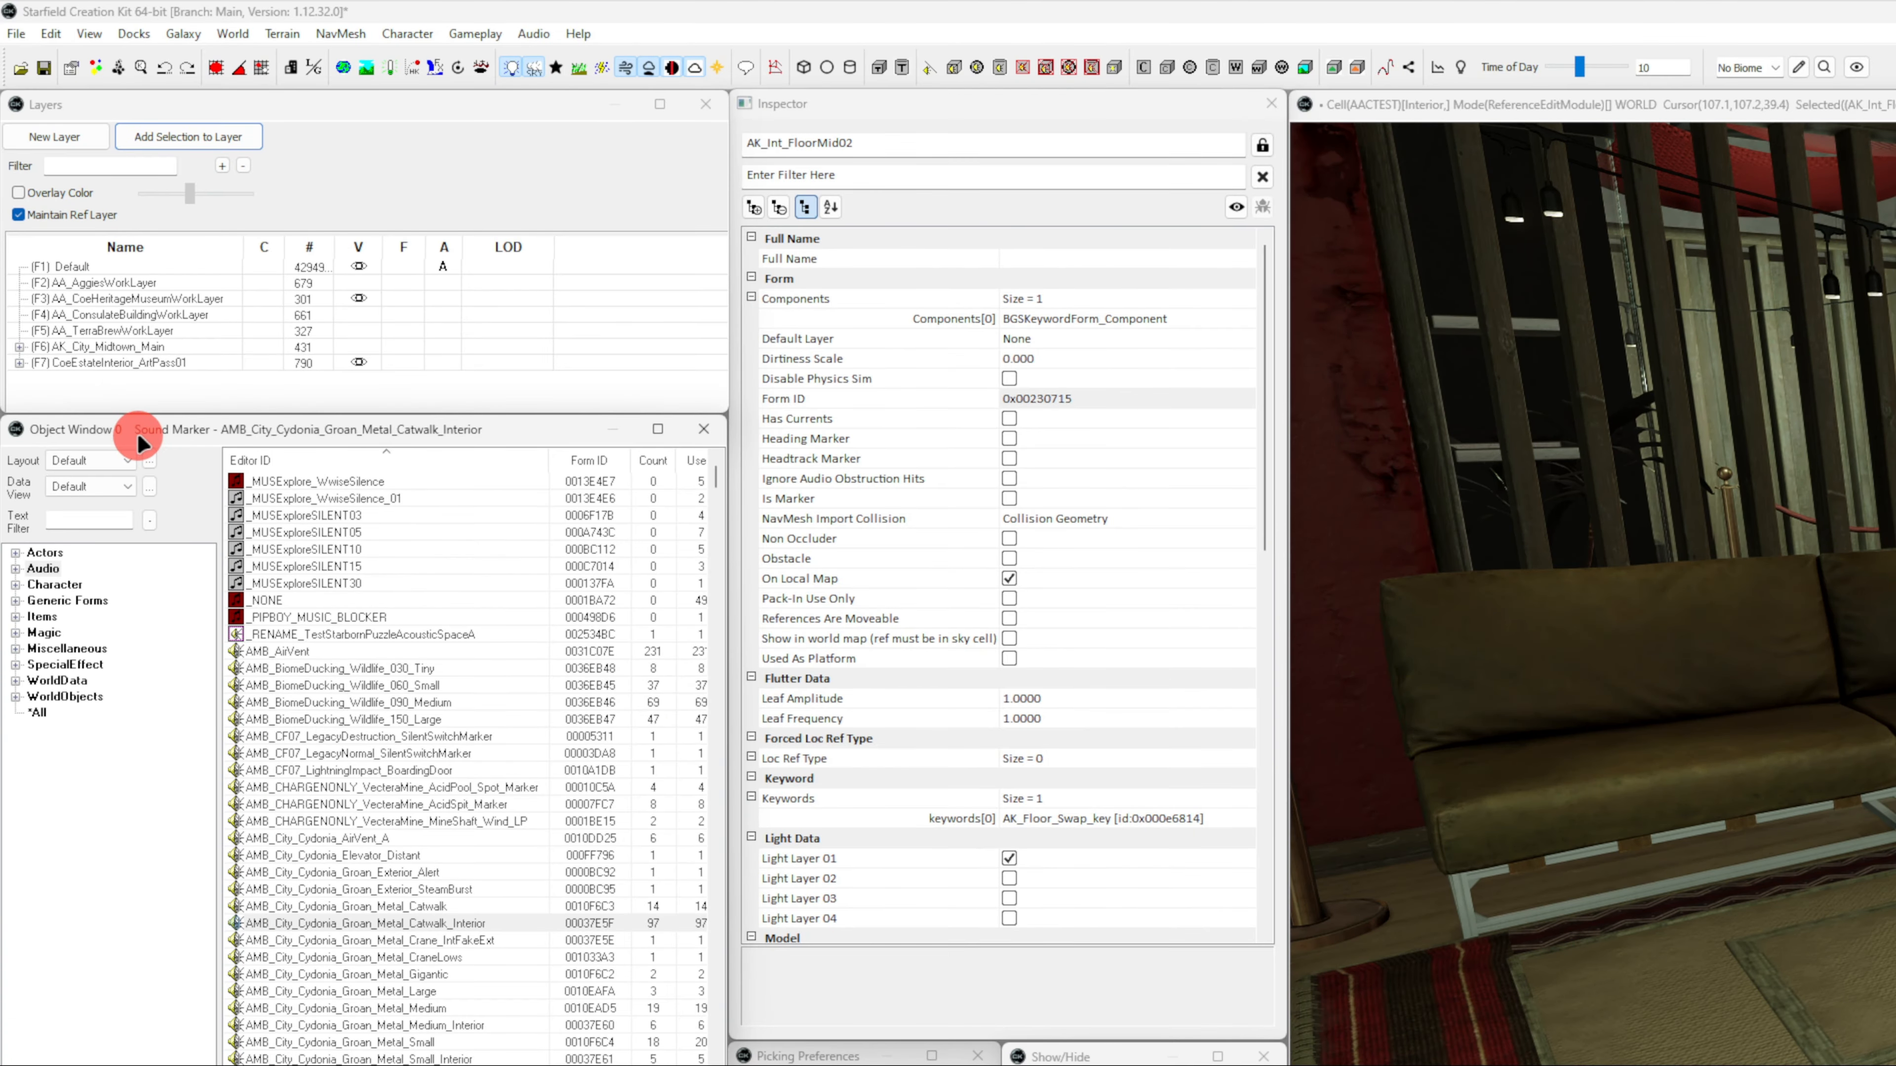
List the Container objects under WorldObjects and skim through the available containers
left_click(42, 569)
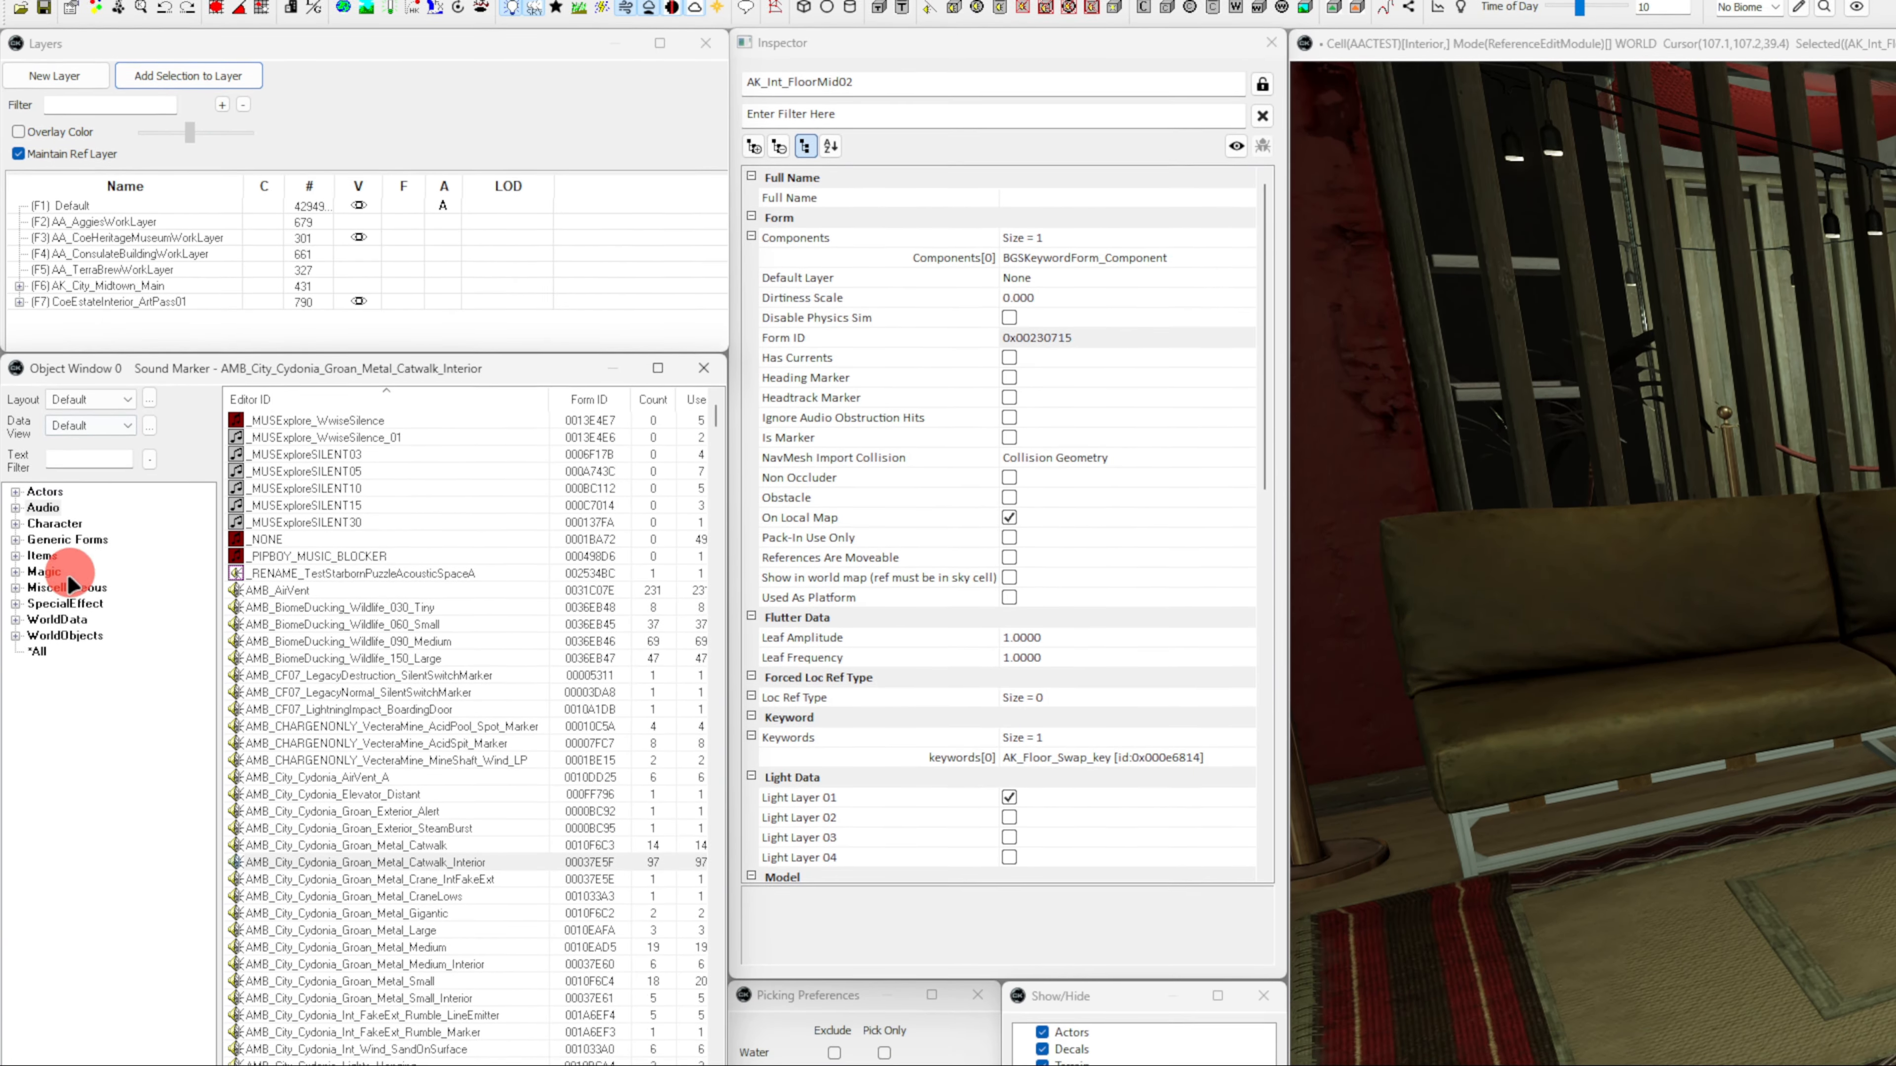
left_click(14, 696)
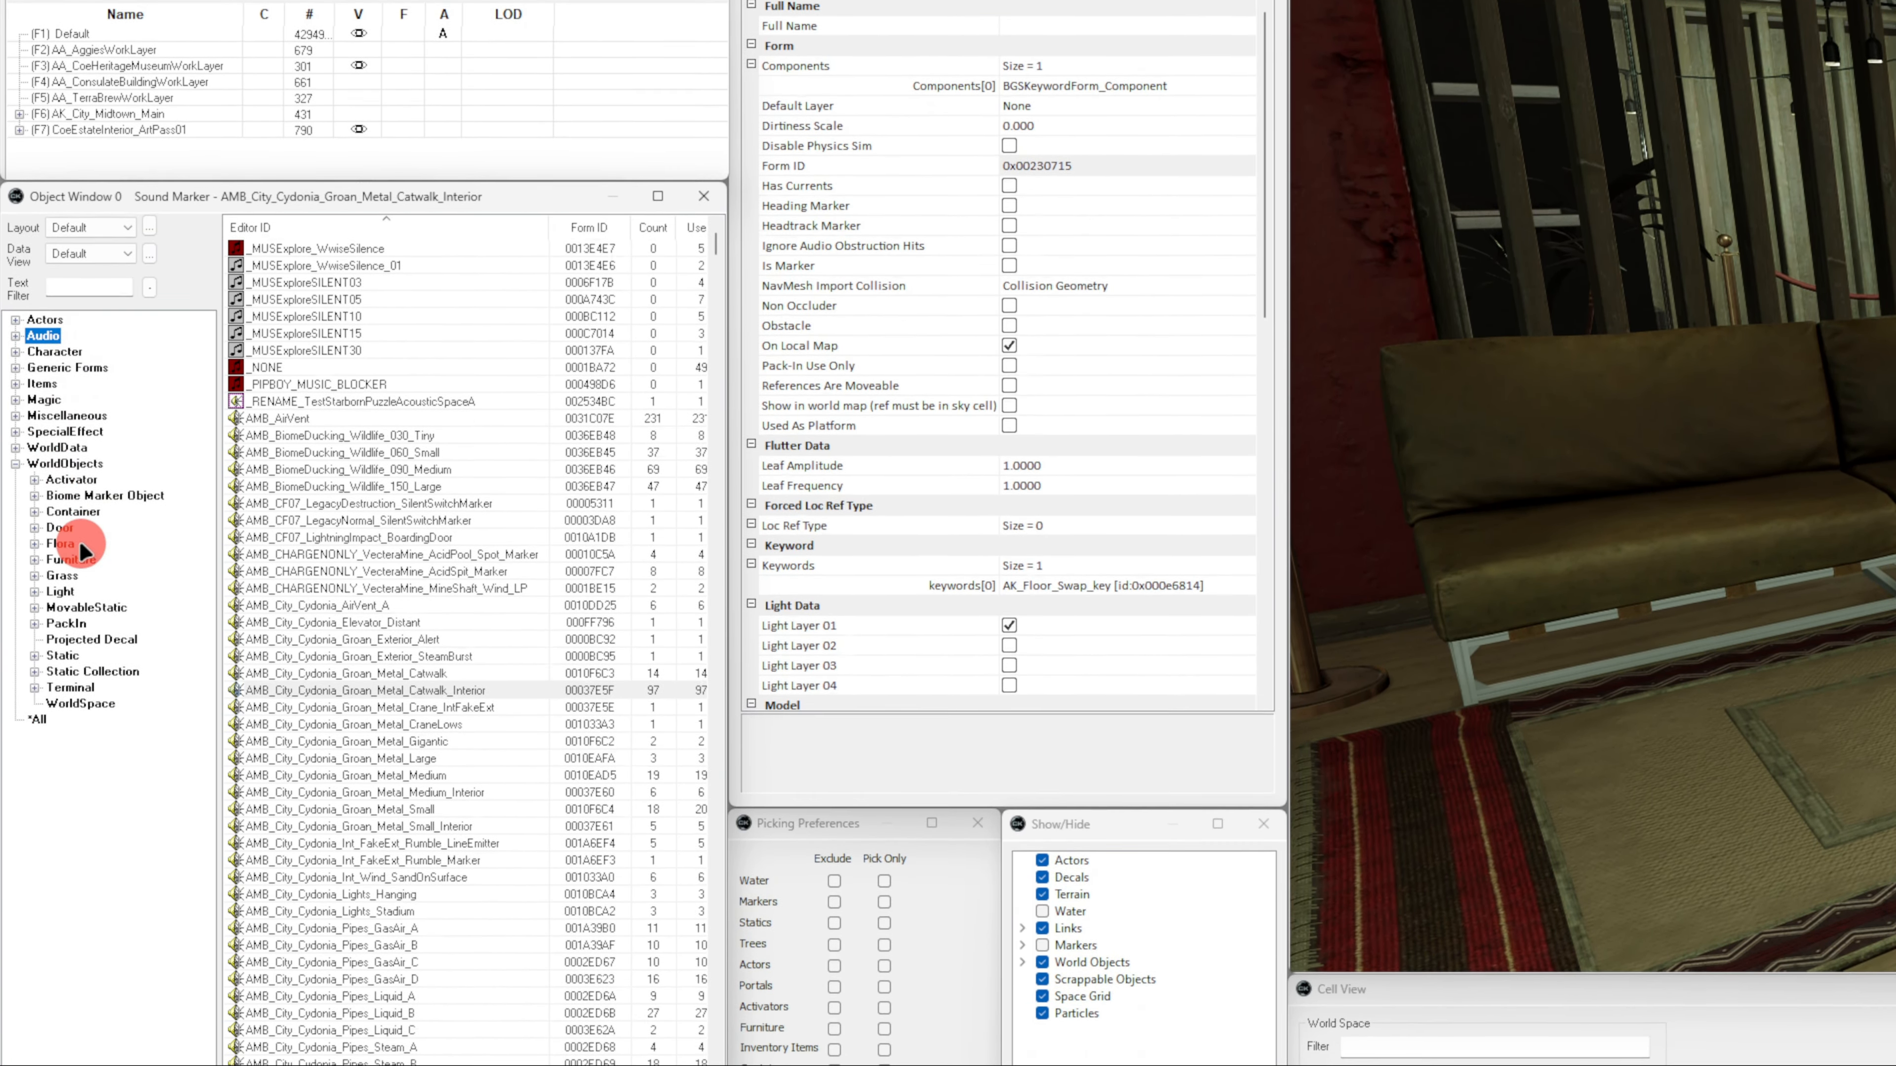
left_click(75, 528)
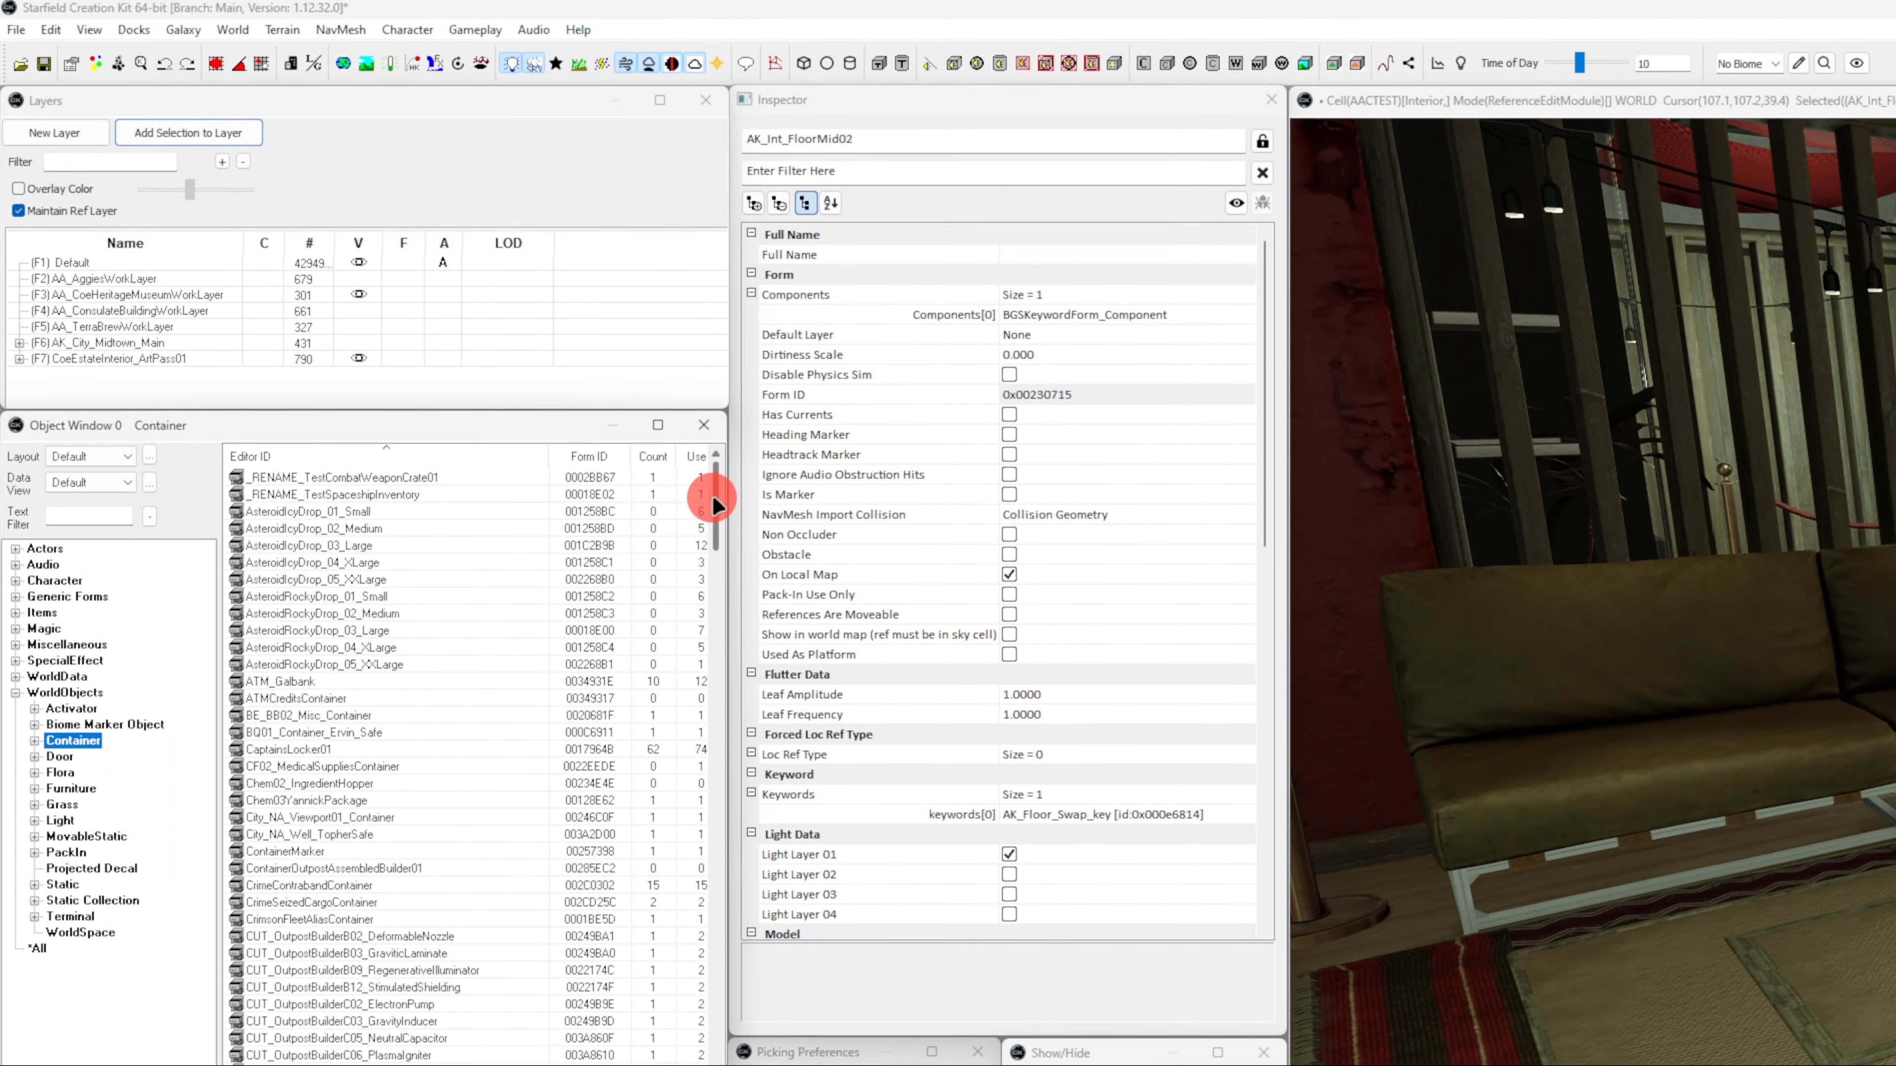
left_click_drag(715, 412, 718, 634)
left_click_drag(720, 717, 728, 952)
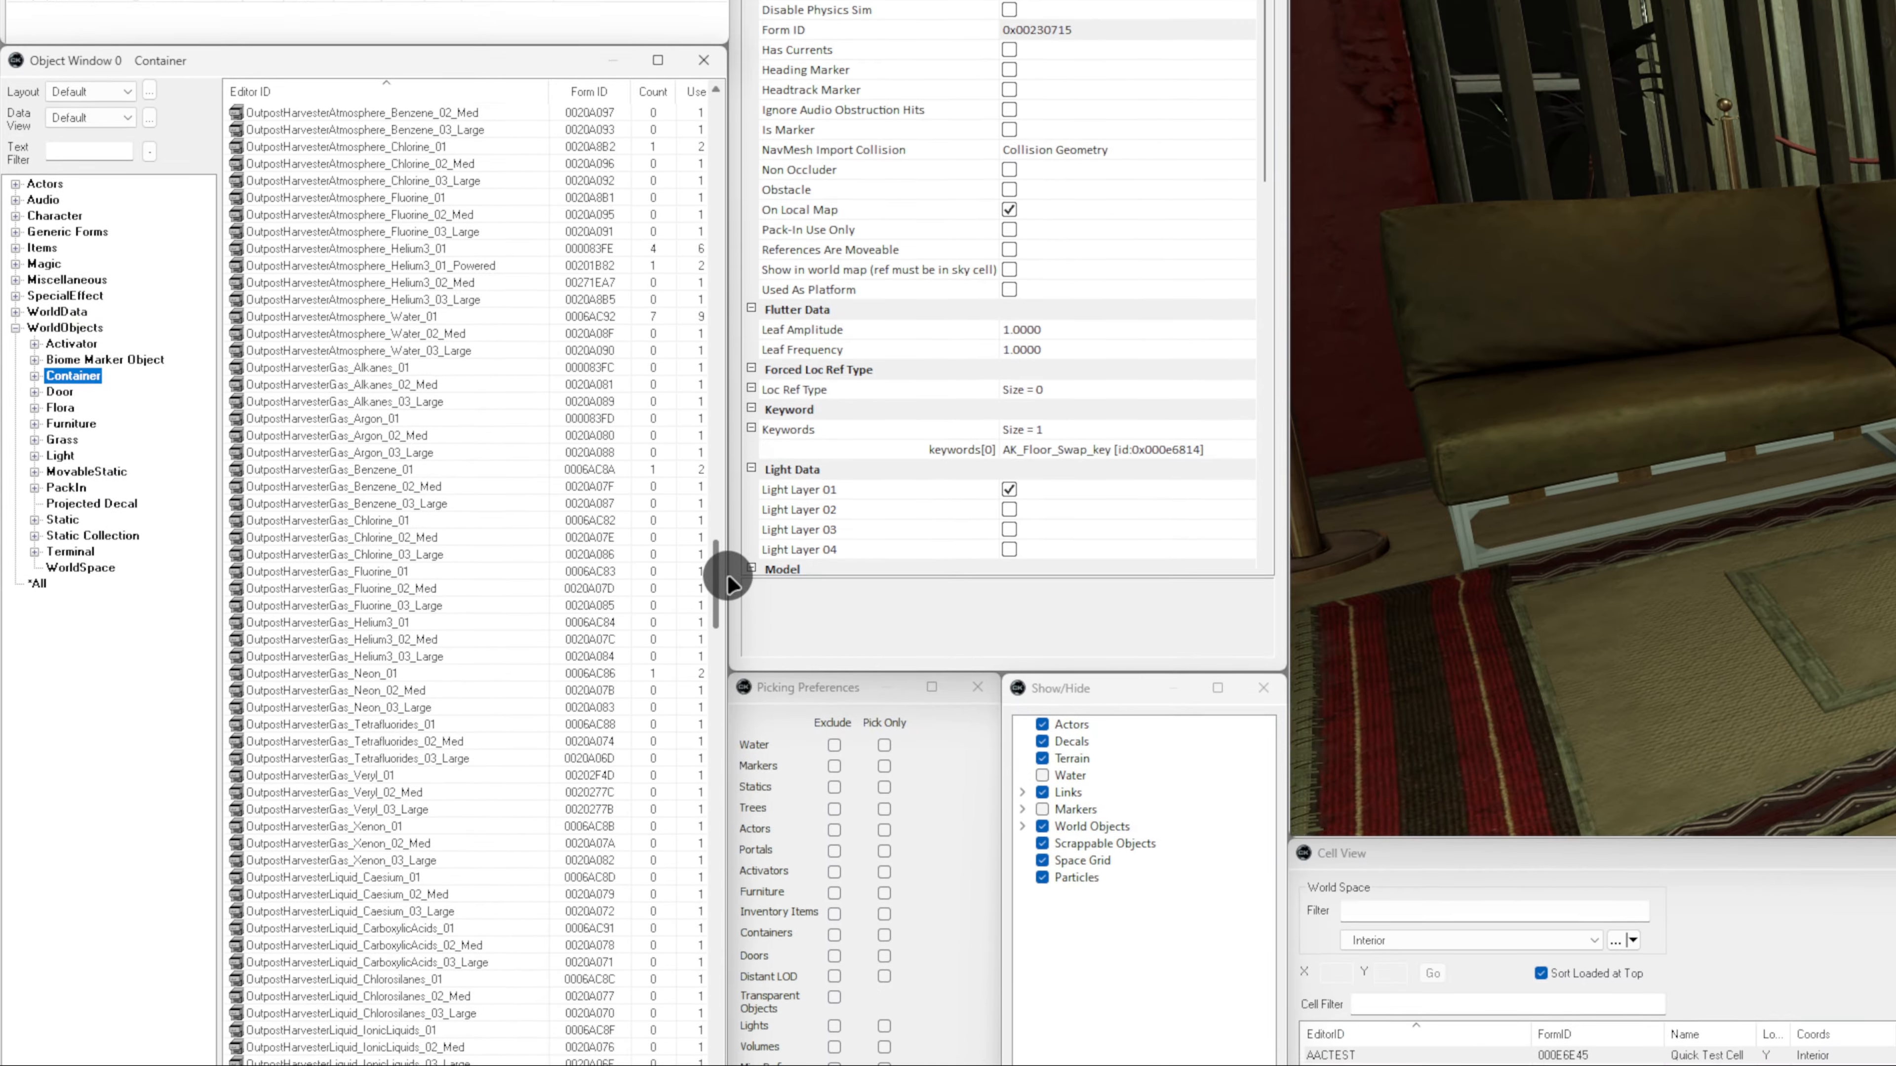
left_click_drag(727, 574, 733, 248)
left_click_drag(733, 172, 719, 43)
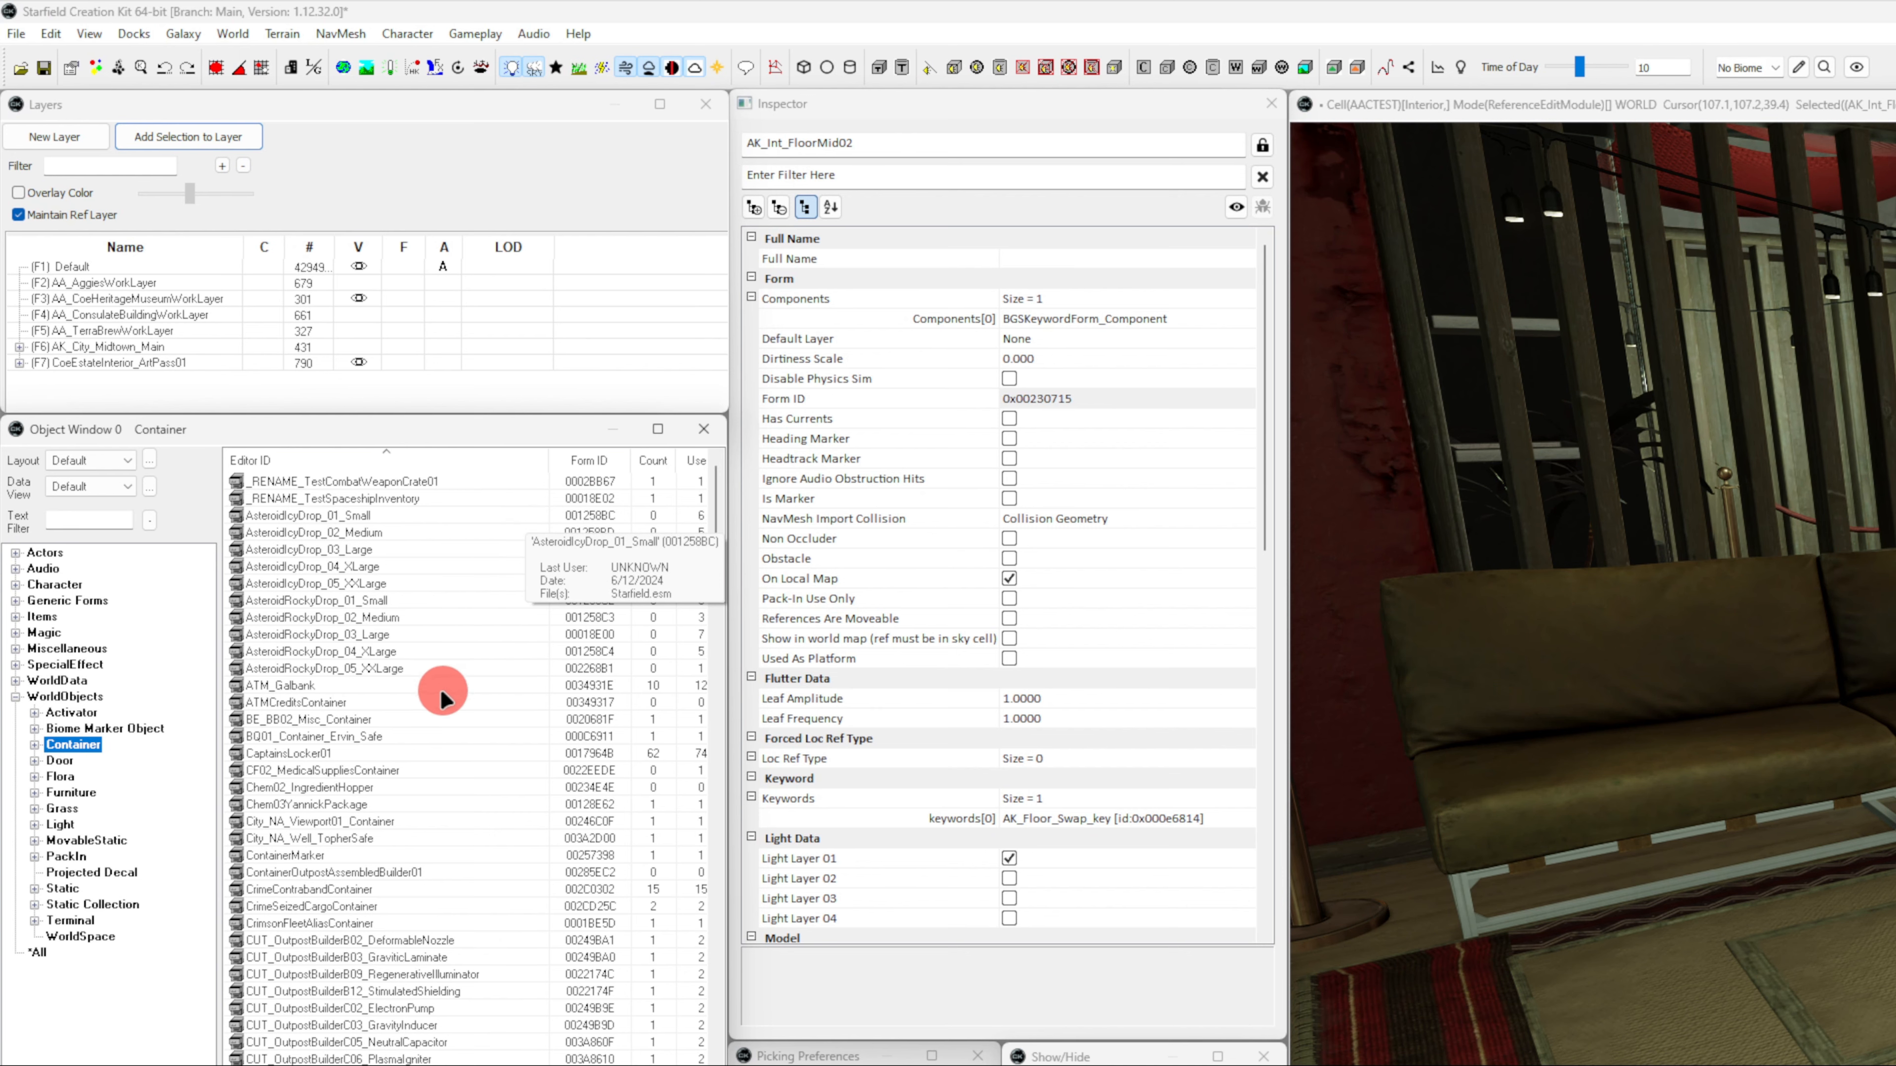
Preview the ATM_Galbank container and view its model from above
right_click(394, 687)
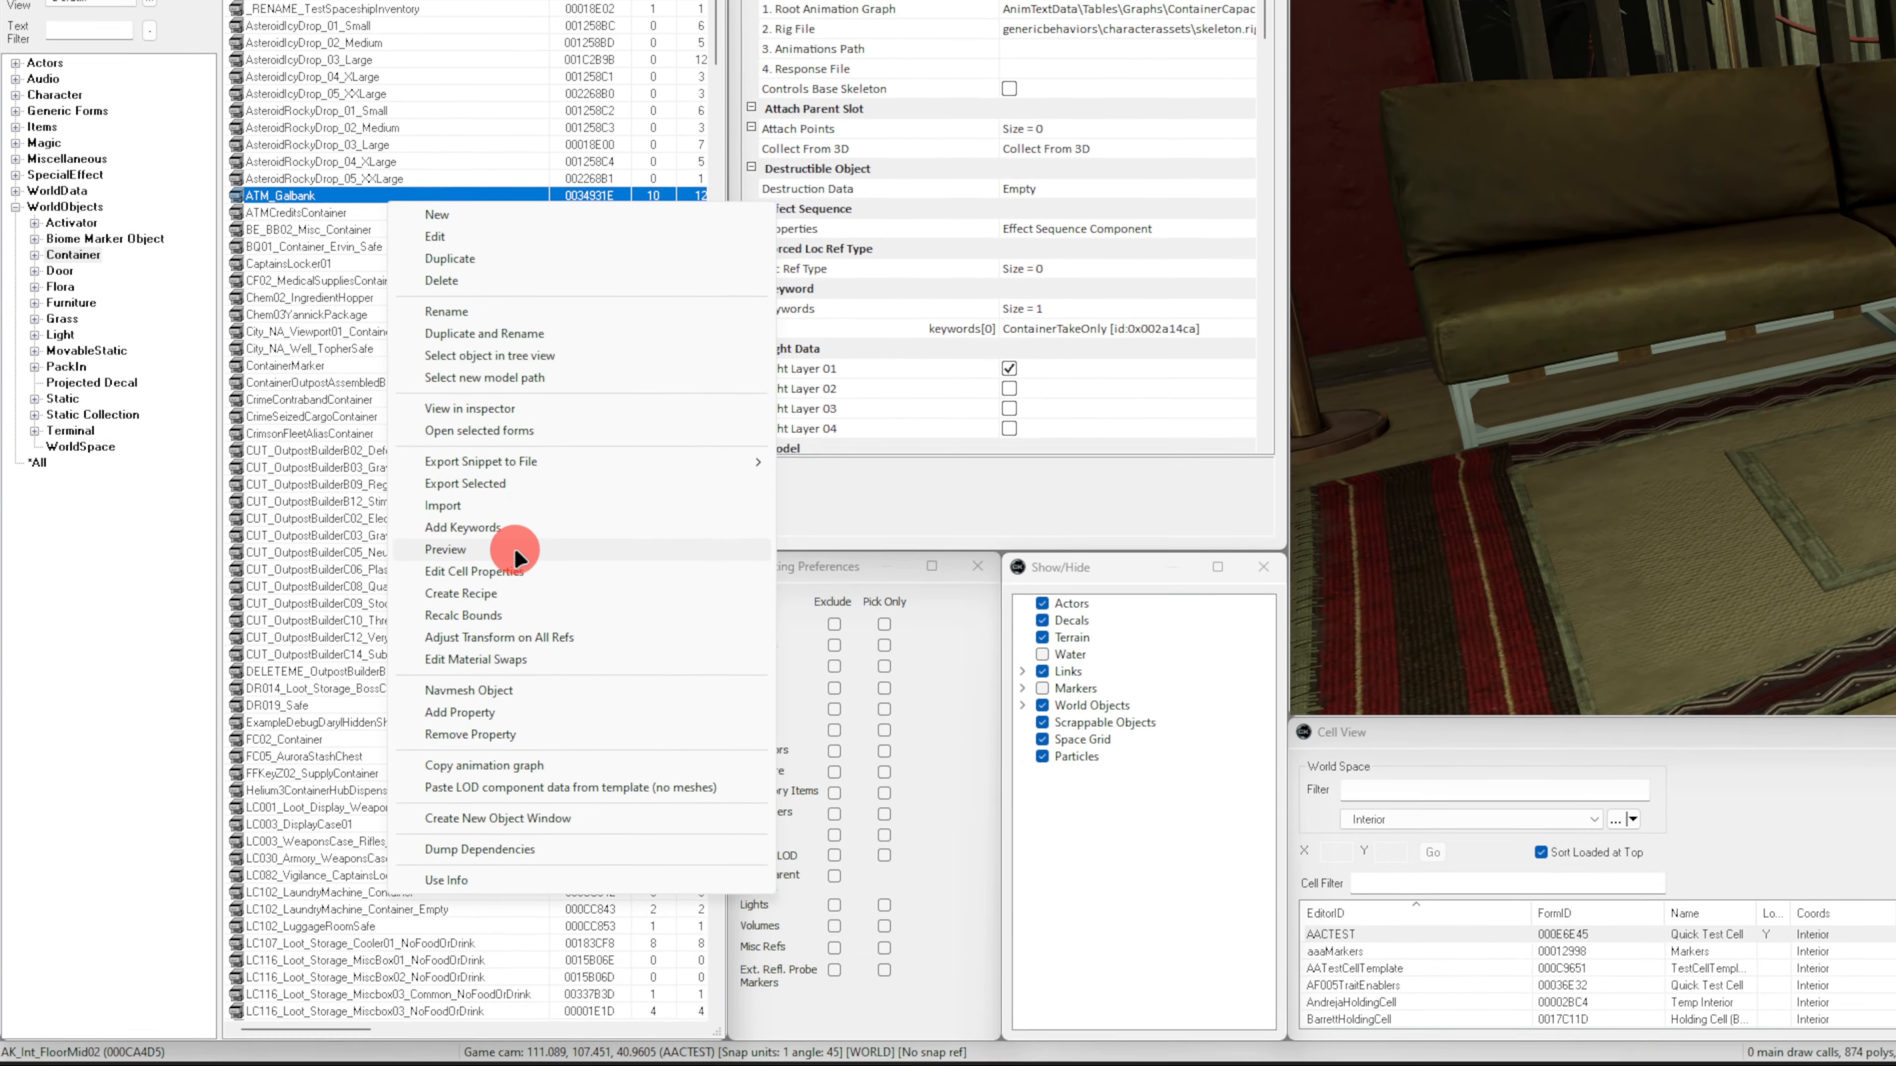
left_click(515, 1039)
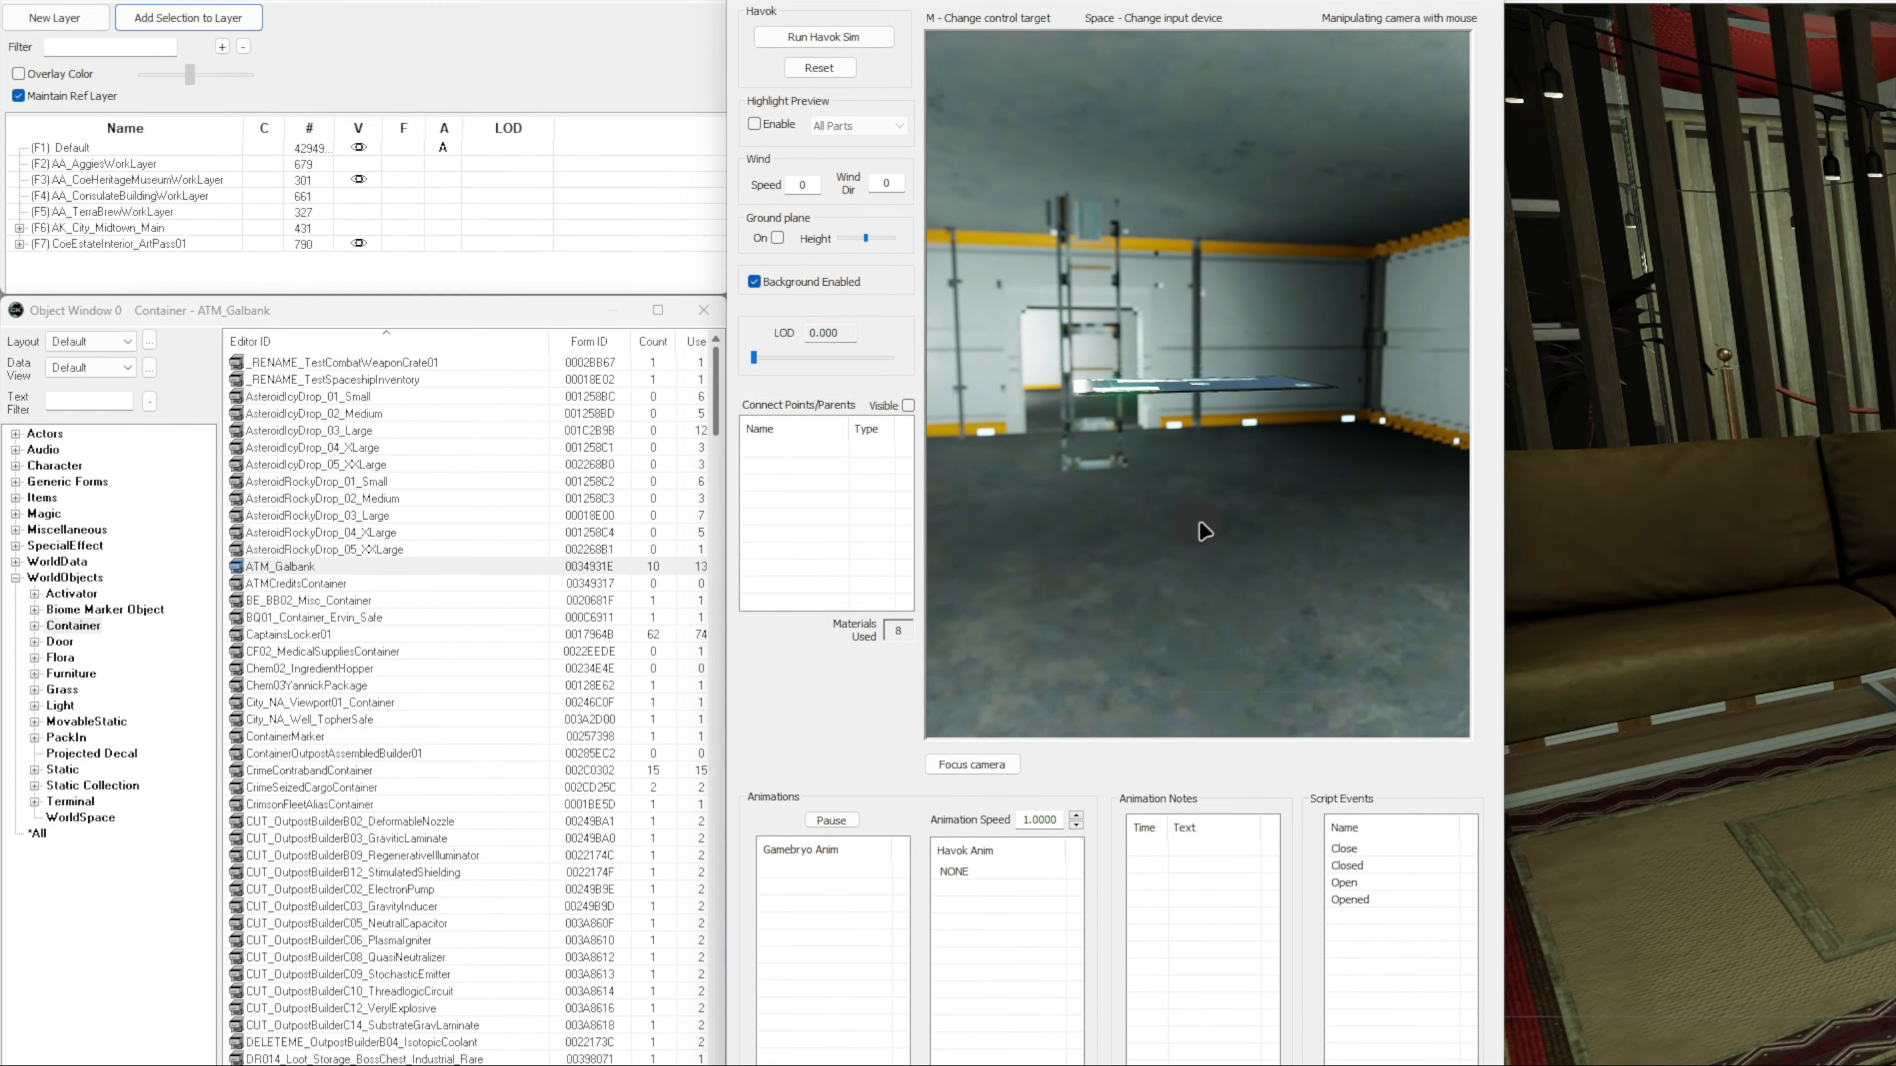
left_click_drag(1199, 521, 1270, 583)
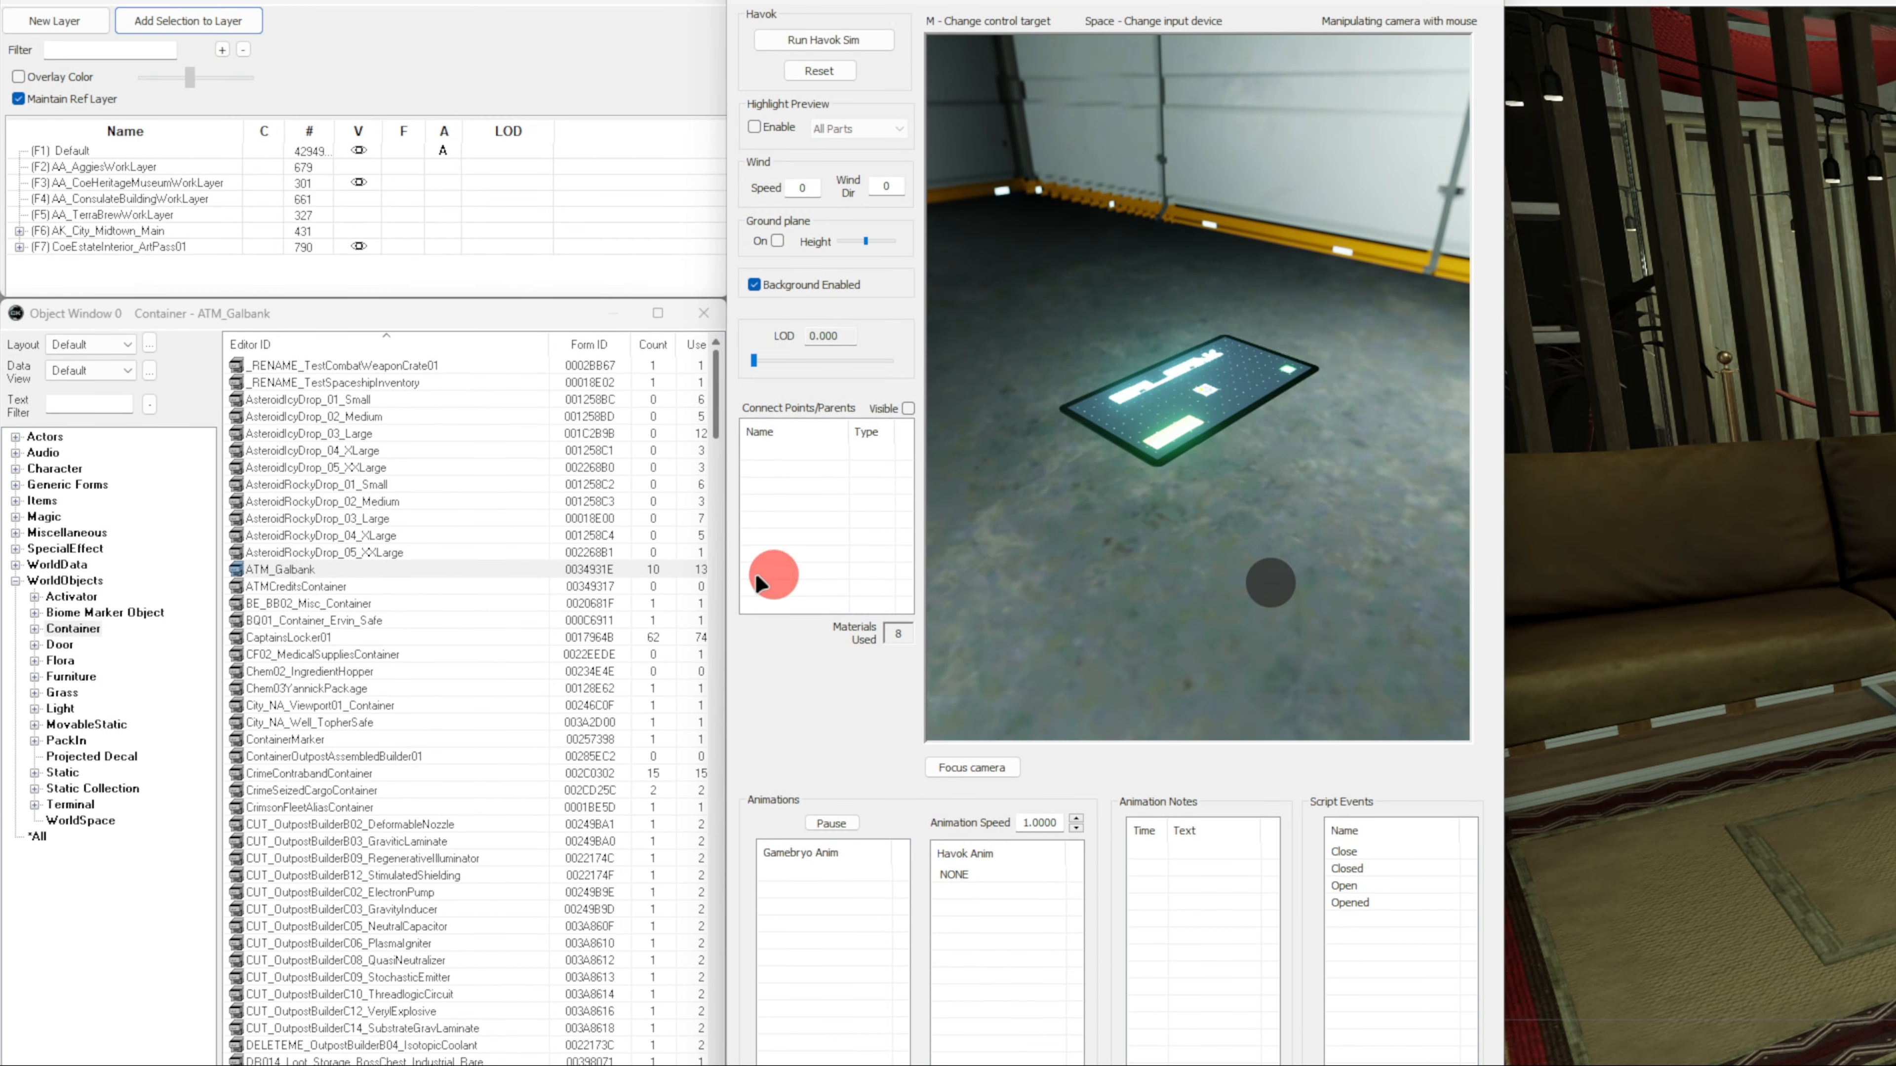
Preview the CrimeSeizedCargoContainer and frame the whole crate in the preview
left_click(374, 787)
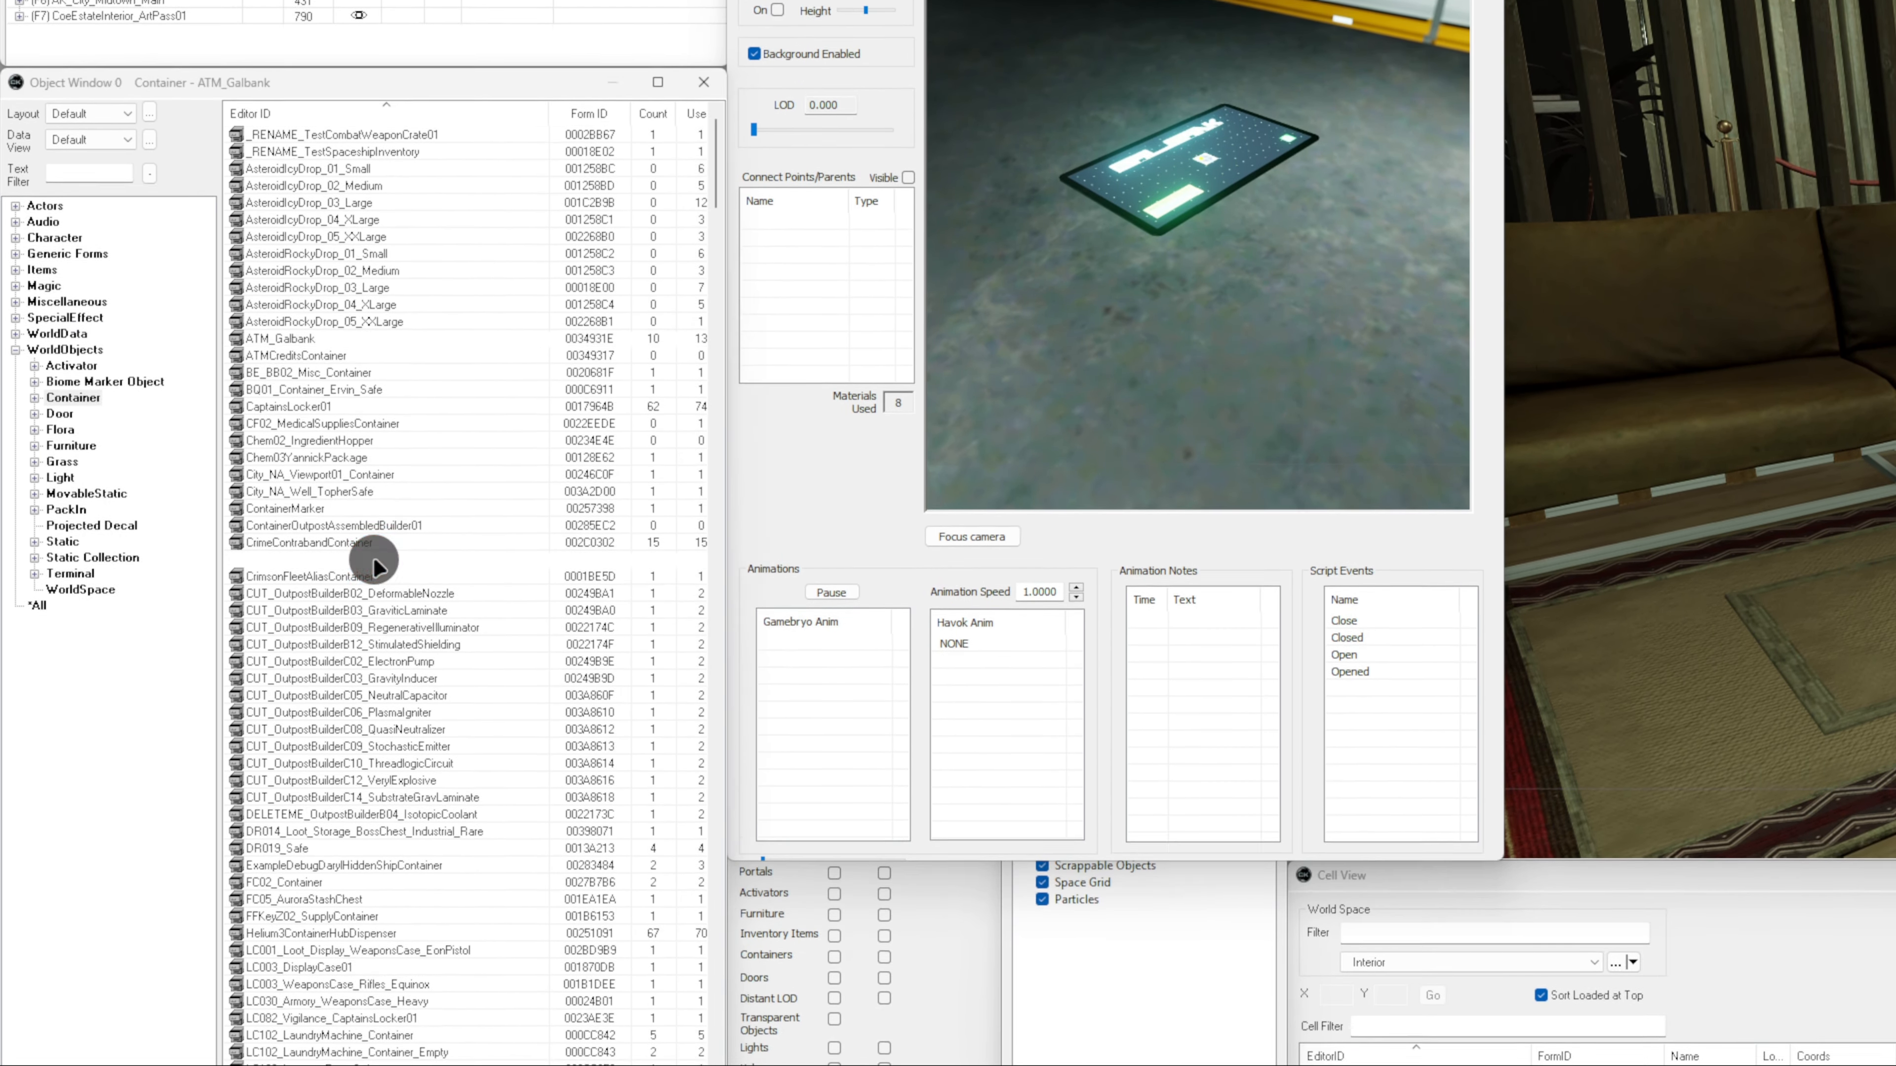
left_click(374, 559)
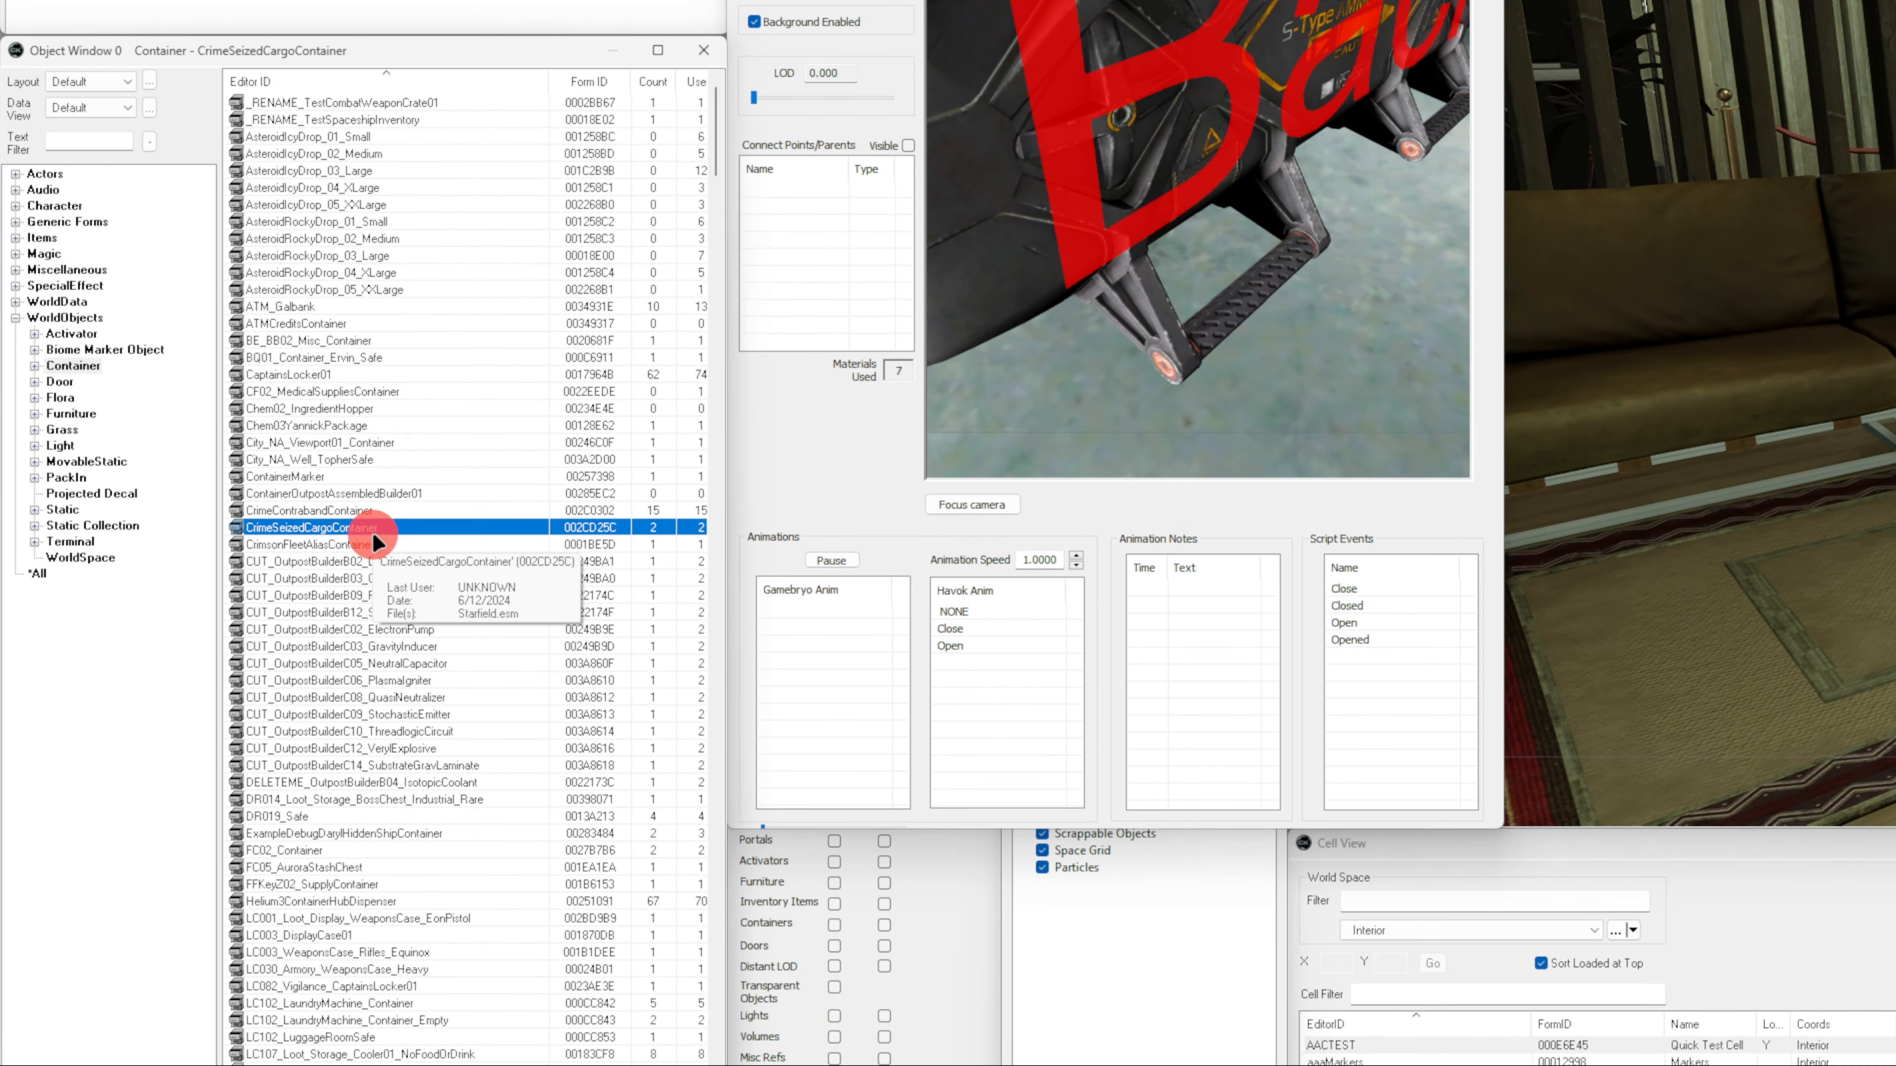
left_click(863, 468)
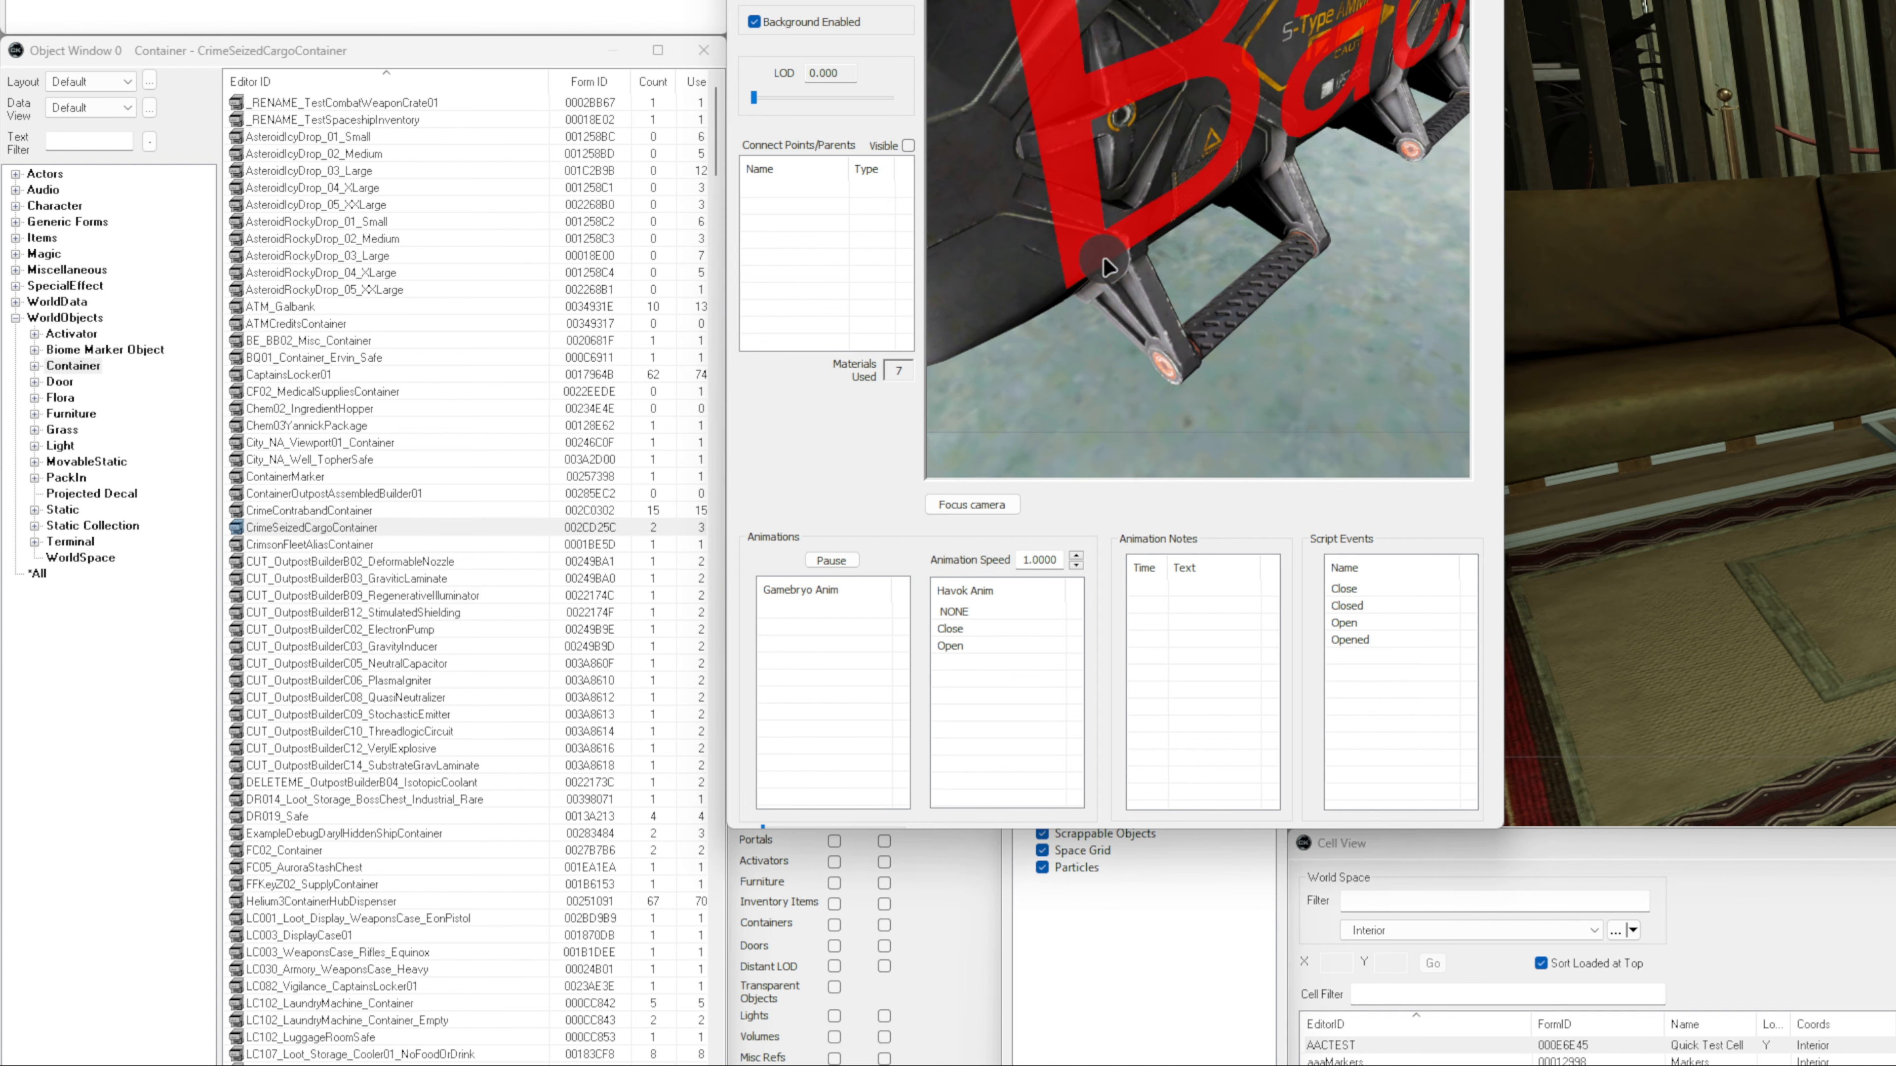
left_click_drag(1120, 446, 1233, 164)
scroll(1227, 206, "down", 10)
Open CrimeSeizedCargoContainer for editing and replace its ID with DFTestContainer
left_click(366, 527)
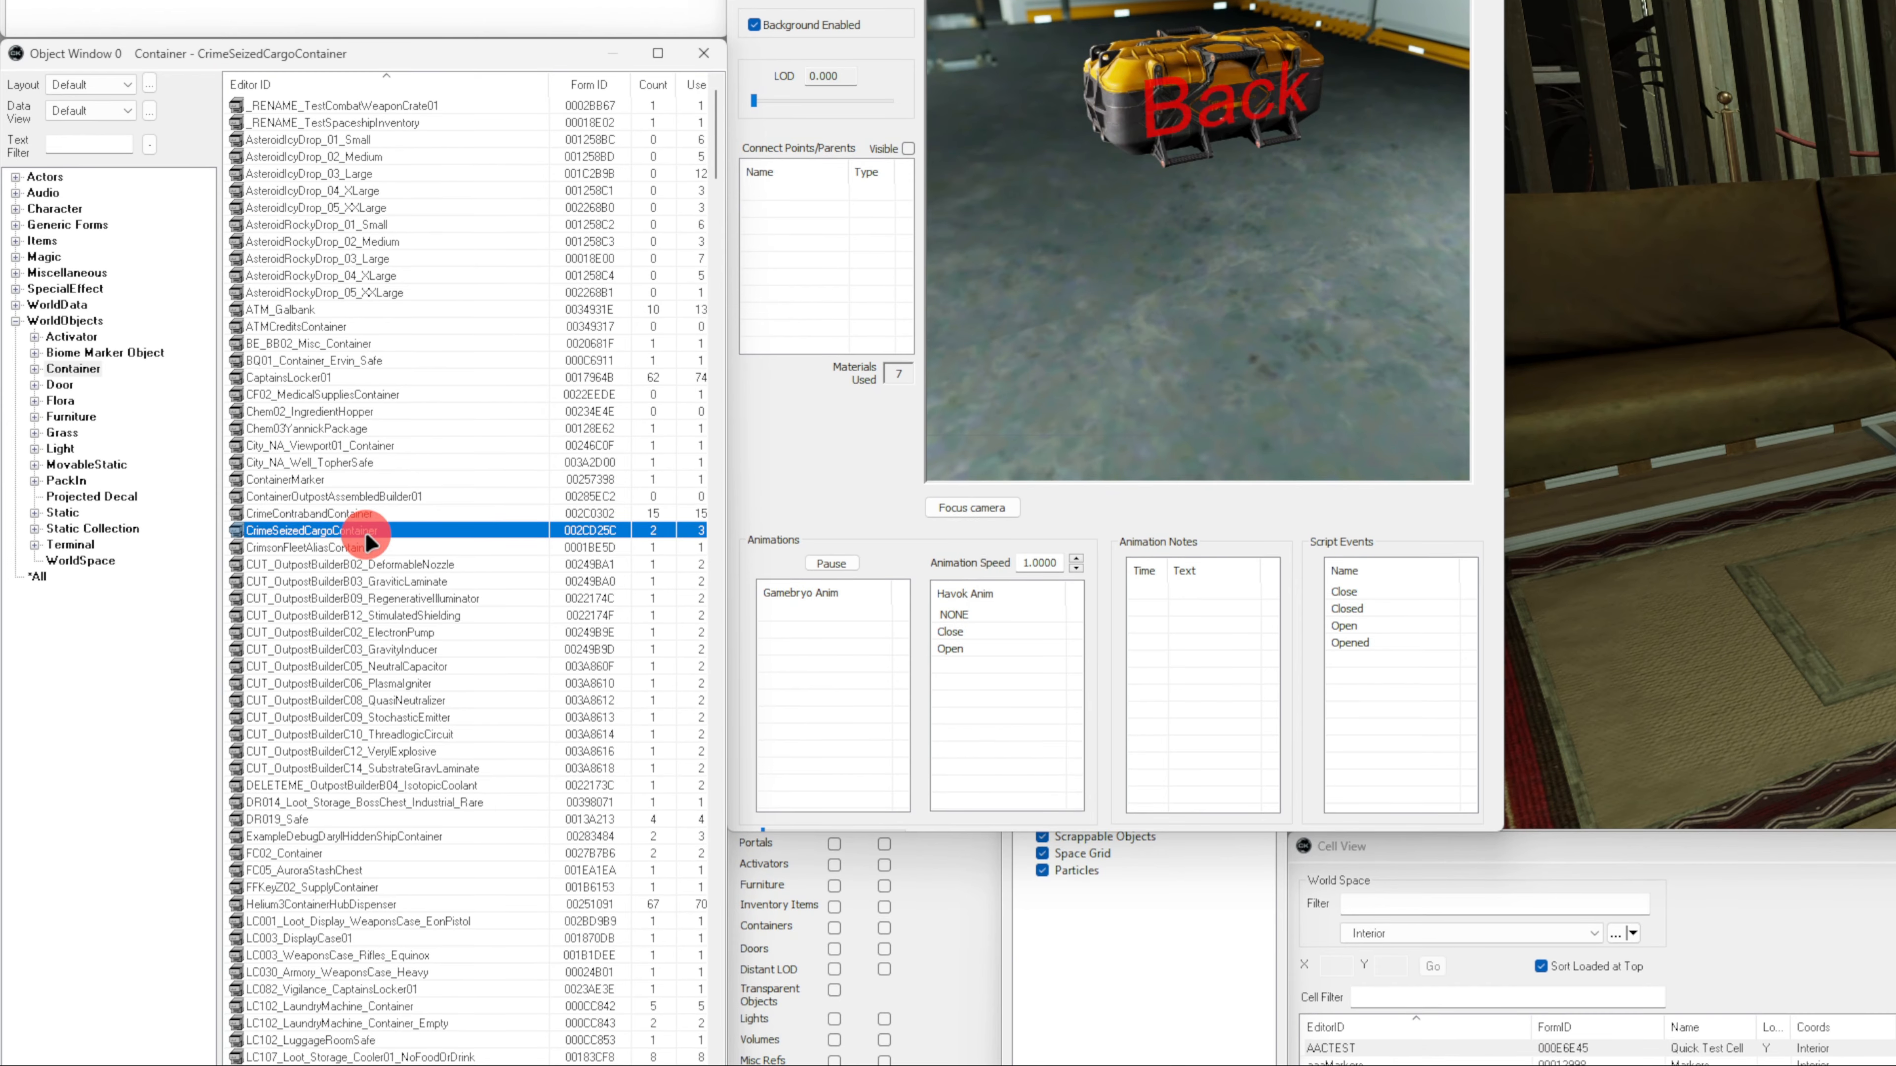
double_click(364, 532)
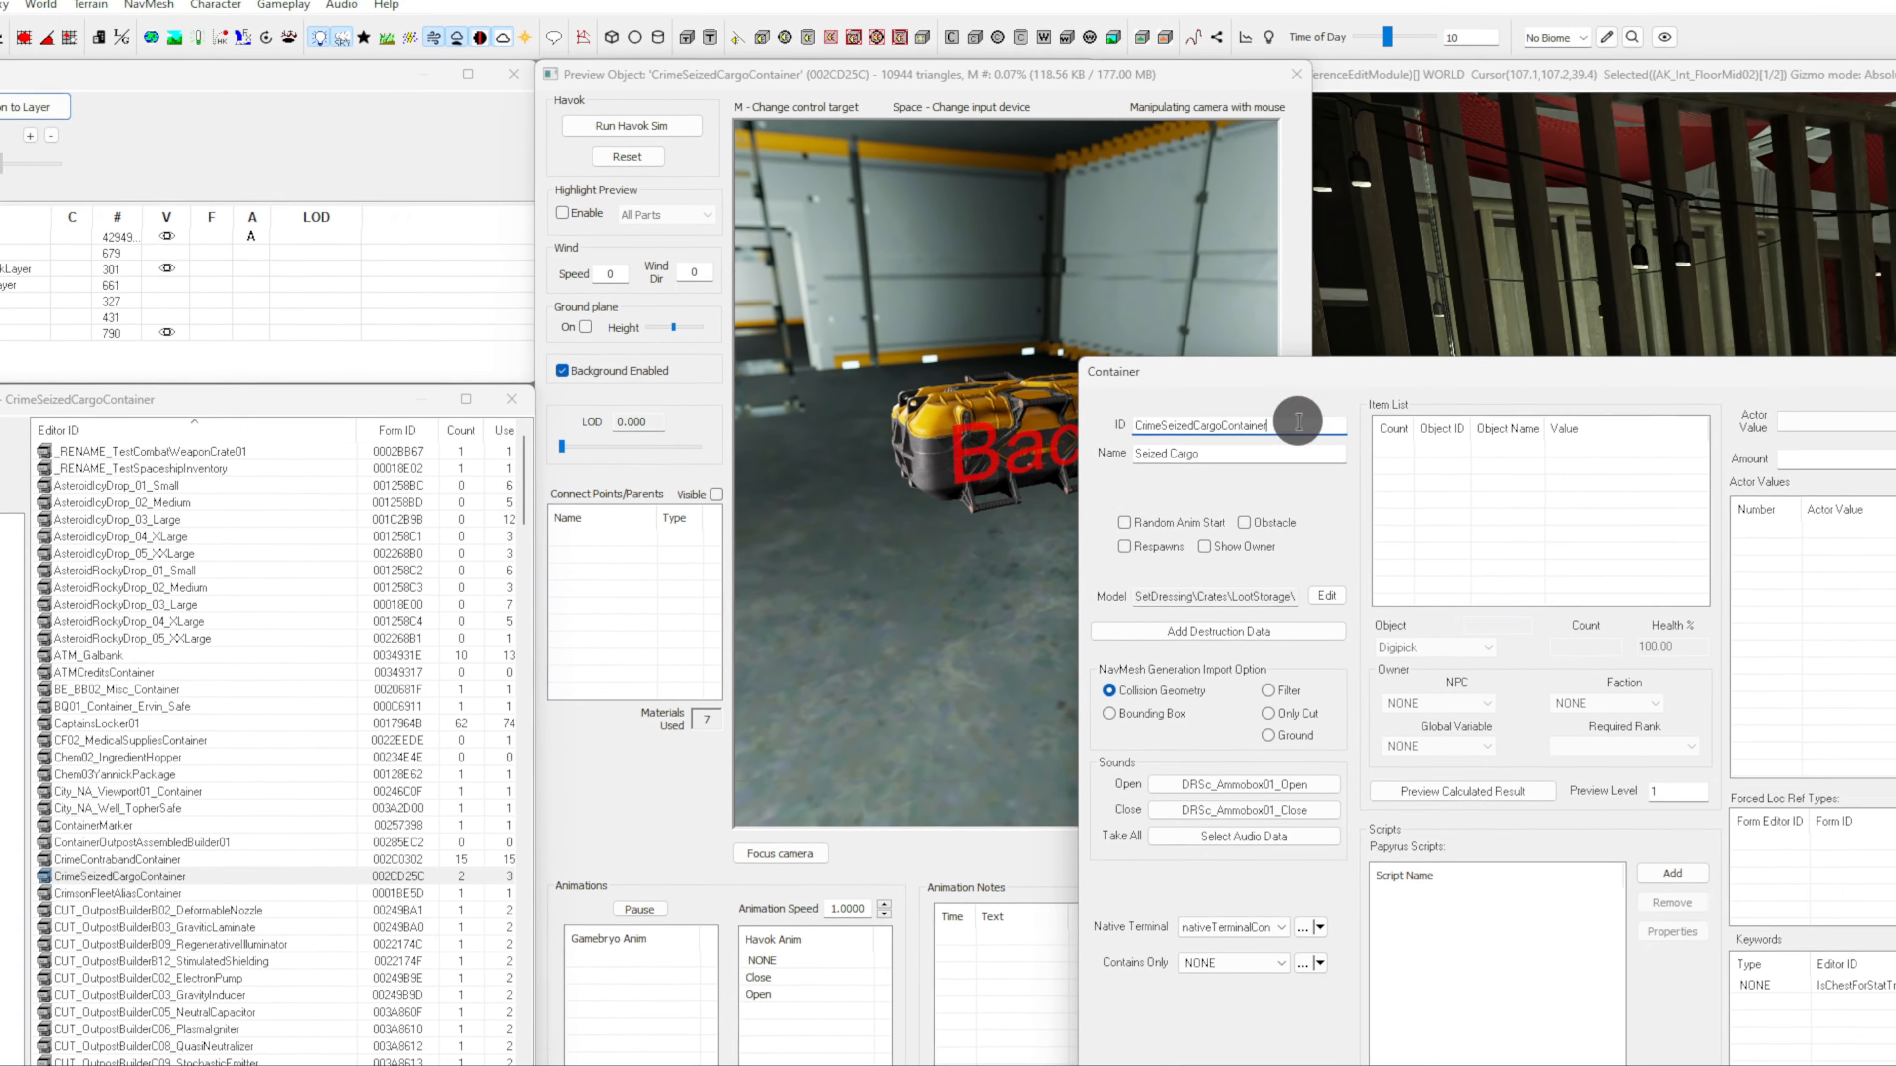
left_click(1299, 422)
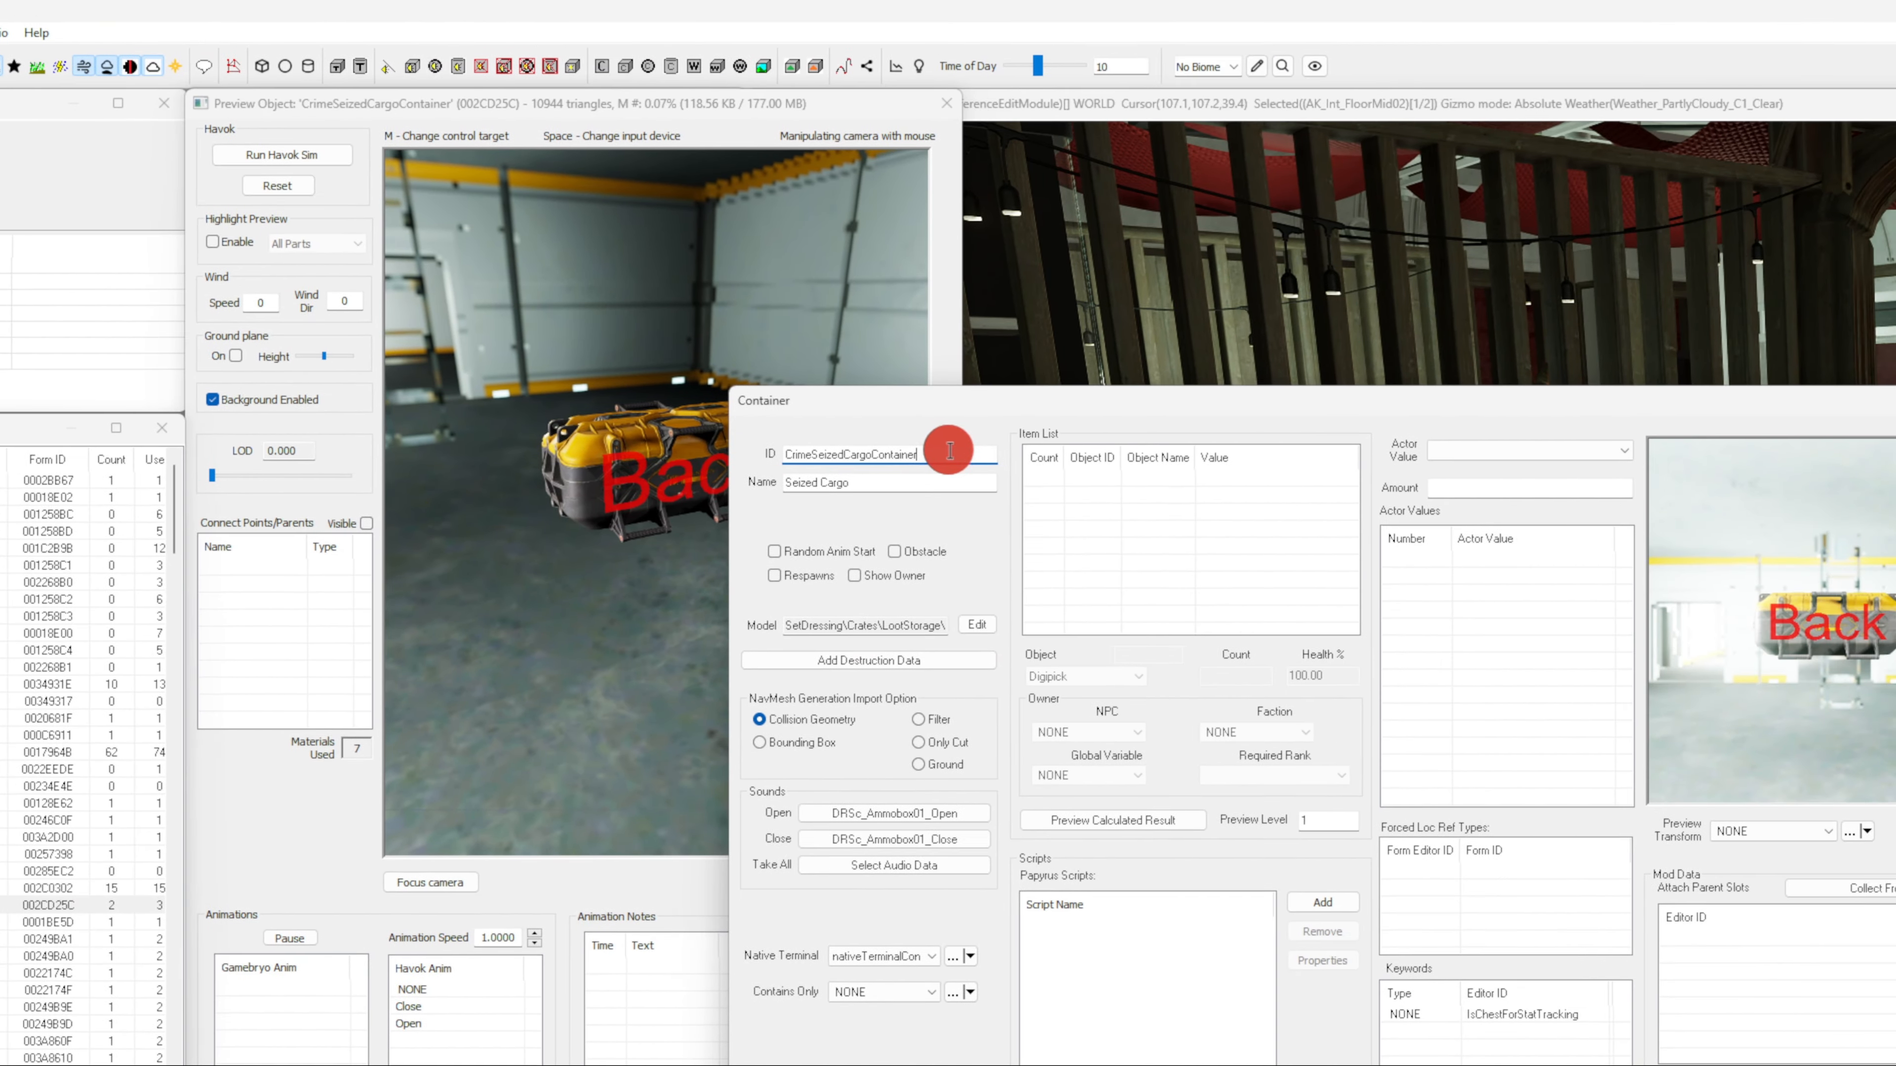
double_click(949, 452)
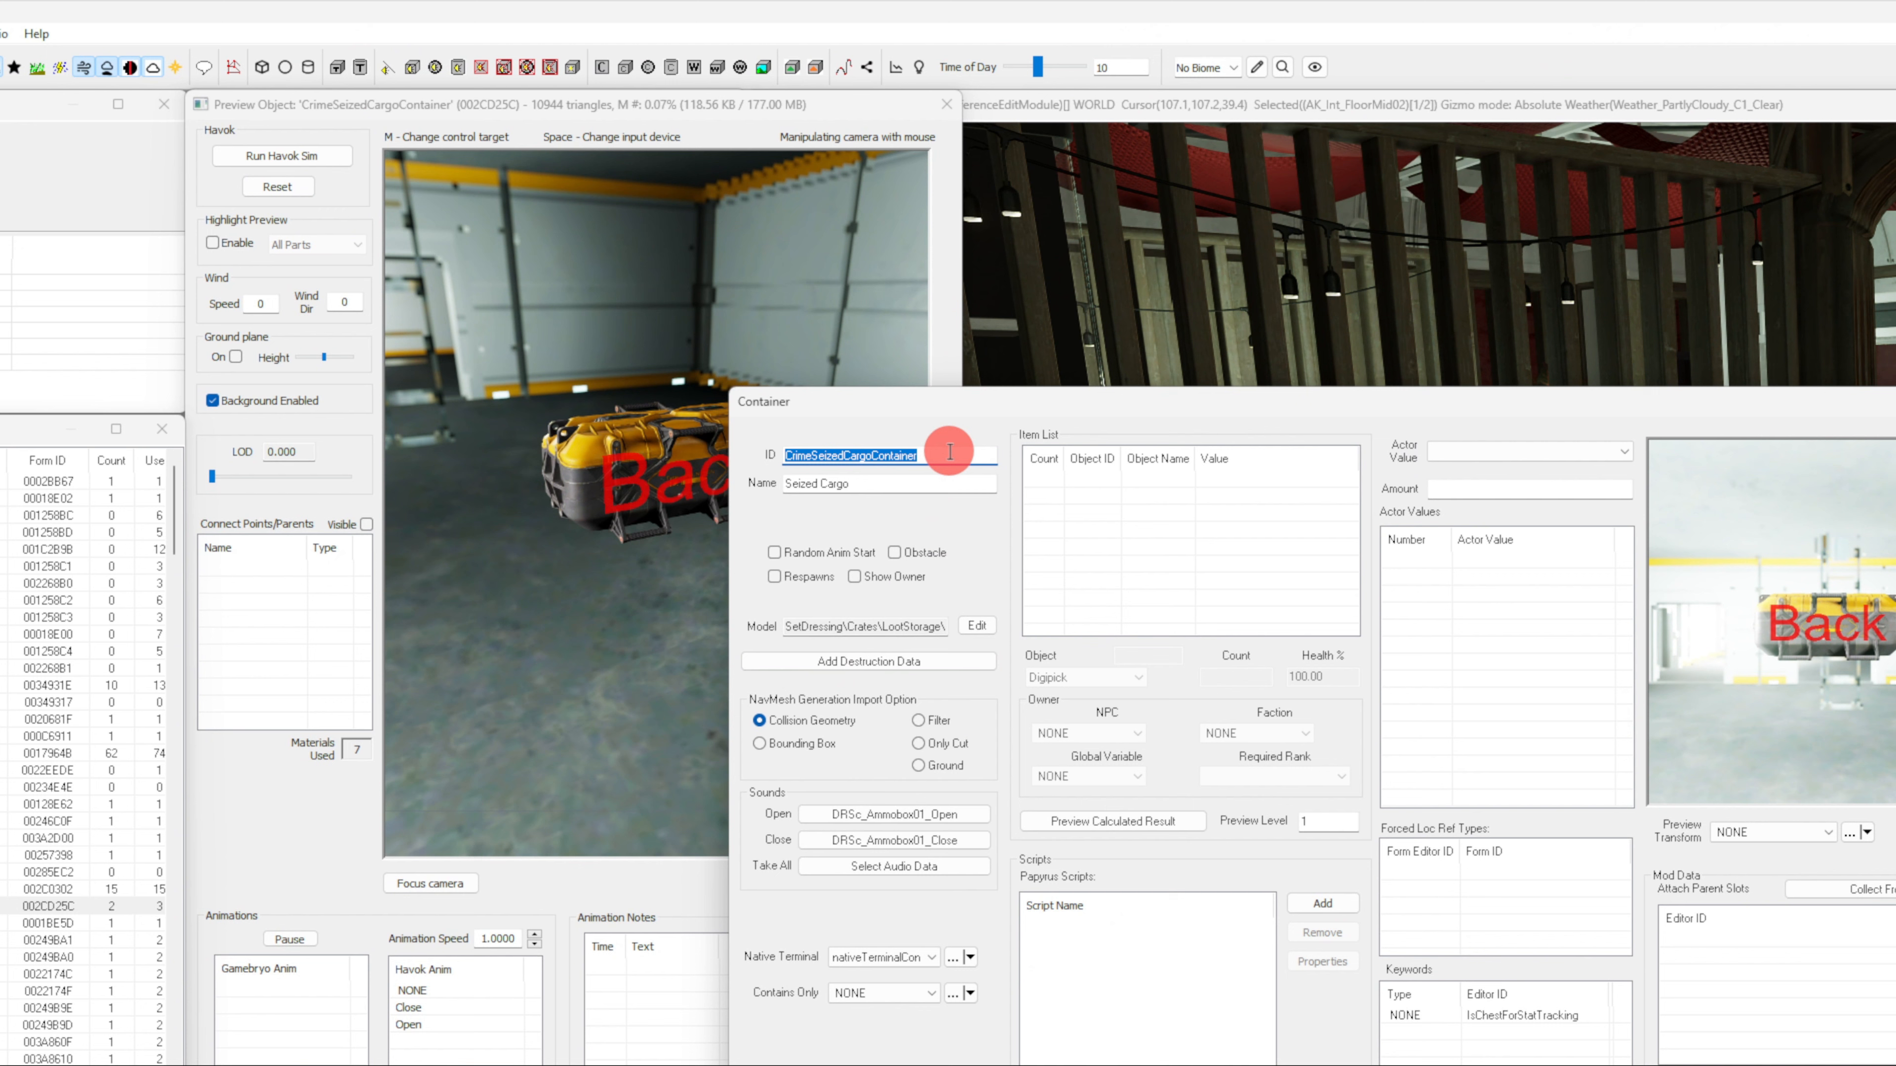
key("BackSpace")
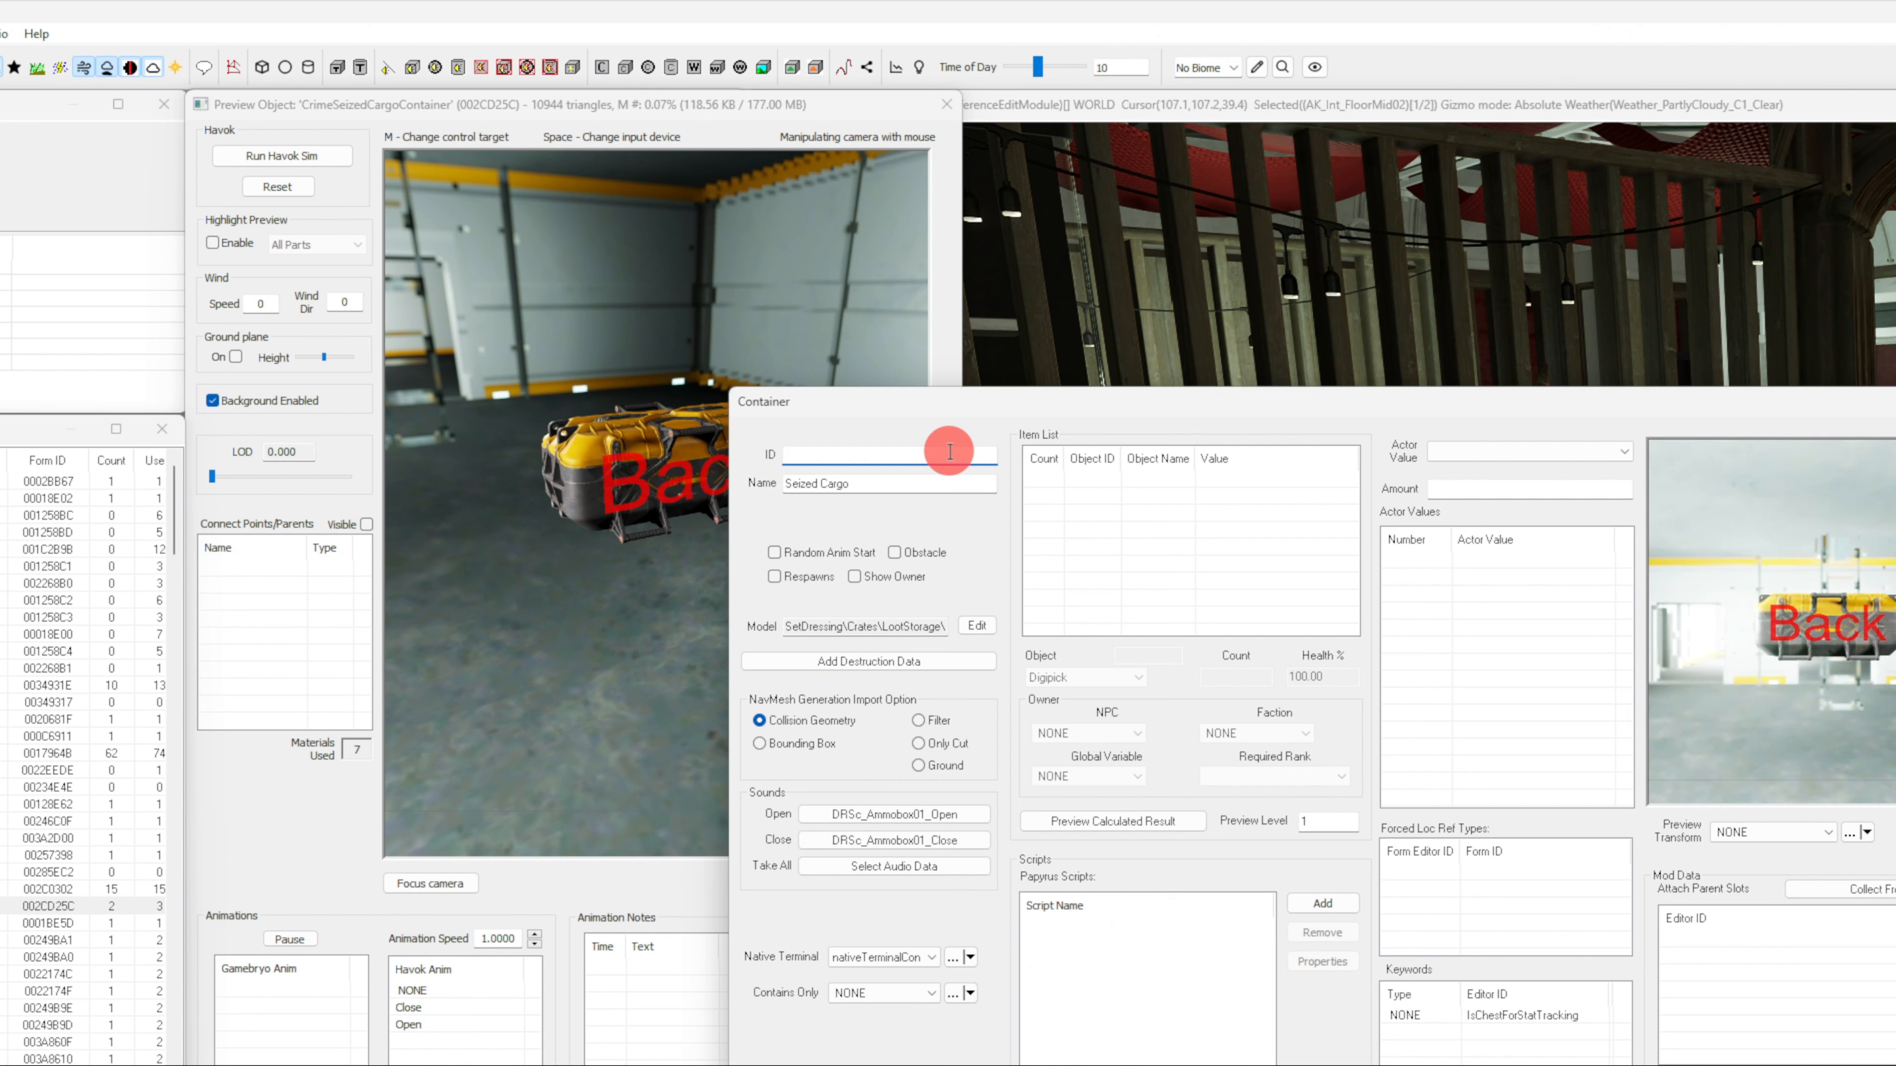
type("DFTestContainer")
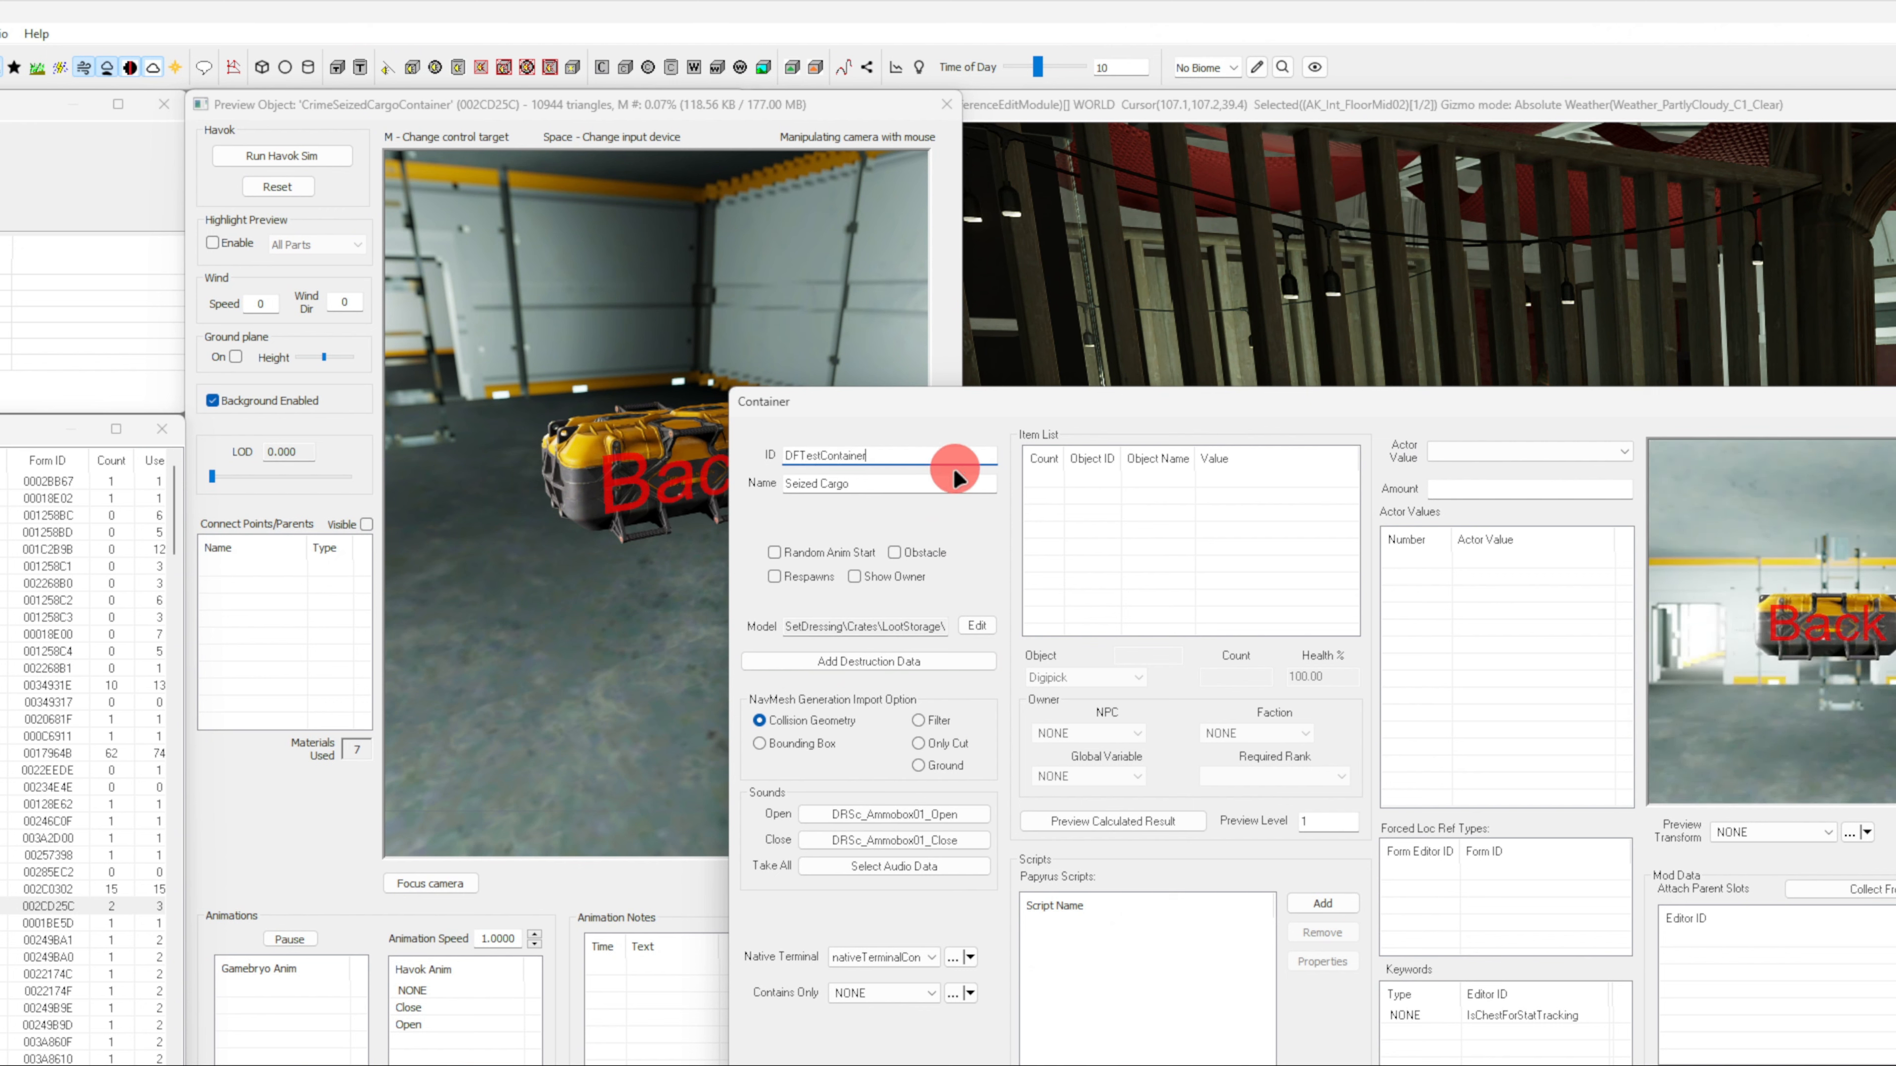
Set the container's name to "Dark's Container" and save it as a new form
left_click(881, 488)
left_click_drag(881, 488, 780, 482)
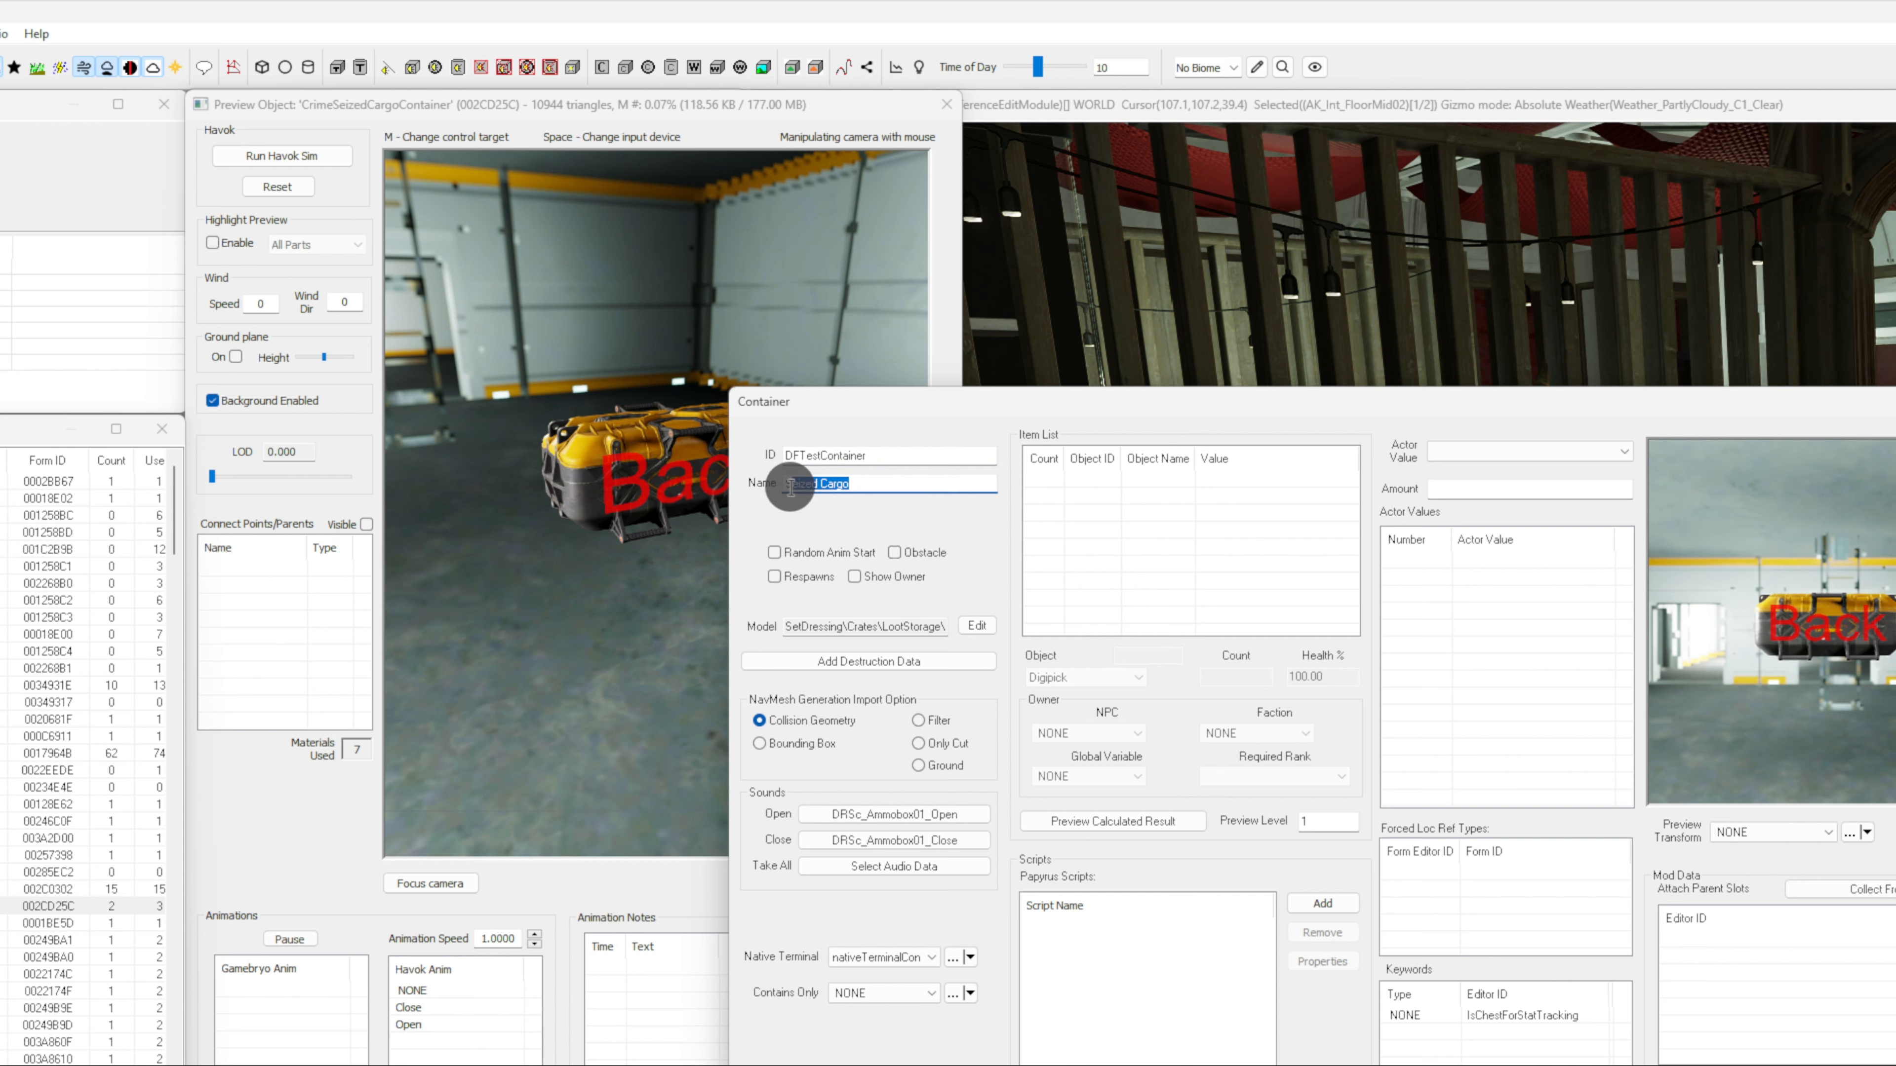
type("Dark's")
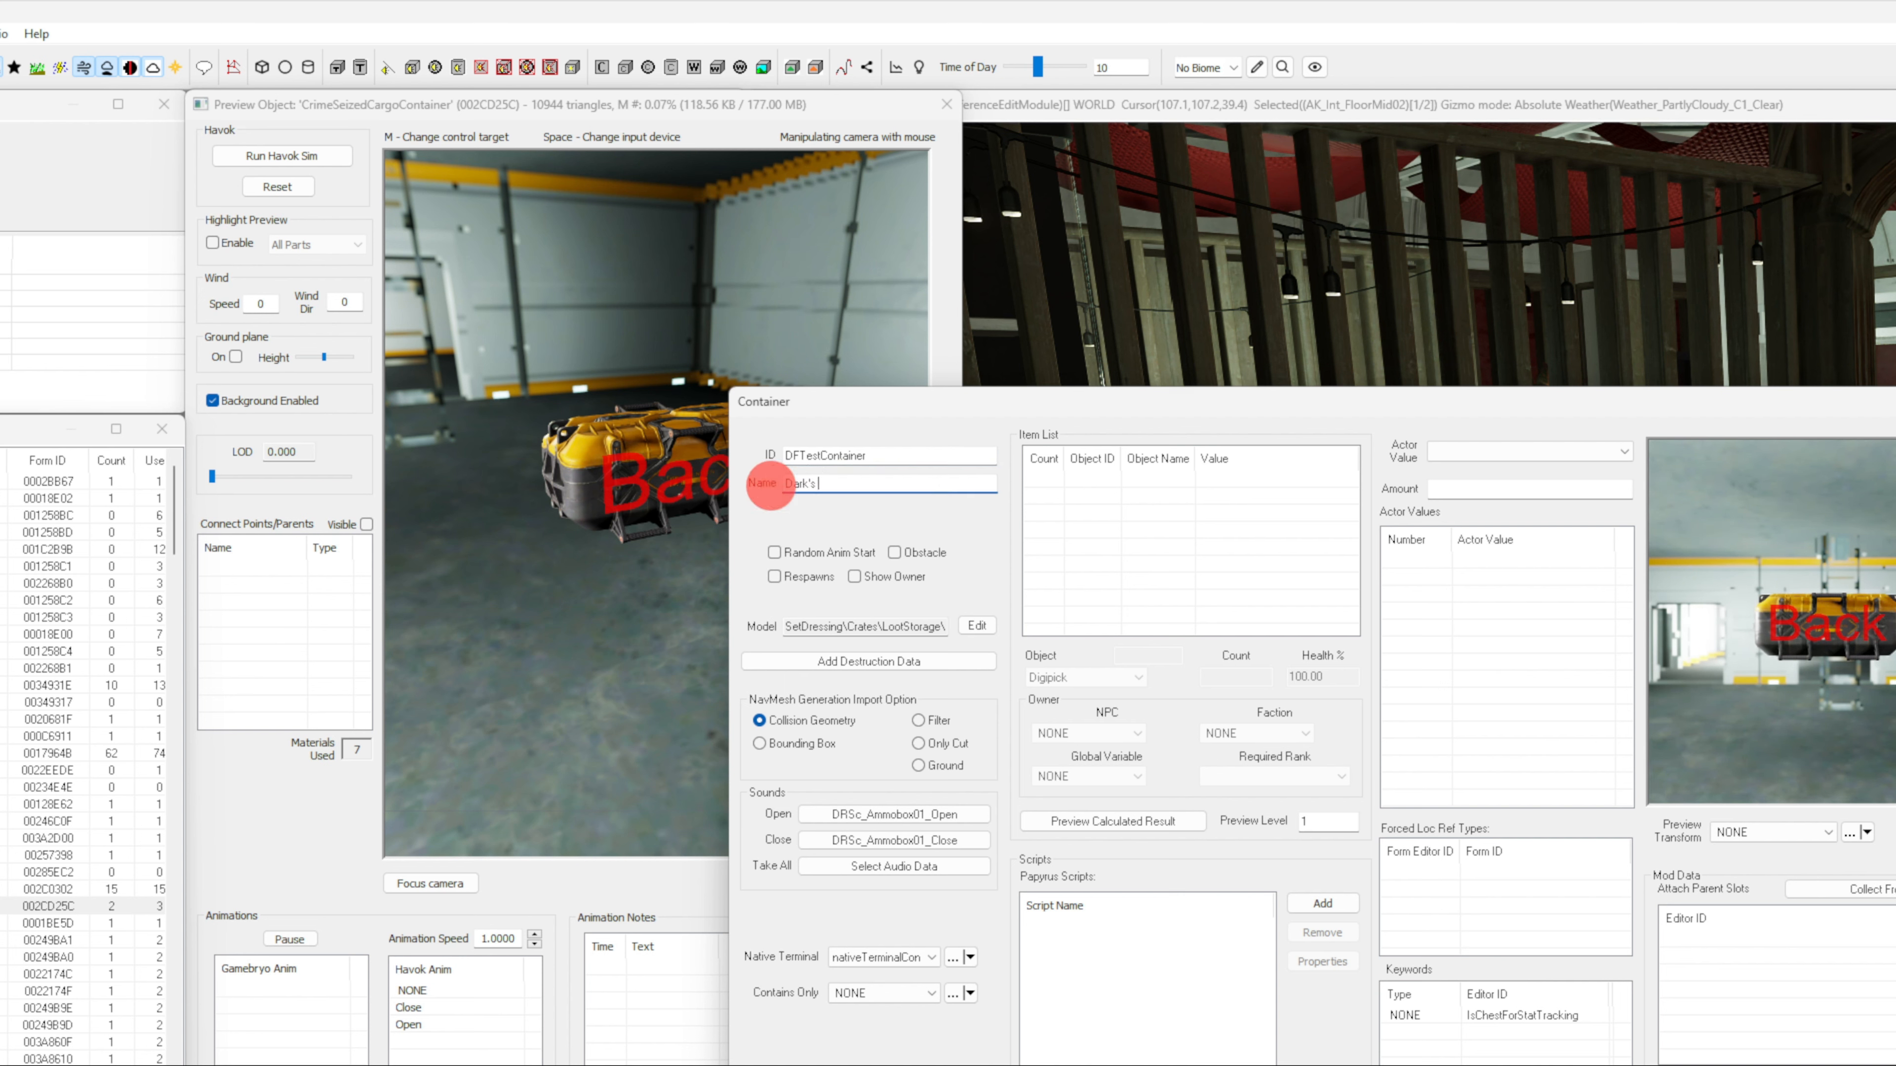
type(" Container")
left_click(1066, 493)
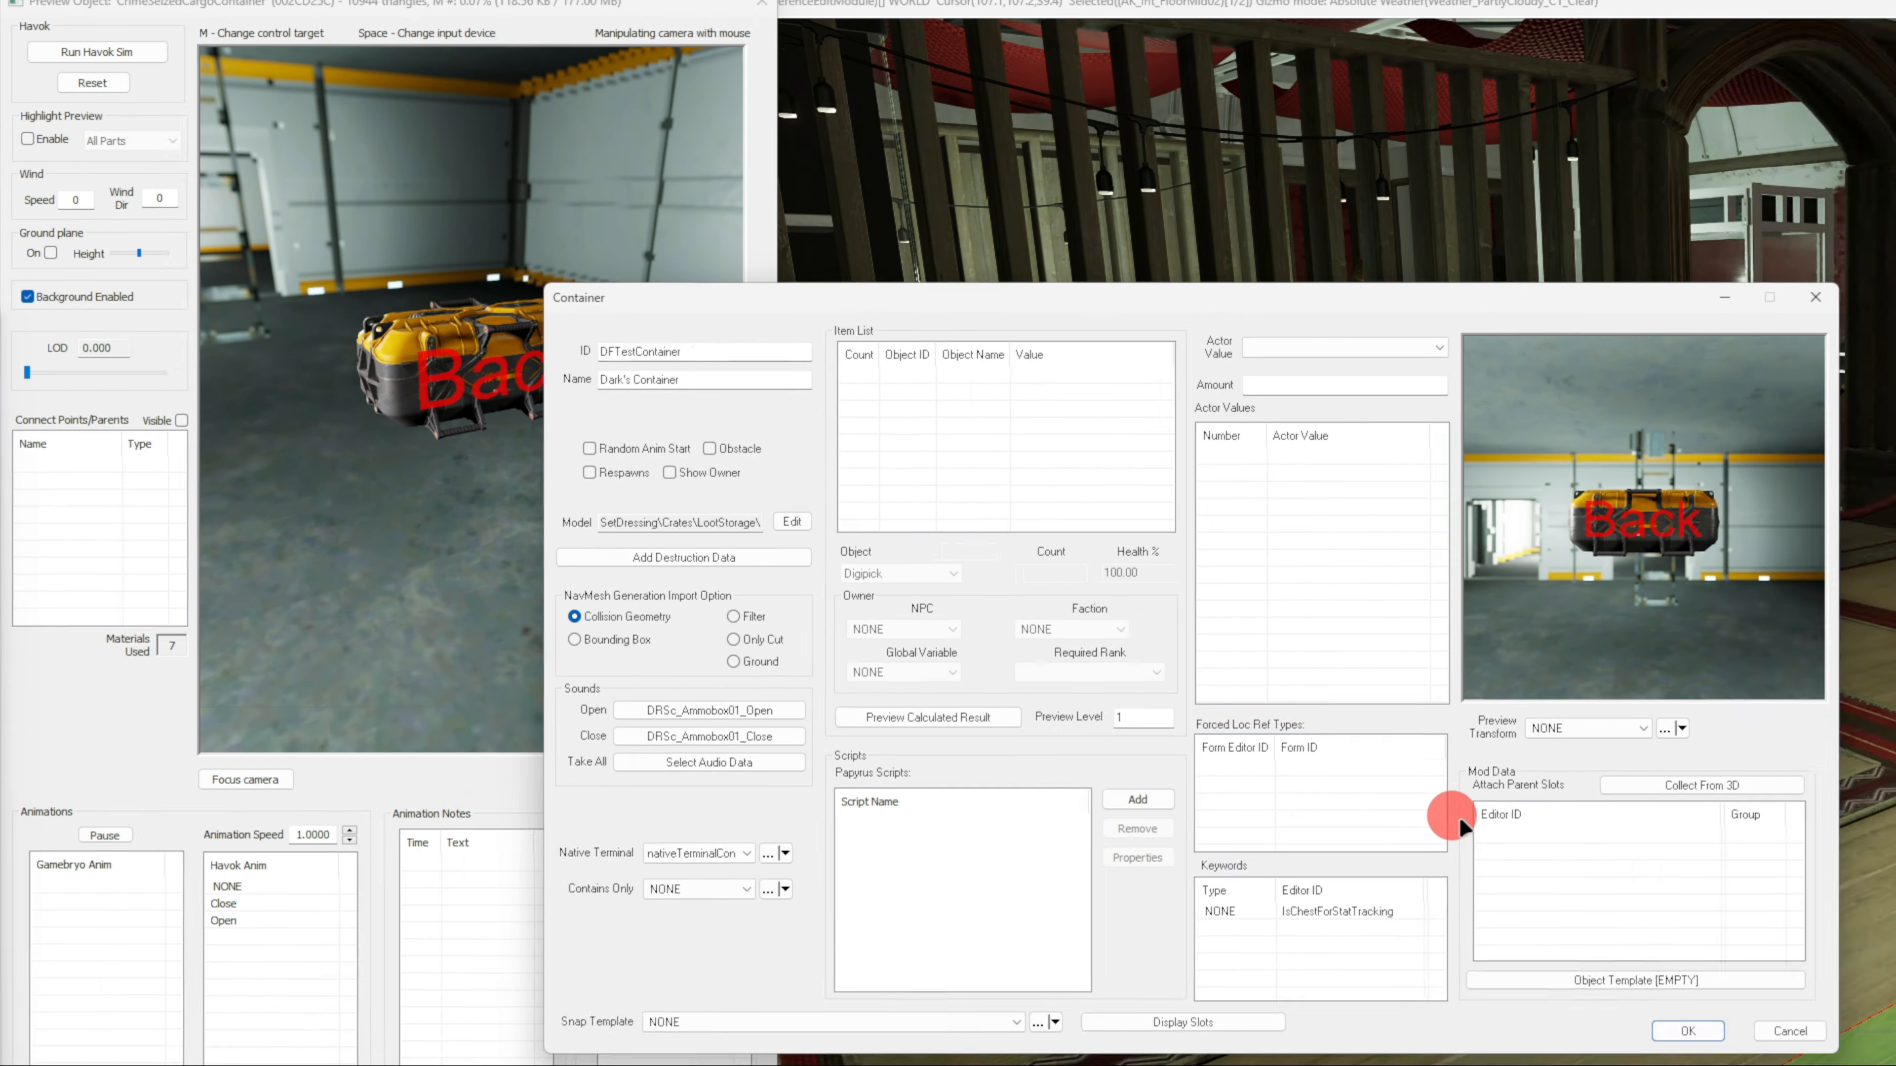
left_click(1675, 1035)
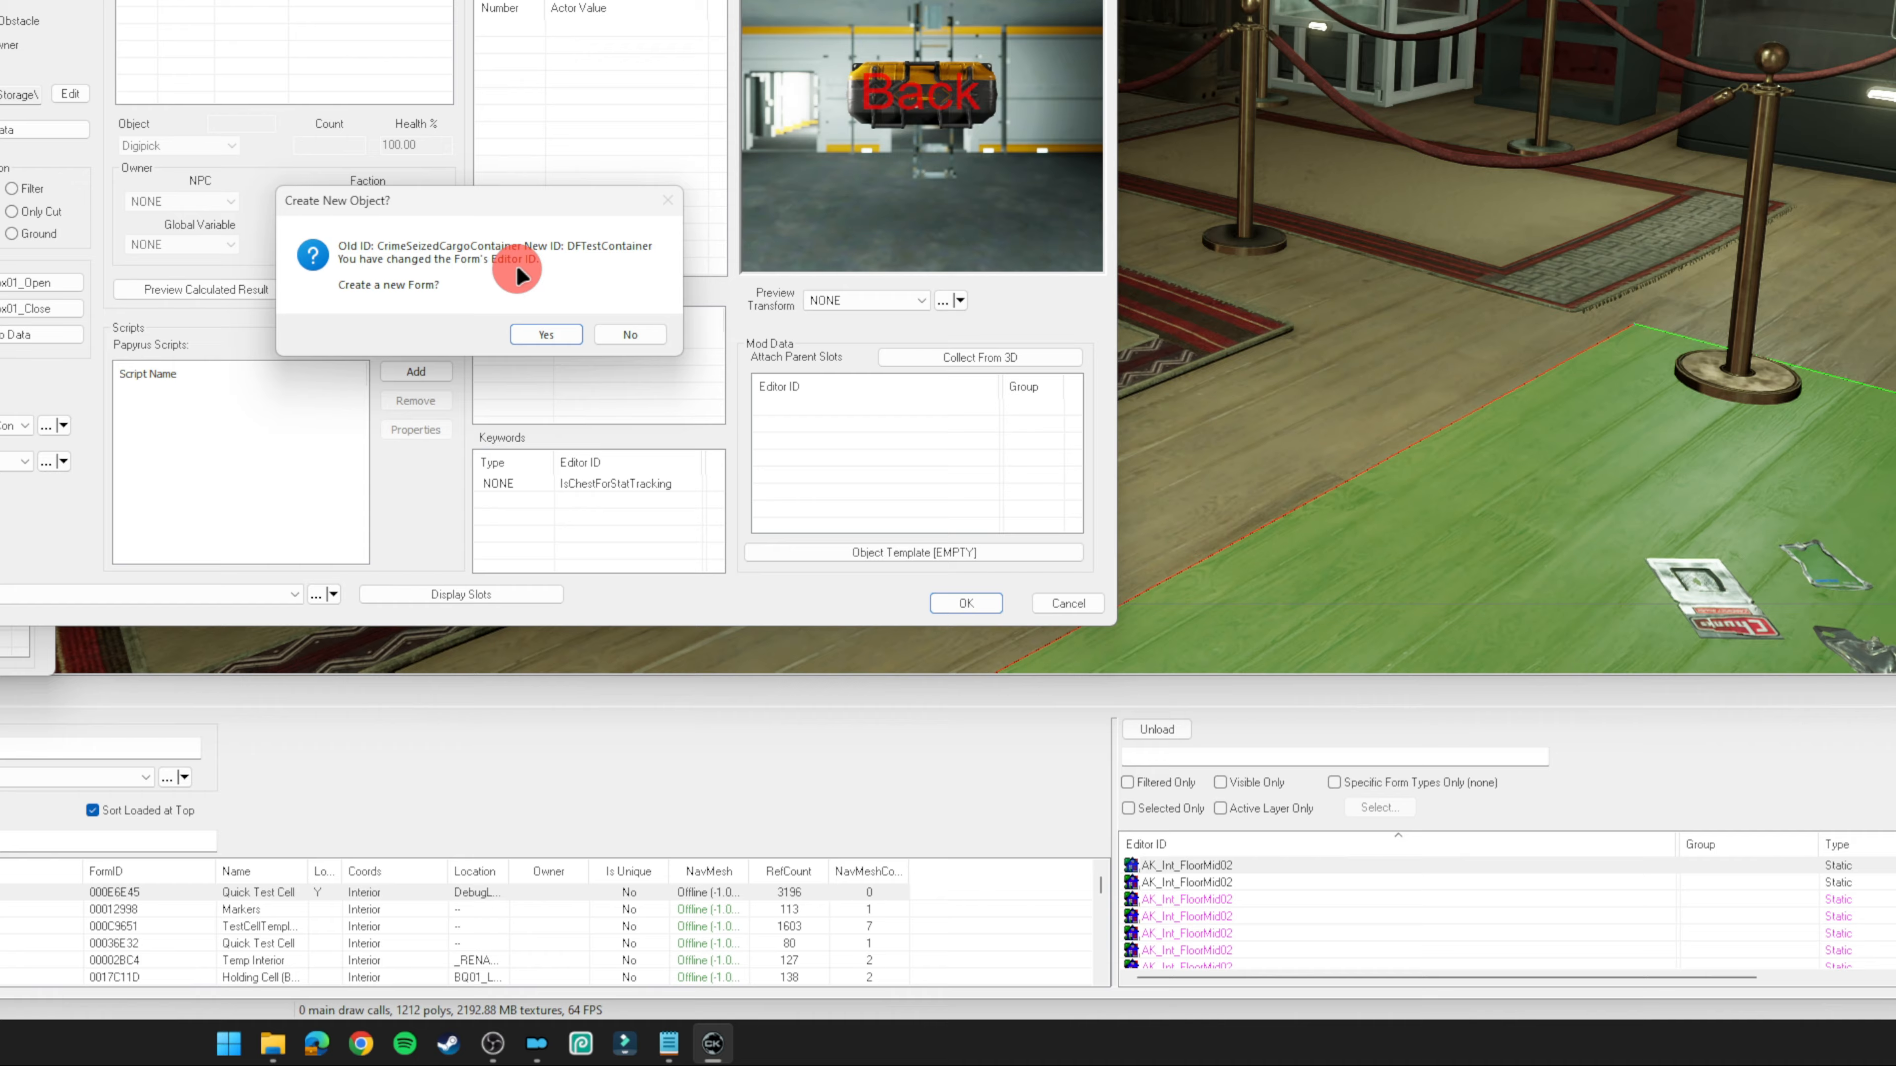
left_click(544, 334)
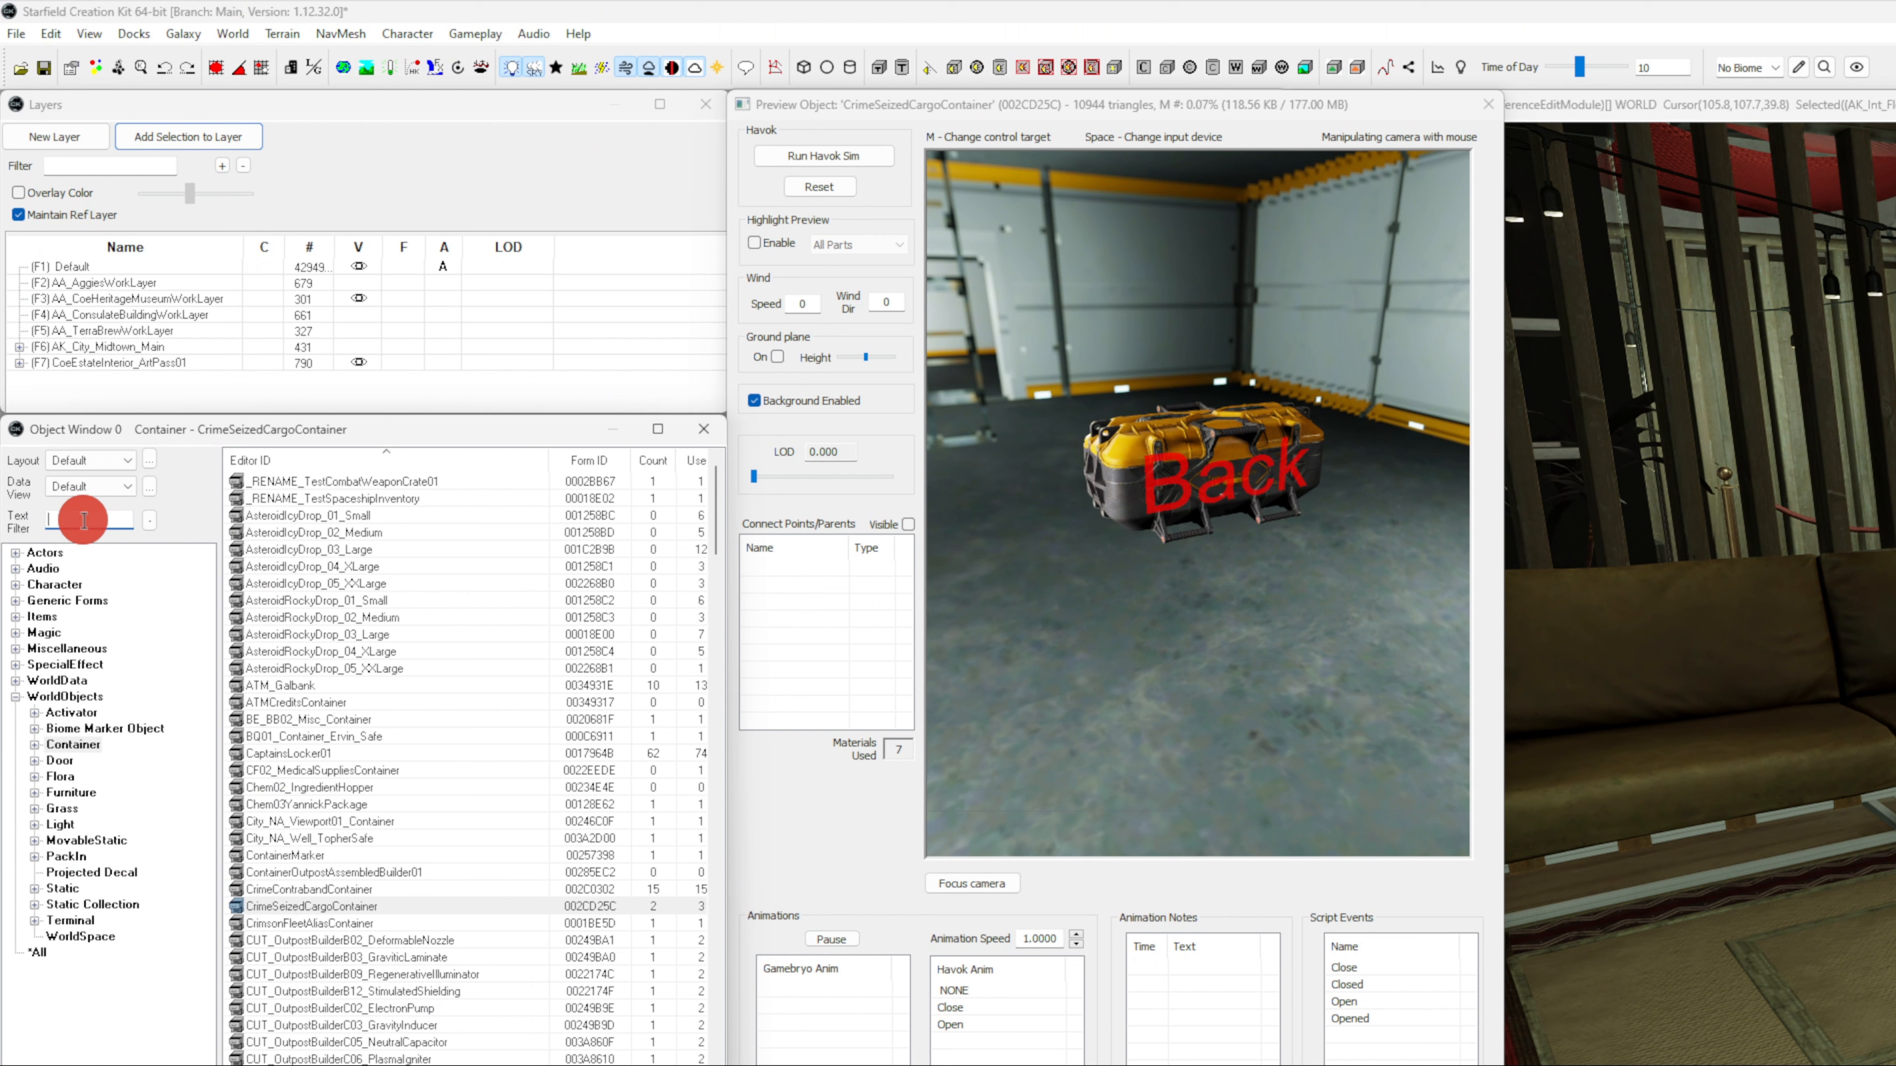
Filter the object list by "dftest" and place DFTestContainer on the rug in front of the sofa
left_click(83, 497)
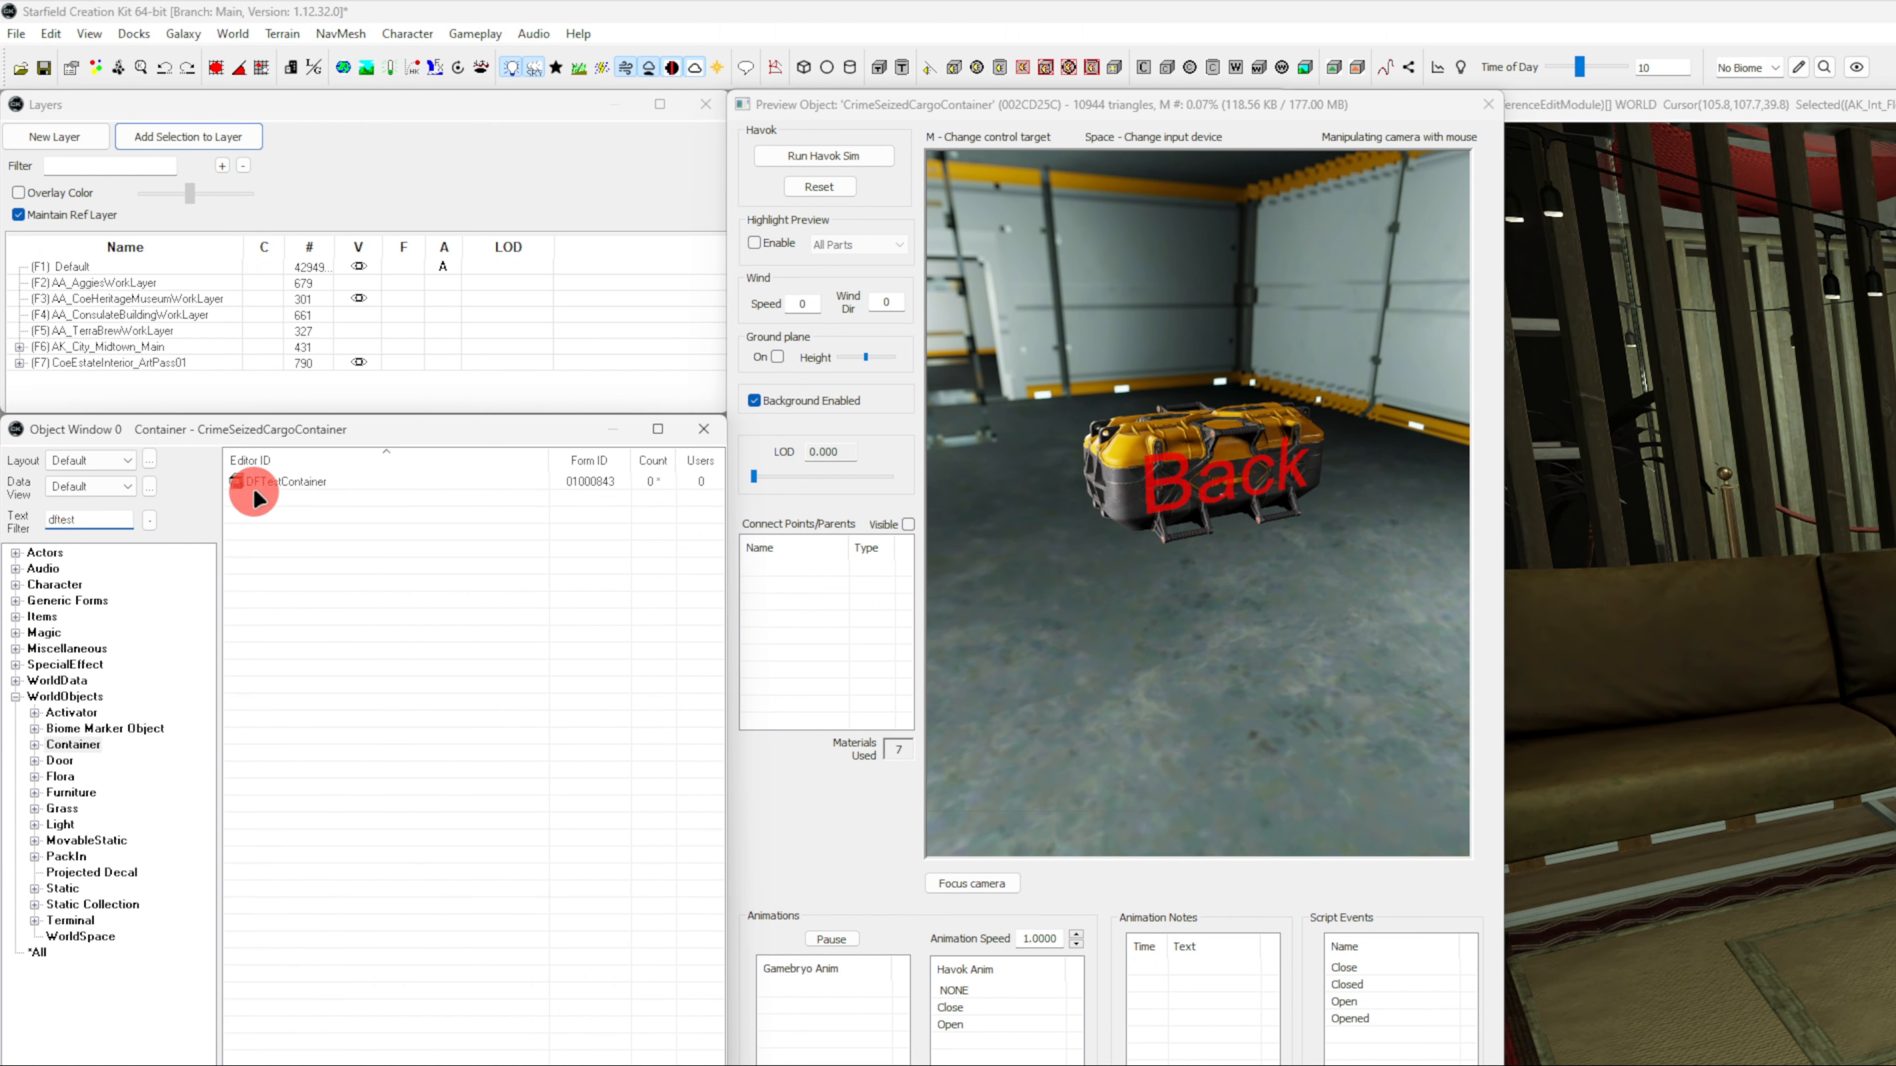
left_click(264, 484)
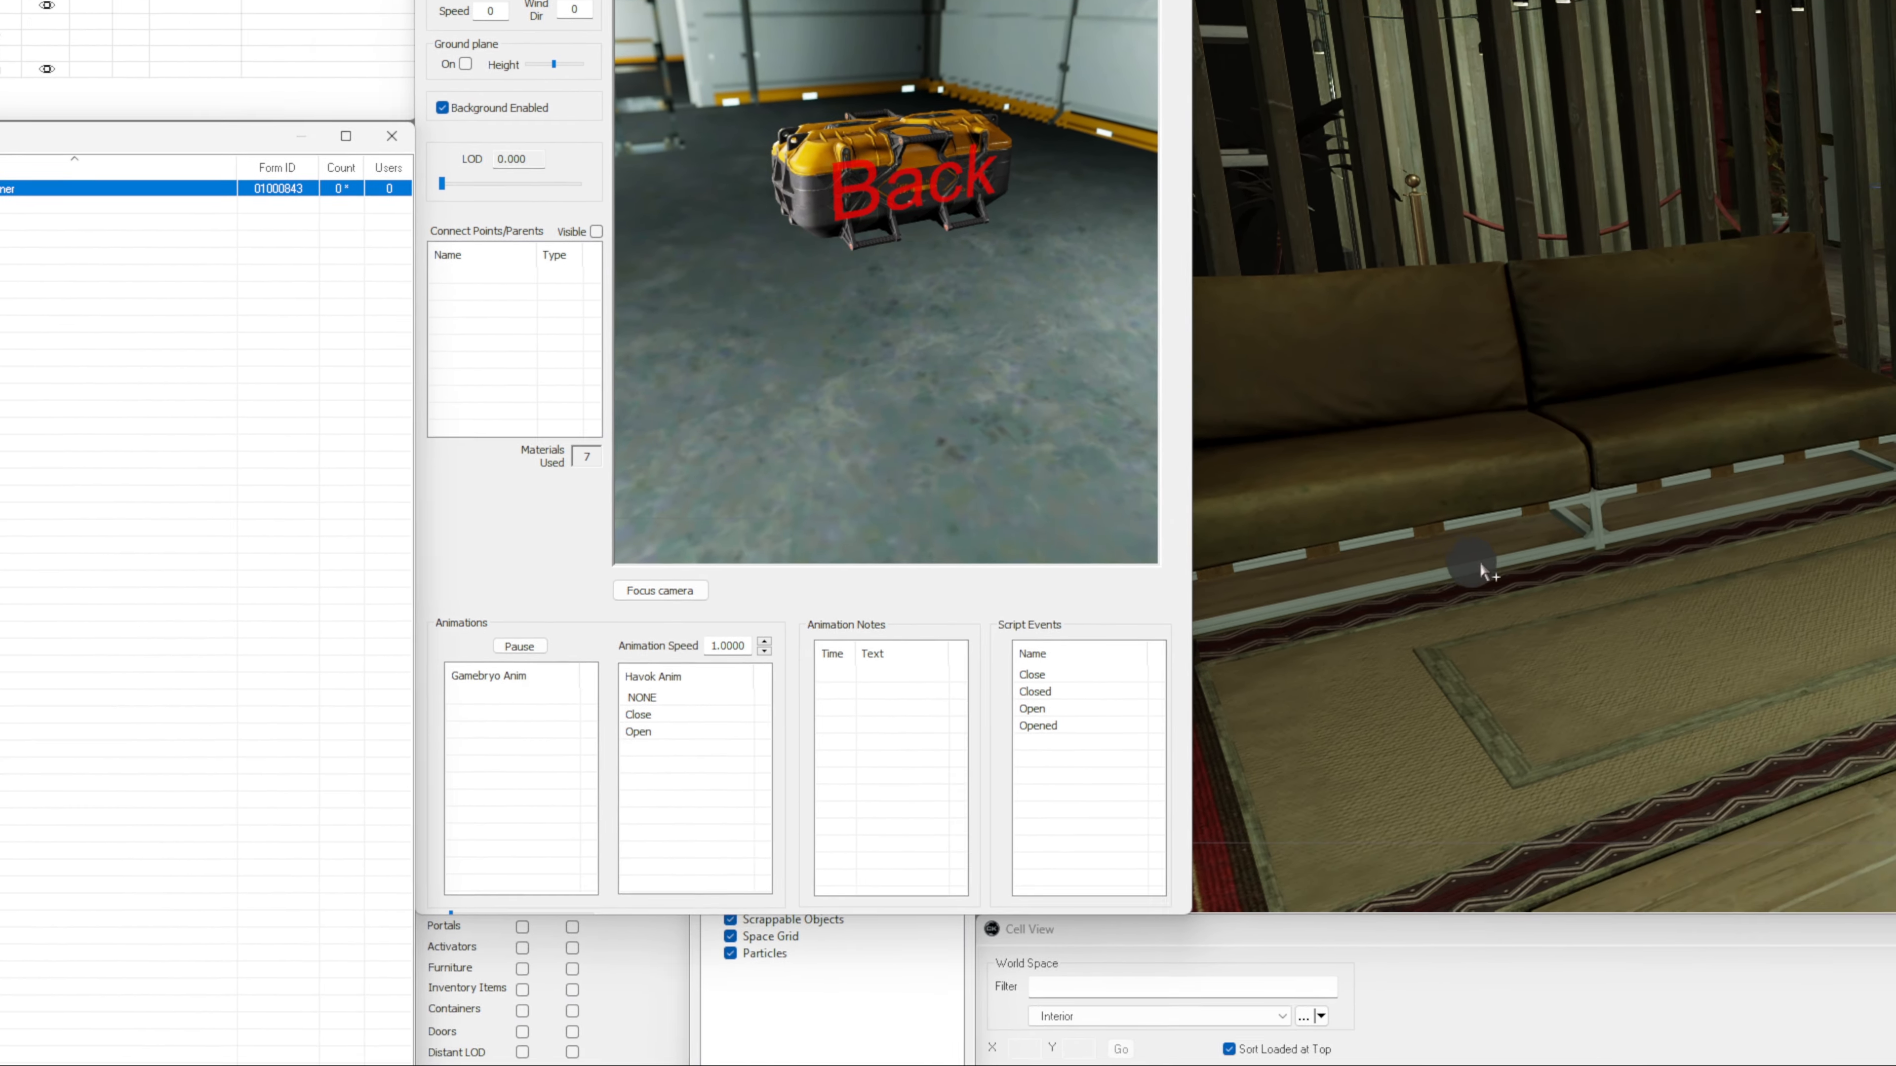
left_click_drag(1481, 564, 946, 537)
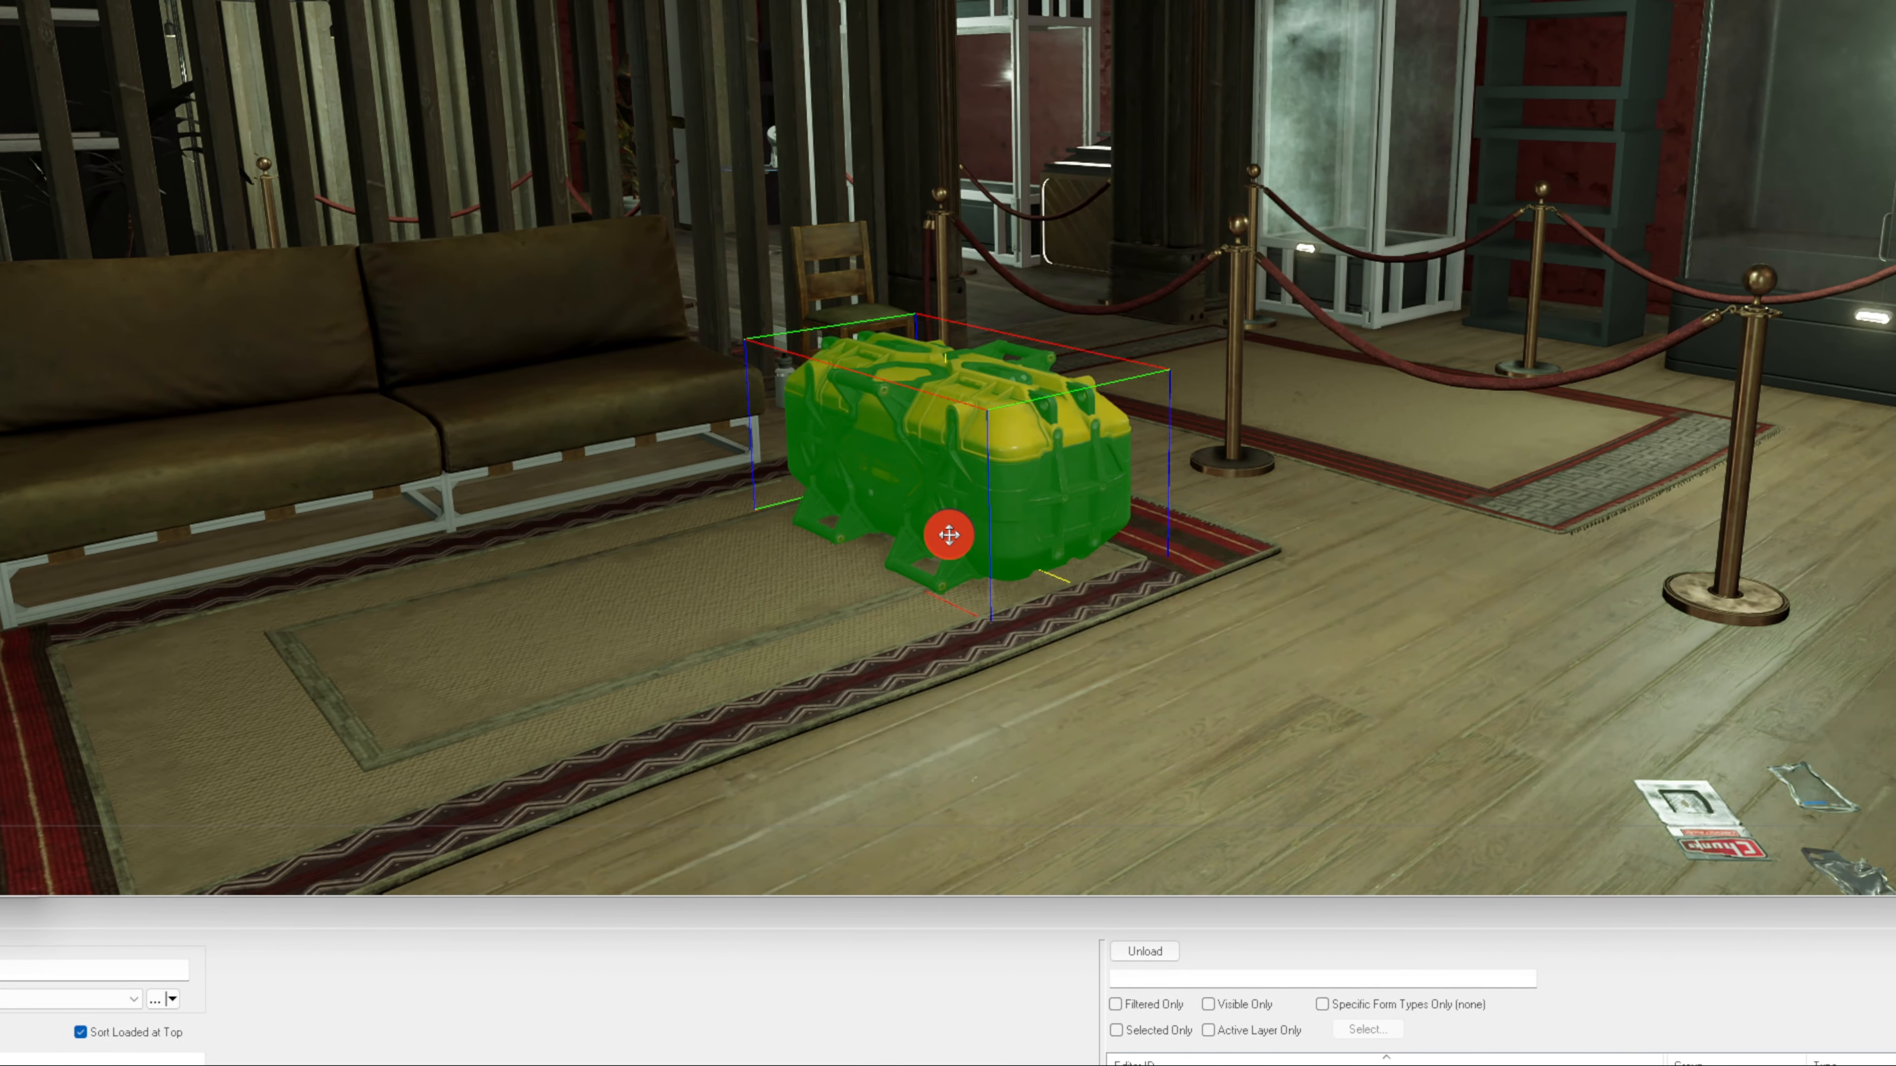
Rotate the placed container so its long side runs roughly parallel to the sofa and its front faces into the room
middle_click_drag(921, 527, 809, 542)
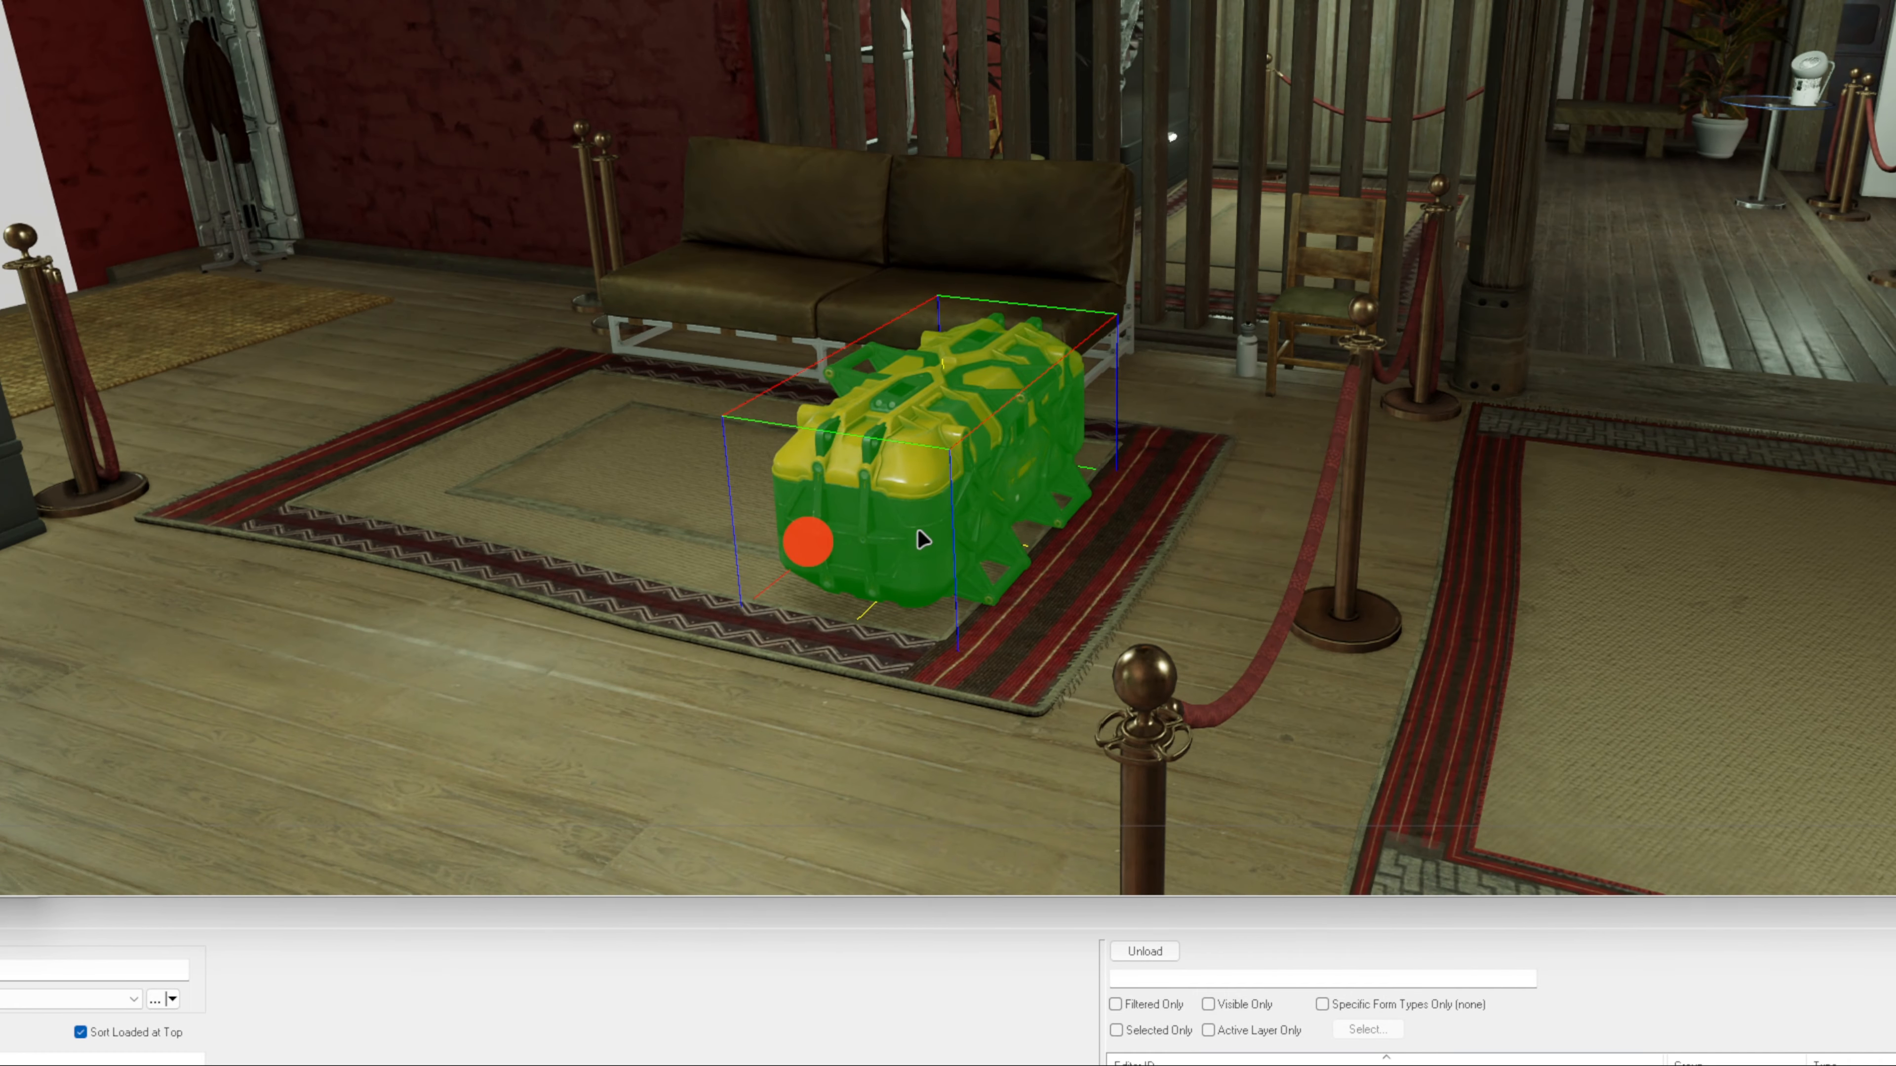
mouse_move(957, 508)
right_mouse_down()
mouse_move(939, 466)
mouse_move(1075, 465)
right_mouse_up()
left_click(836, 444)
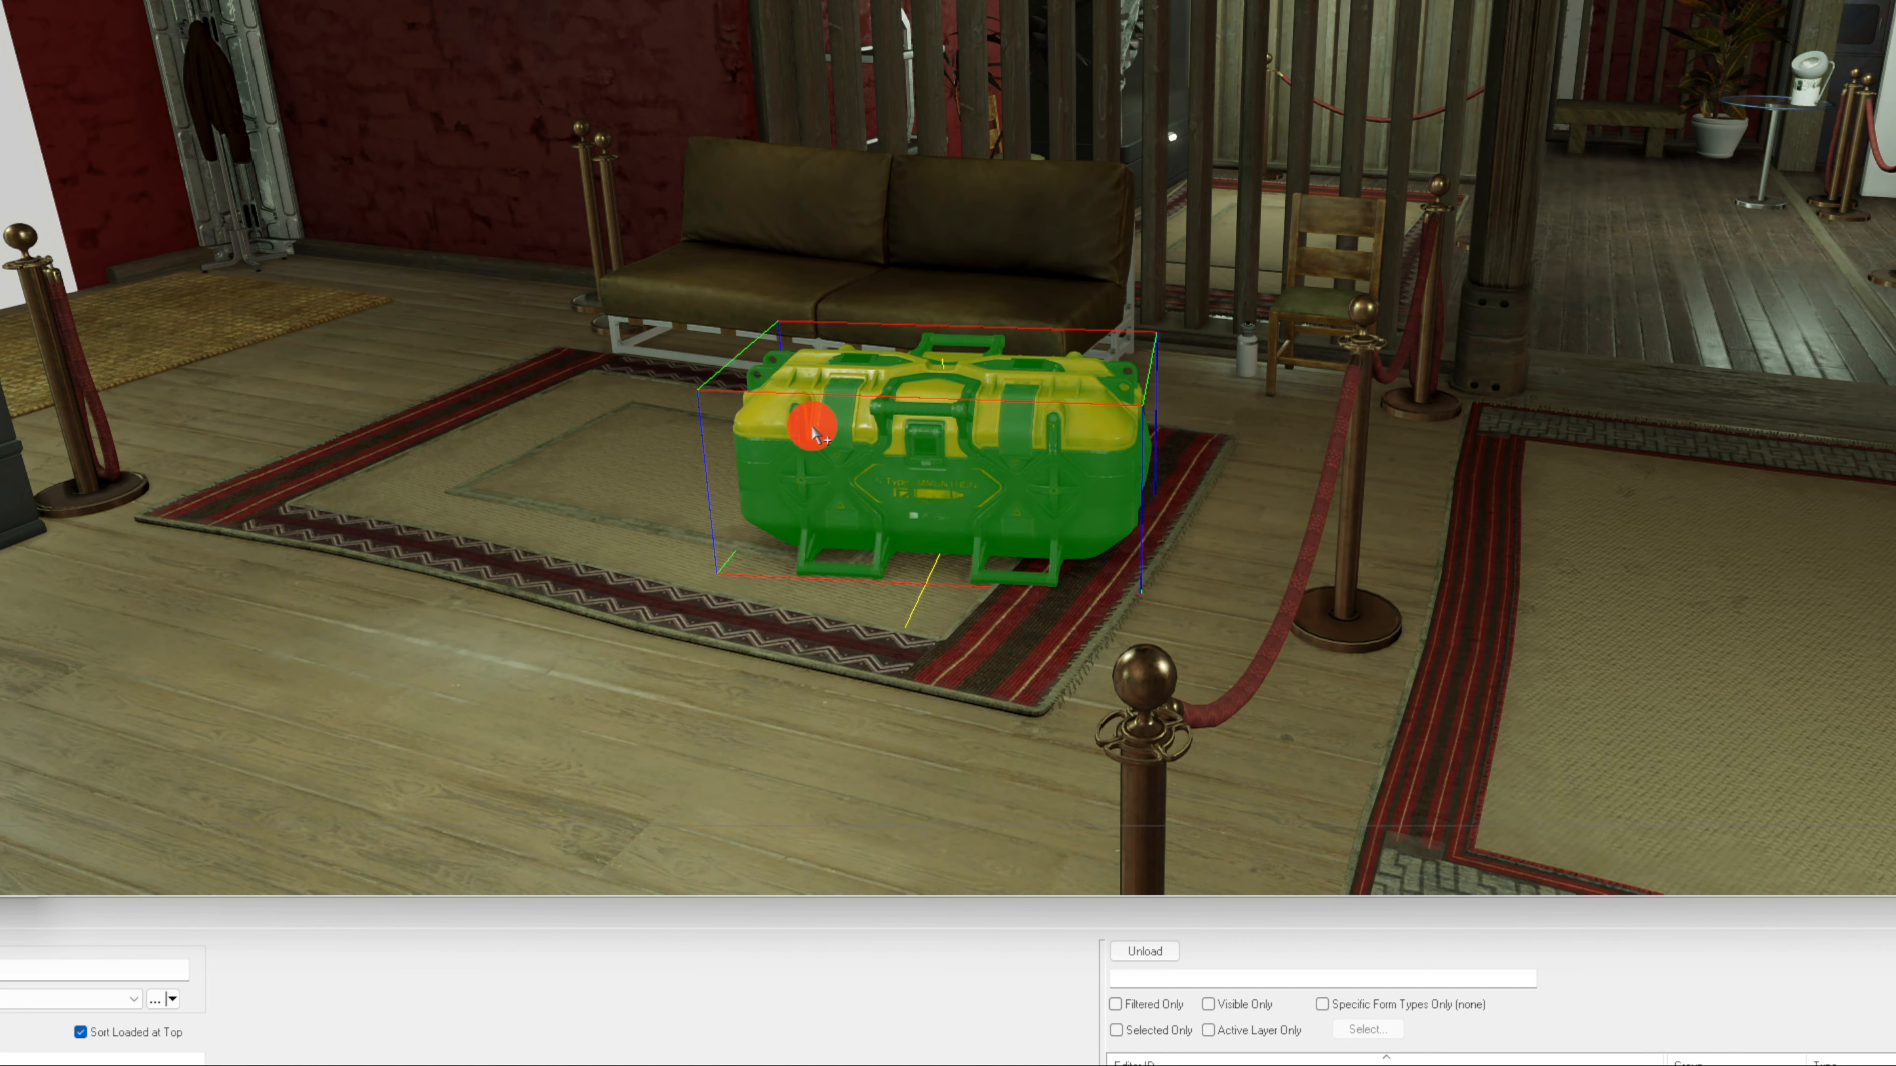
Show the markers in the scene and reselect the container up close at its Front label
key("m")
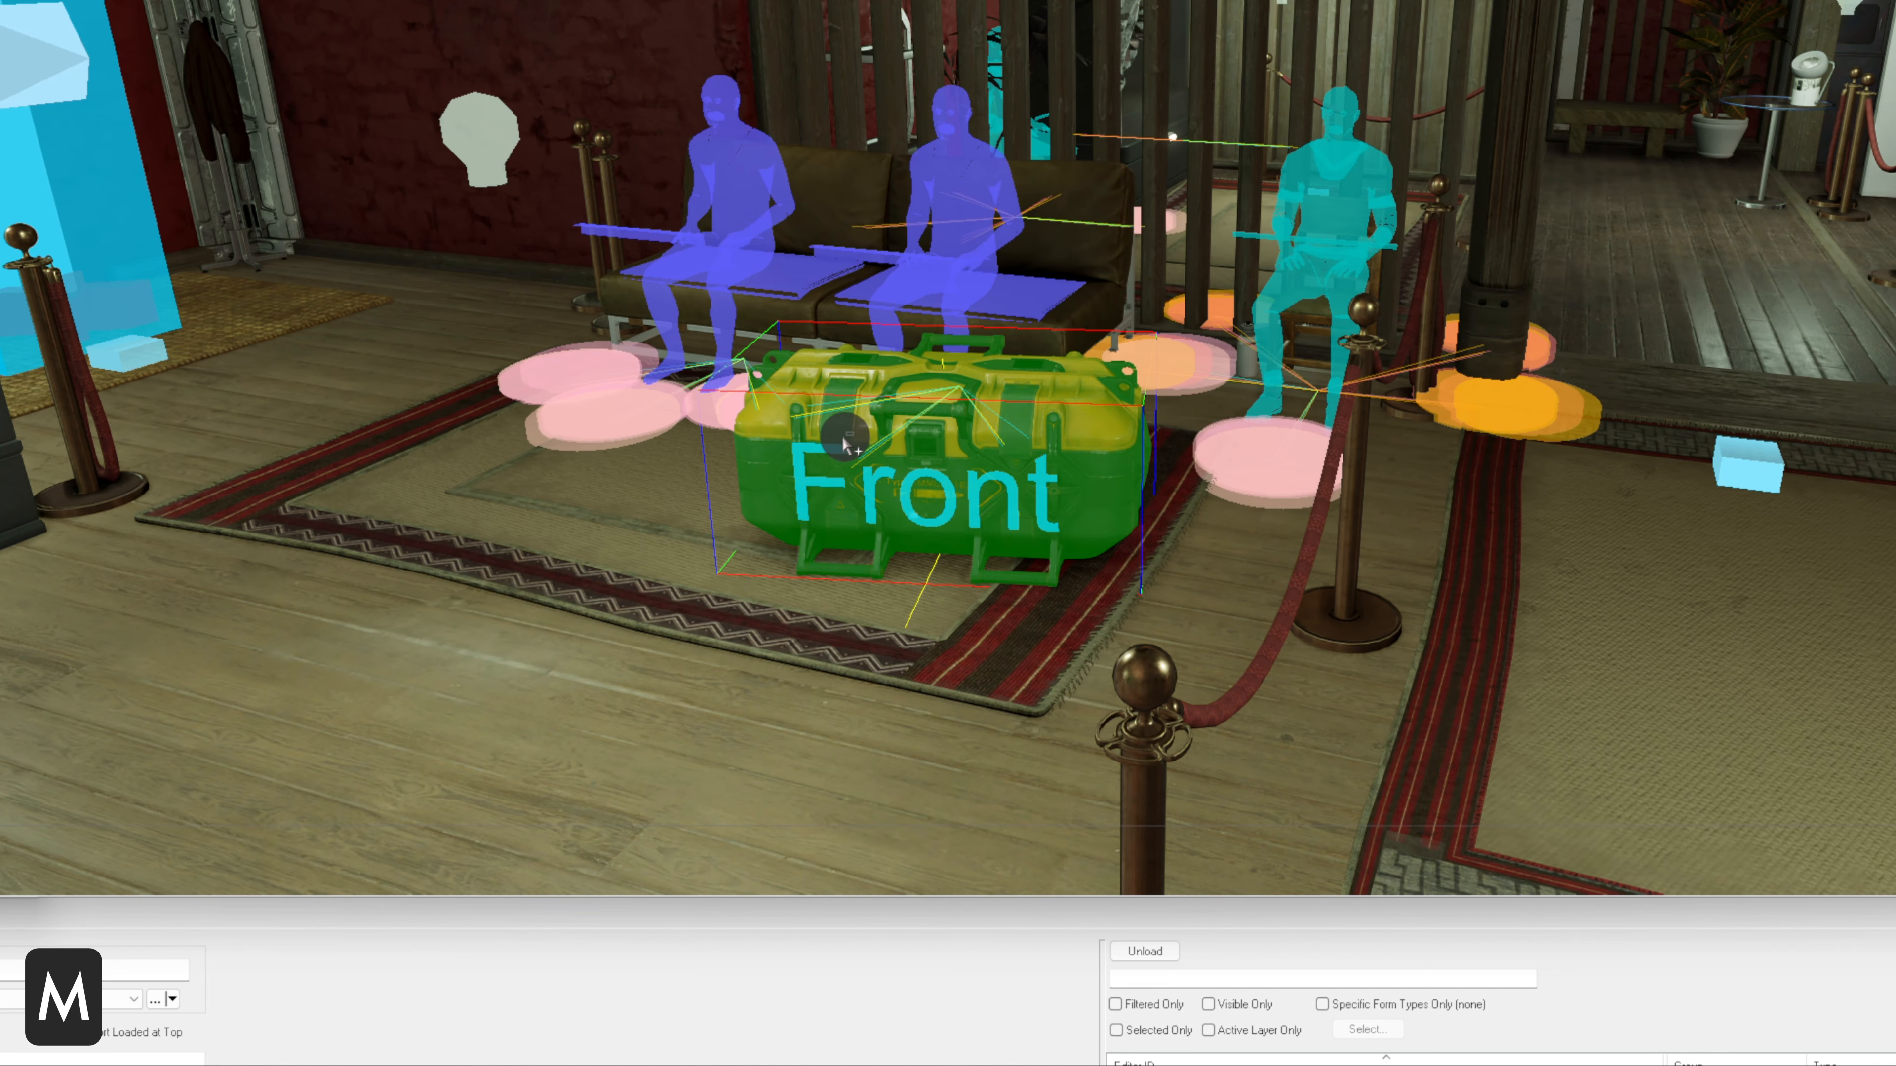
left_click(807, 466)
scroll(908, 469, "up", 2)
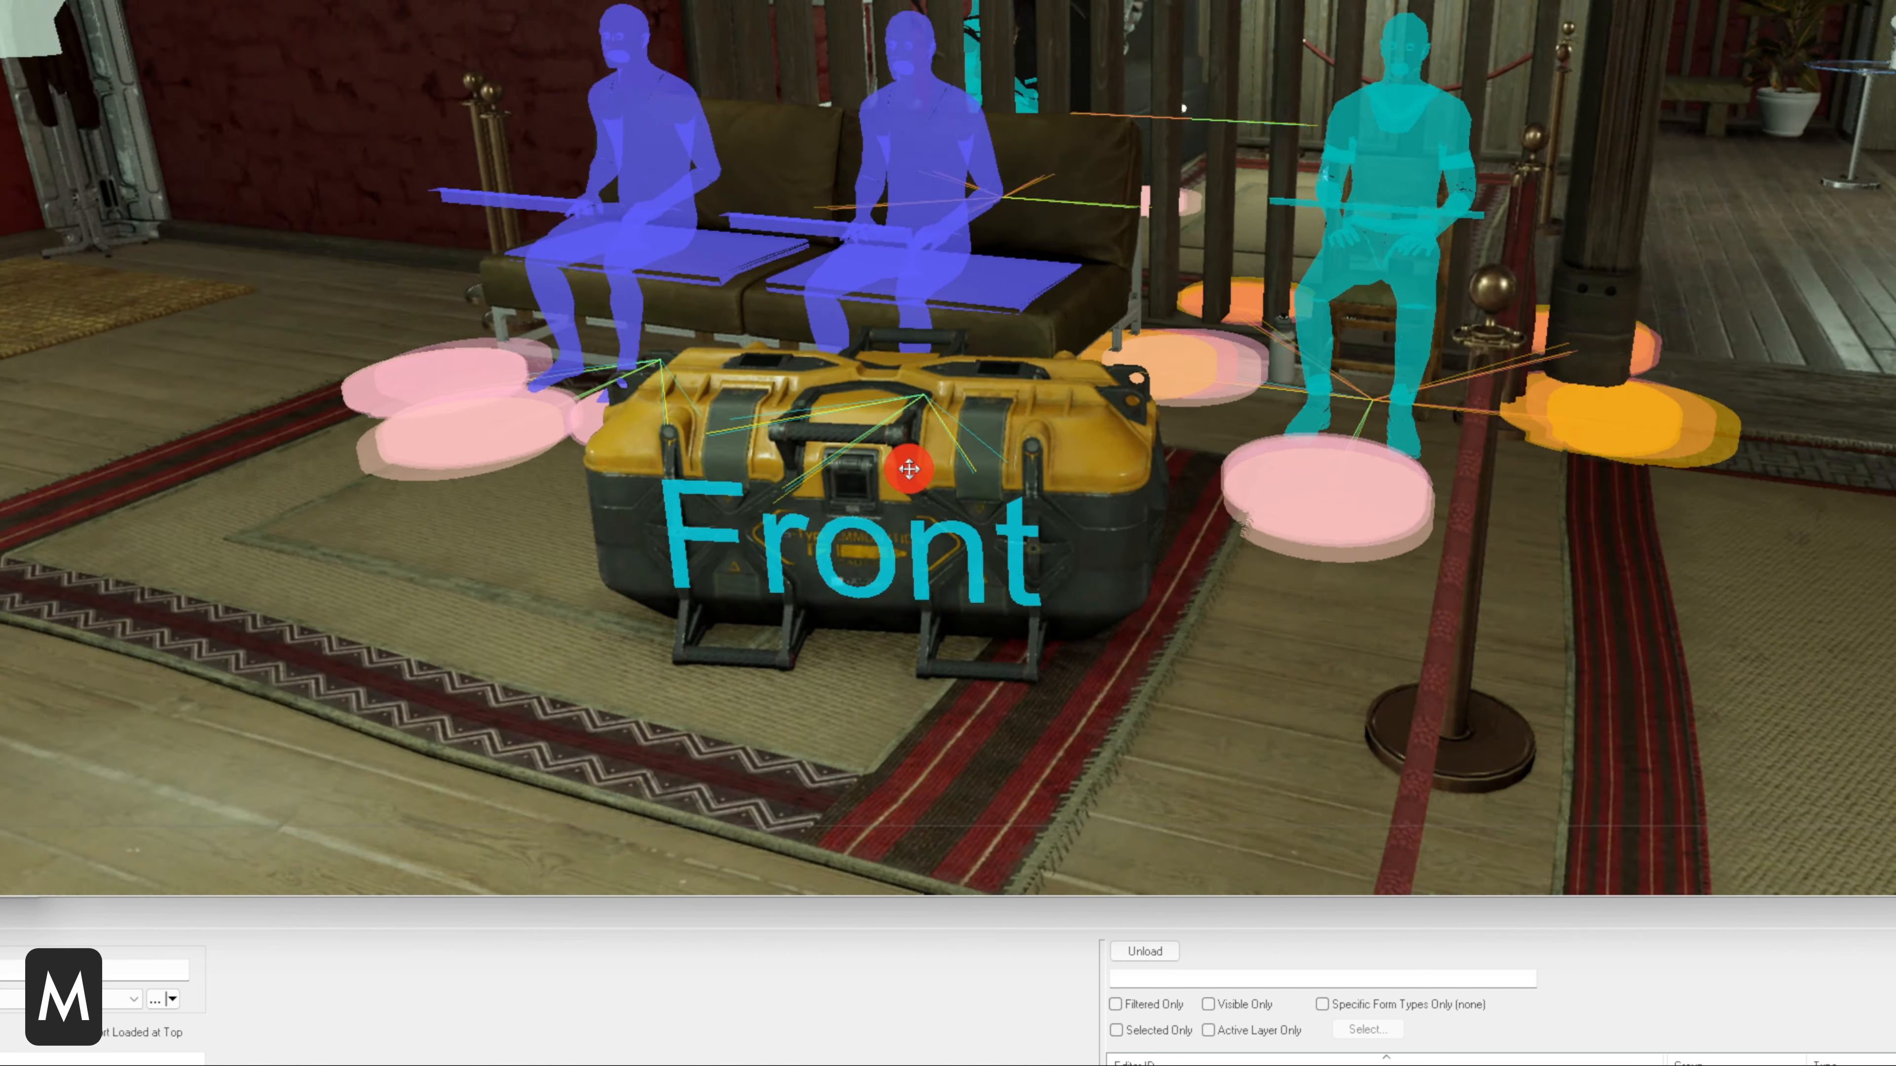
scroll(909, 469, "up", 2)
middle_click_drag(909, 469, 1019, 472, "shift")
left_click(903, 460)
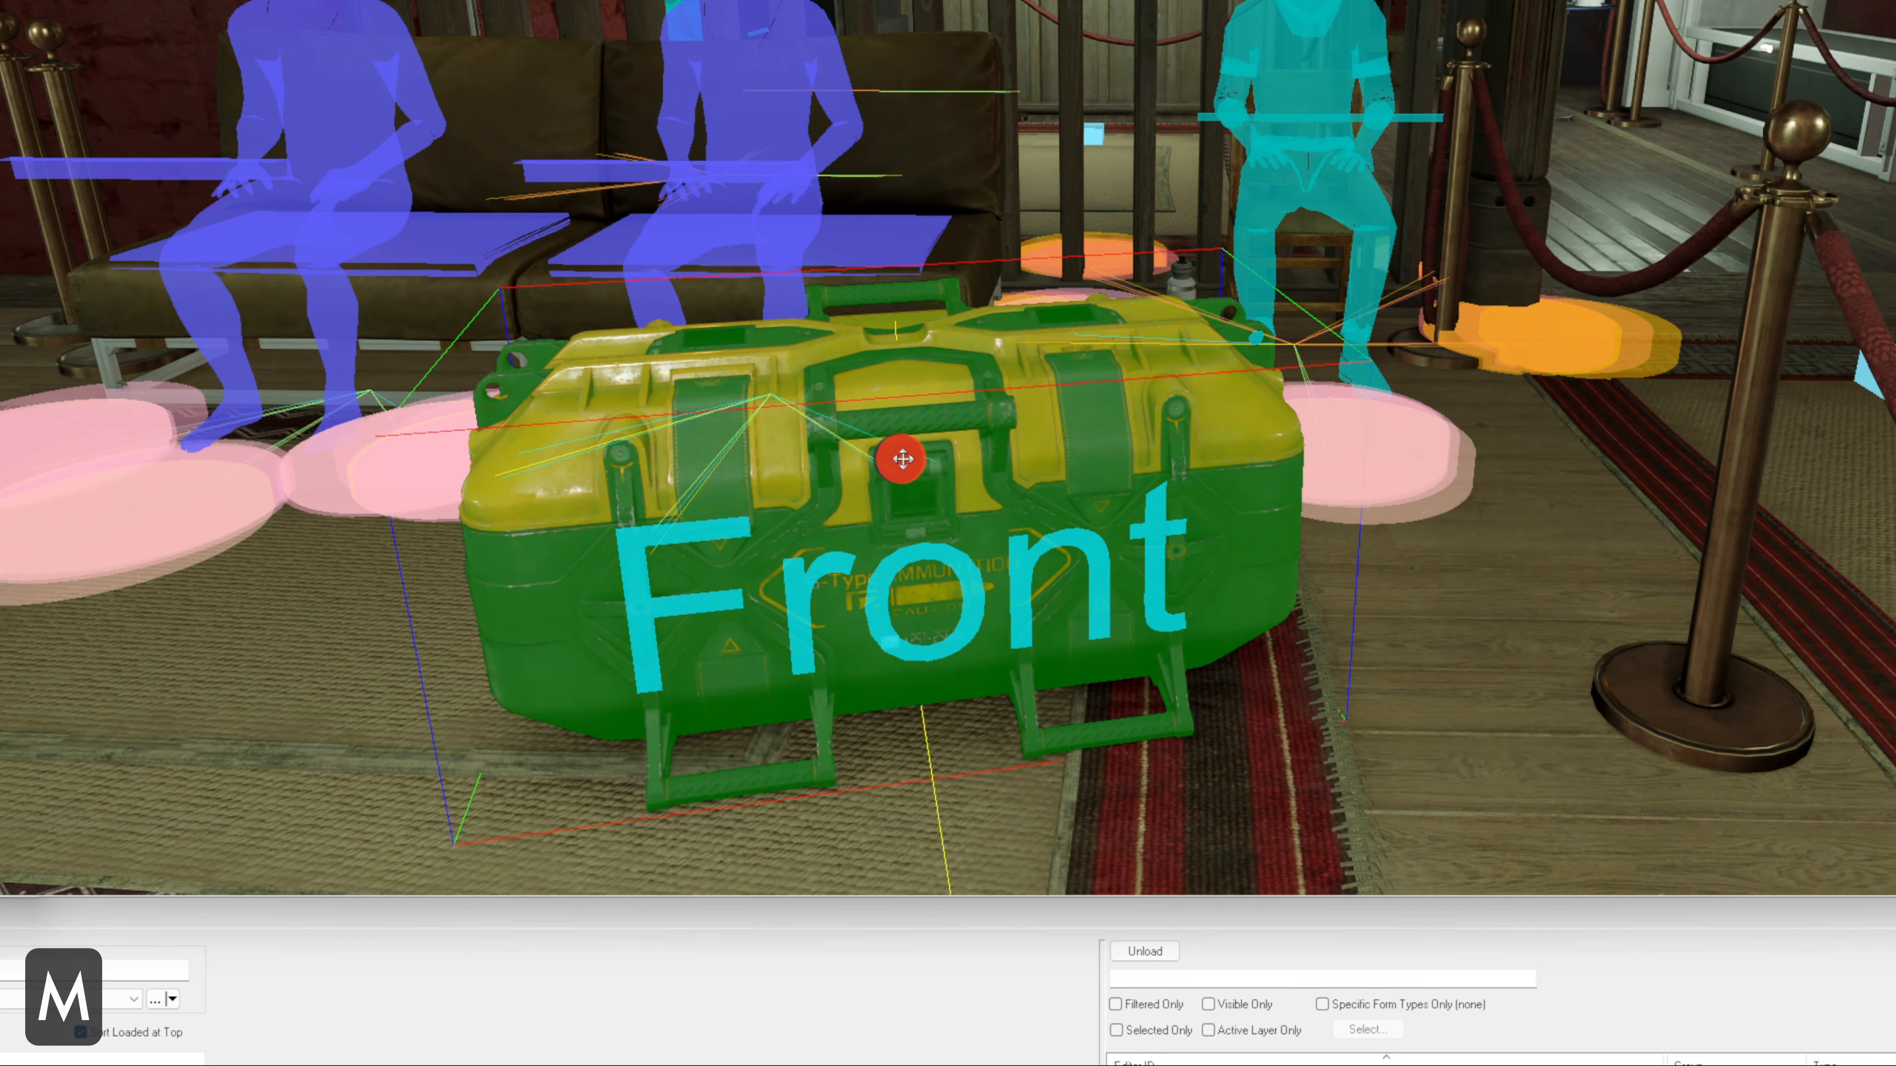
Delete the placed container from the scene
middle_click_drag(903, 459, 893, 413, "shift")
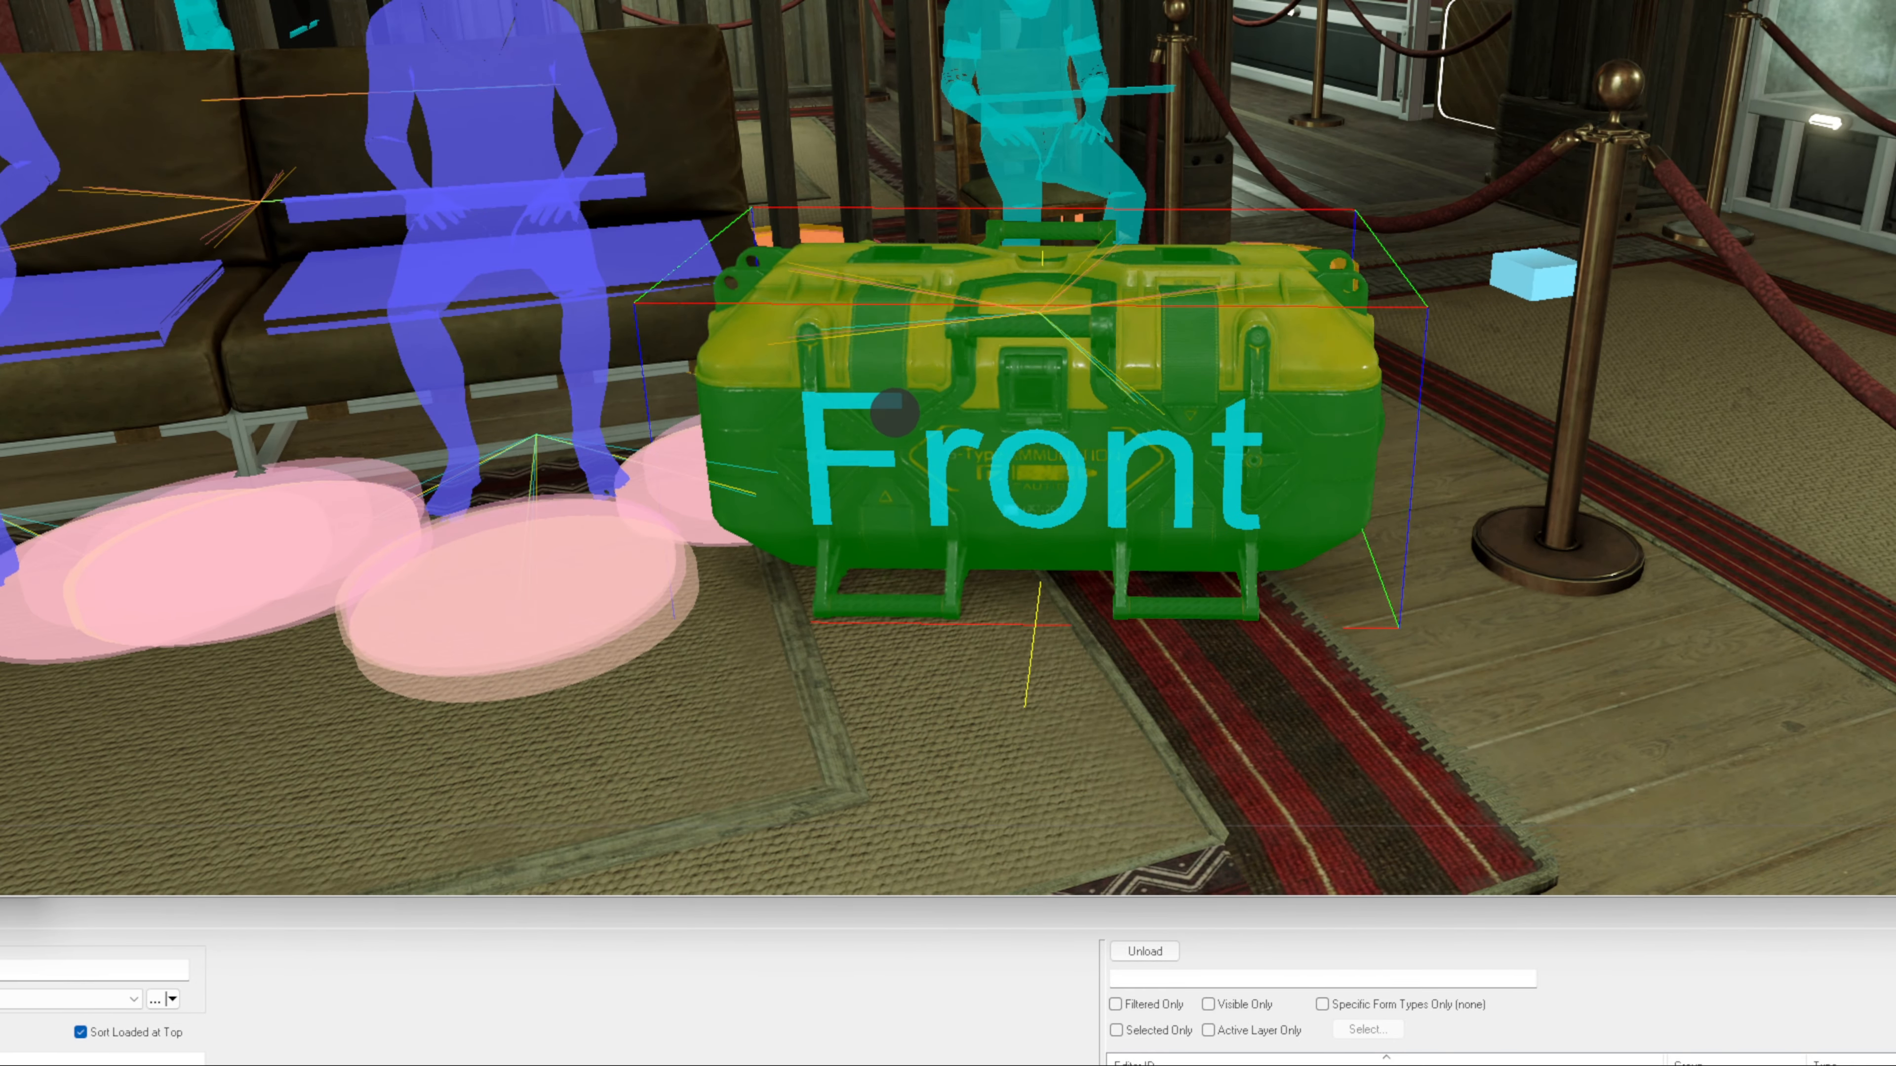
left_click_drag(894, 413, 894, 422)
middle_click_drag(894, 421, 851, 423)
scroll(865, 418, "down", 2)
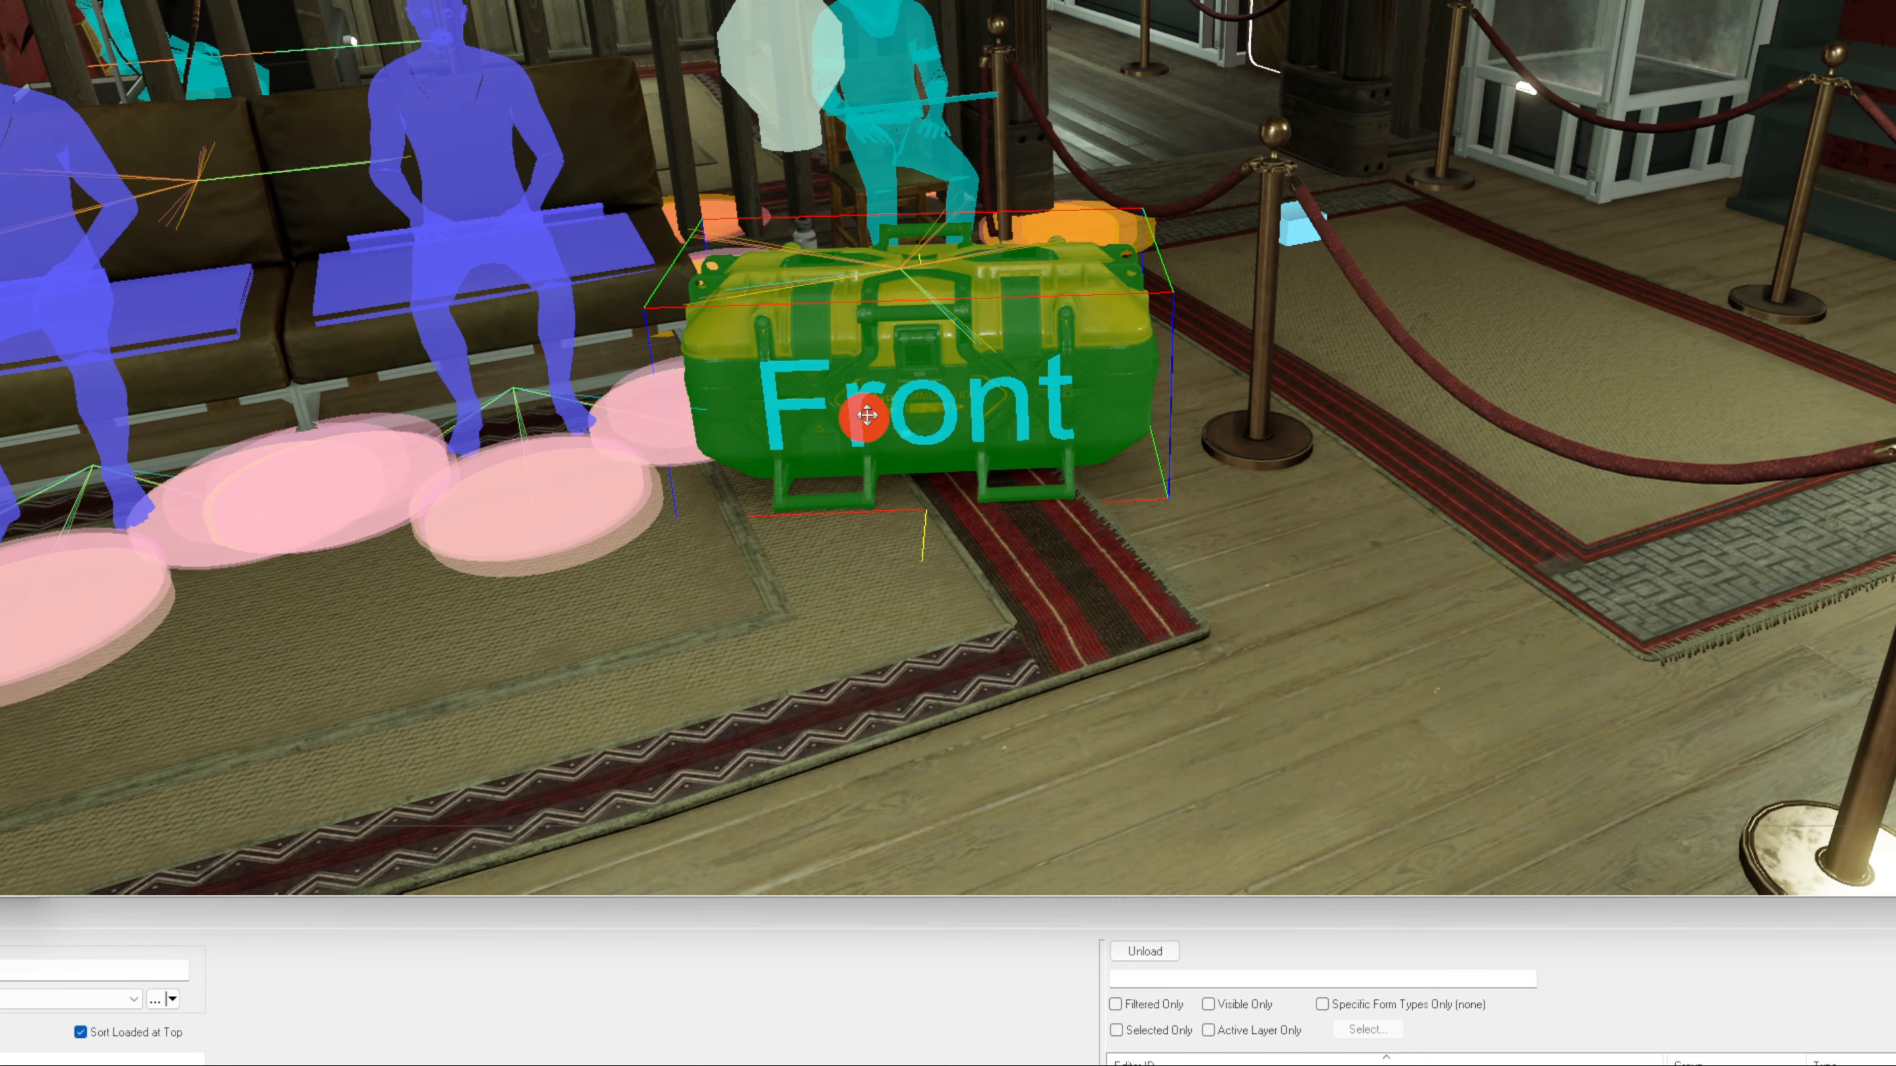
key("Delete")
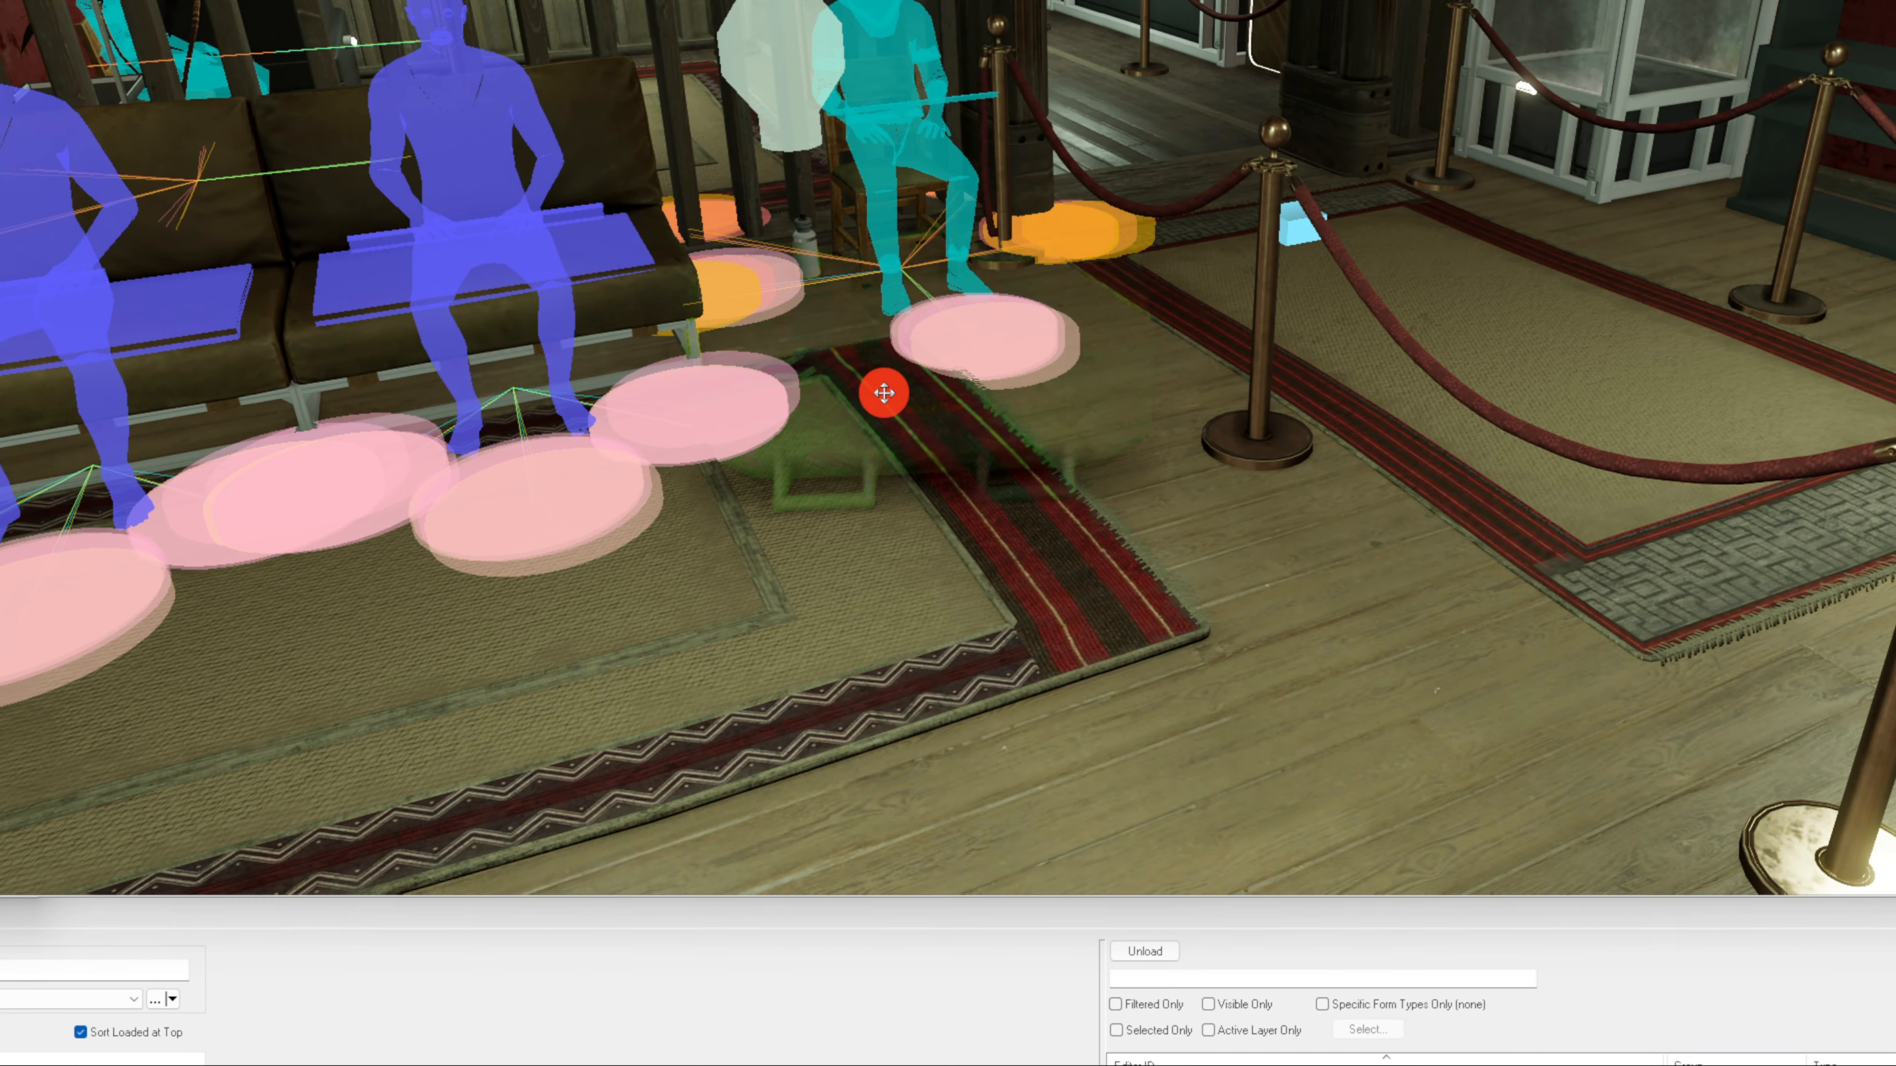
Open the placed container's reference and bring up its base object DFTestContainer for editing
double_click(884, 393)
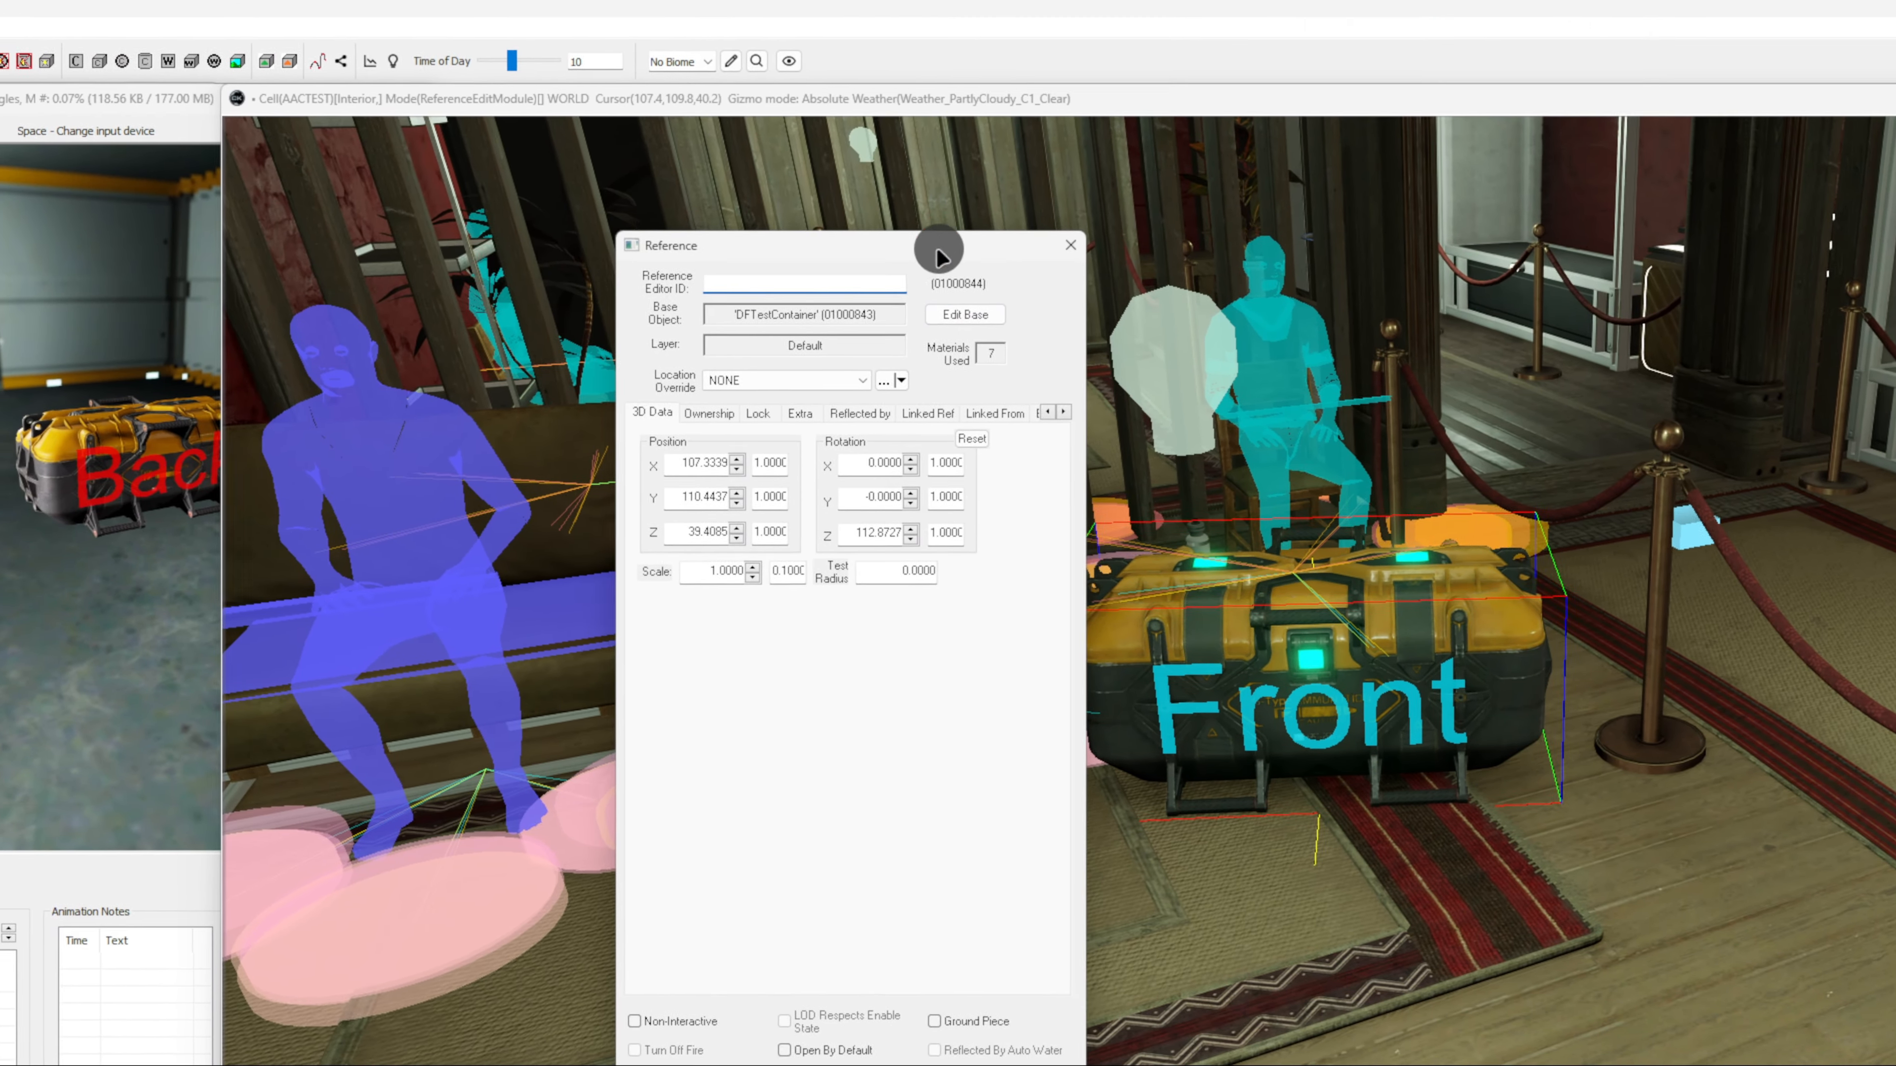
left_click_drag(938, 256, 898, 290)
left_click(920, 367)
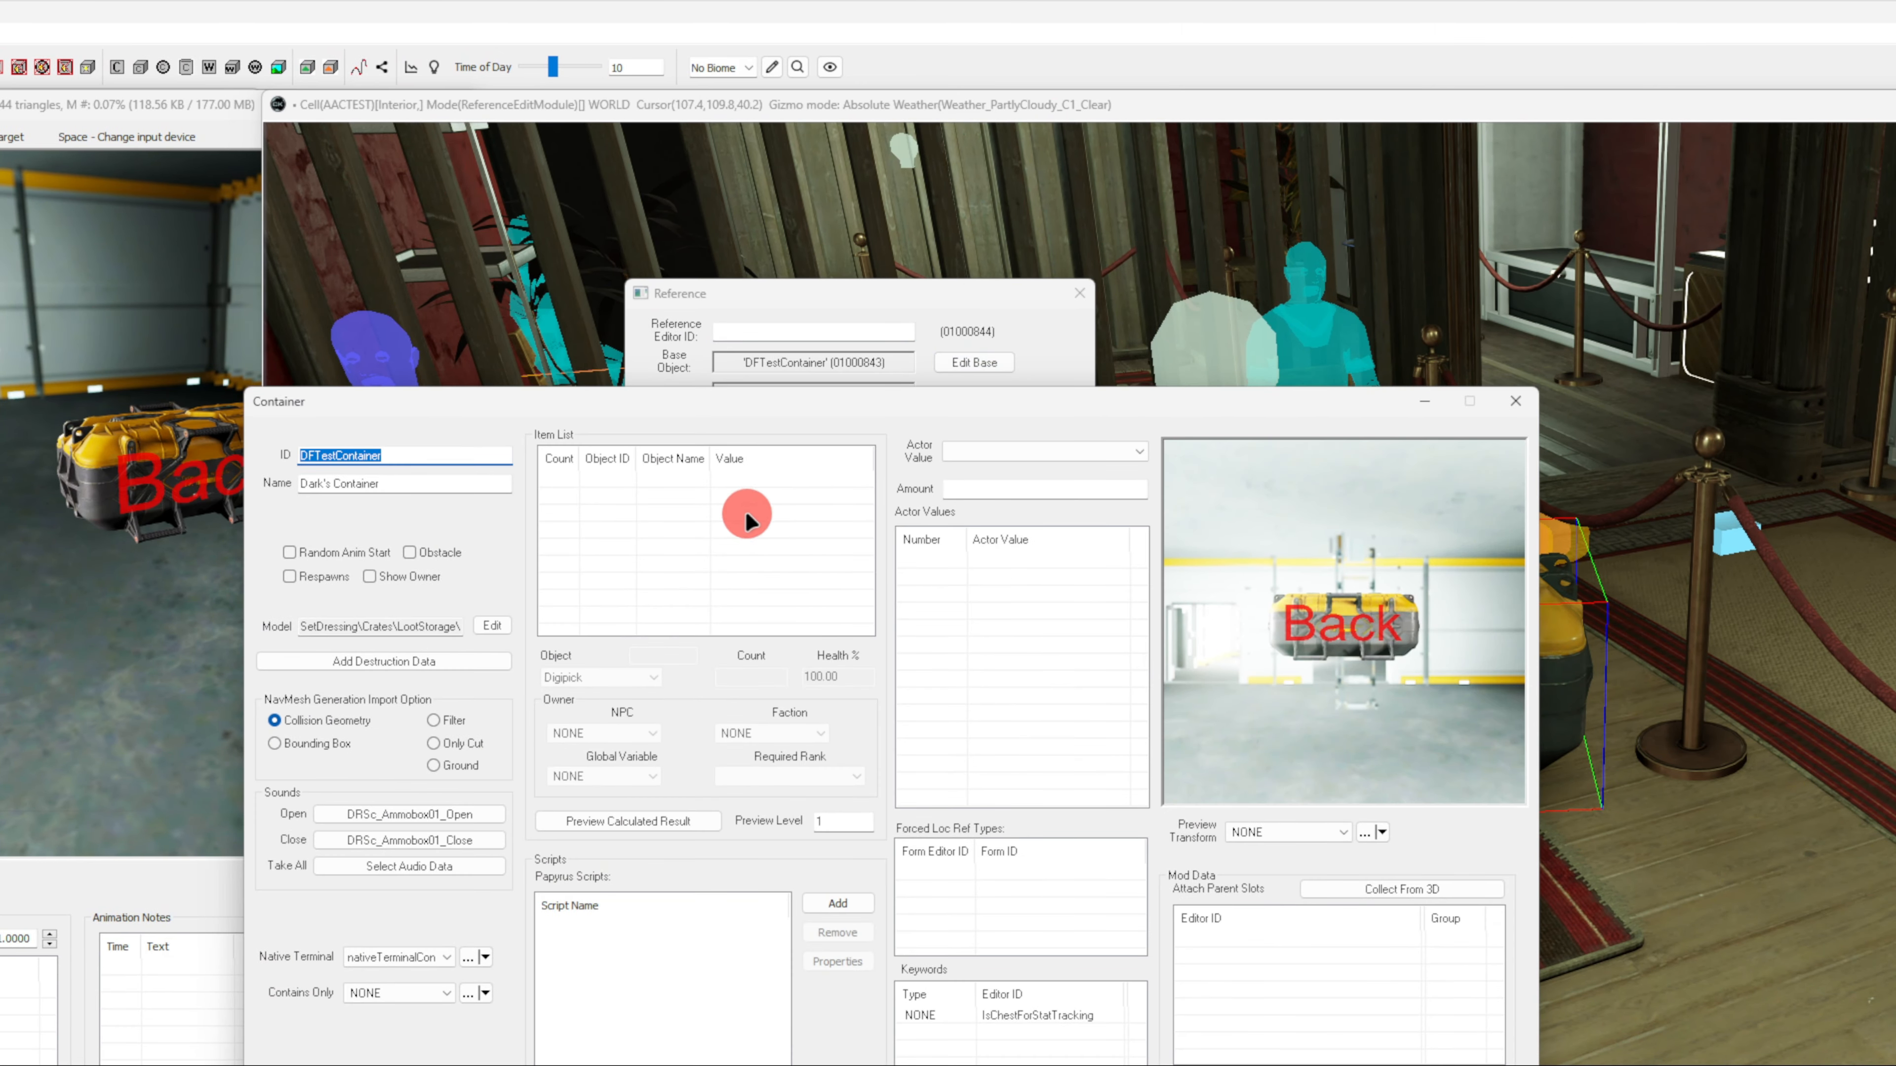
left_click(745, 514)
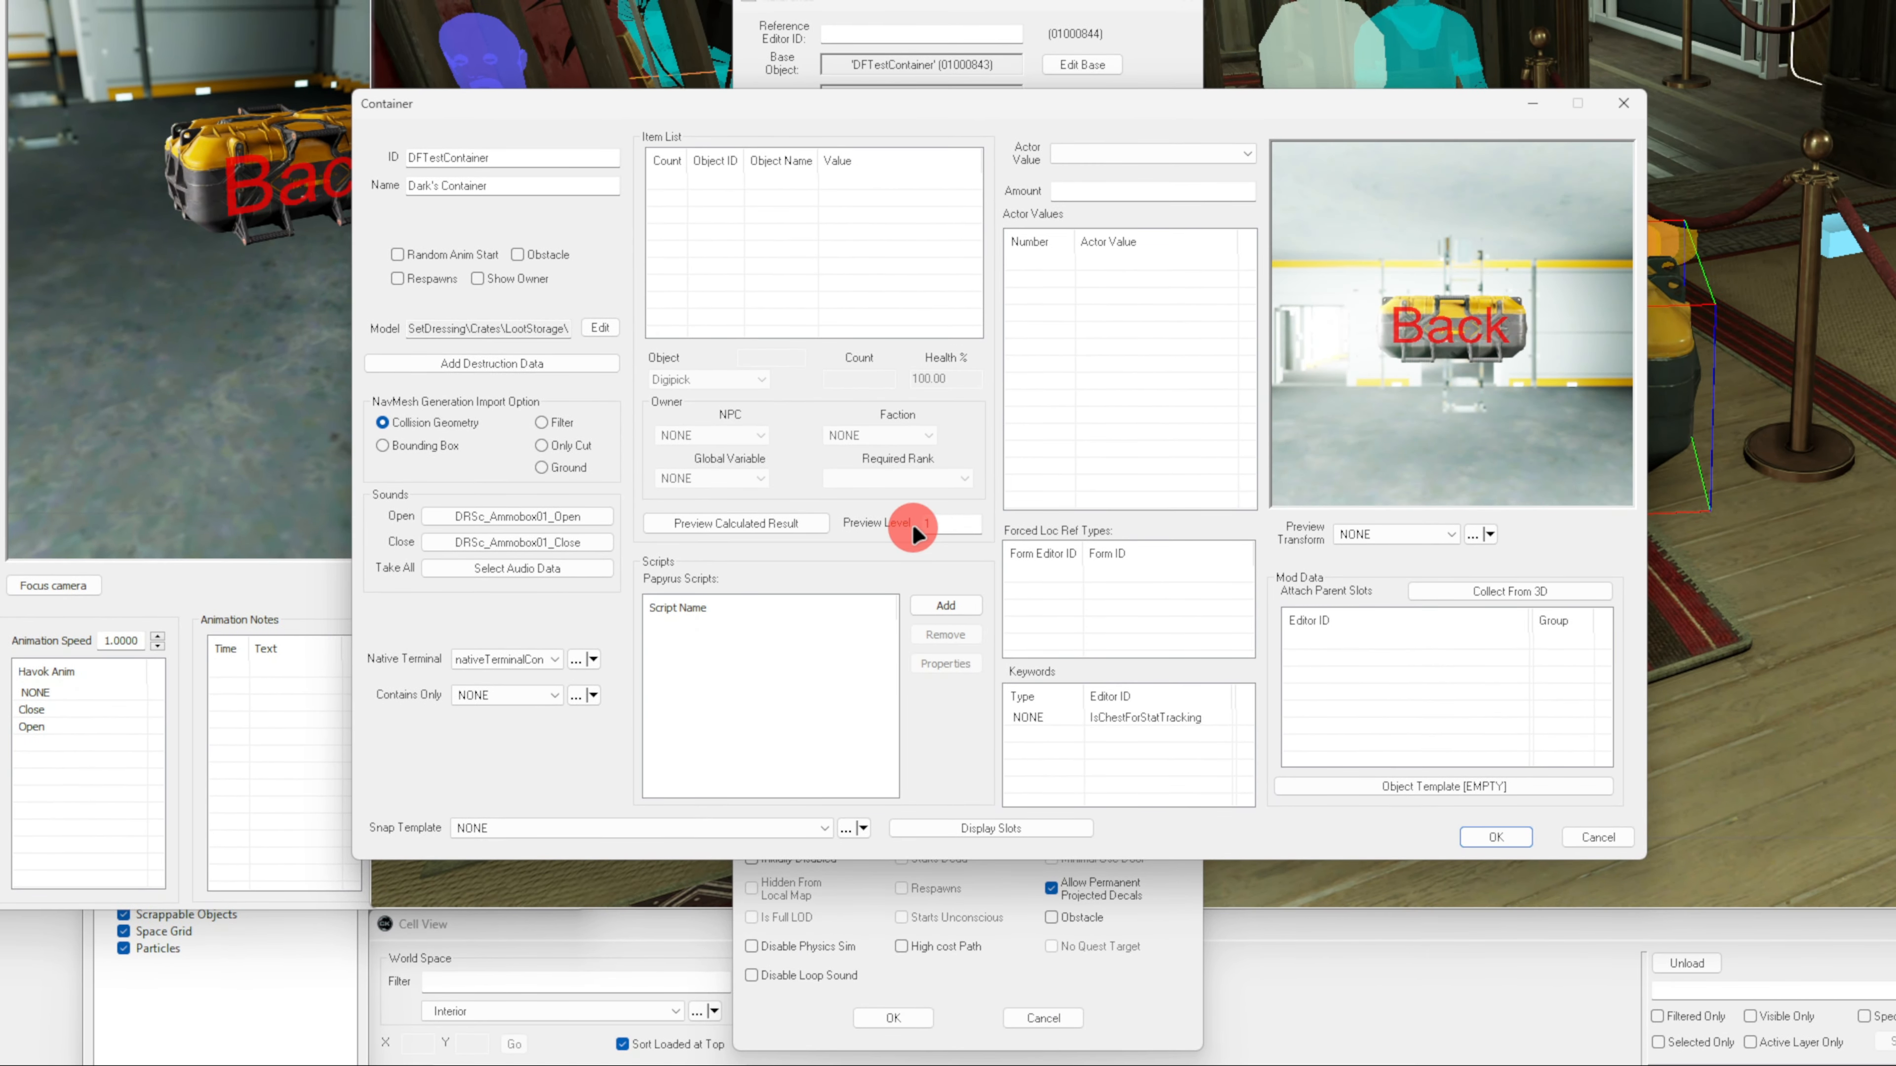
right_click(760, 273)
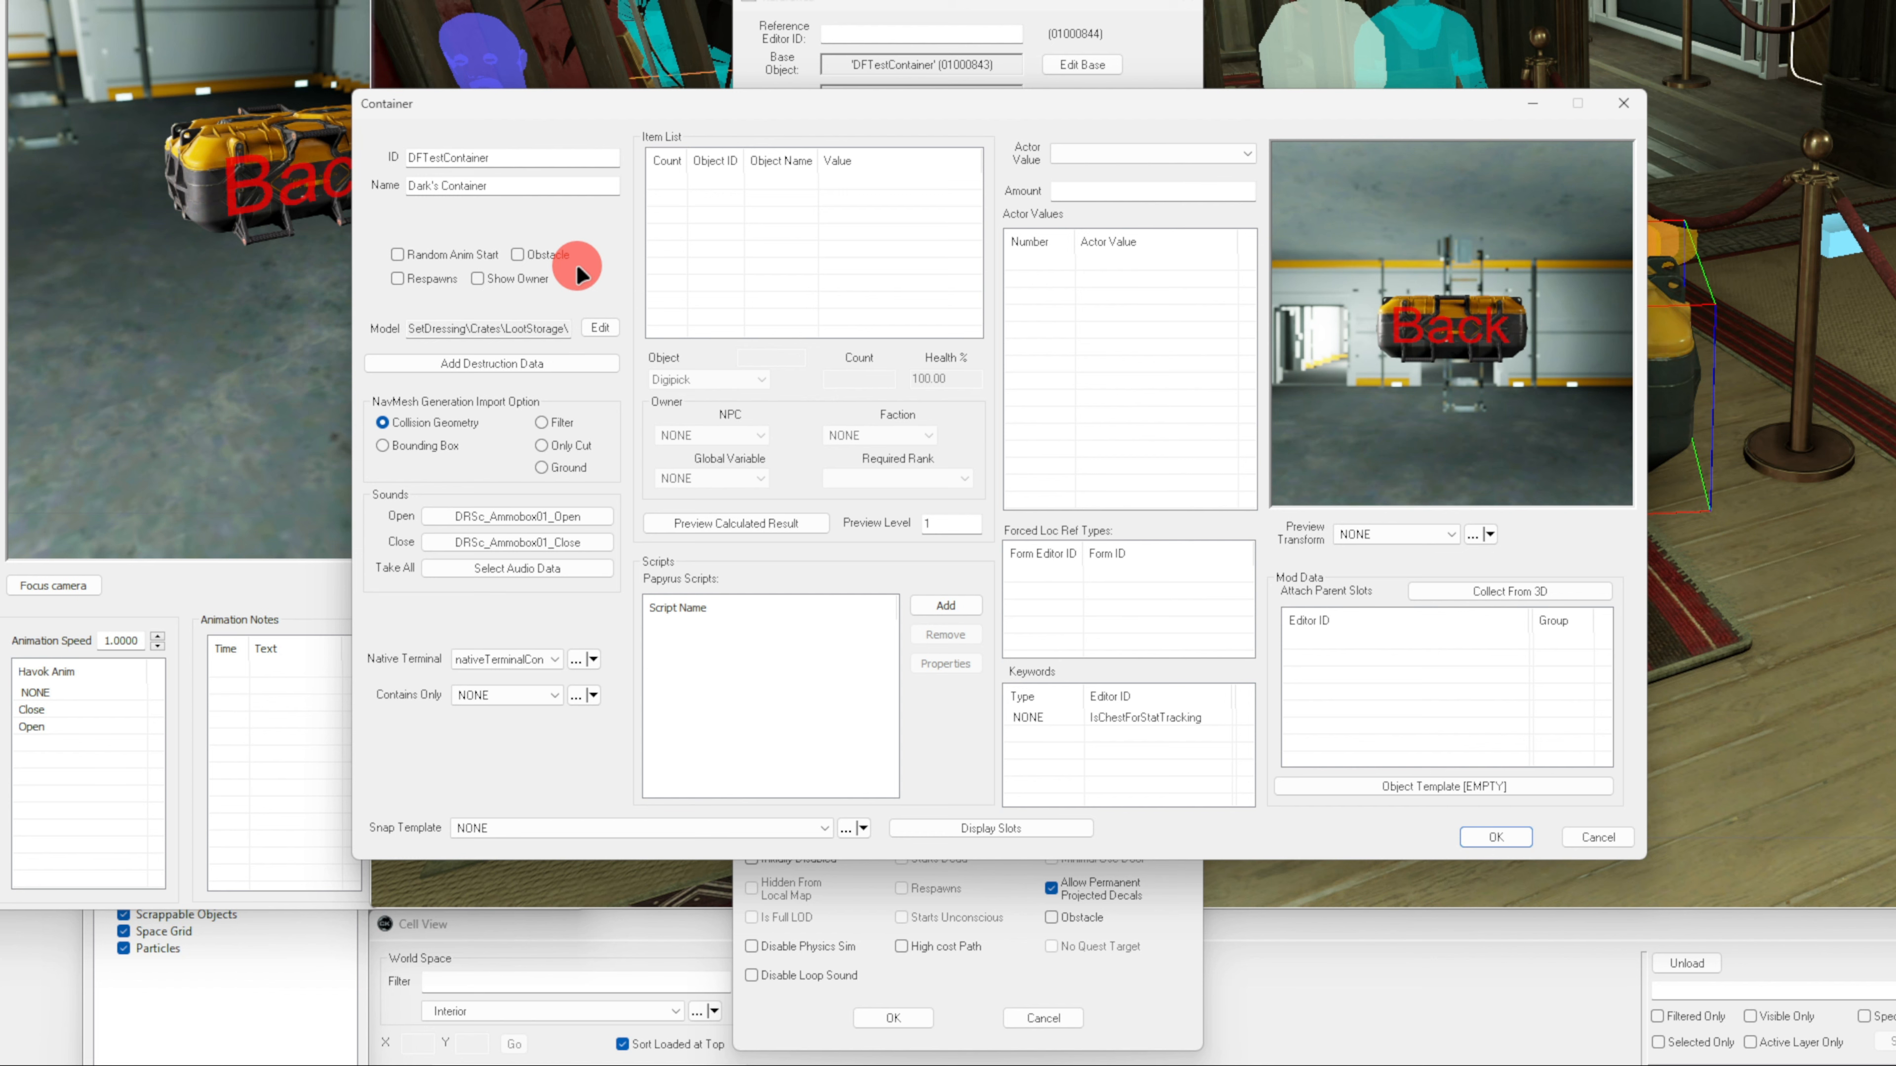
left_click(433, 281)
left_click(732, 274)
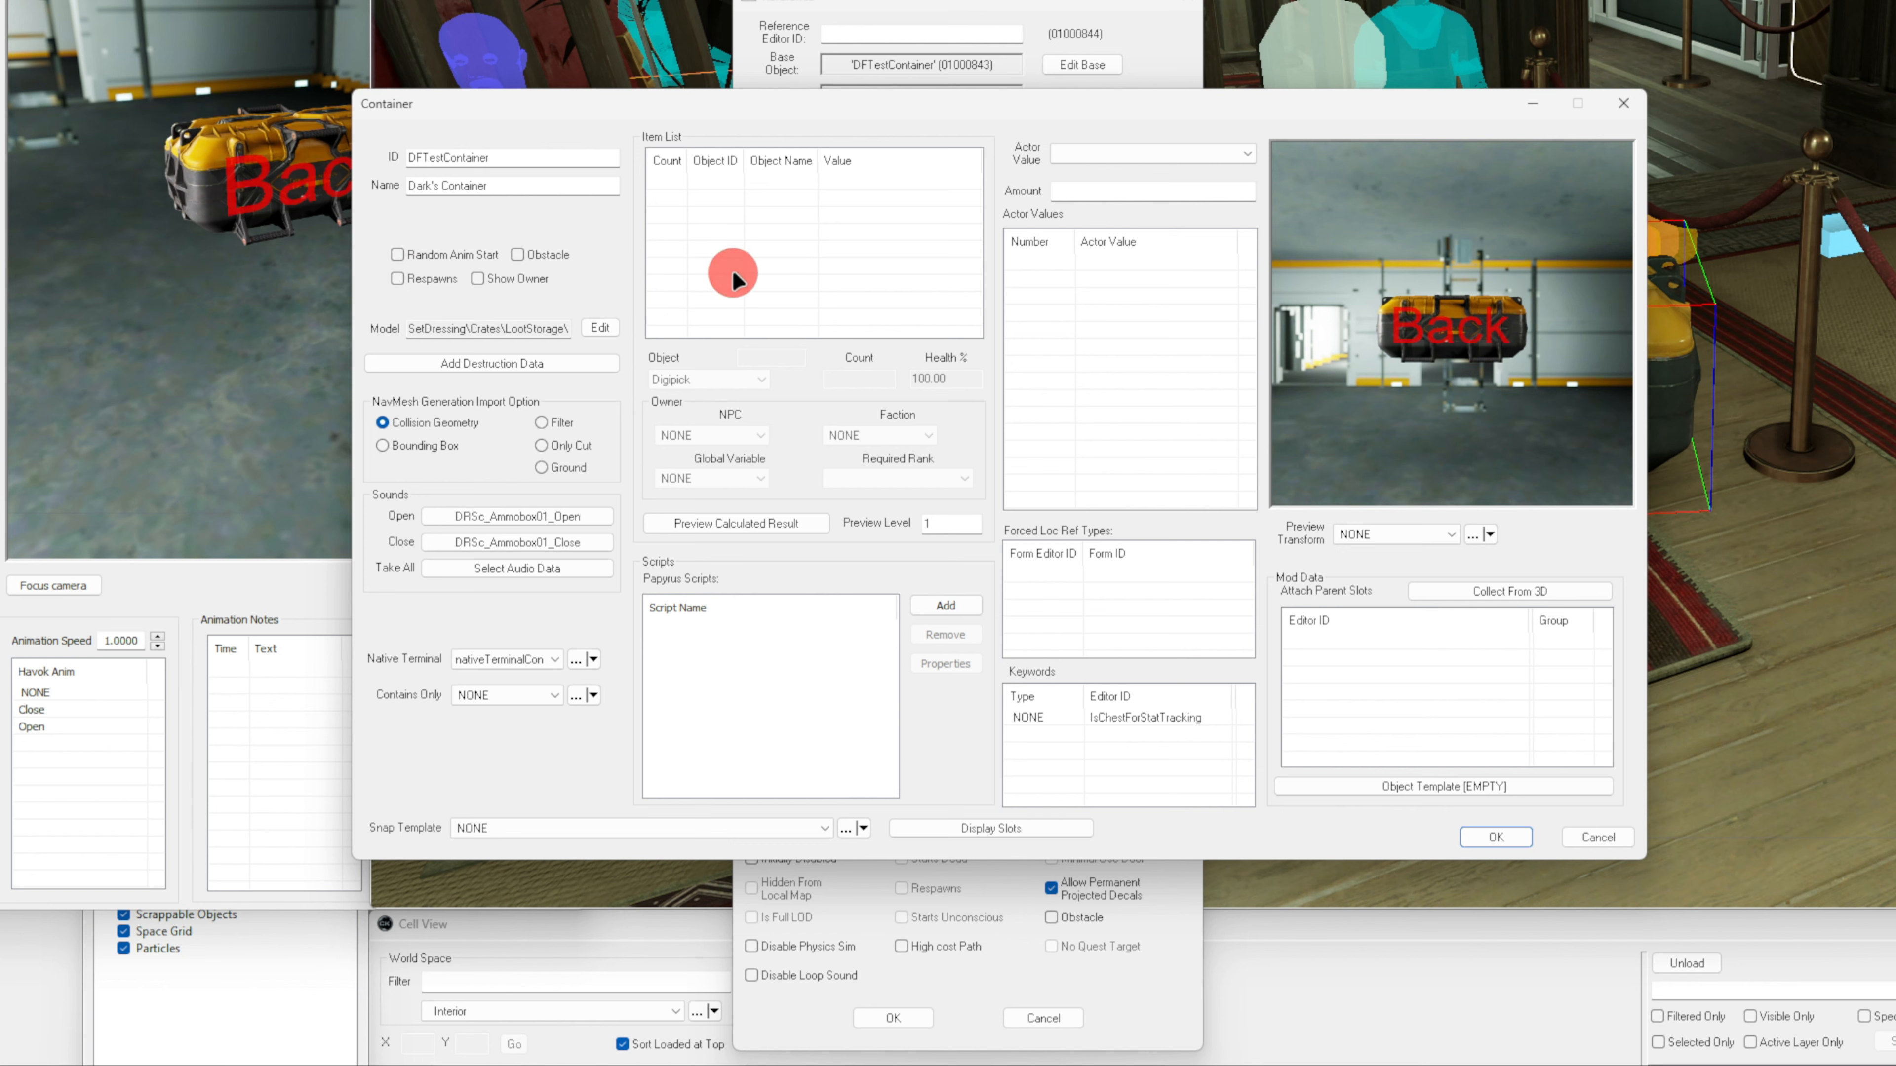
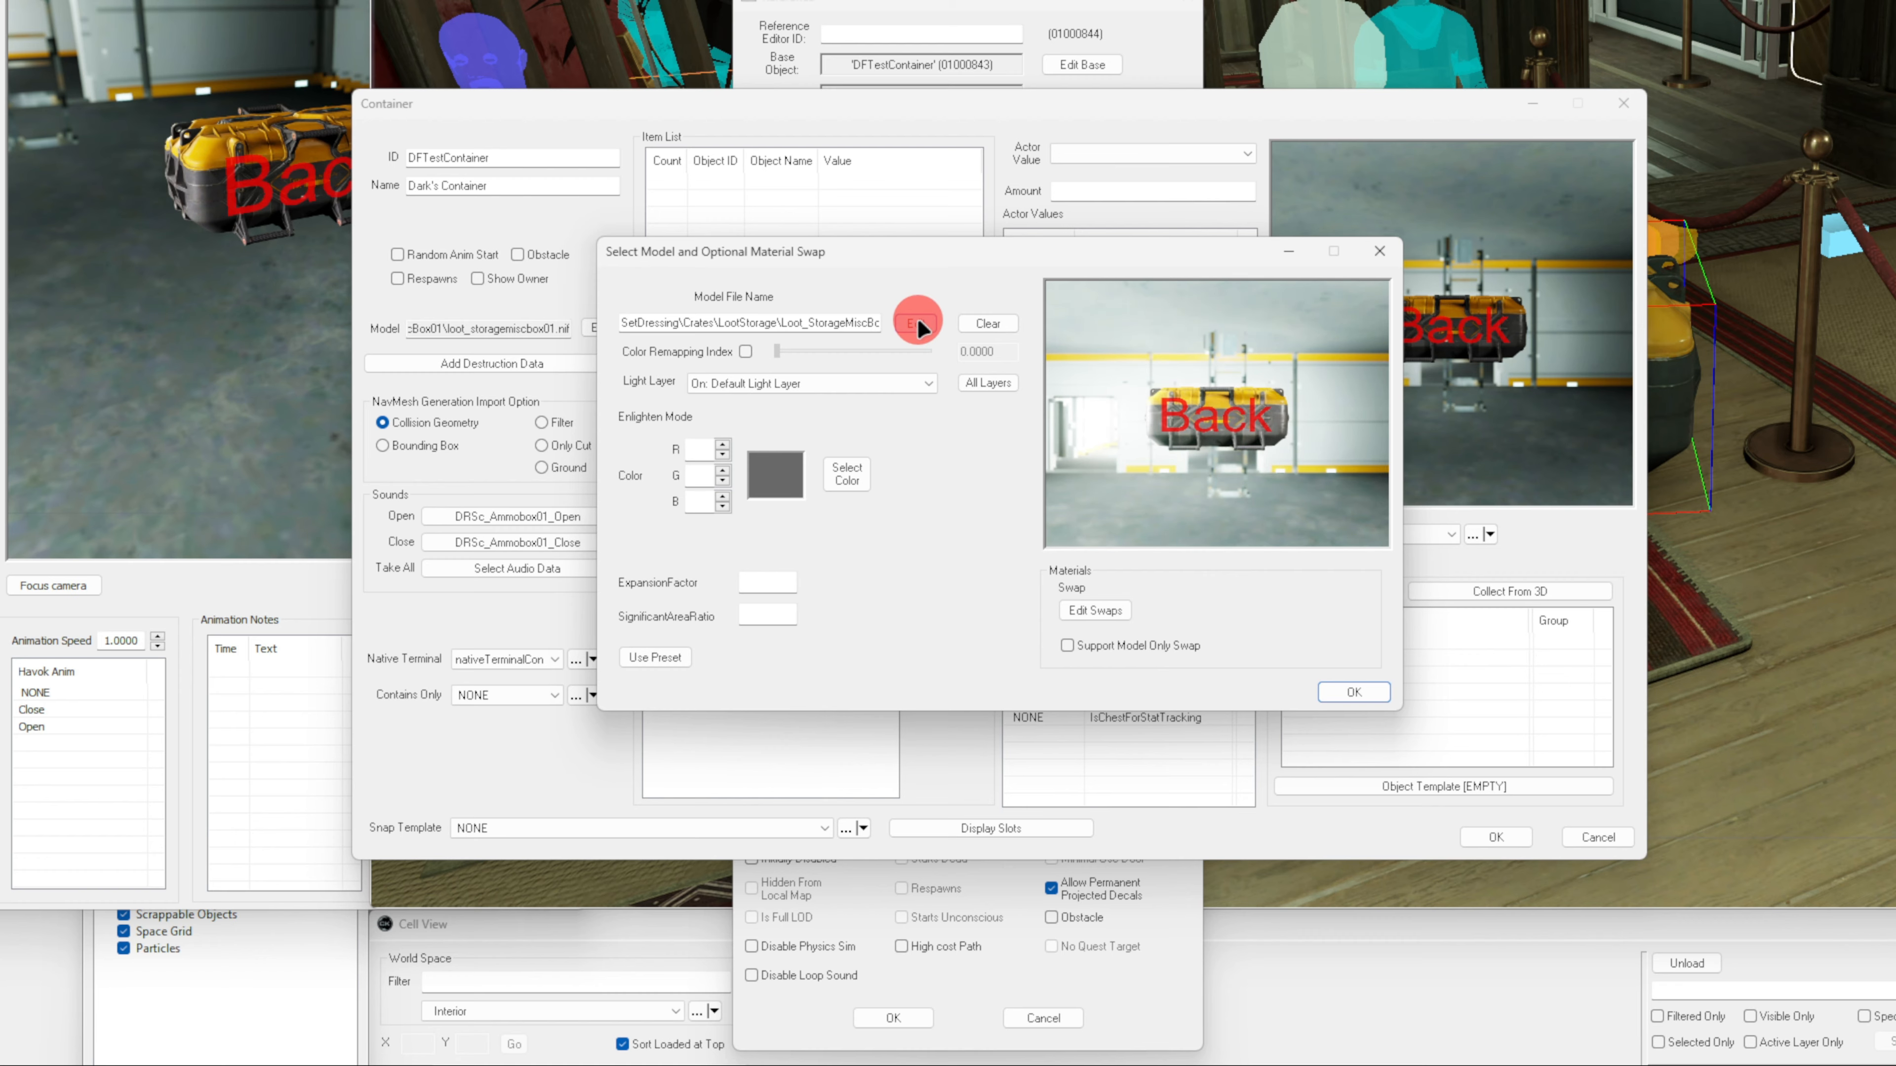
Review the container's model and material swap settings and its destructible object data, leaving both without changes
left_click_drag(917, 317, 1440, 295)
left_click(1378, 250)
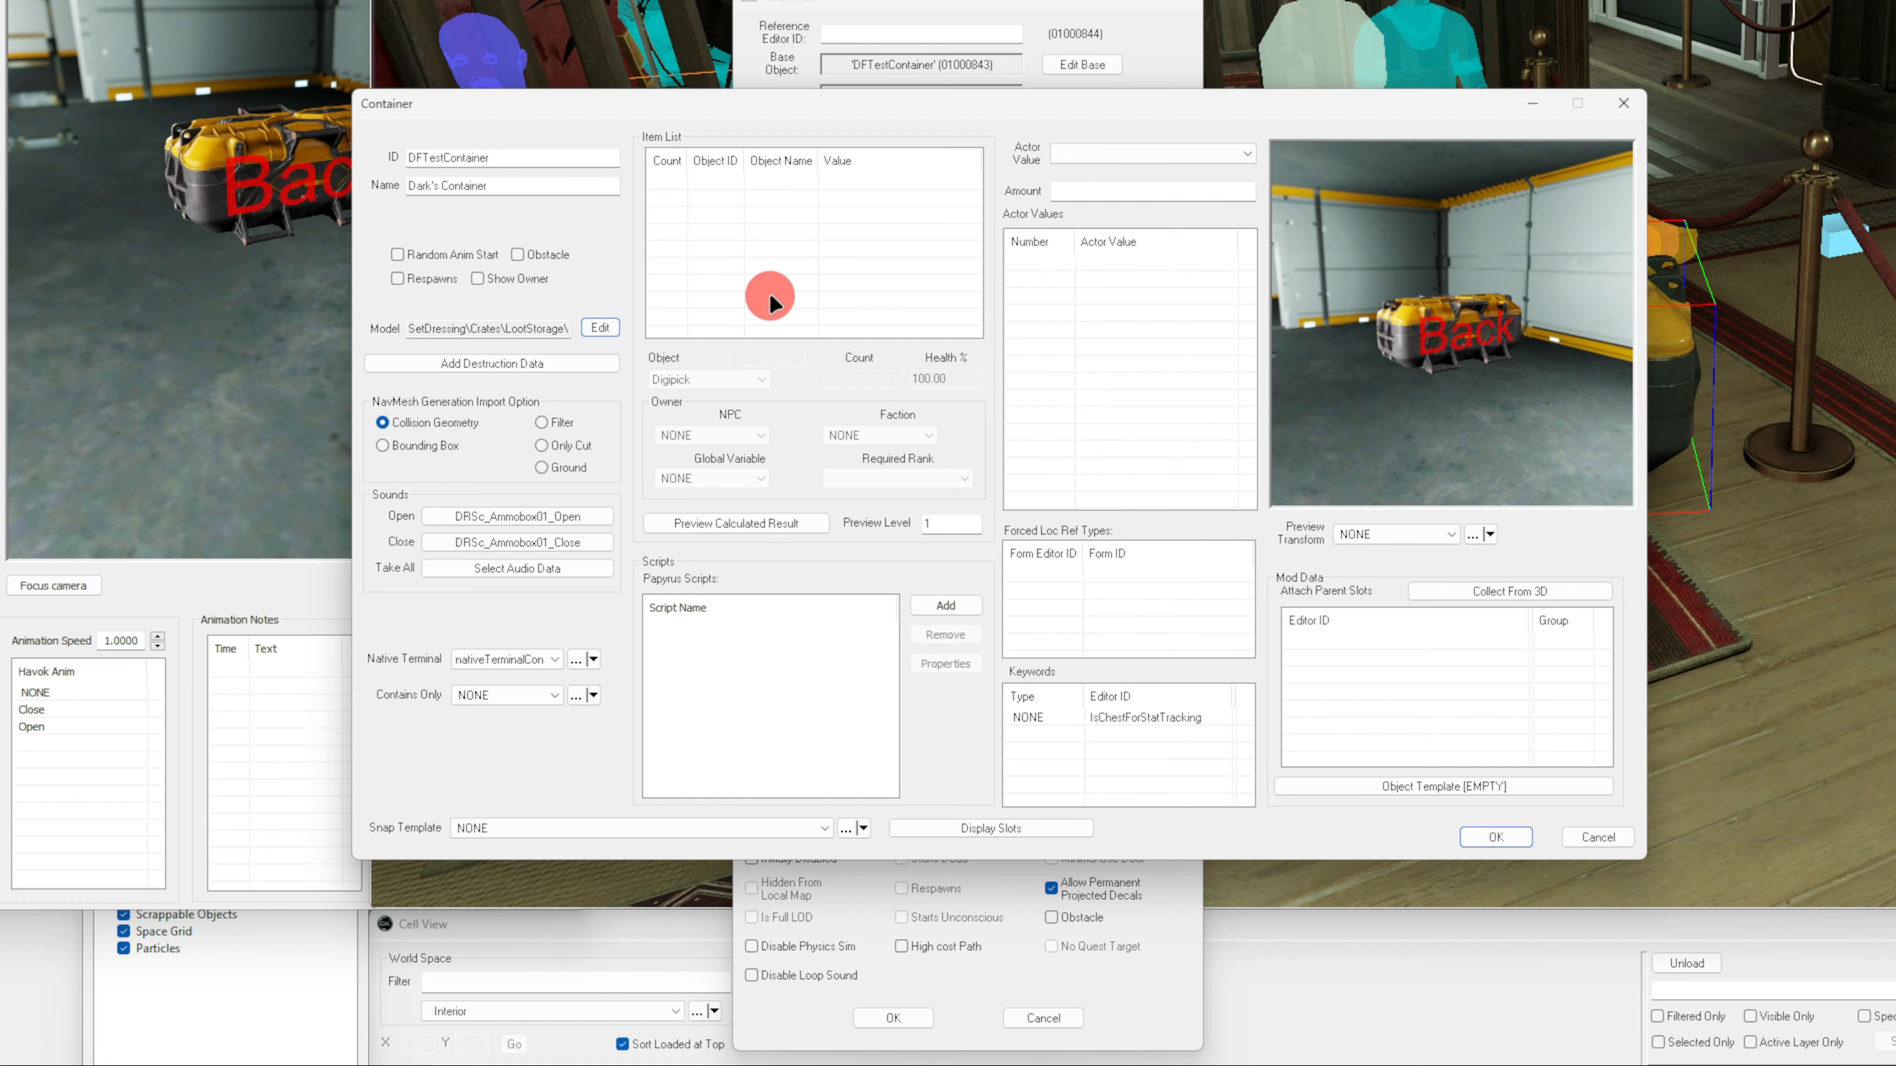
left_click(536, 362)
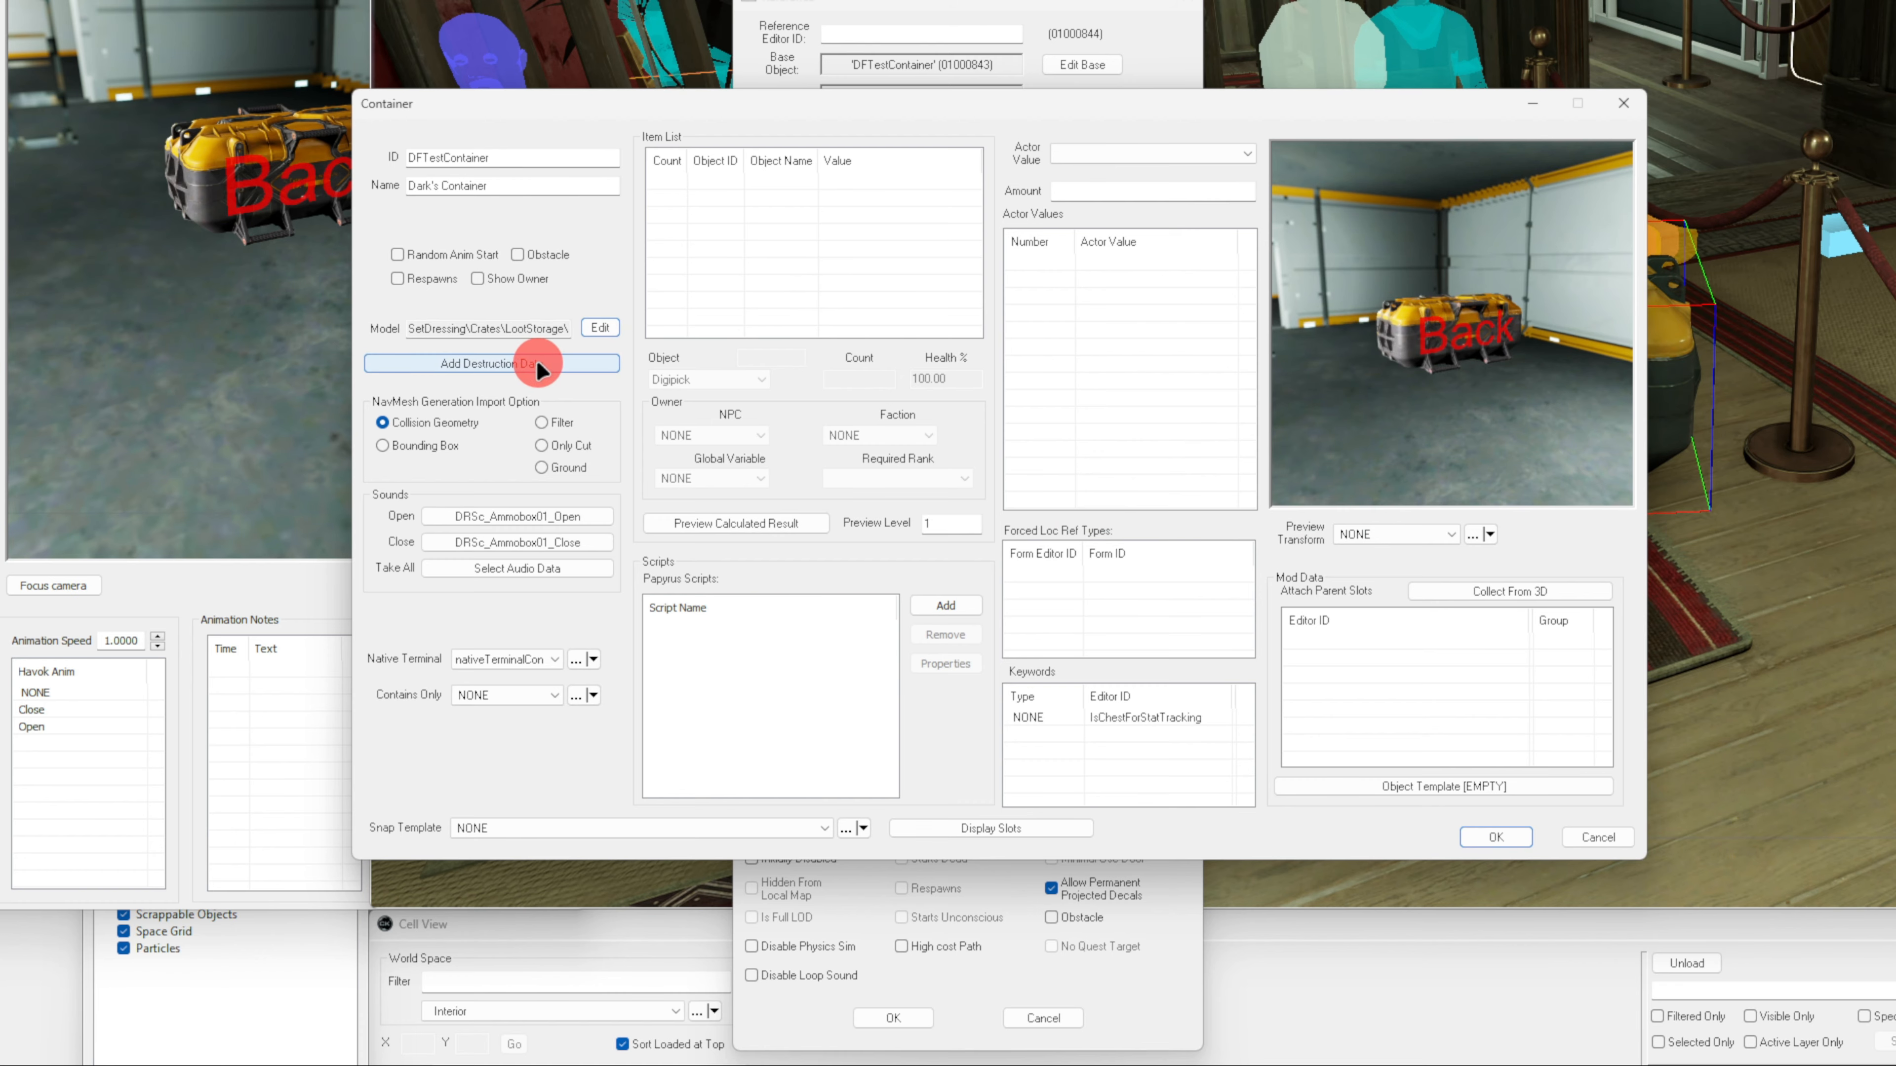
left_click_drag(695, 184, 701, 190)
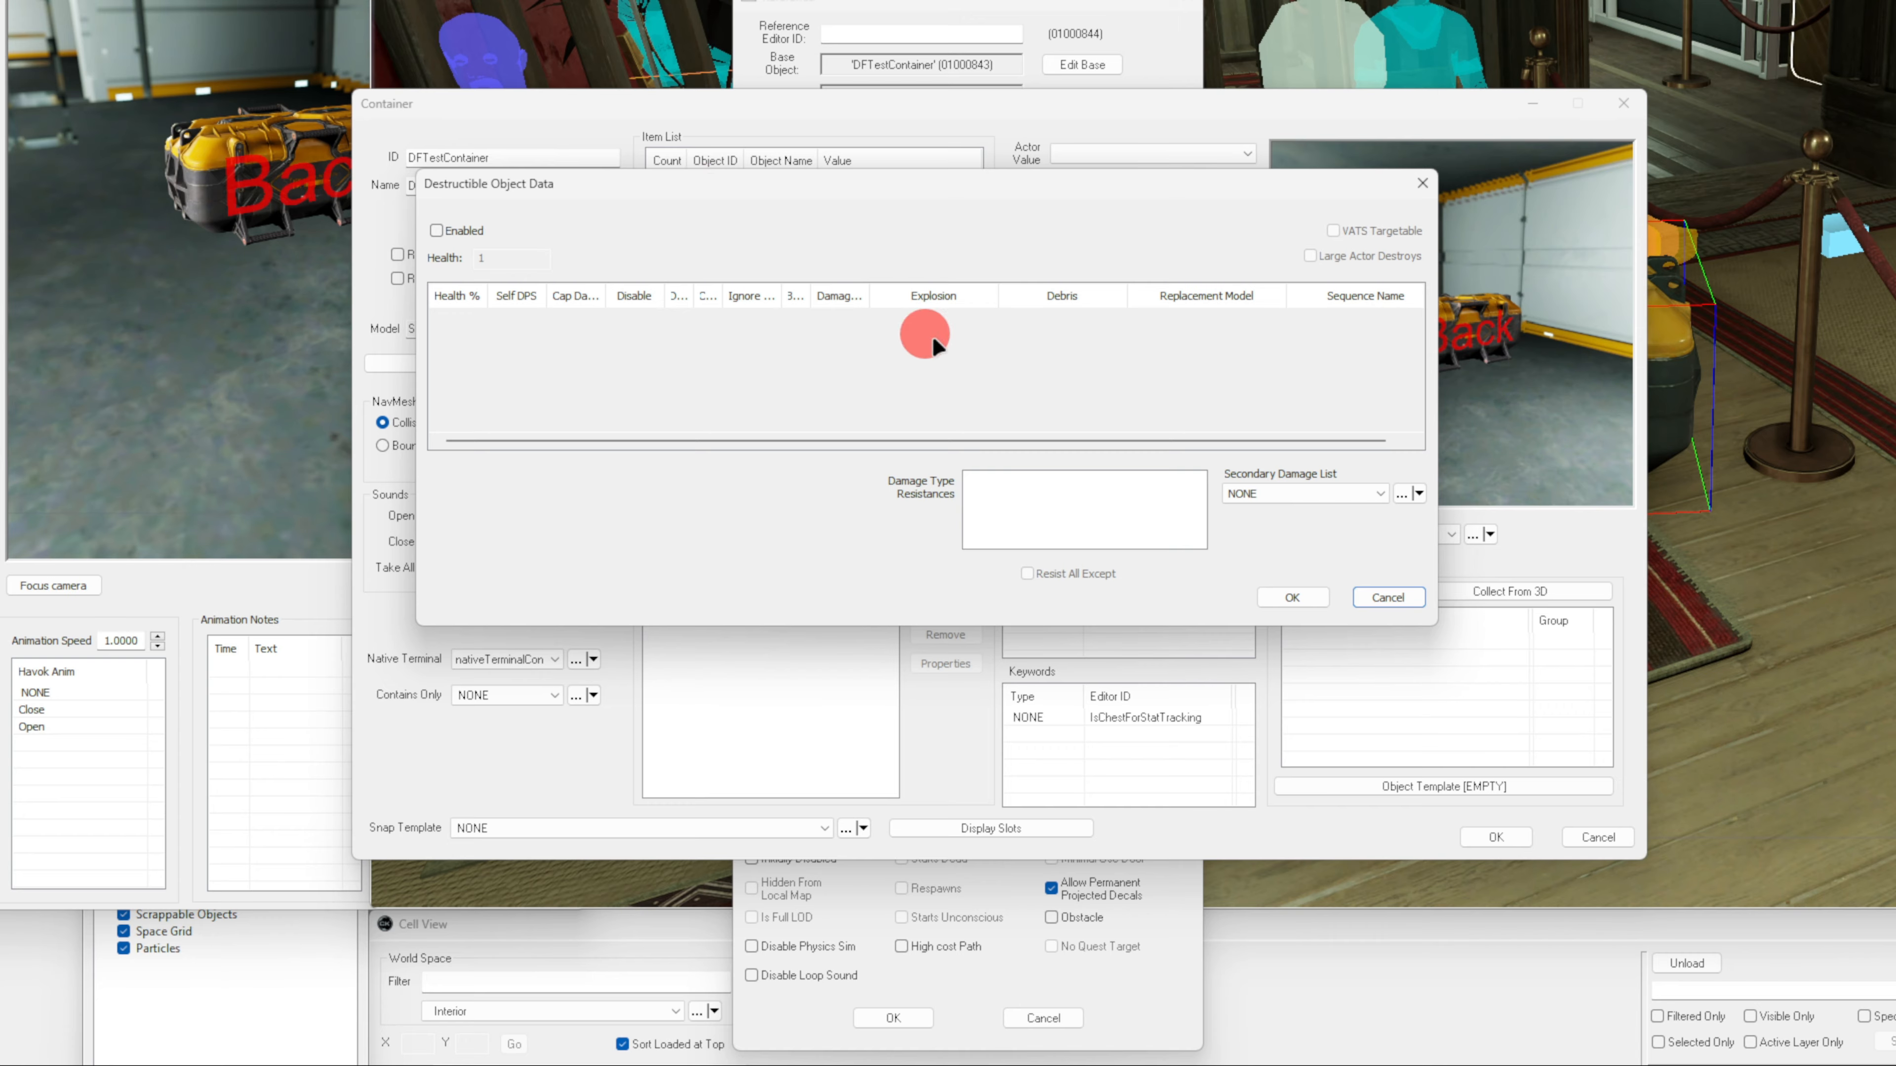
left_click(1388, 597)
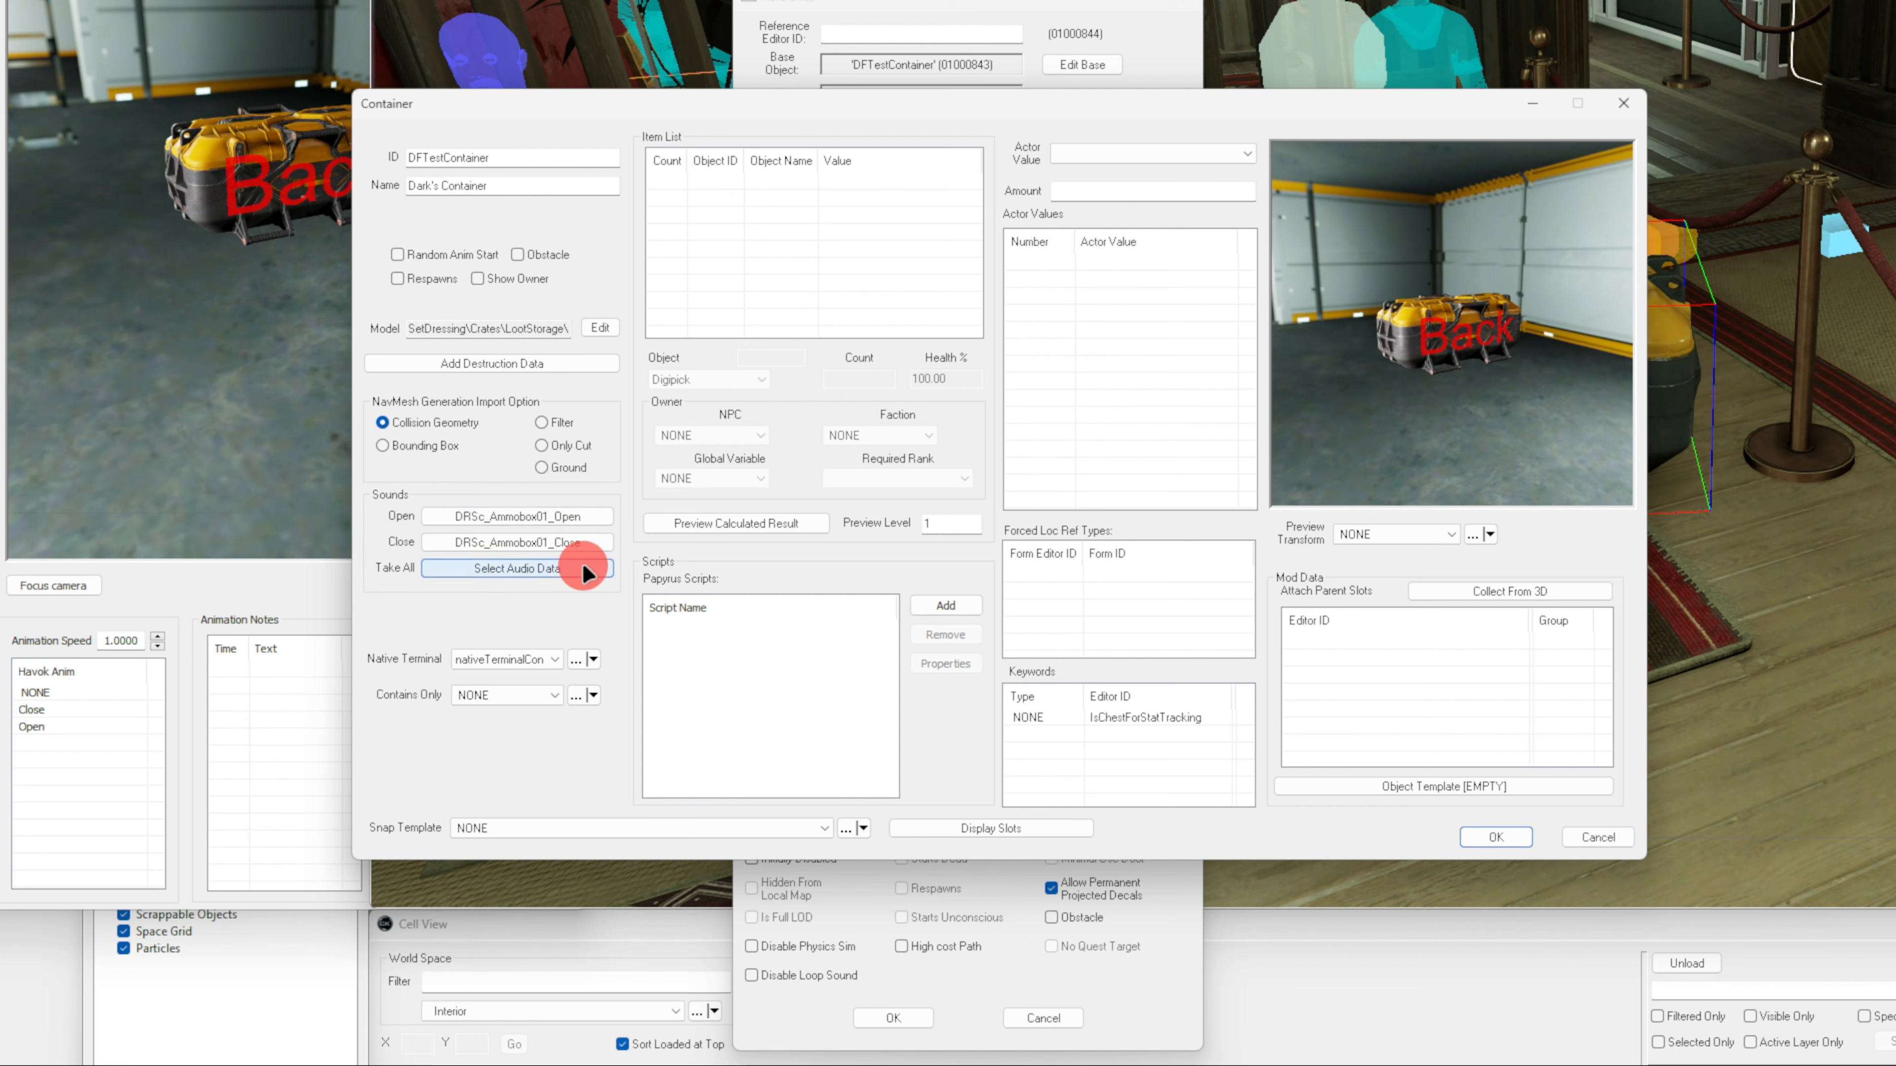
Inspect the audio event assigned to the container's Open sound and close the picker without changes
left_click(584, 515)
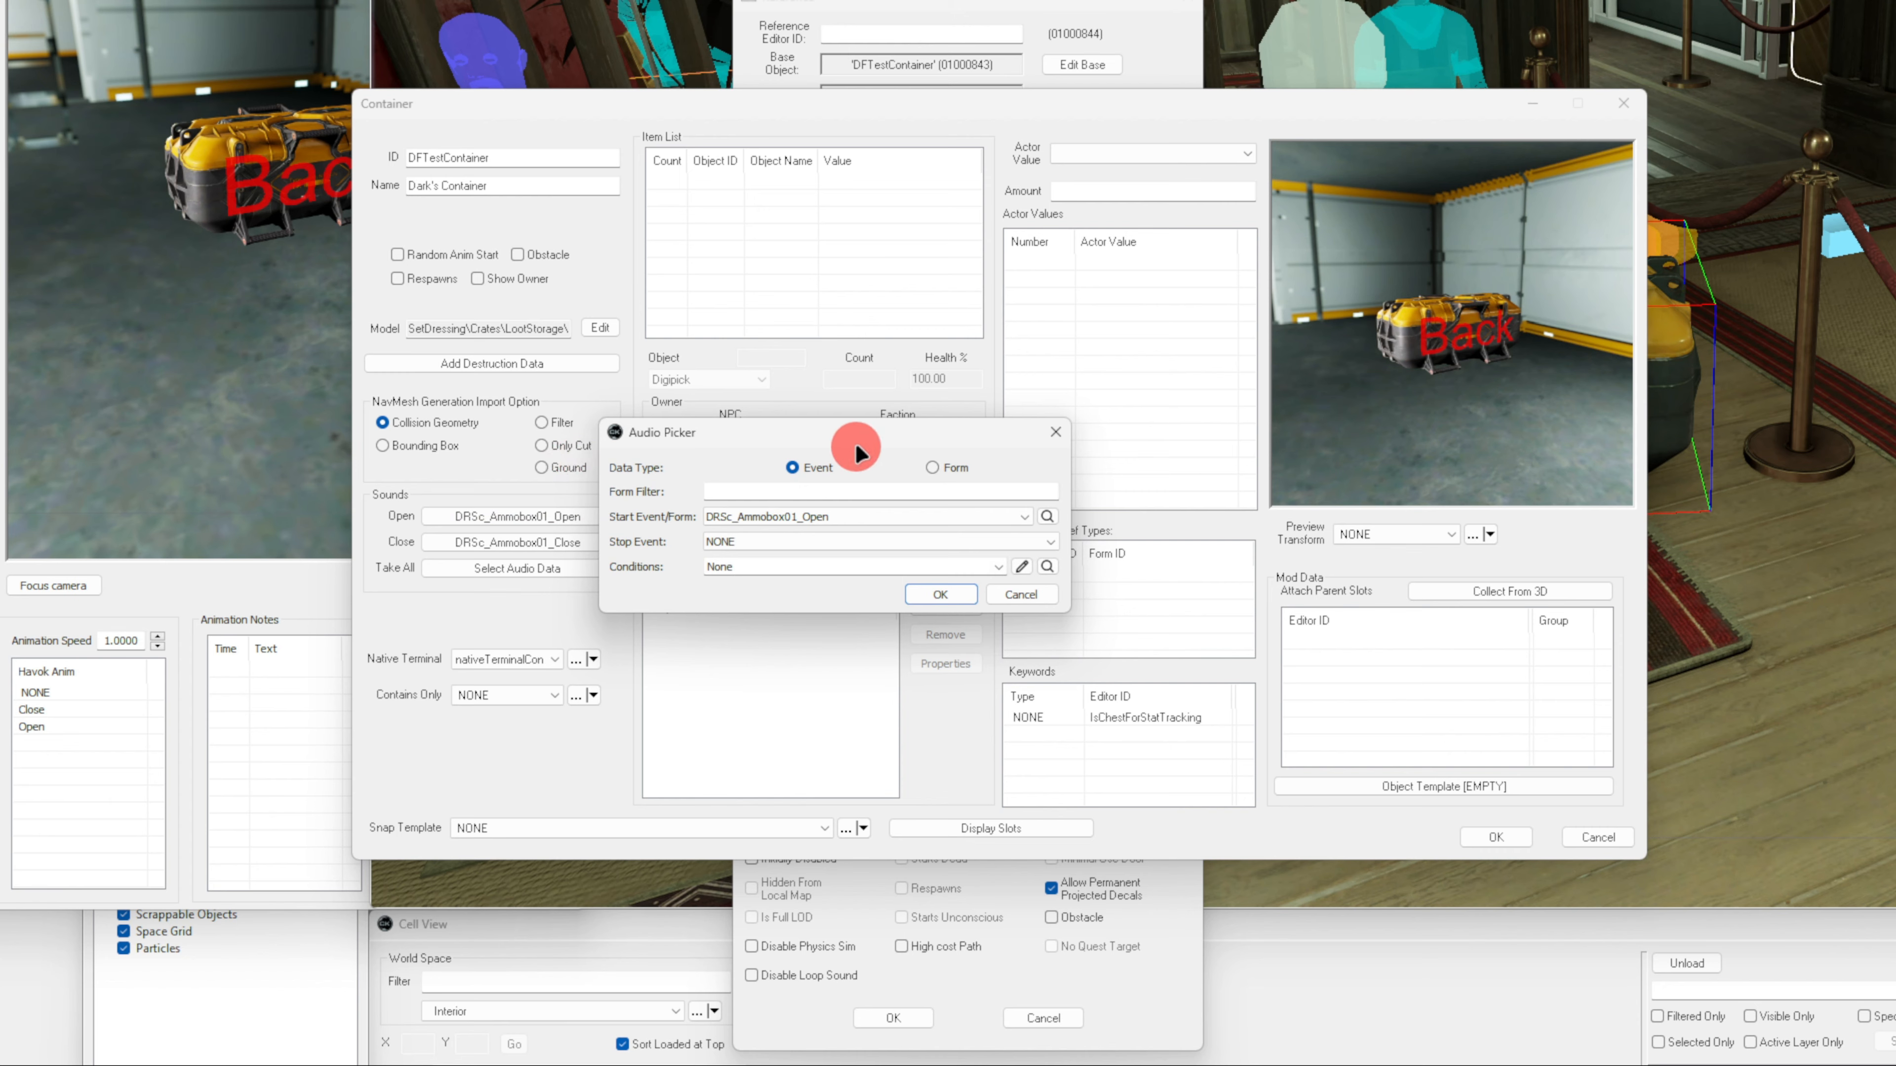
left_click(1015, 595)
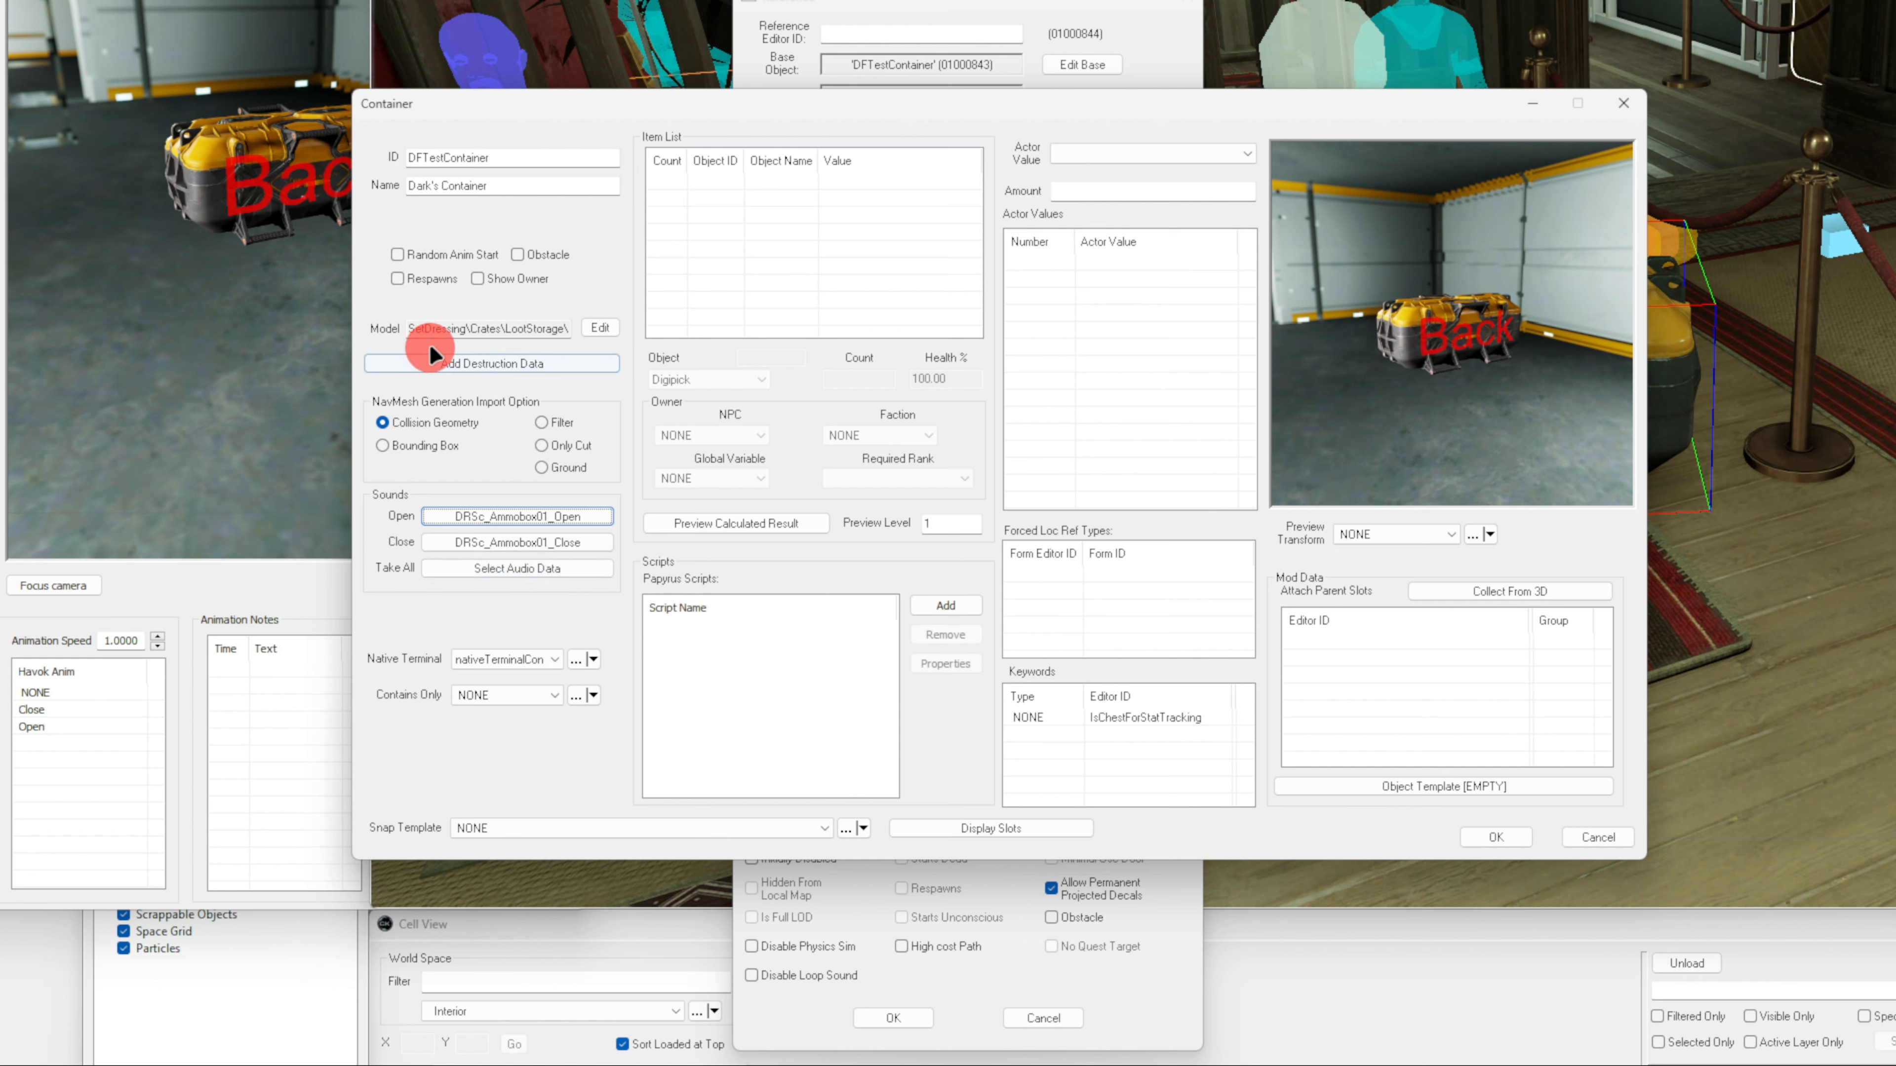
left_click(432, 328)
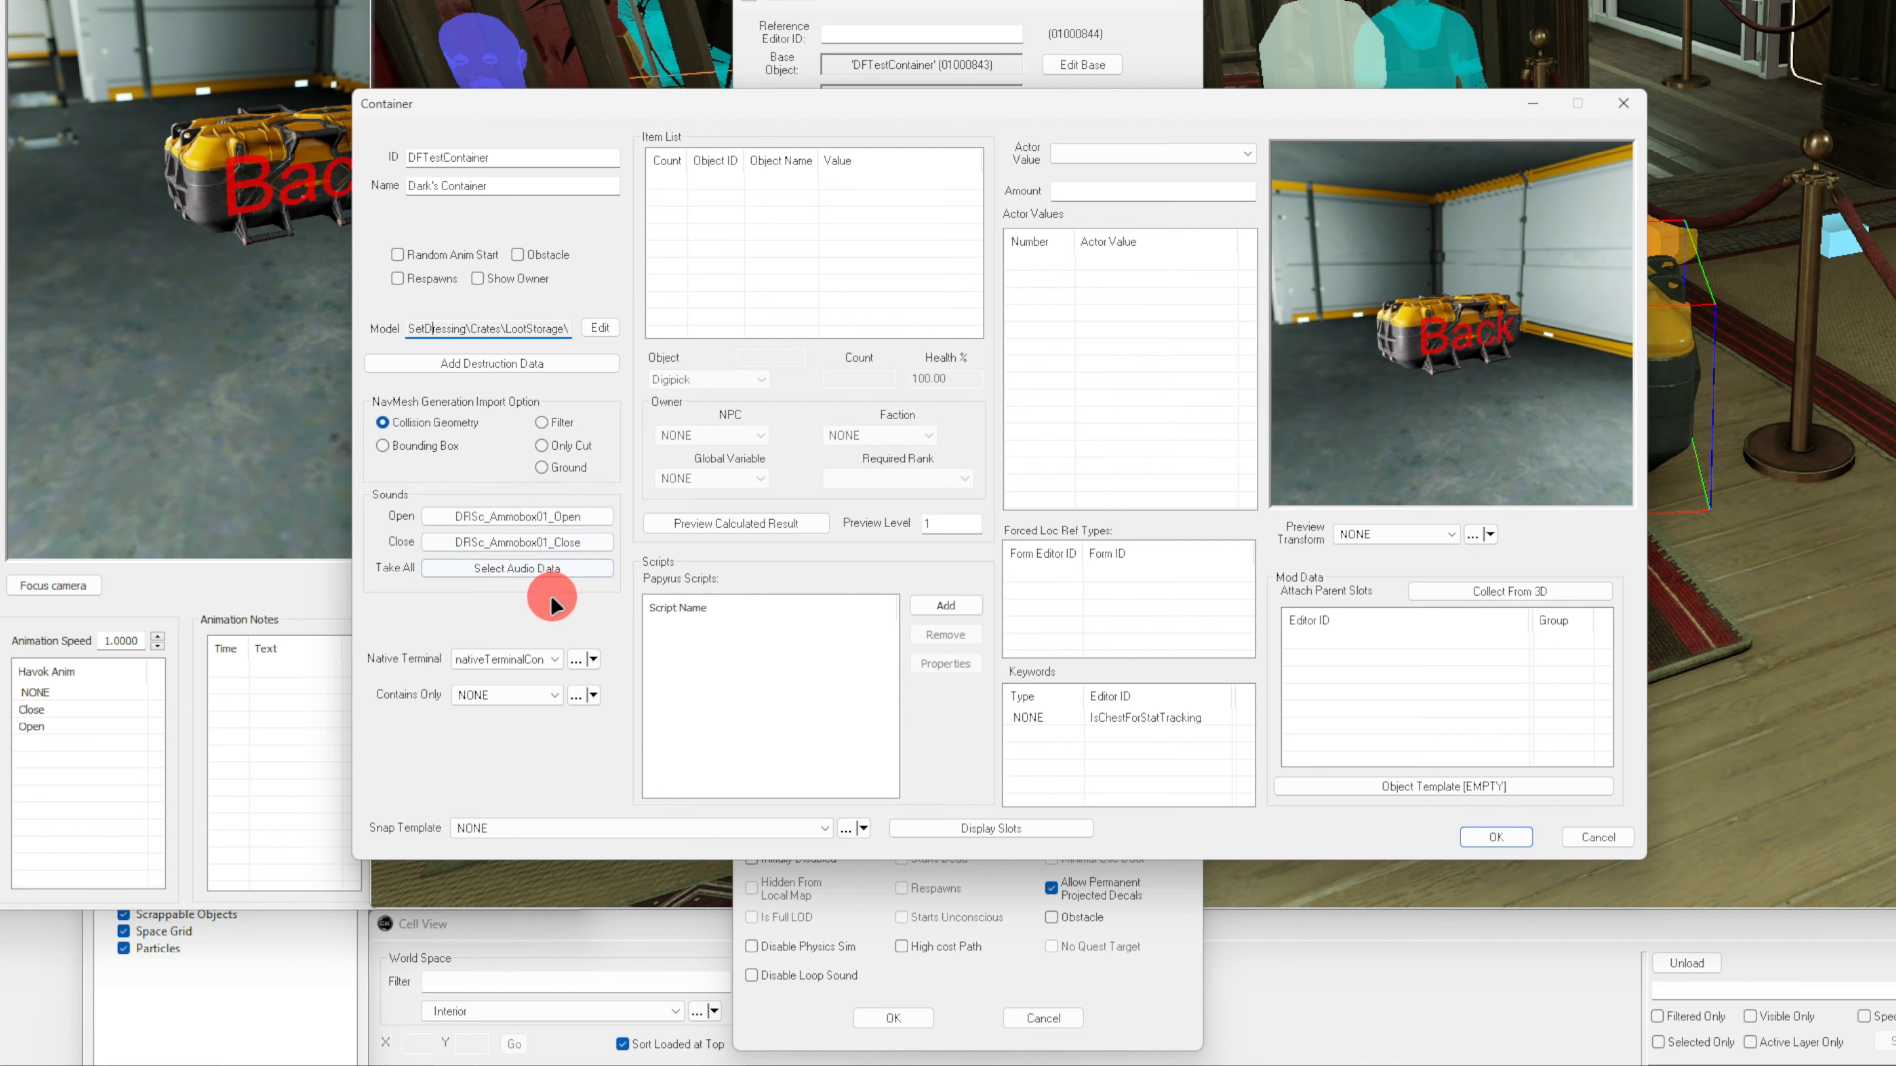
Look through the available Native Terminal and Contains Only options for the container without choosing new ones
left_click(537, 657)
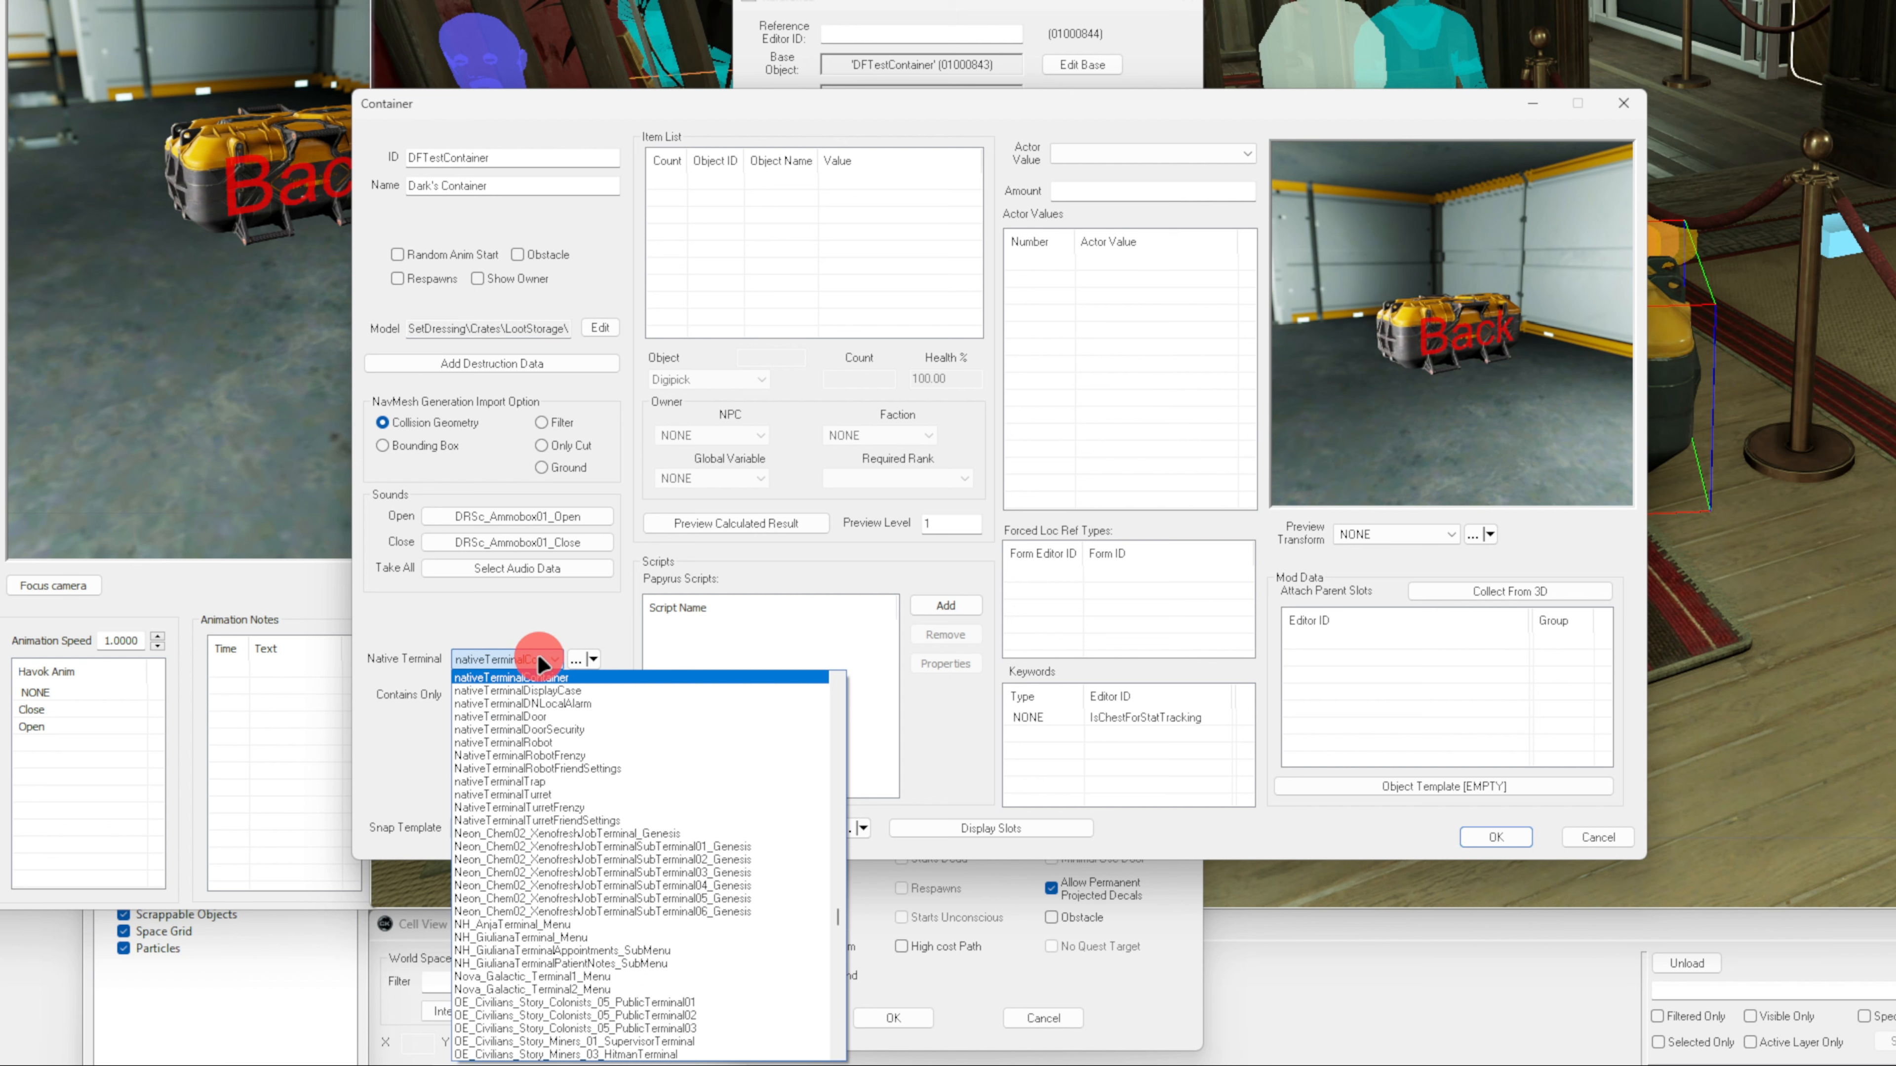
left_click(538, 659)
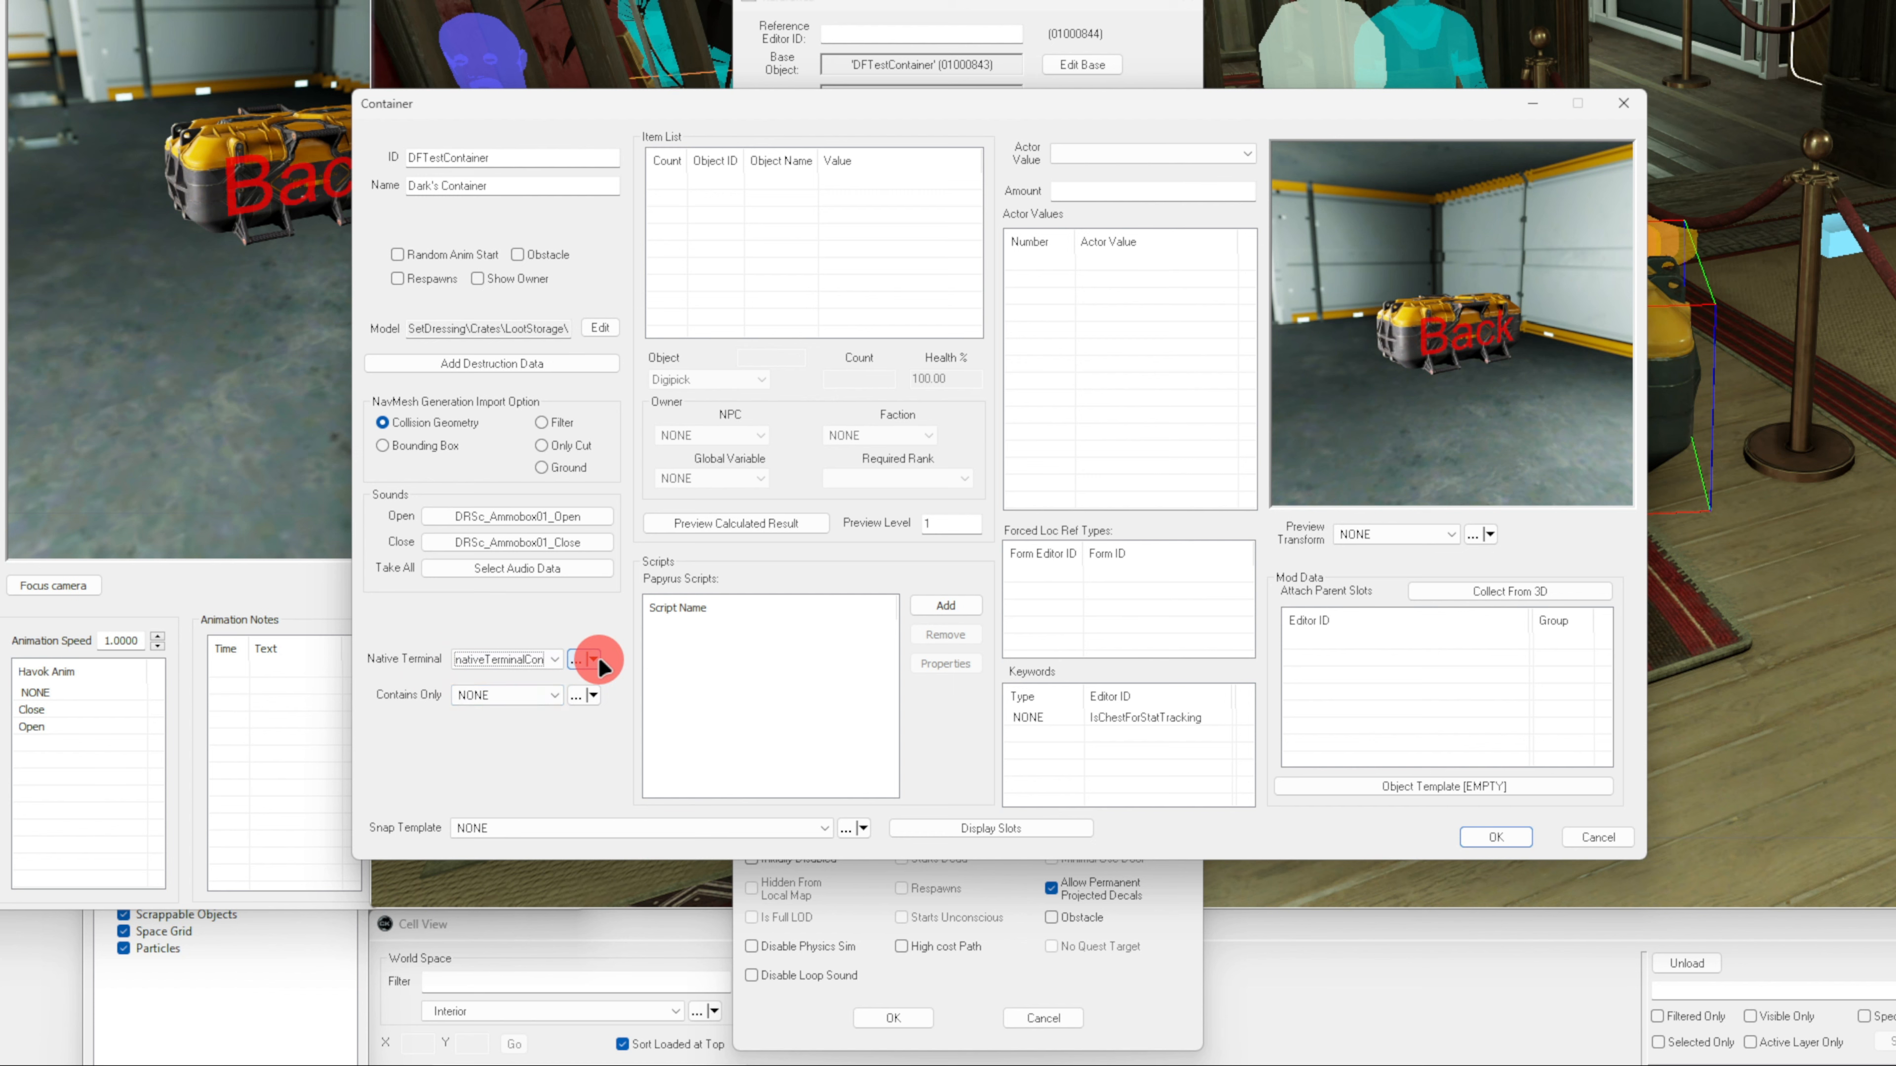
left_click(550, 695)
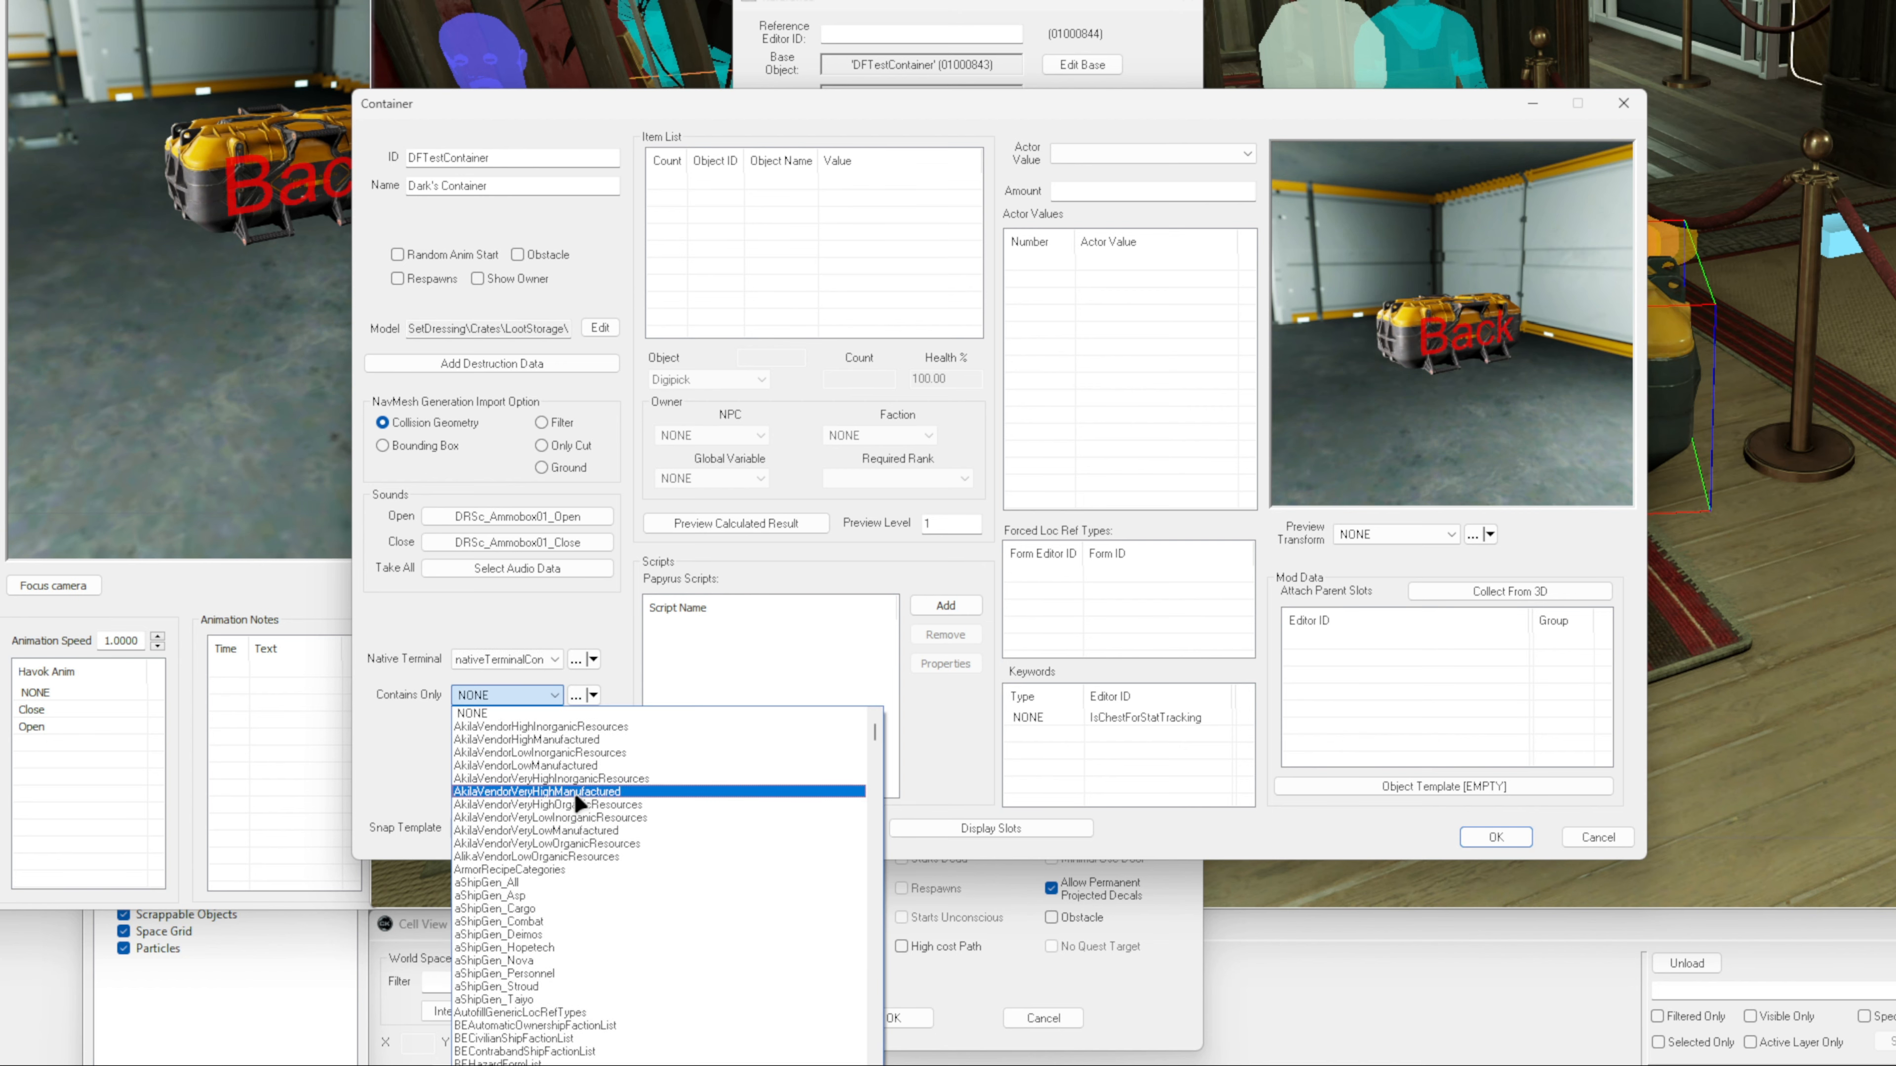
left_click(528, 695)
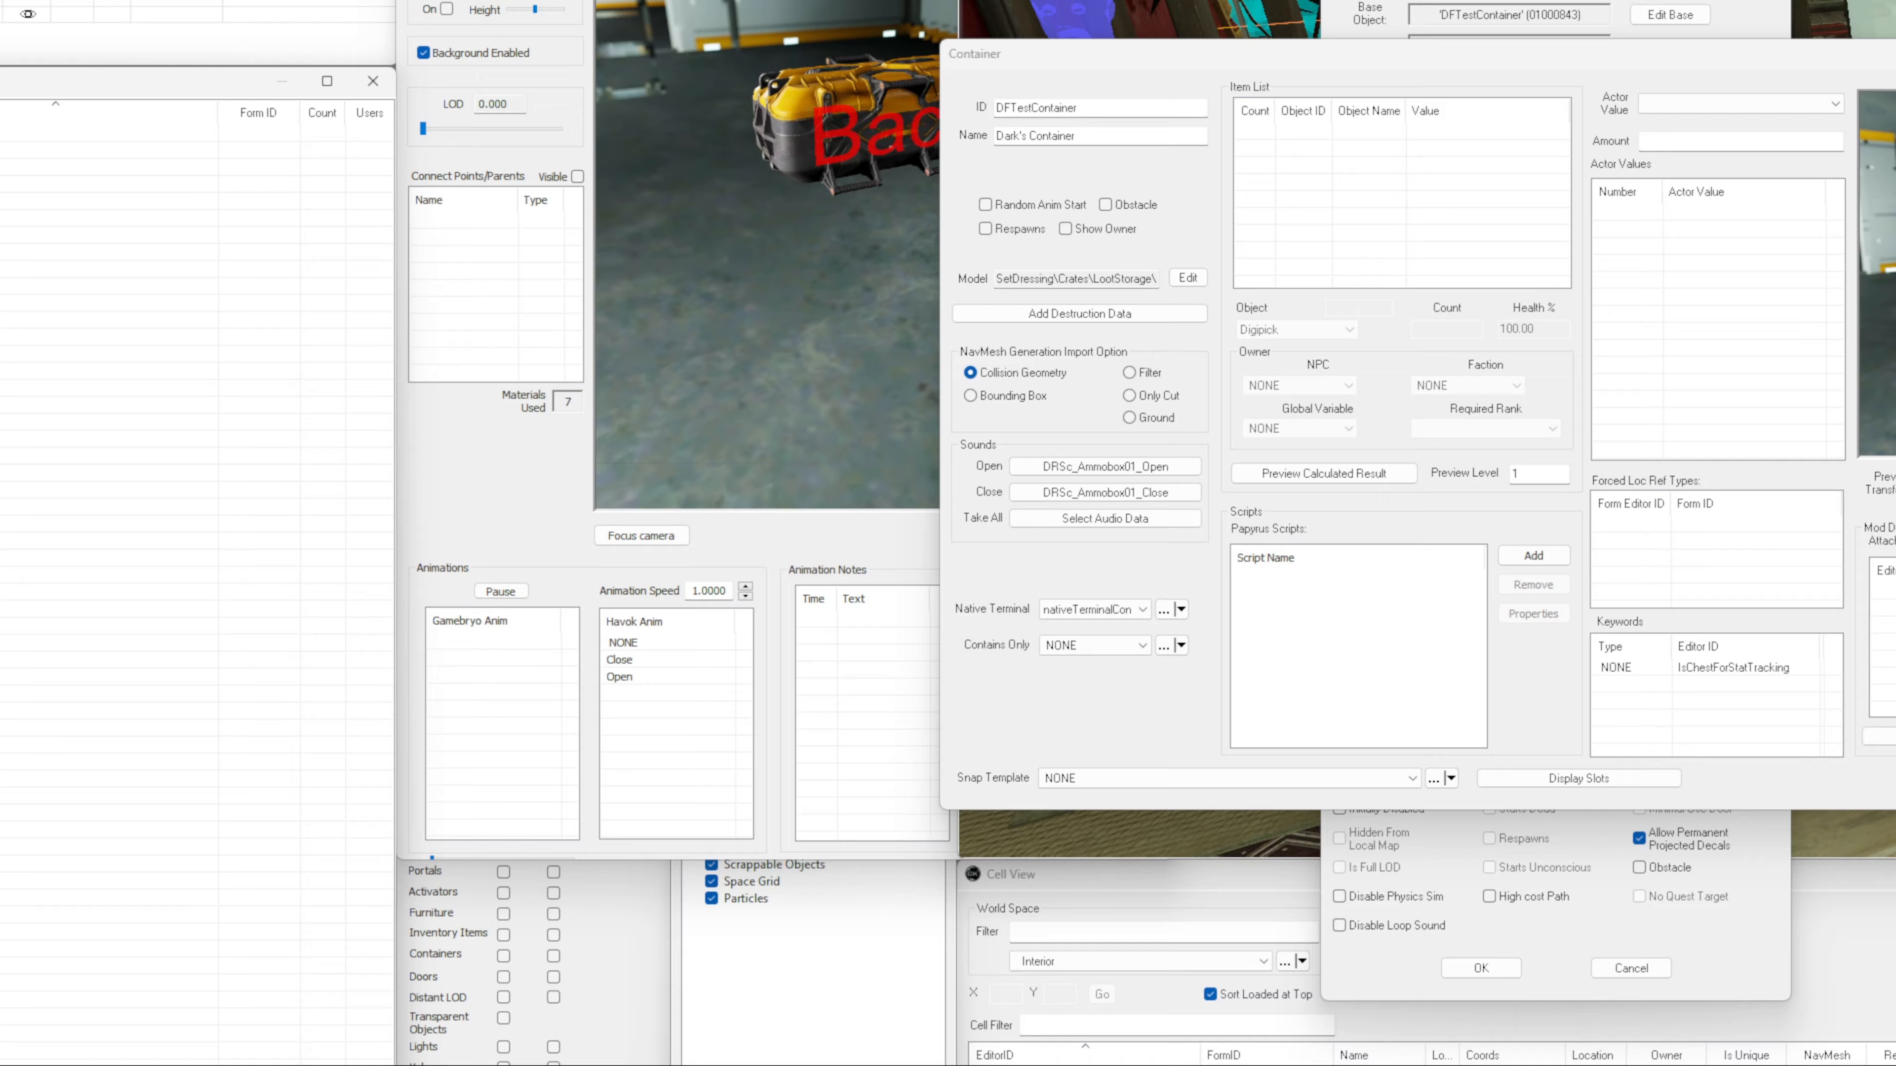
Open the AkilaVendorVeryHighManufactured form list, examine its entries and conditions, and close it without saving
left_click(48, 607)
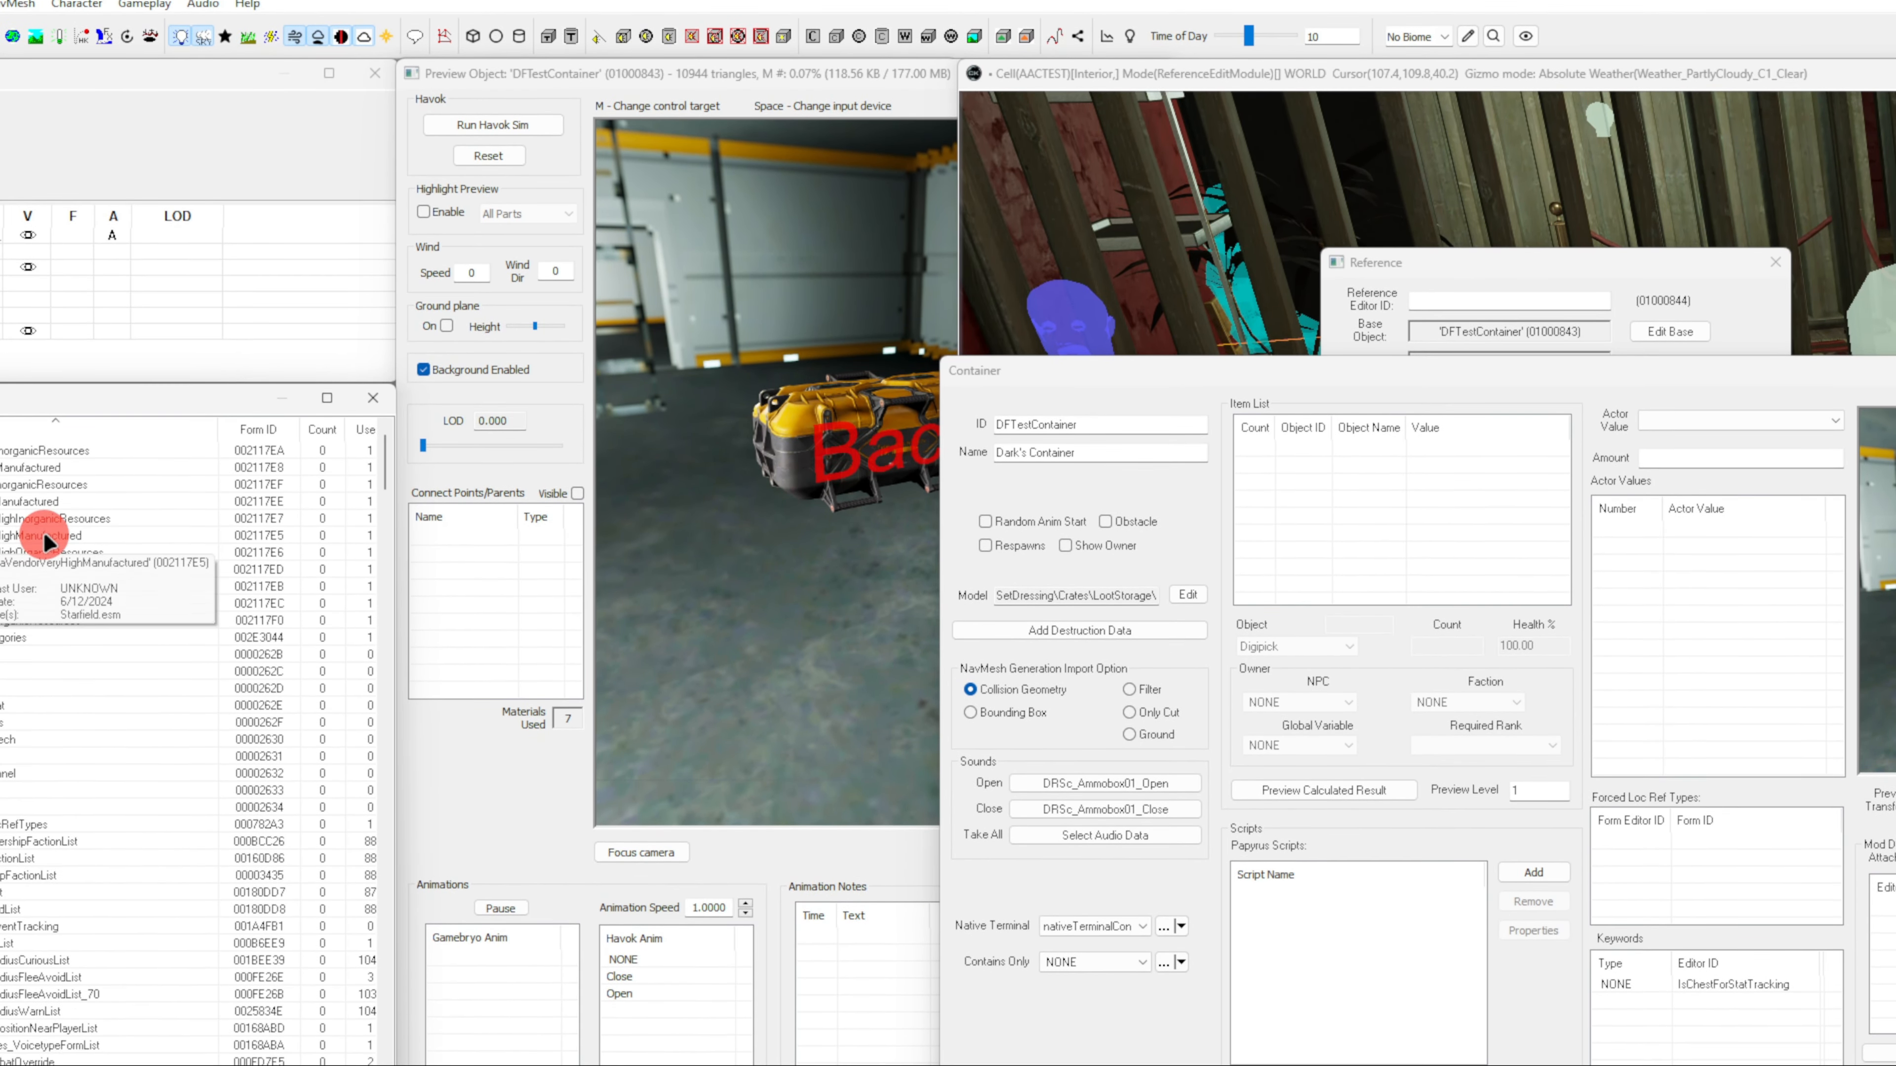
double_click(45, 535)
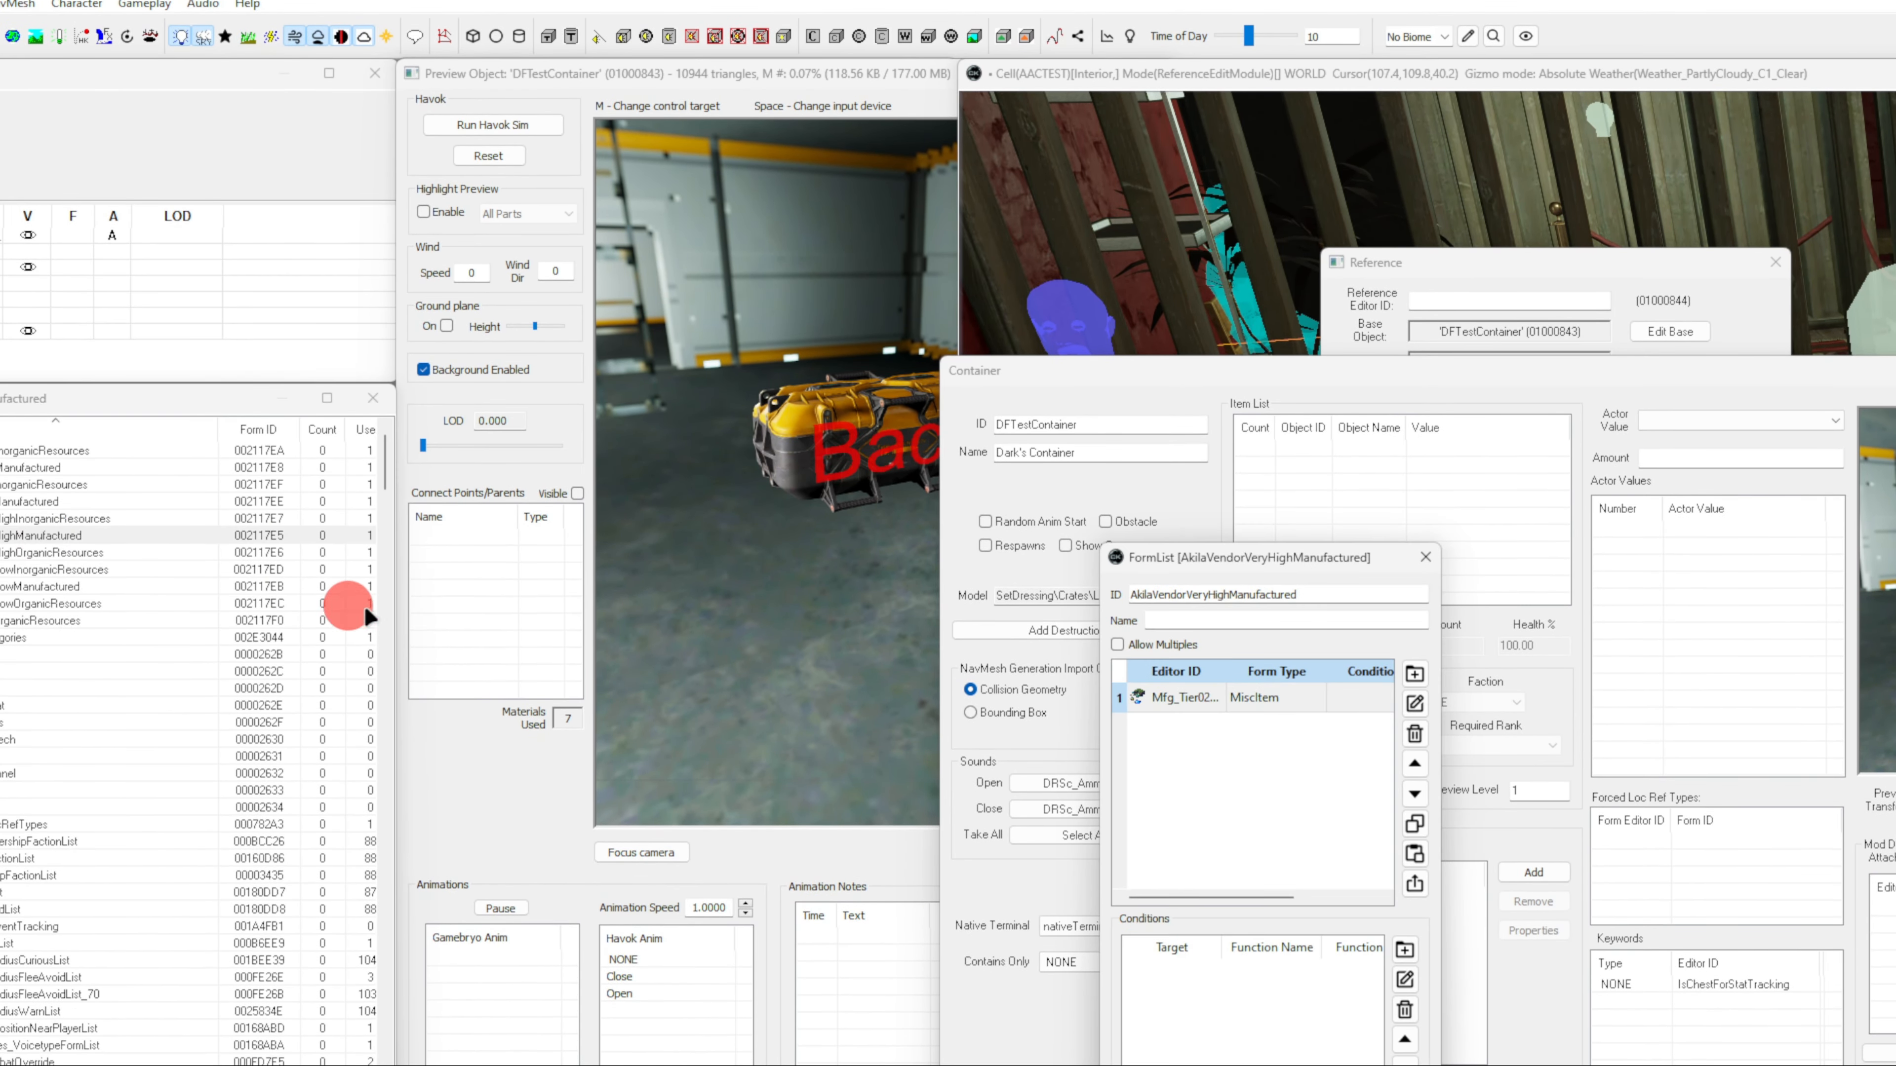
left_click(1245, 750)
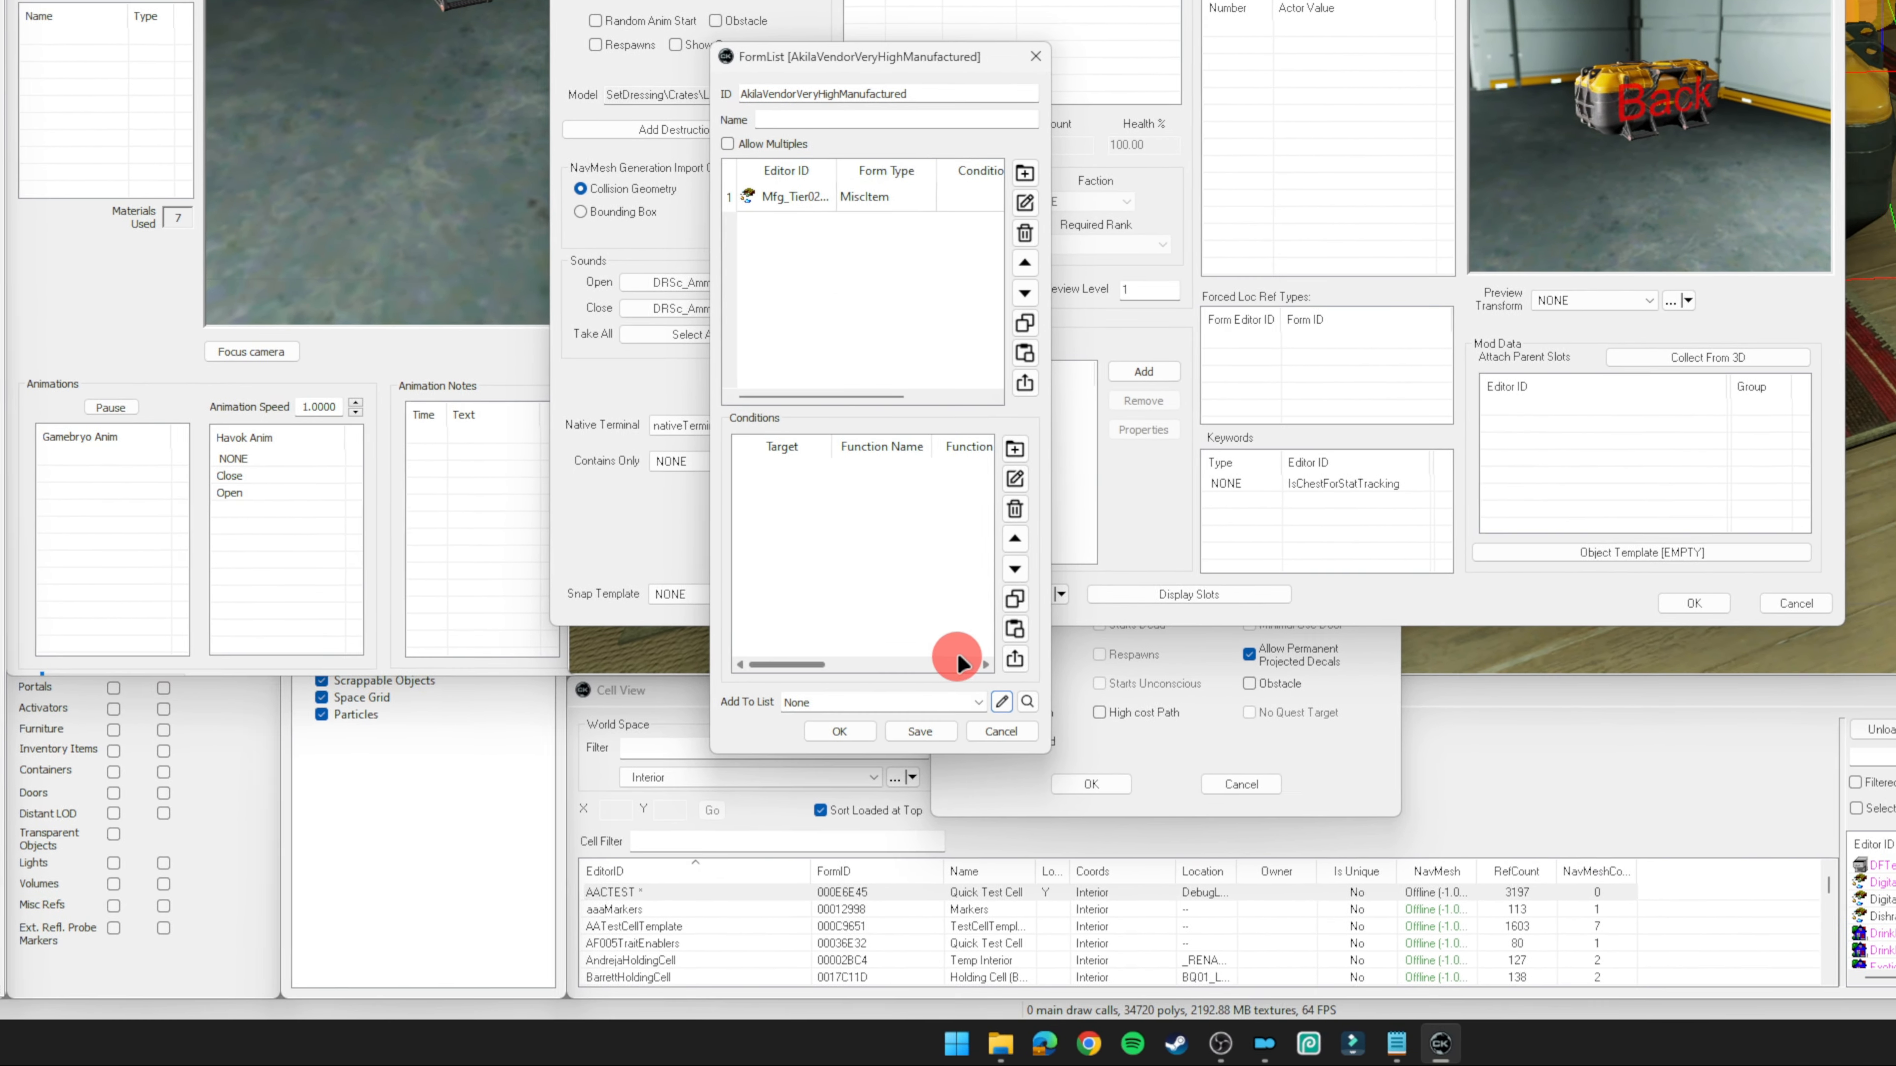
left_click(987, 731)
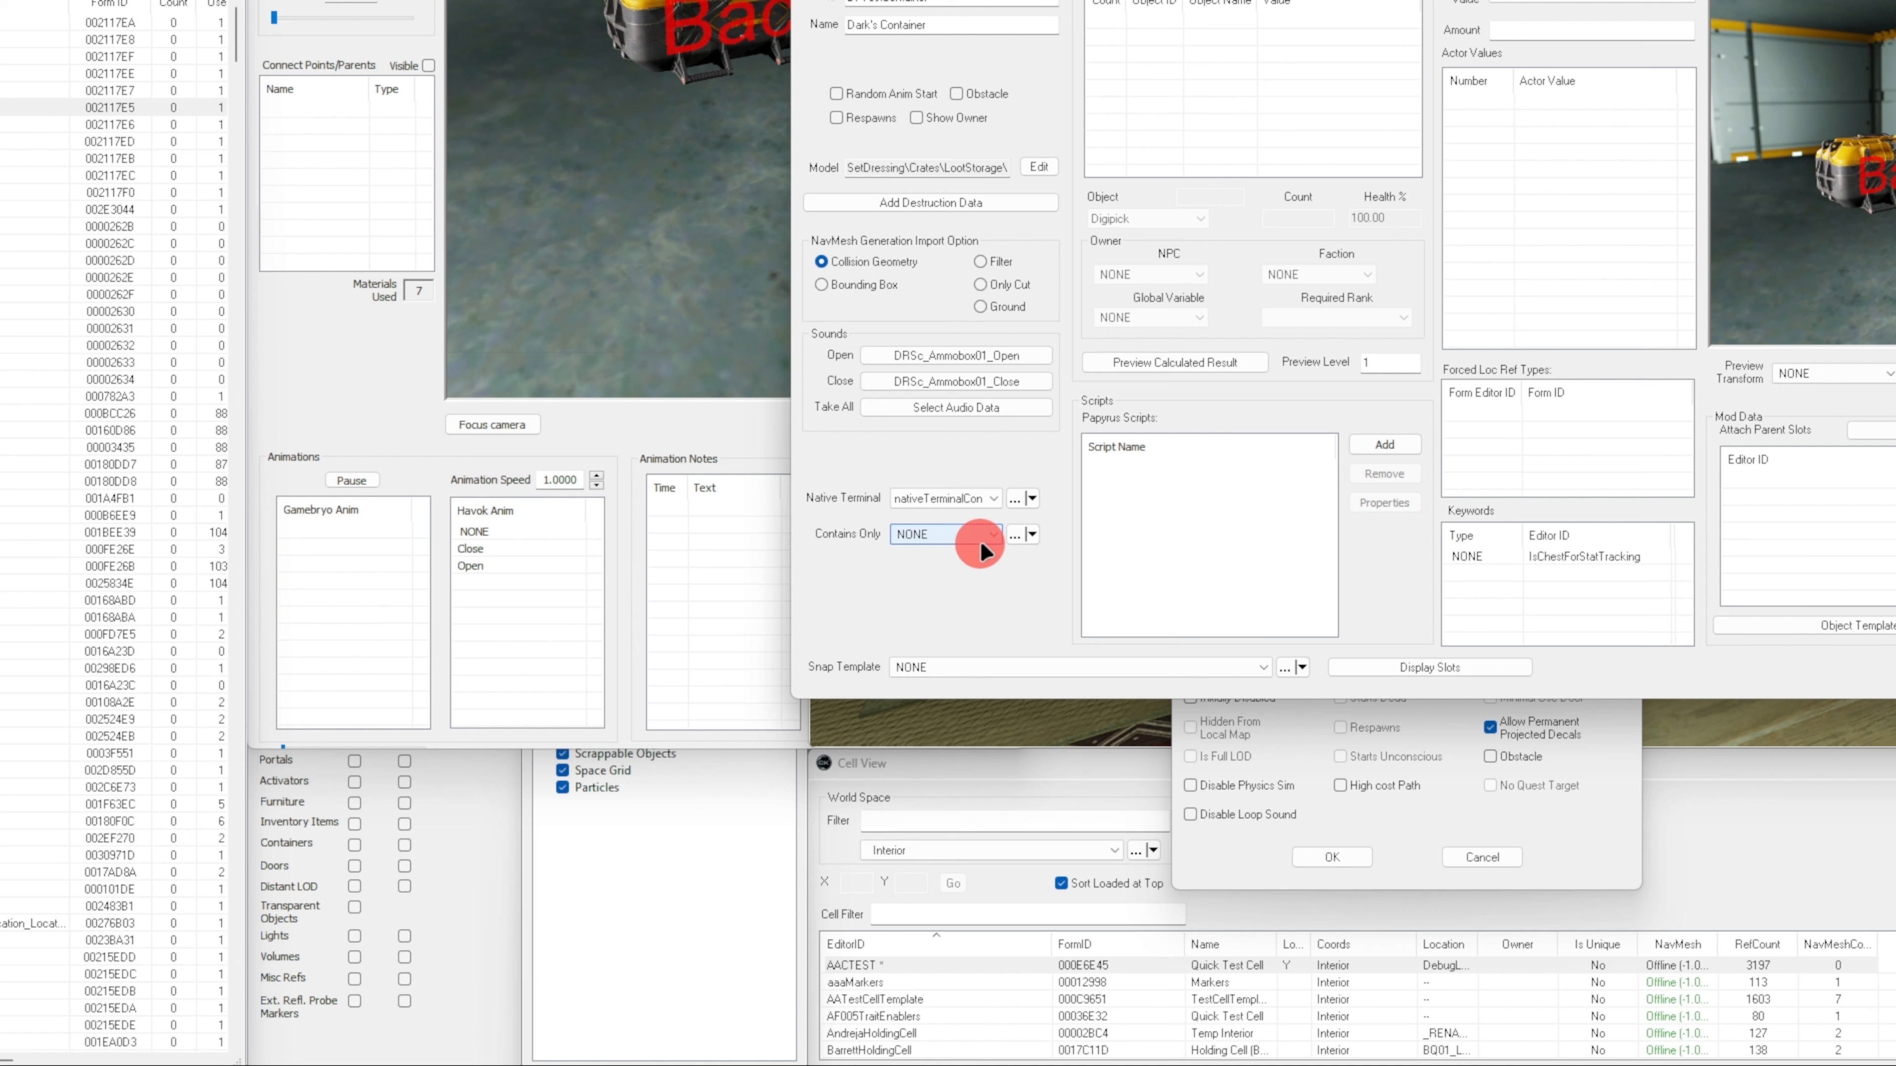
left_click(1186, 521)
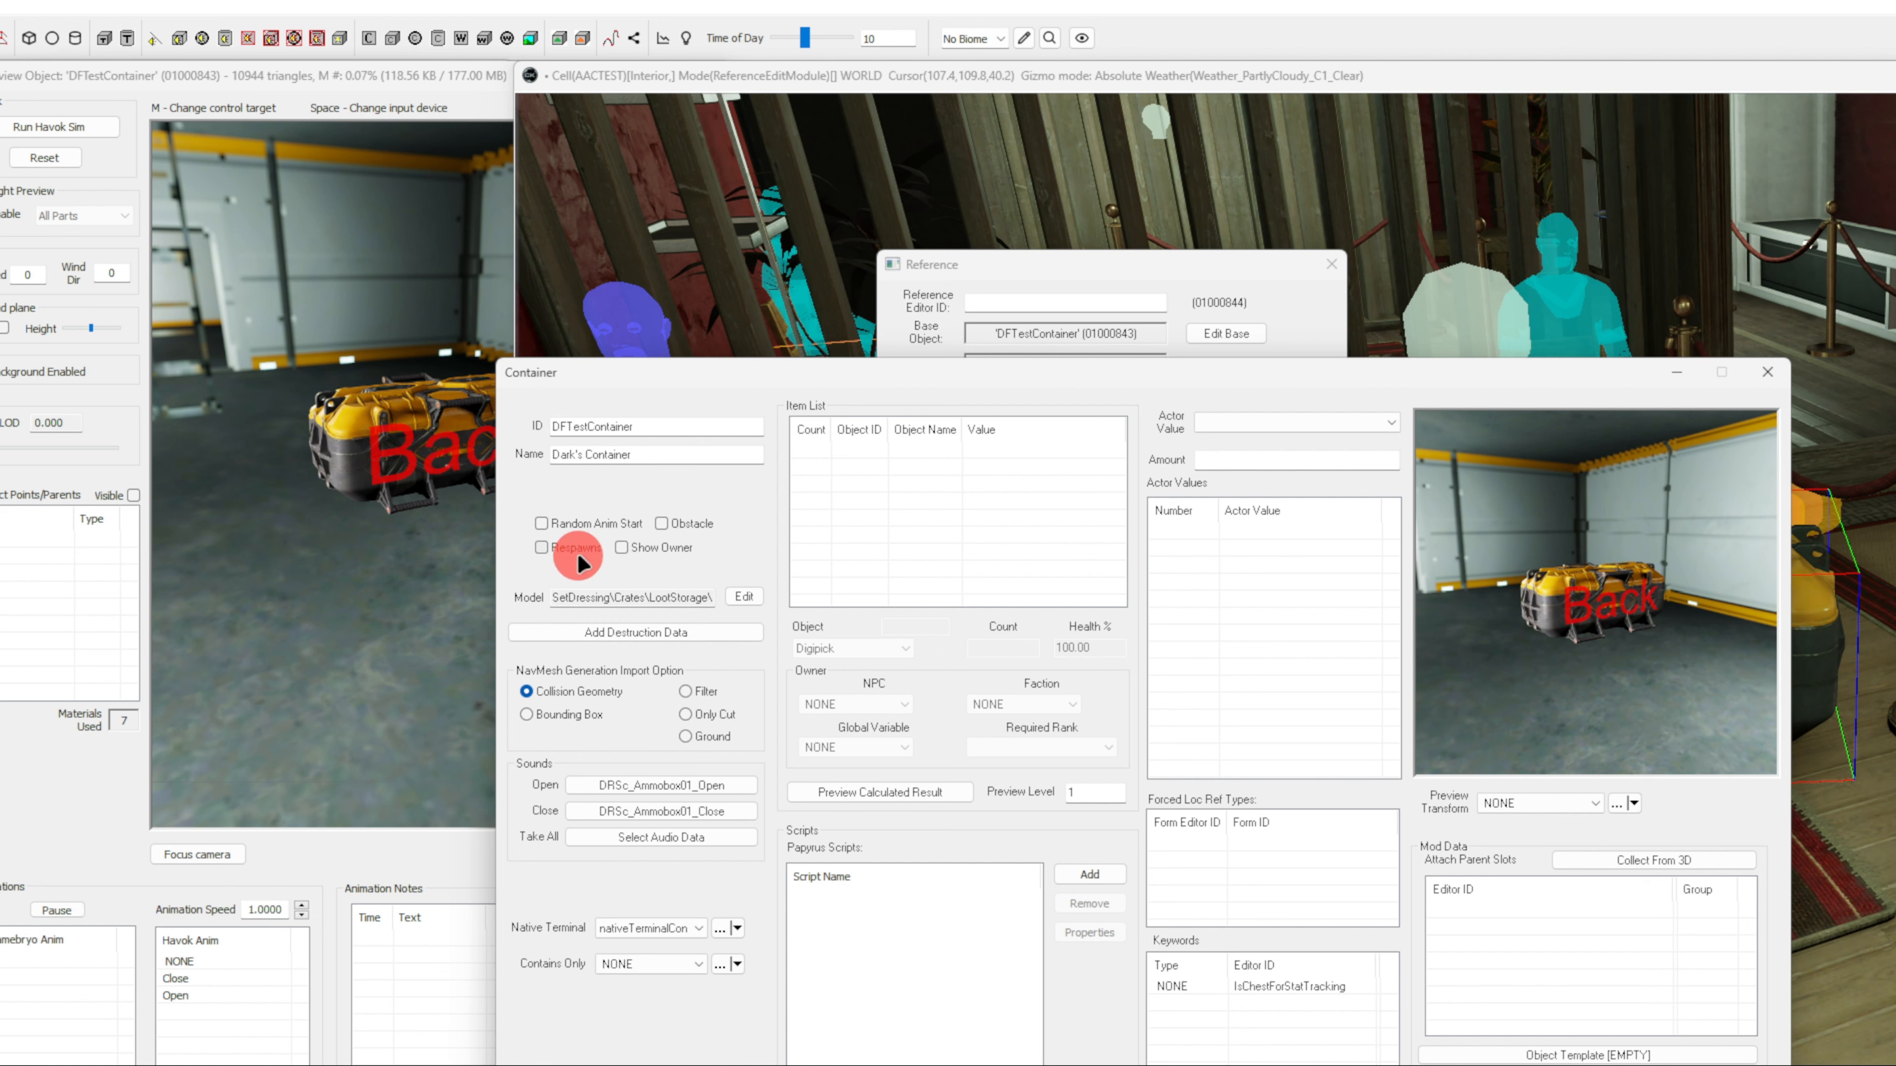
Add a new Digipick entry to the container's item list and browse the objects available for it
right_click(906, 489)
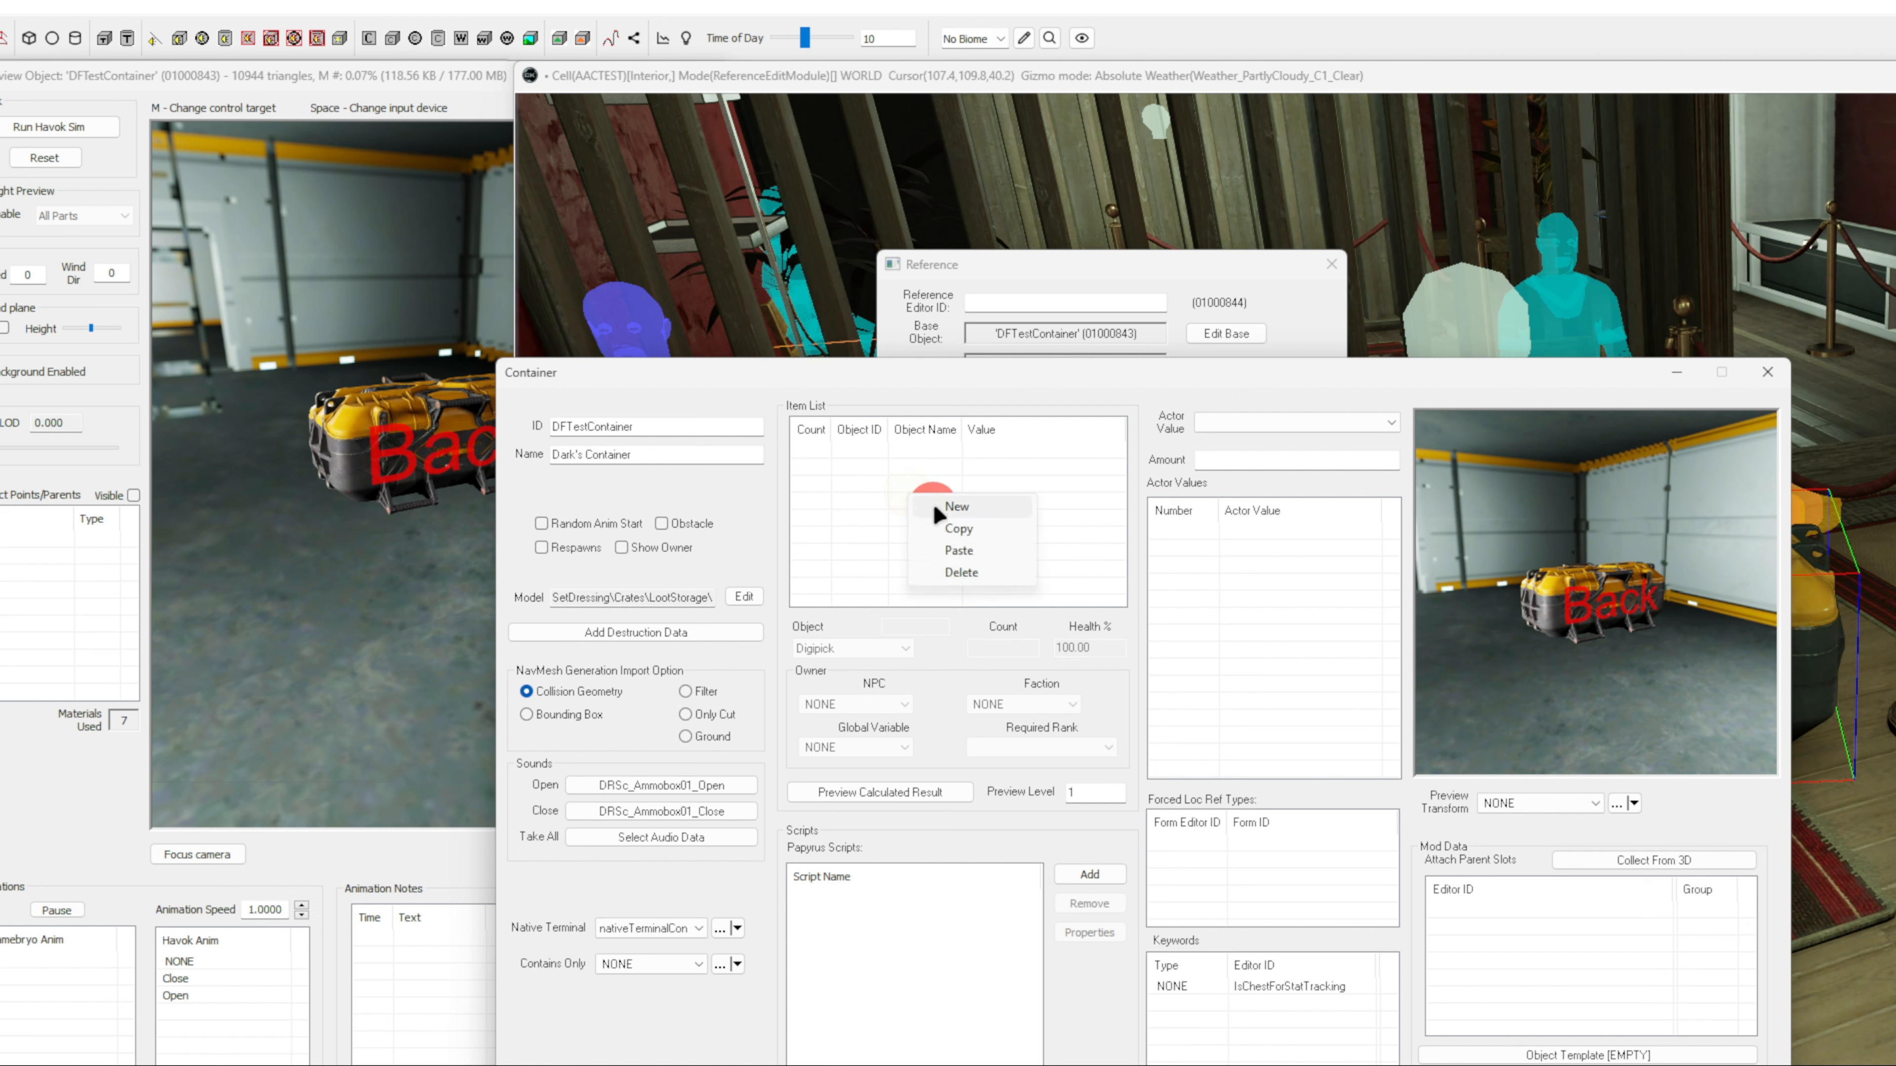
left_click(933, 510)
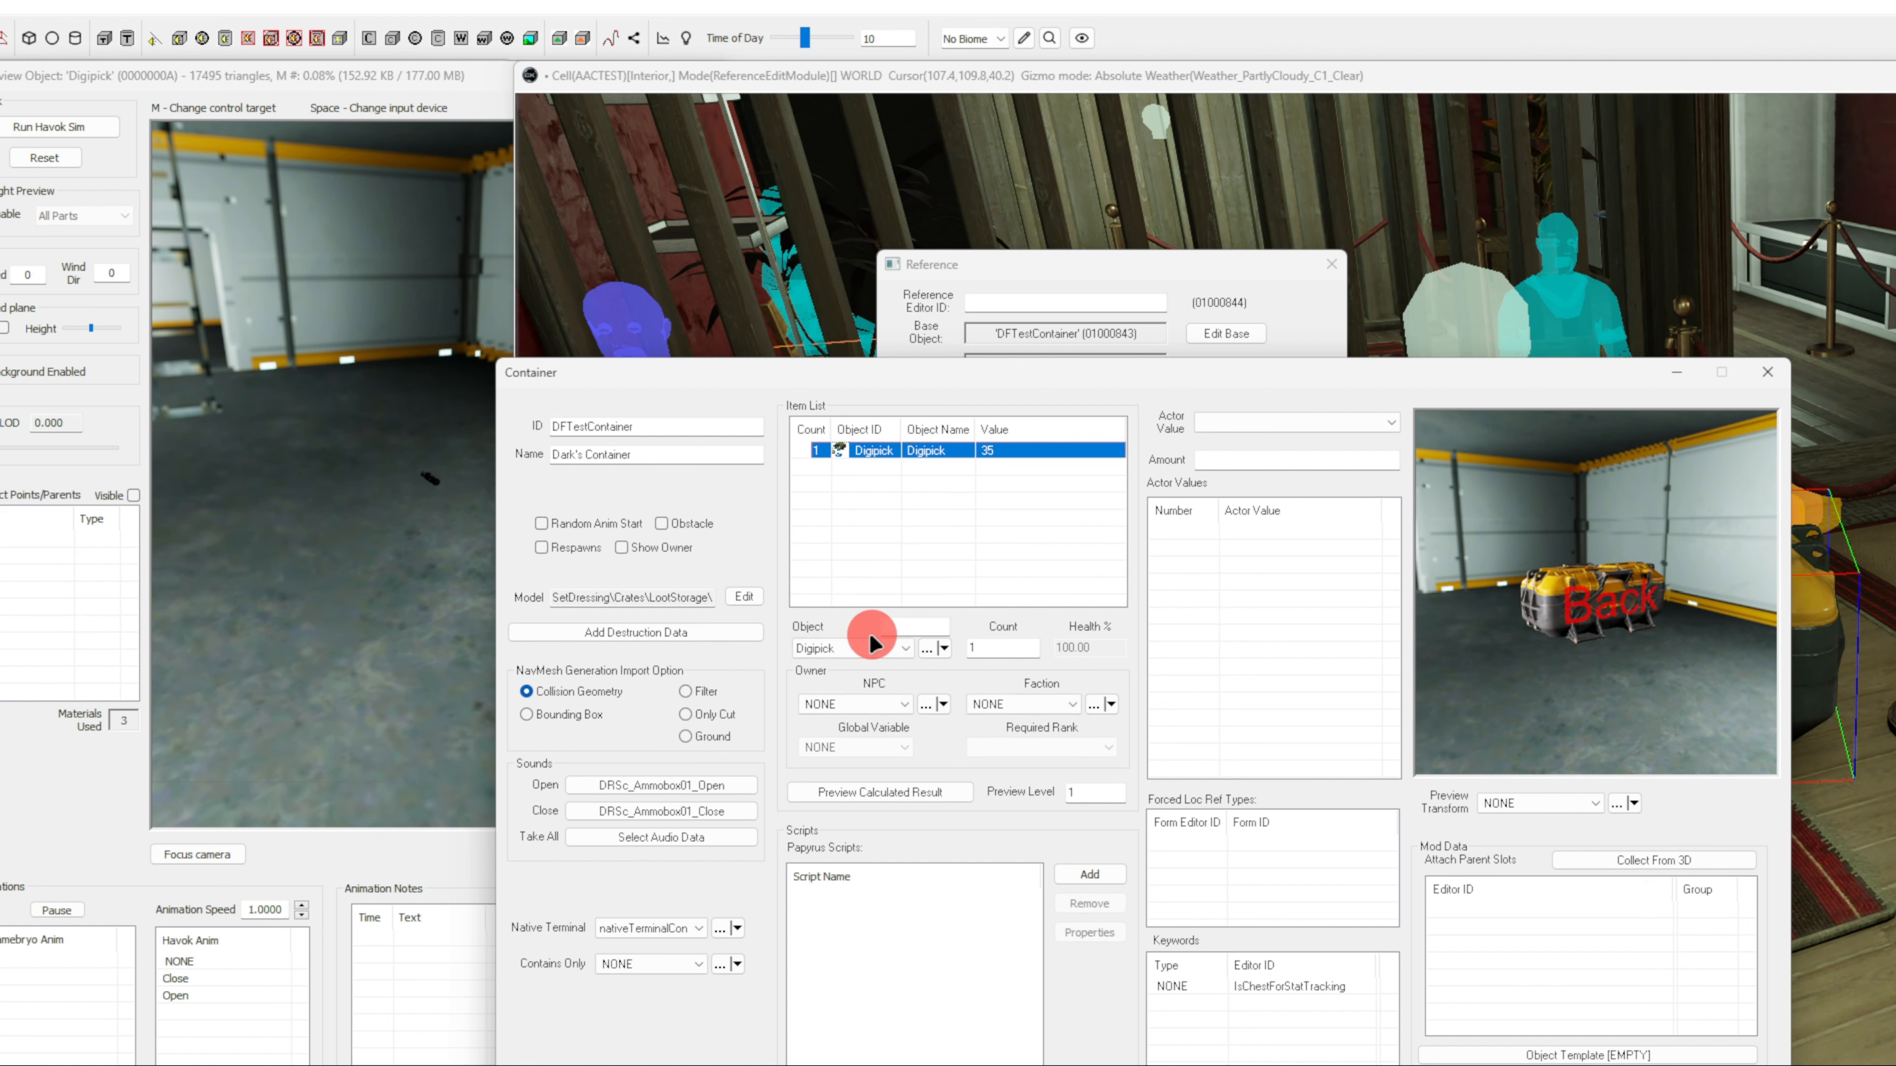
left_click(860, 650)
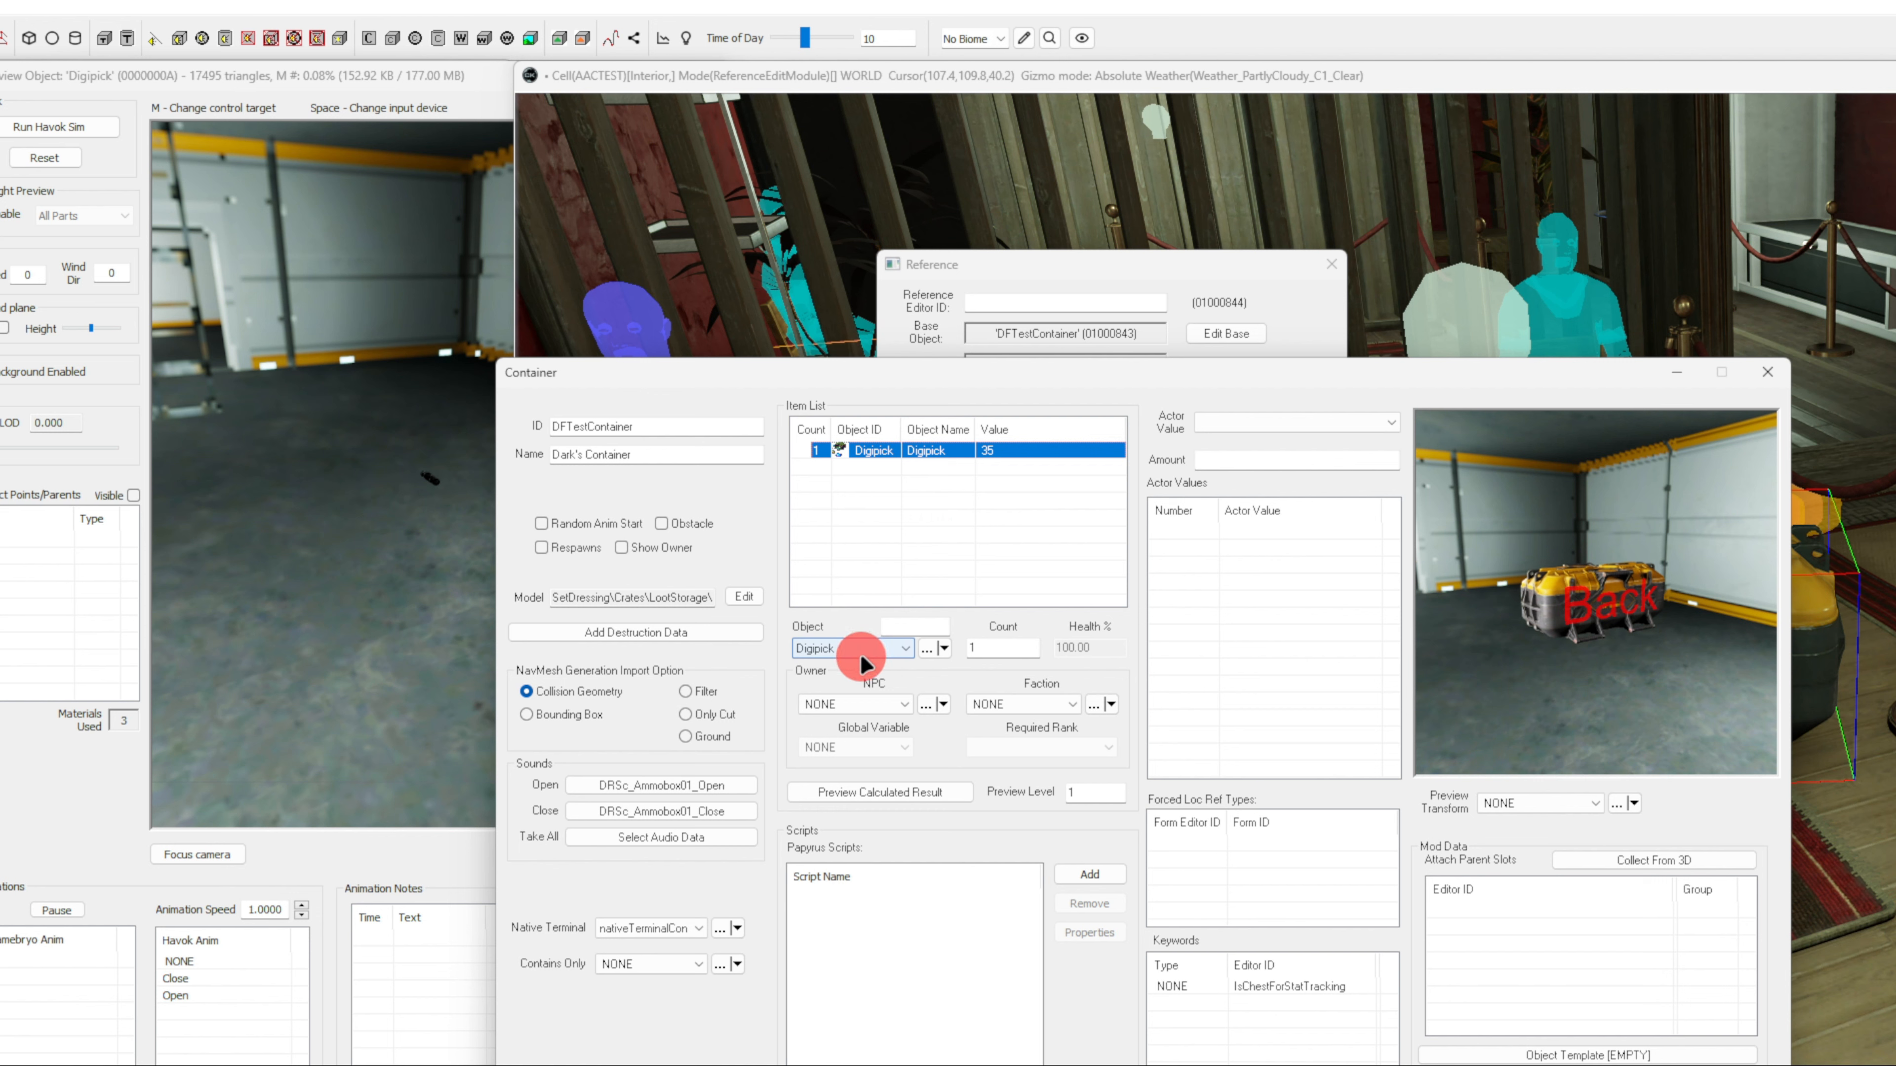
scroll(867, 762, "down", 8)
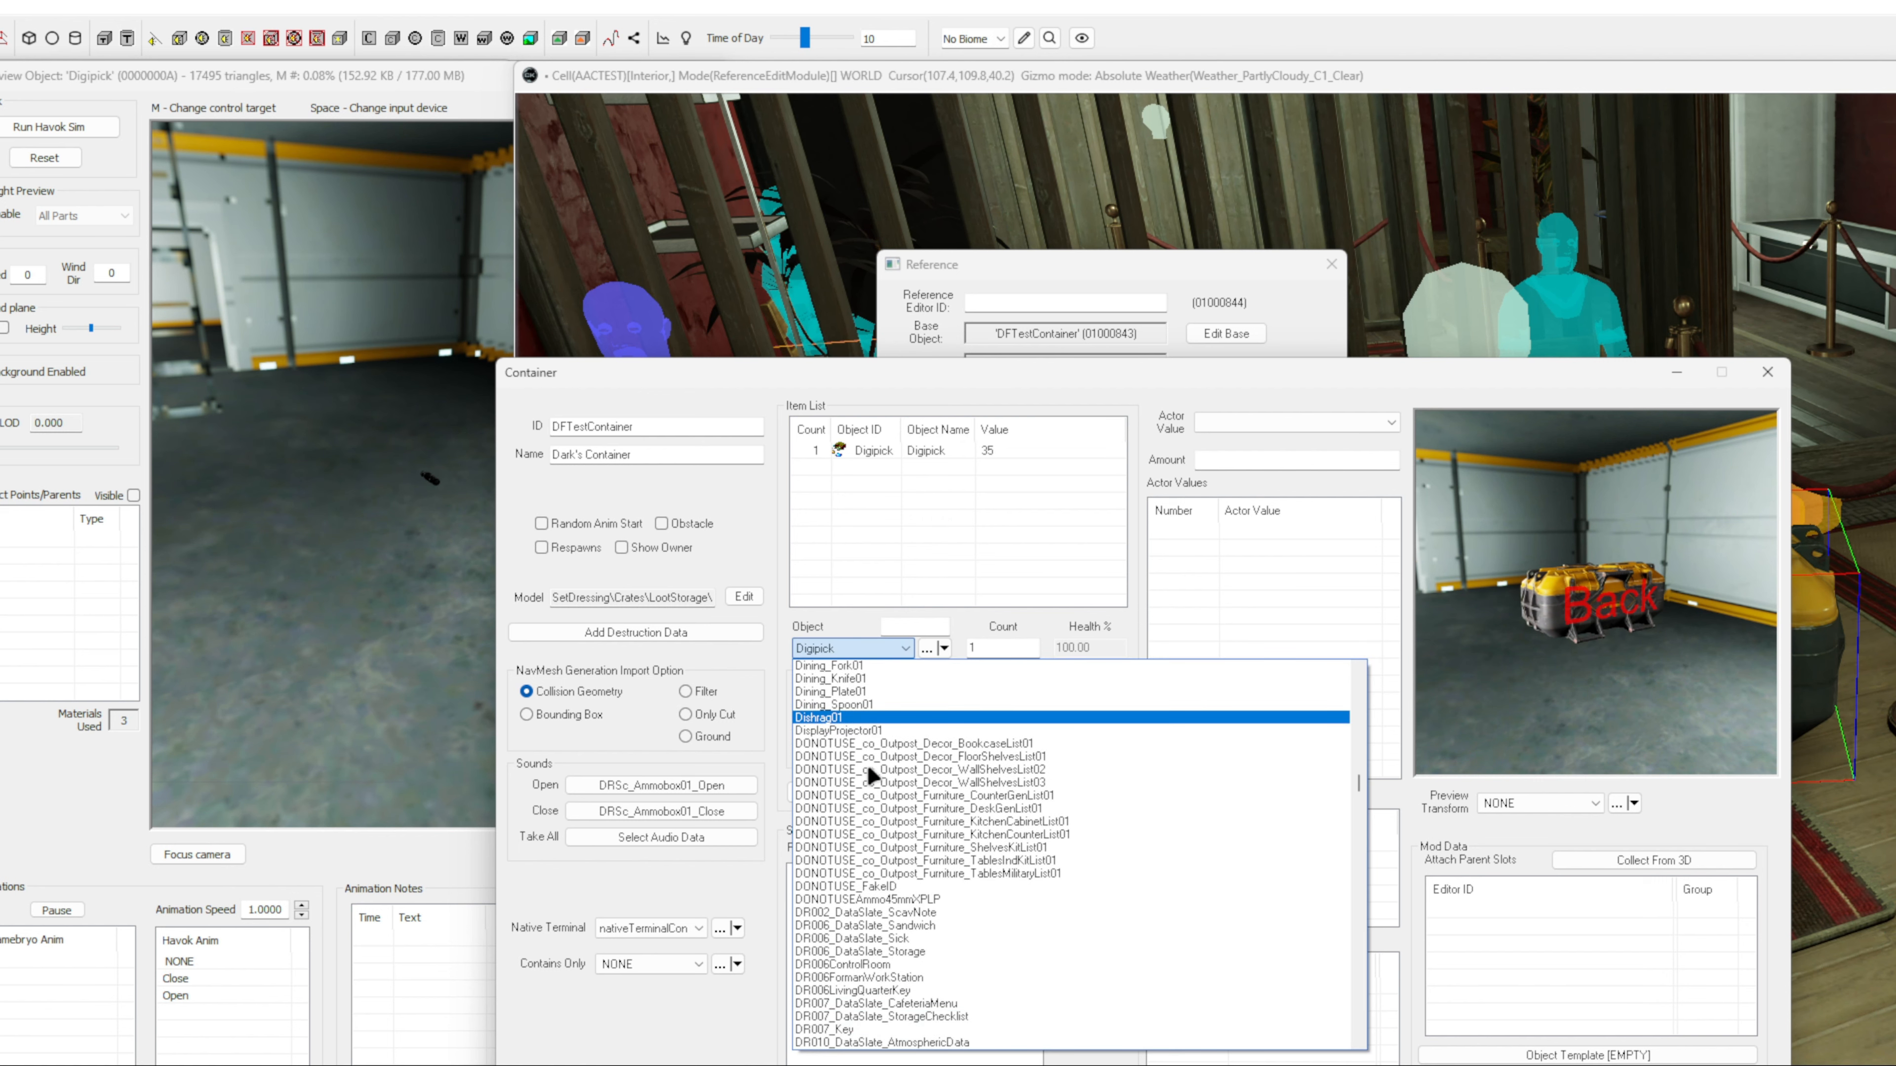
left_click(866, 649)
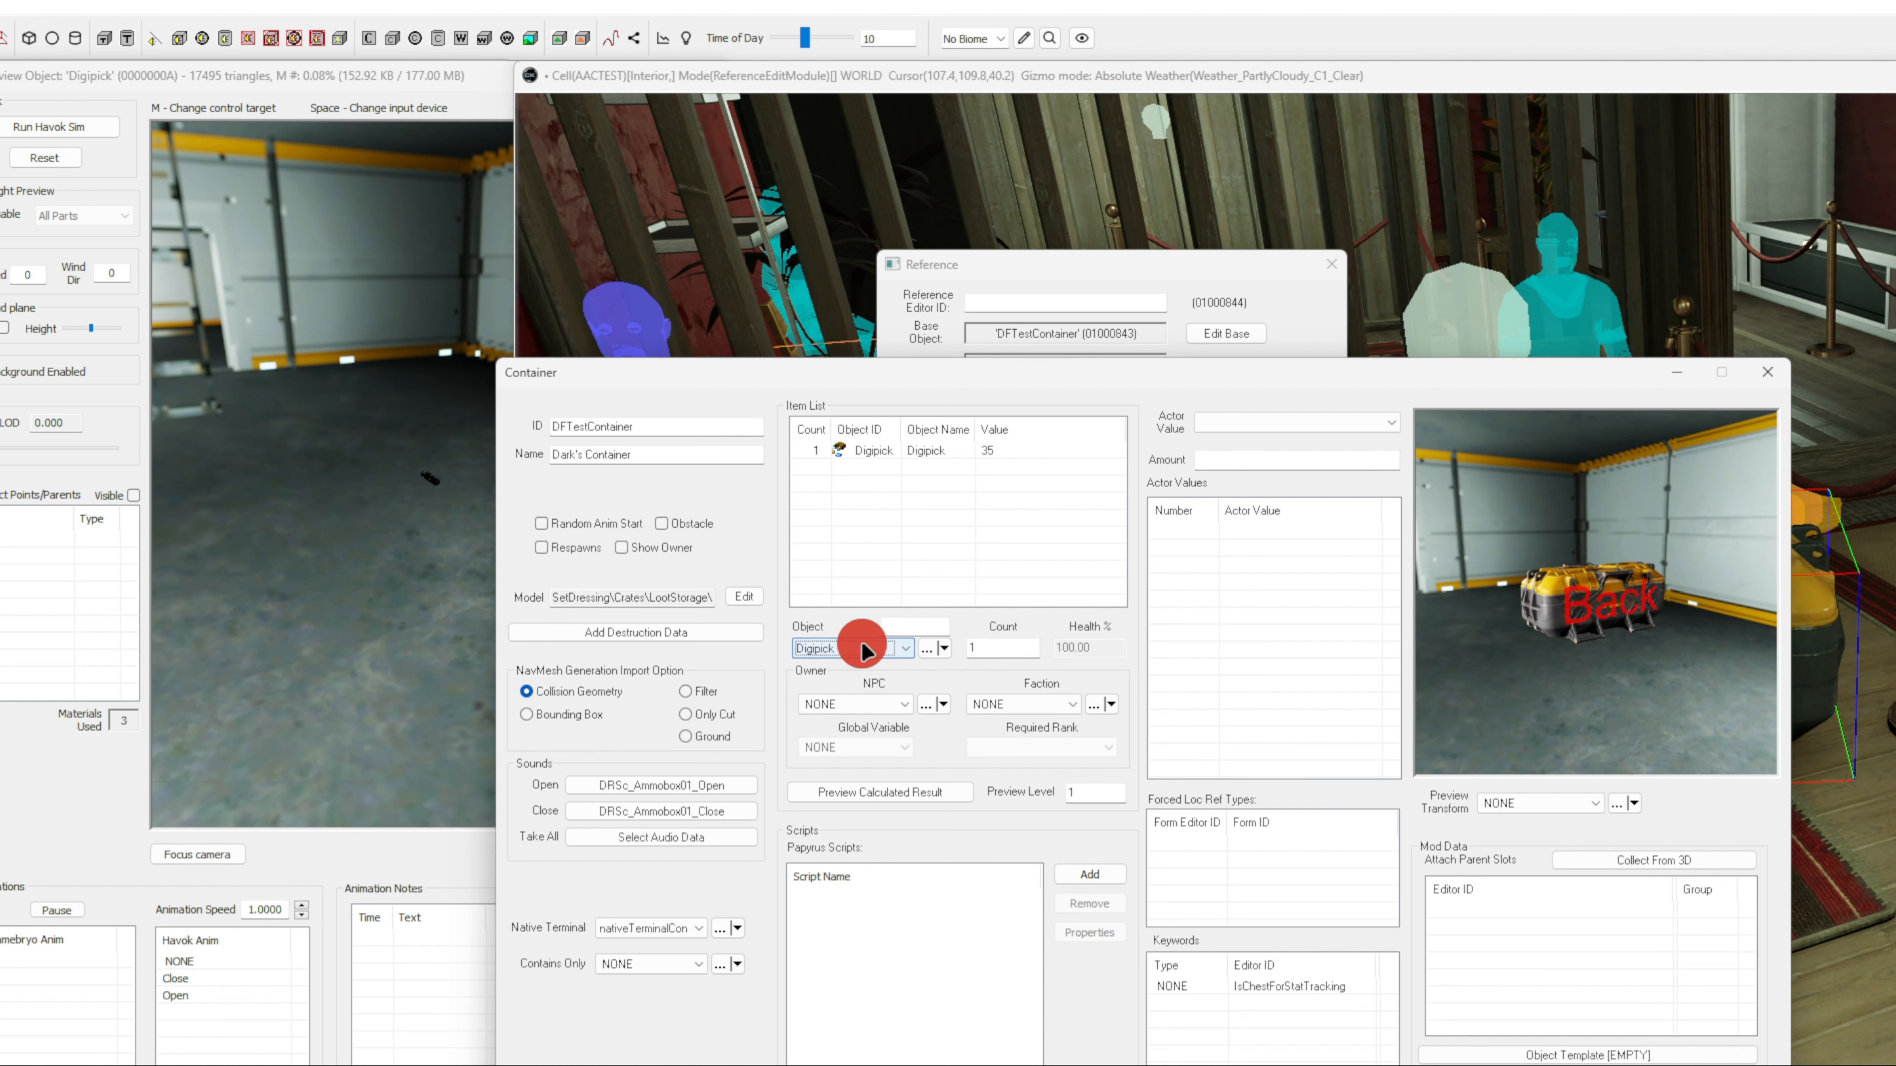
left_click(861, 644)
left_click(884, 650)
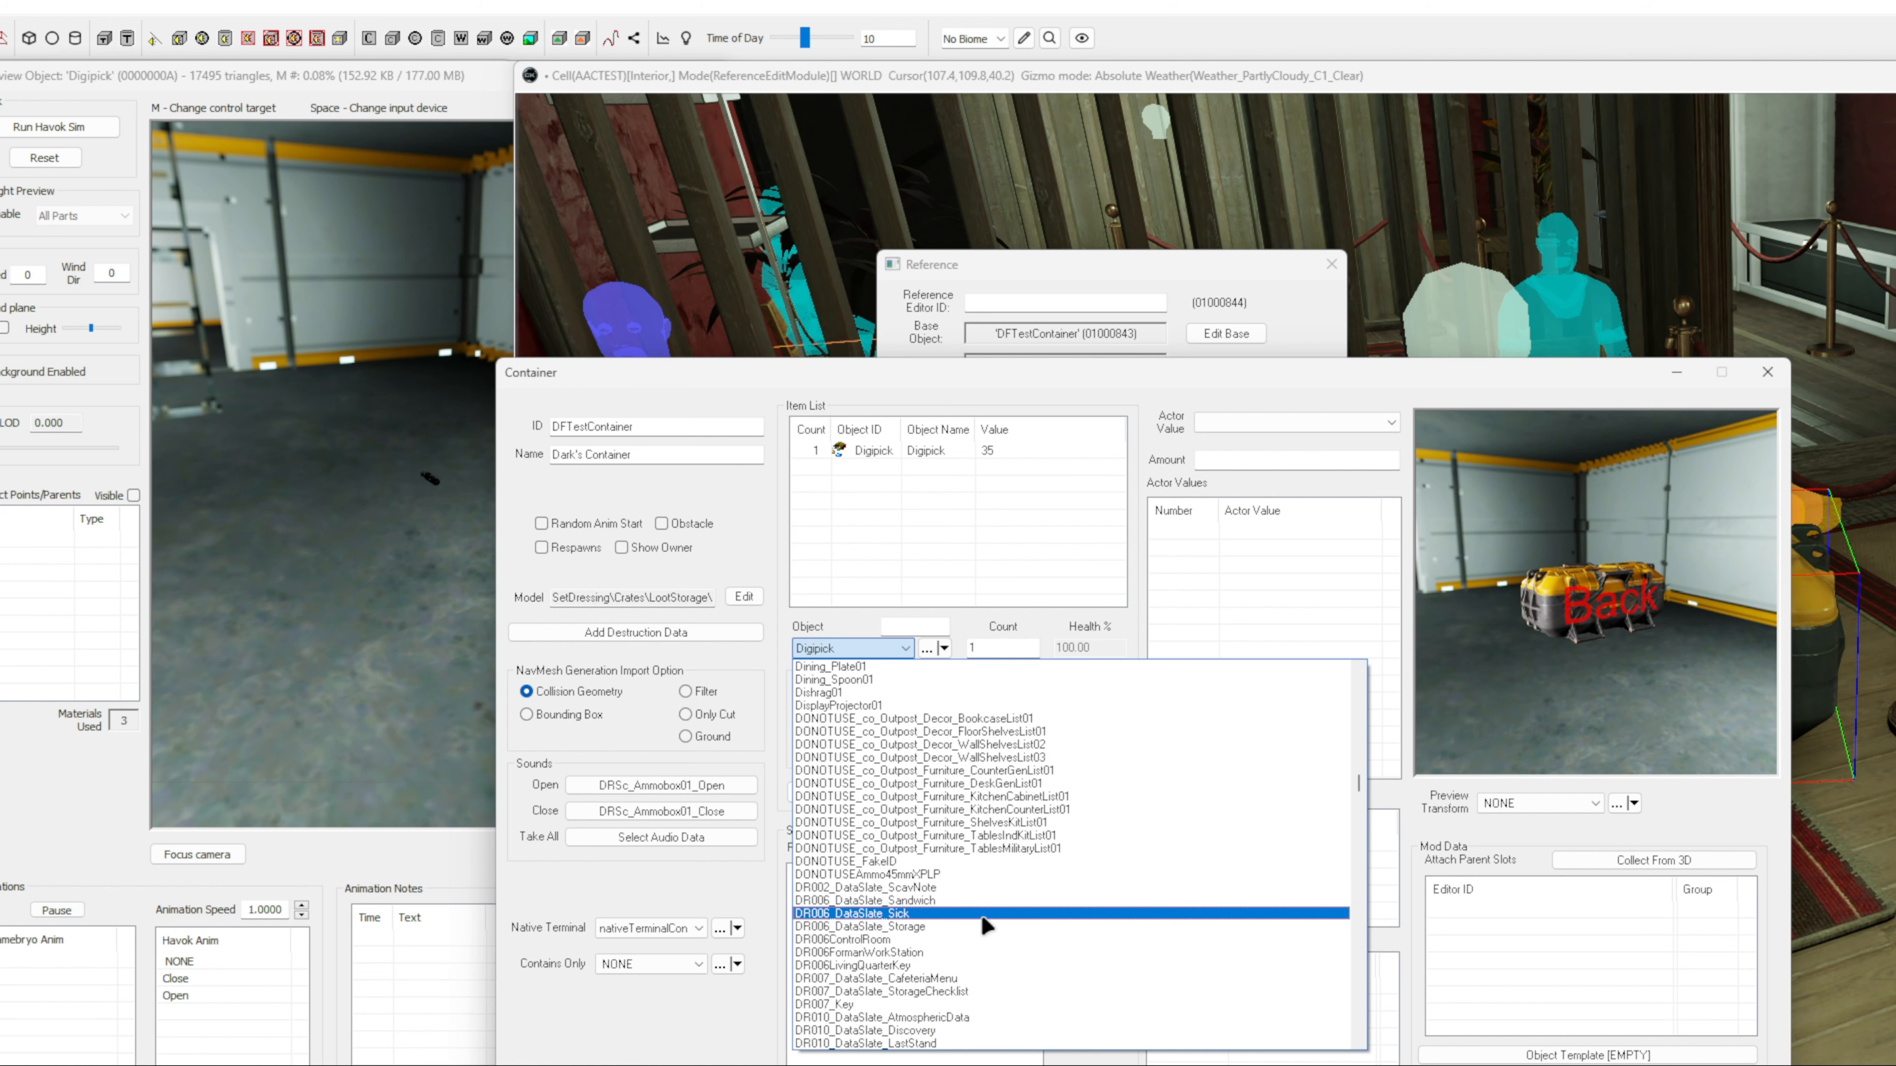
Filter the objects by "carrot", choose Food_Produce_Carrot and add it as a new entry in the item list
left_click(902, 626)
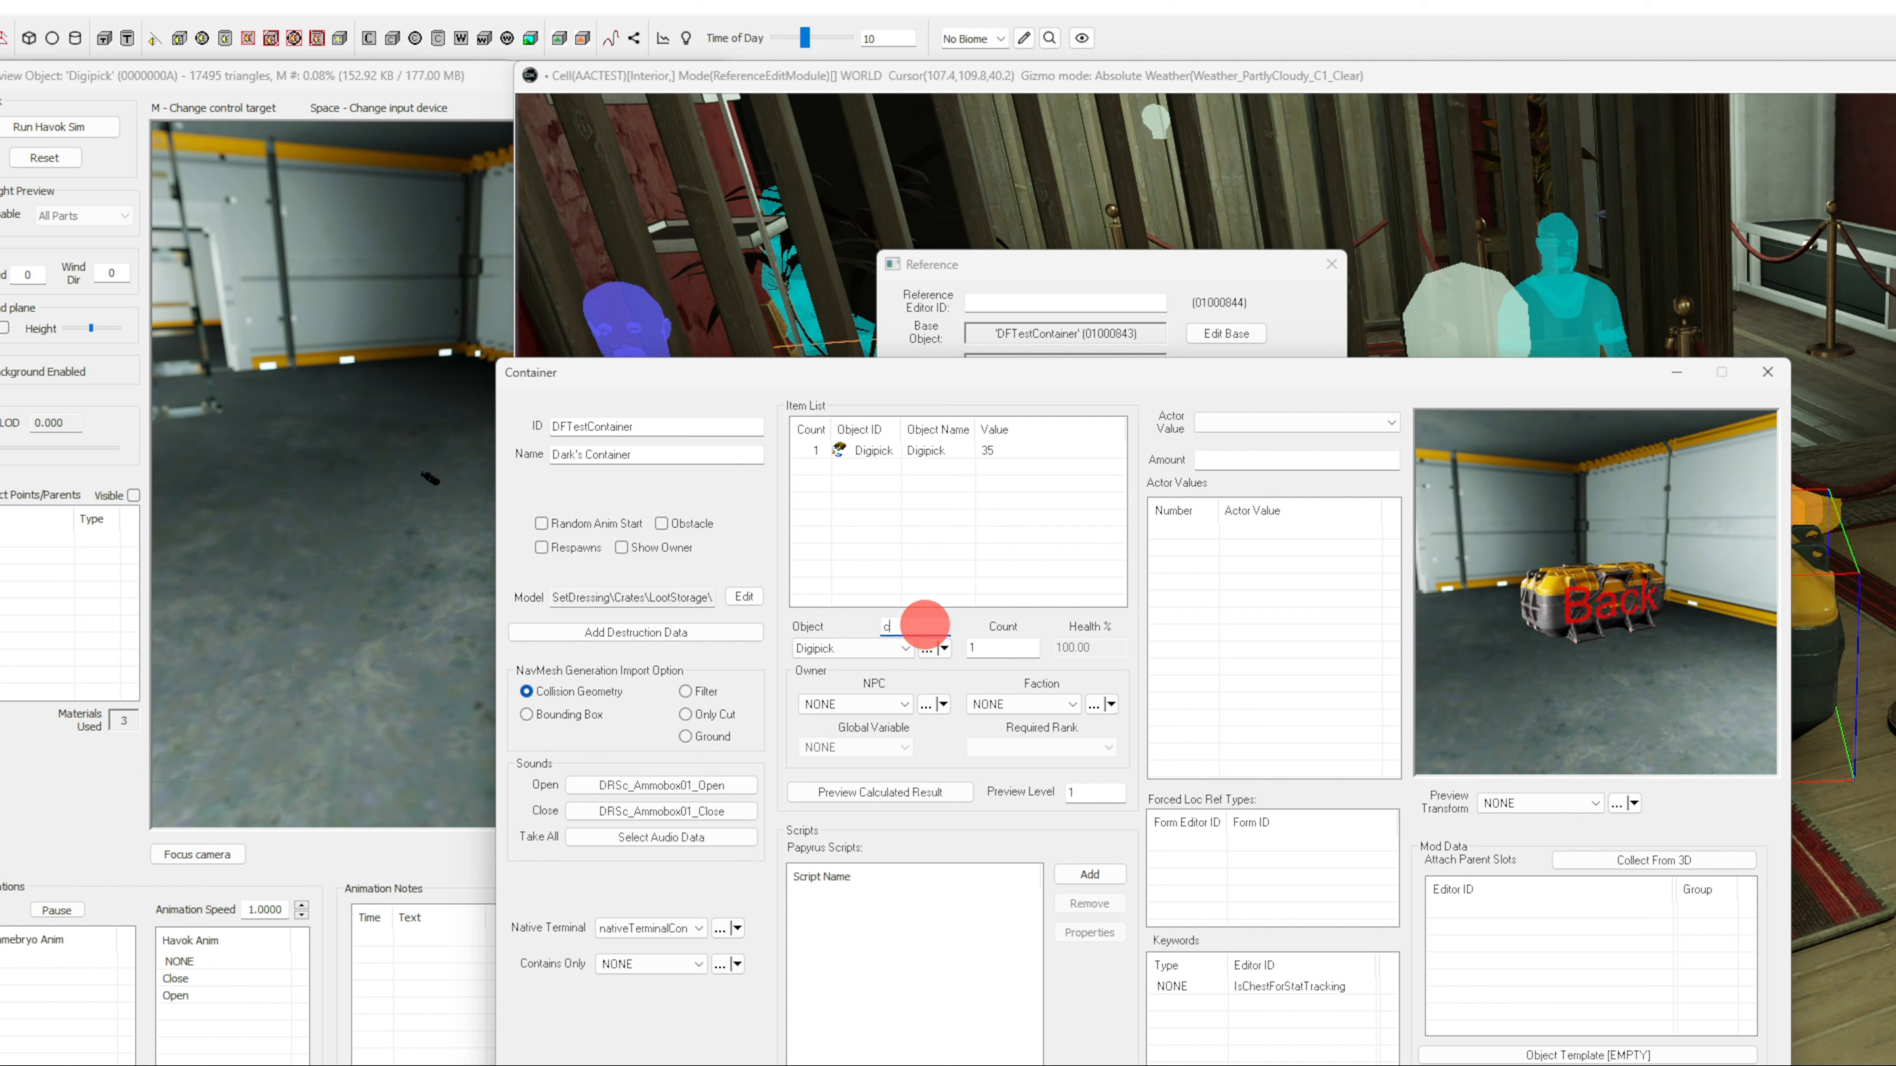
type("arrot")
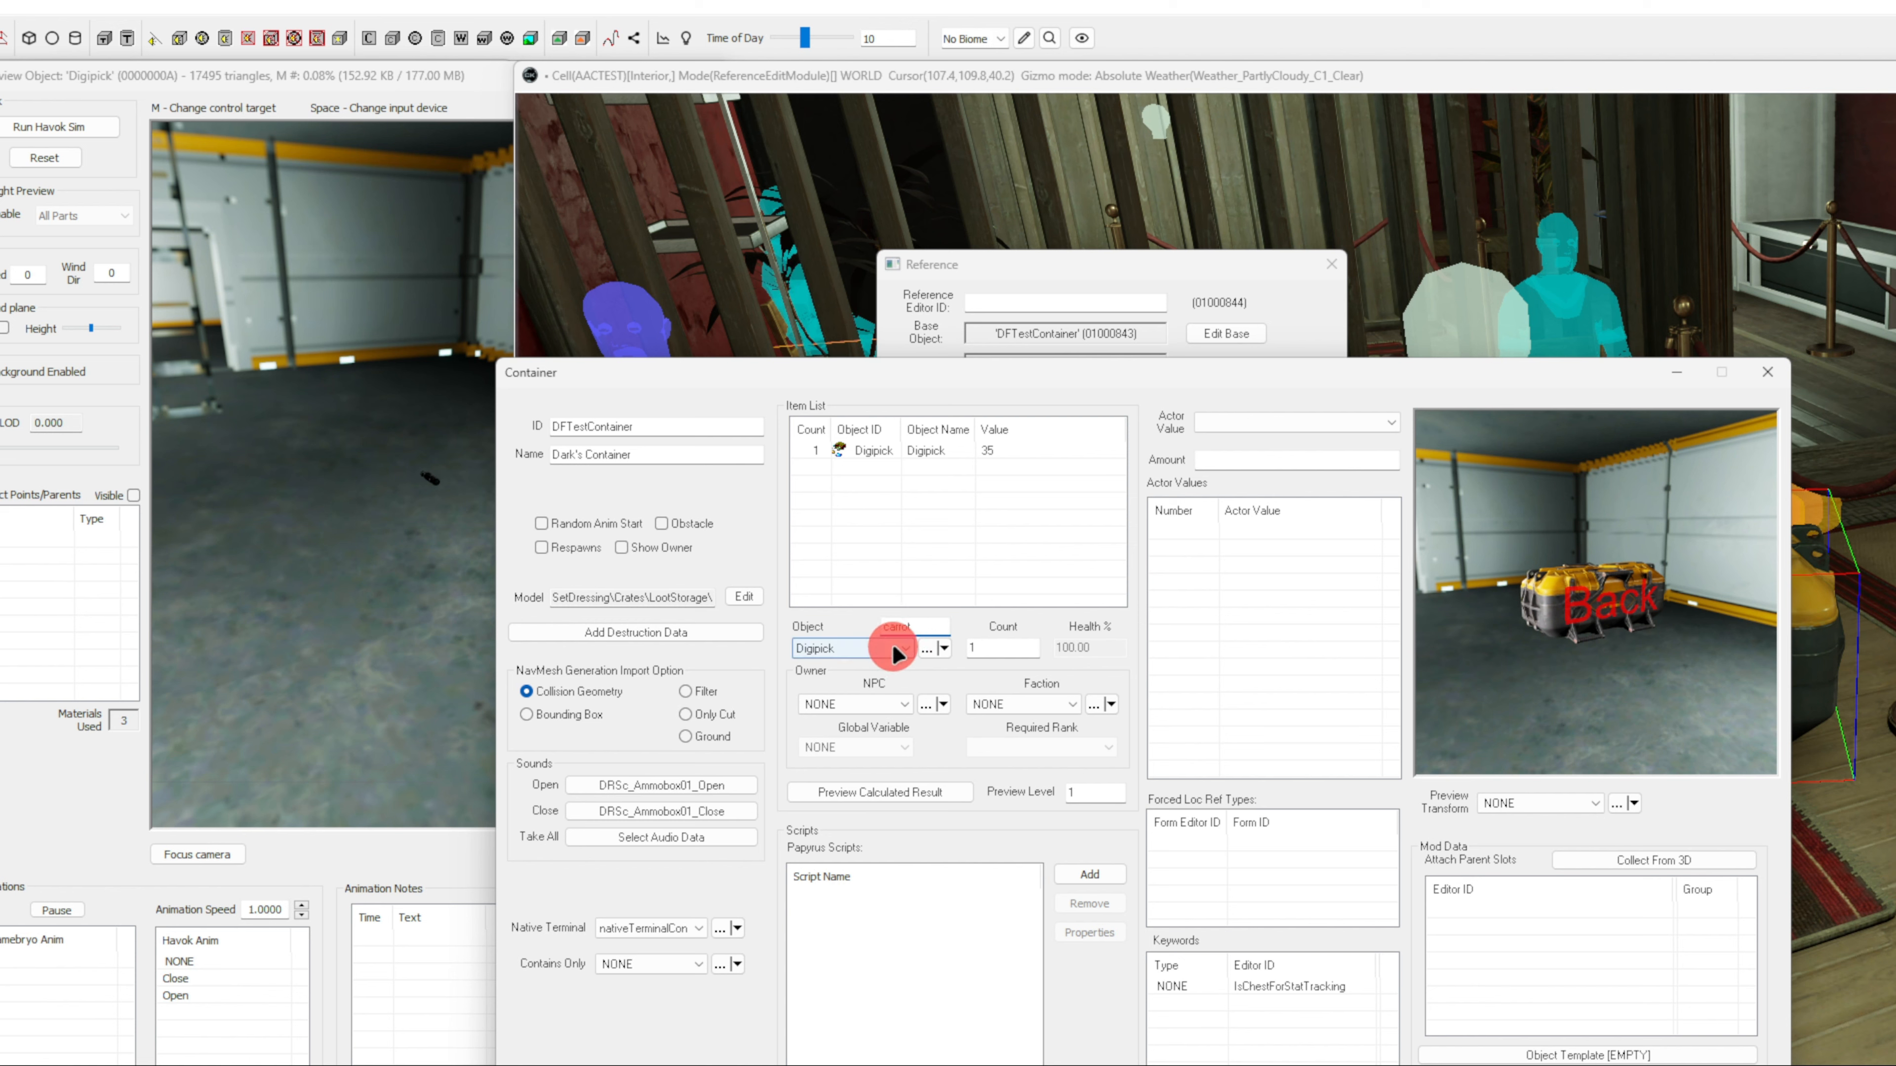
left_click(895, 649)
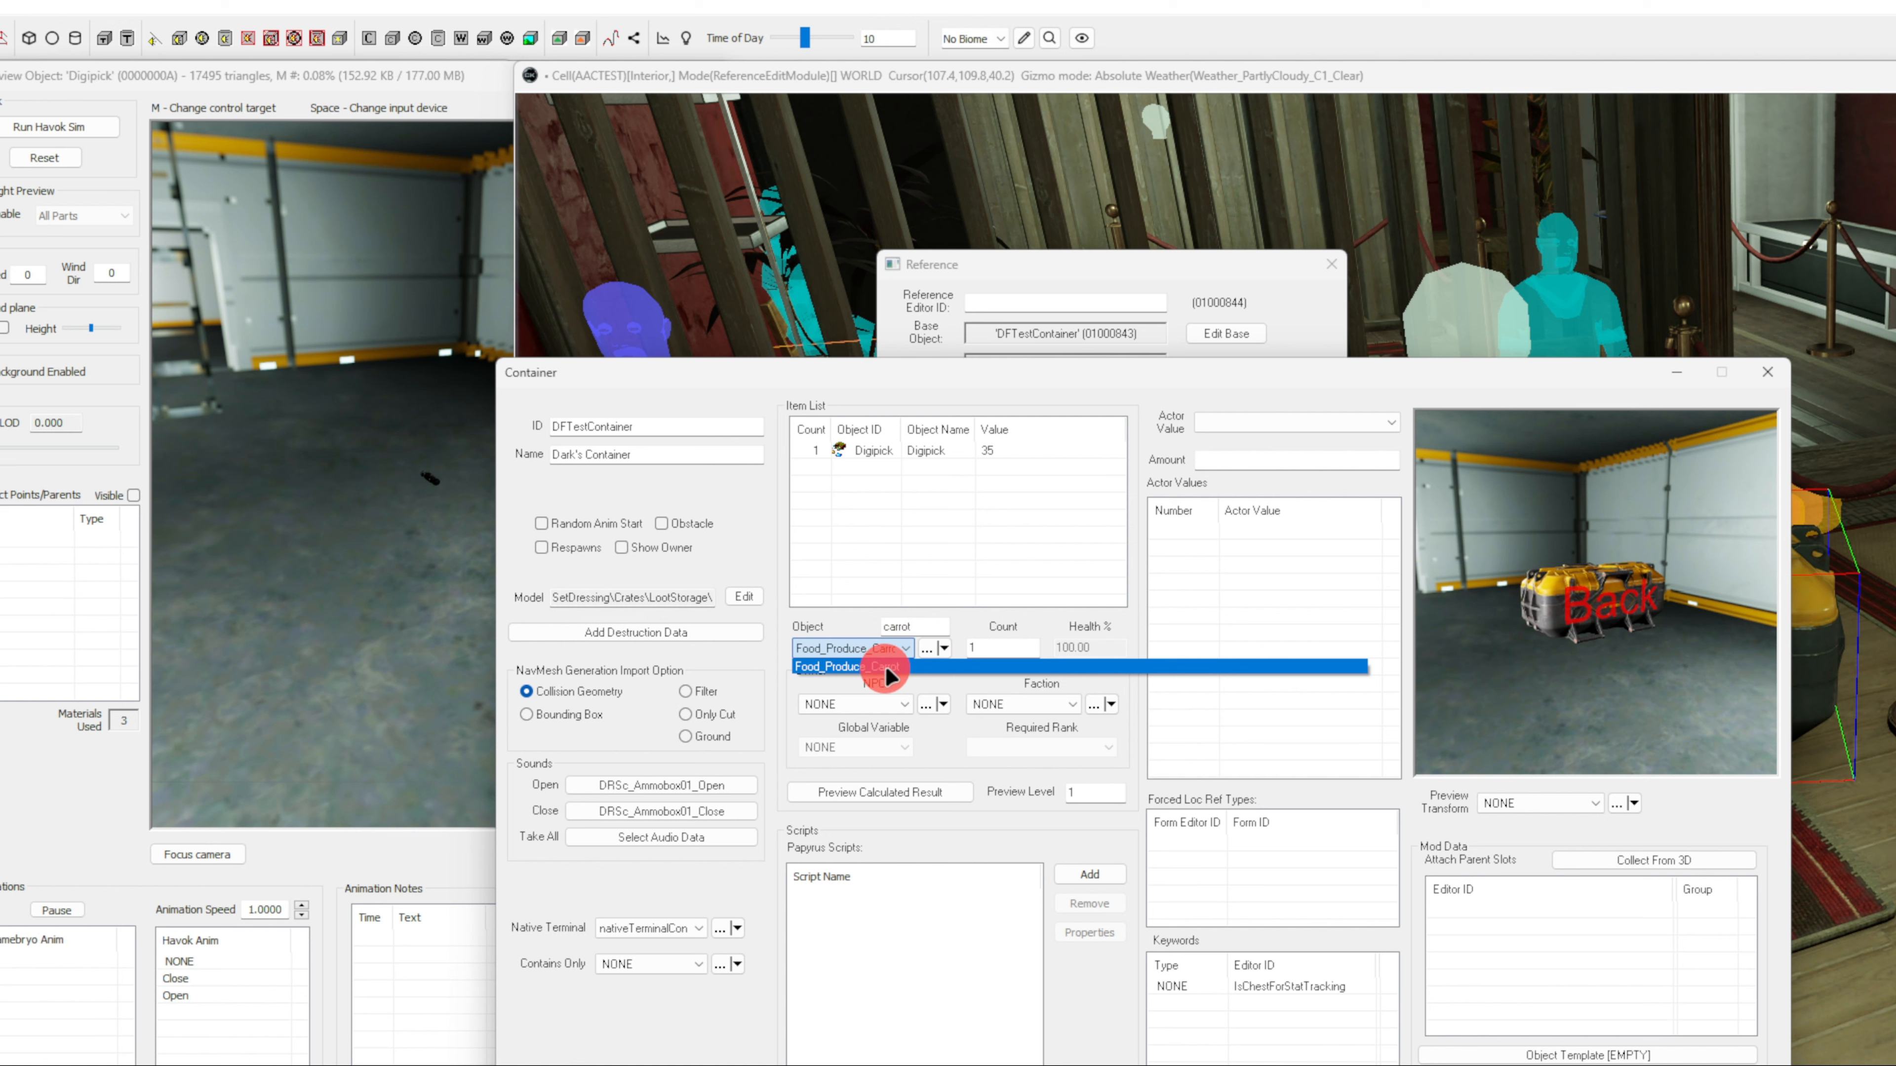
left_click(886, 666)
right_click(897, 491)
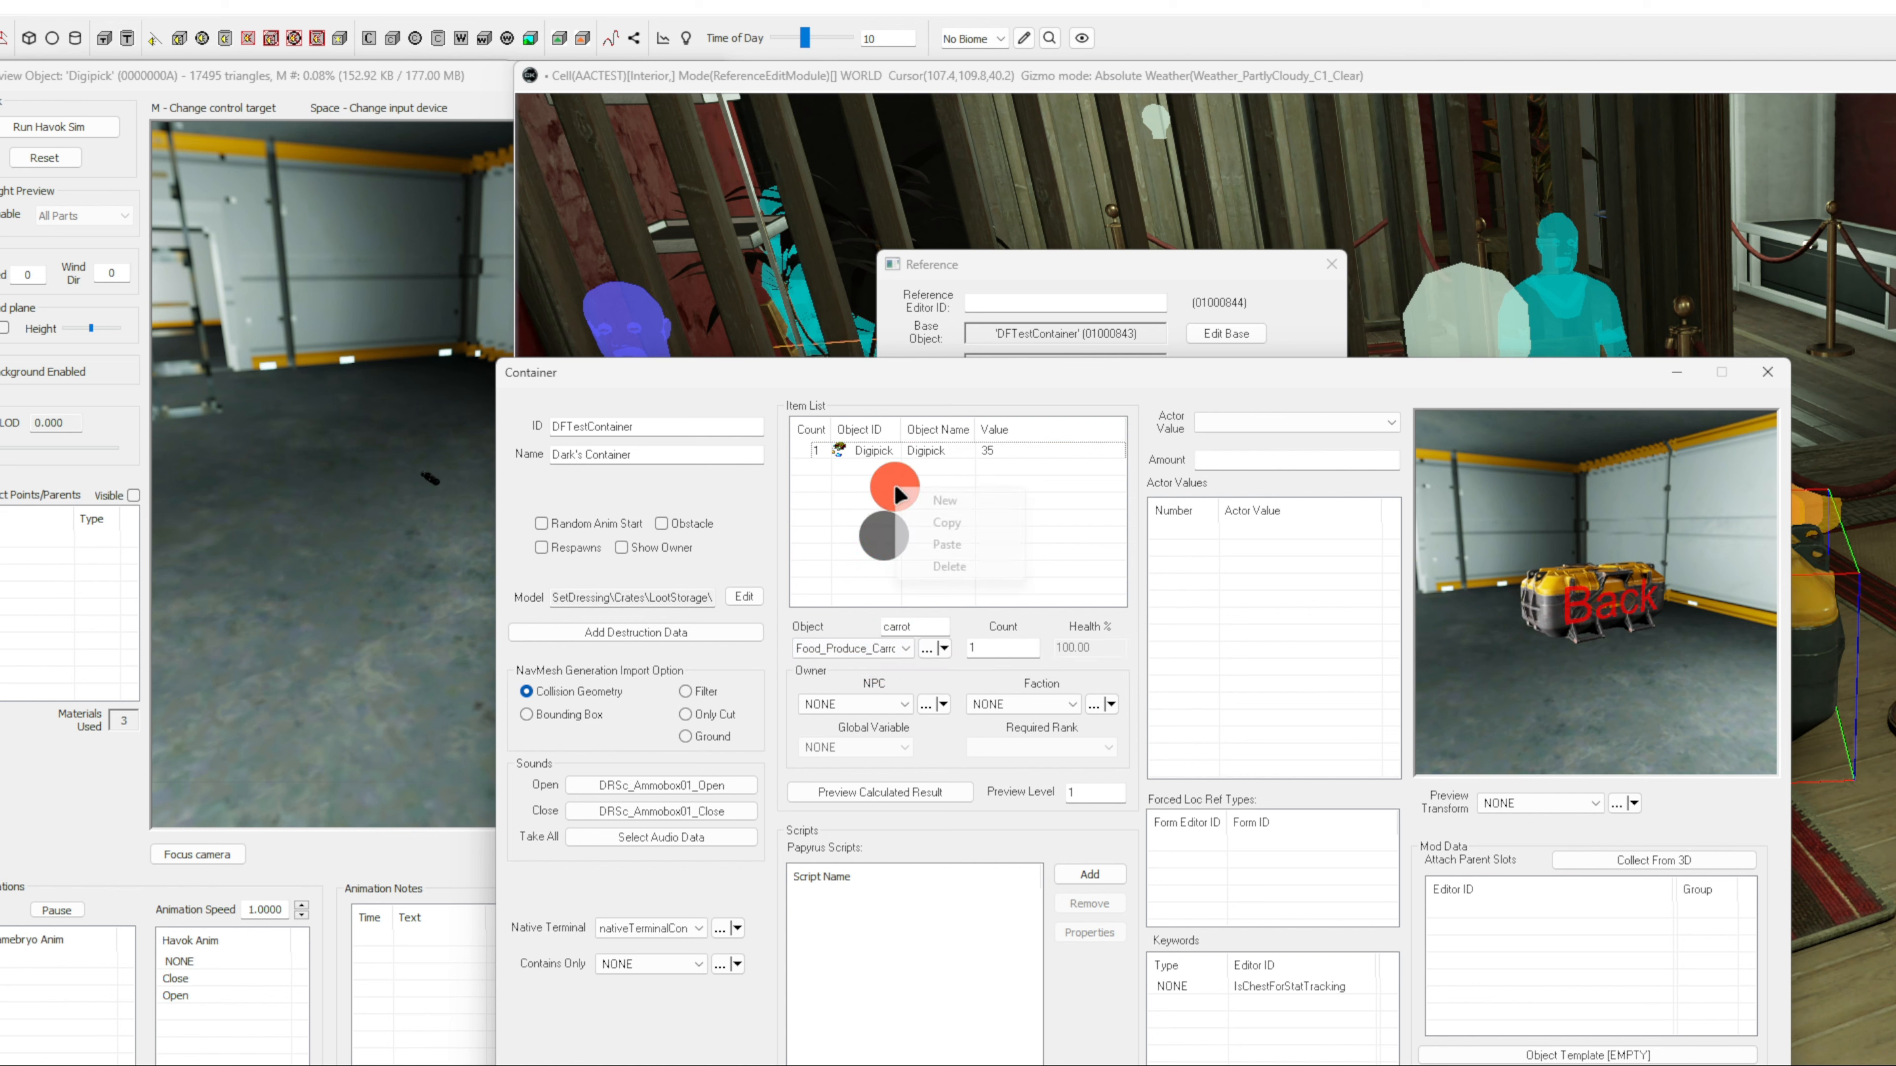
left_click(920, 503)
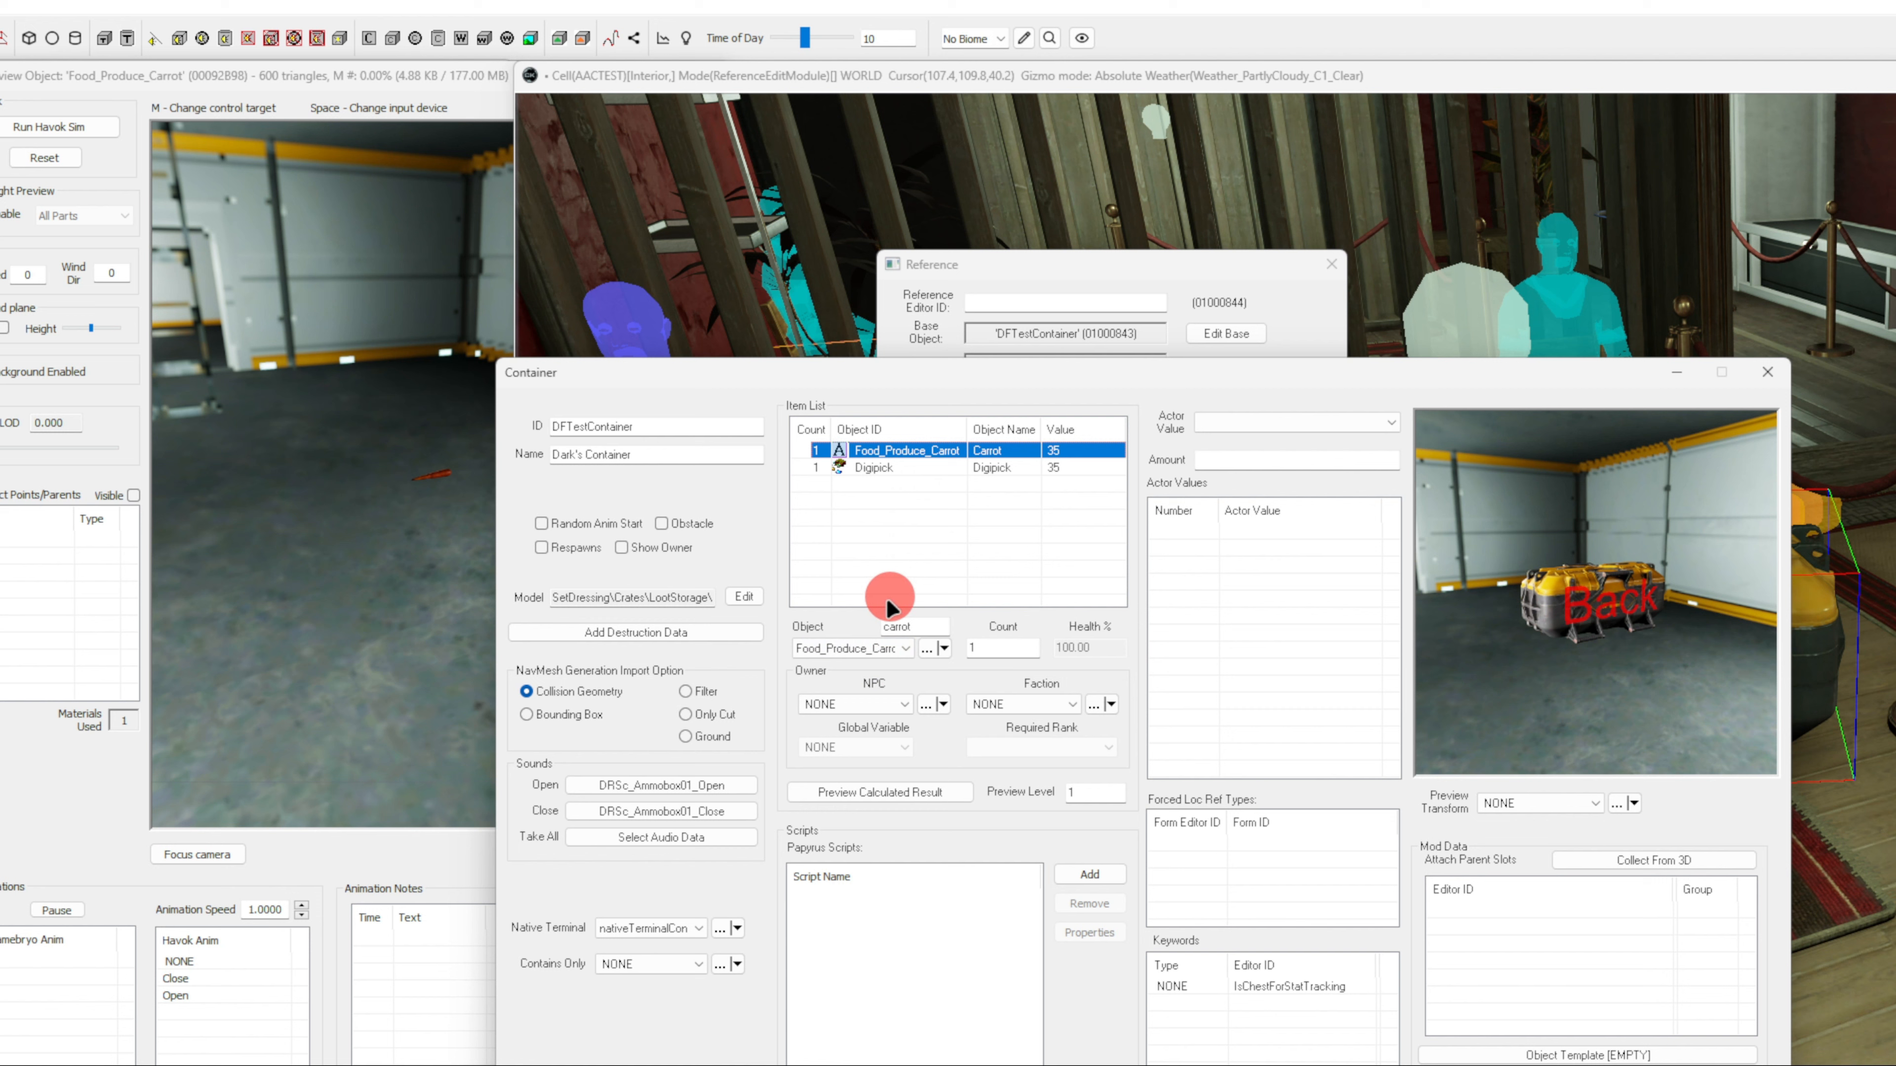
Set the count of the Food_Produce_Carrot entry to 10 and select the object filter text
left_click(892, 650)
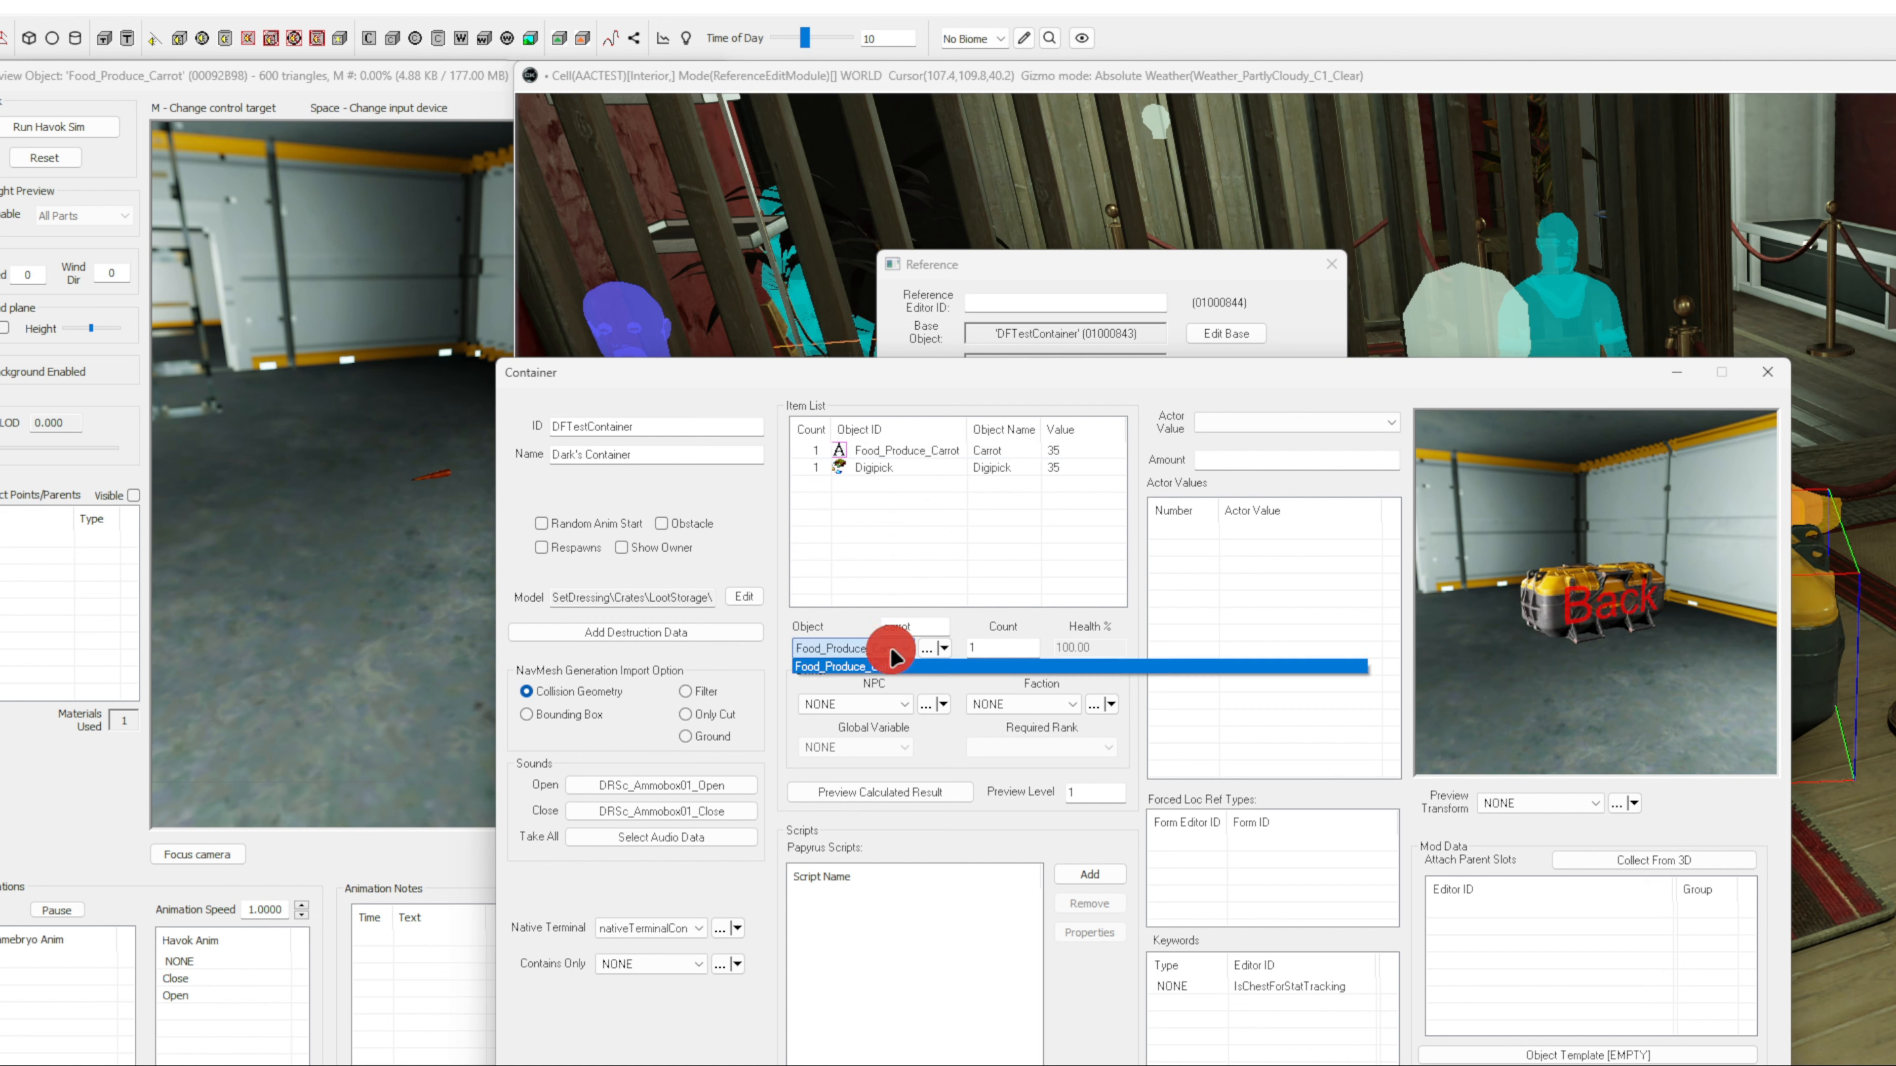
left_click(890, 646)
left_click(923, 451)
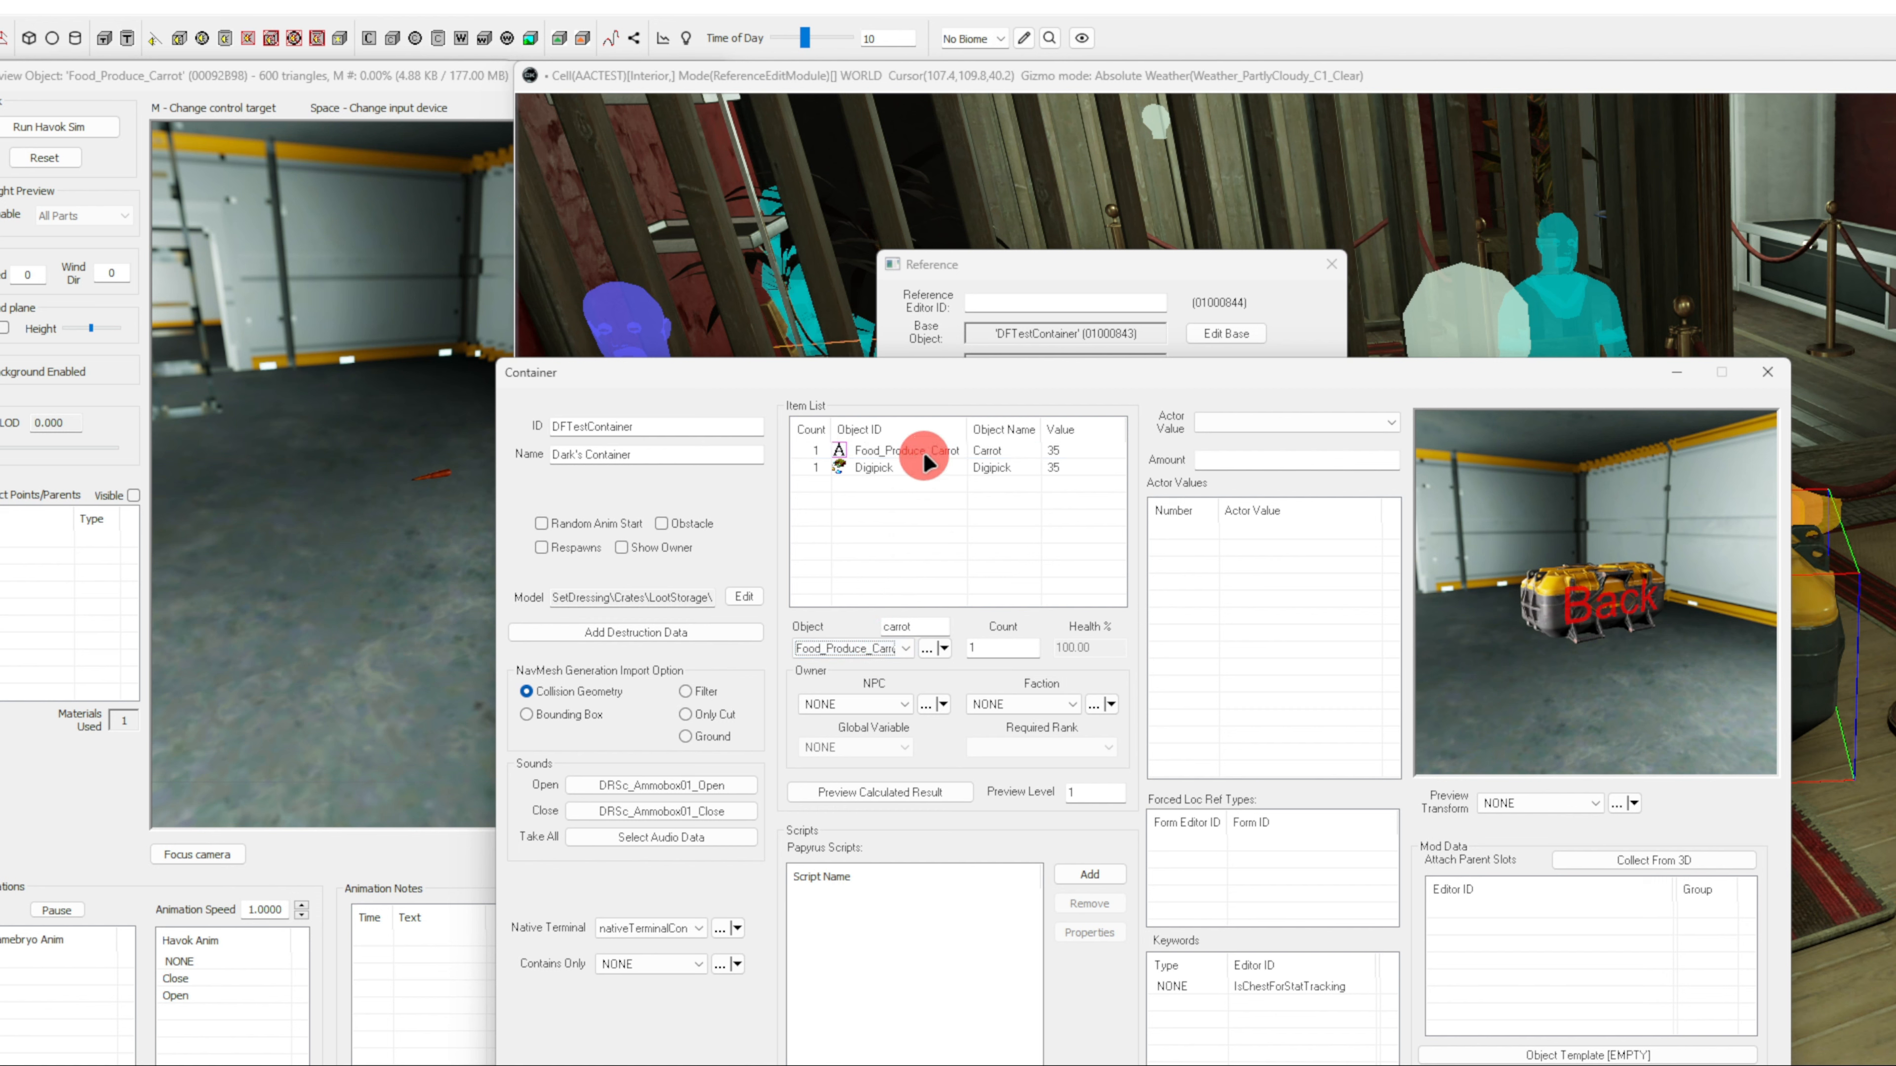
left_click(993, 646)
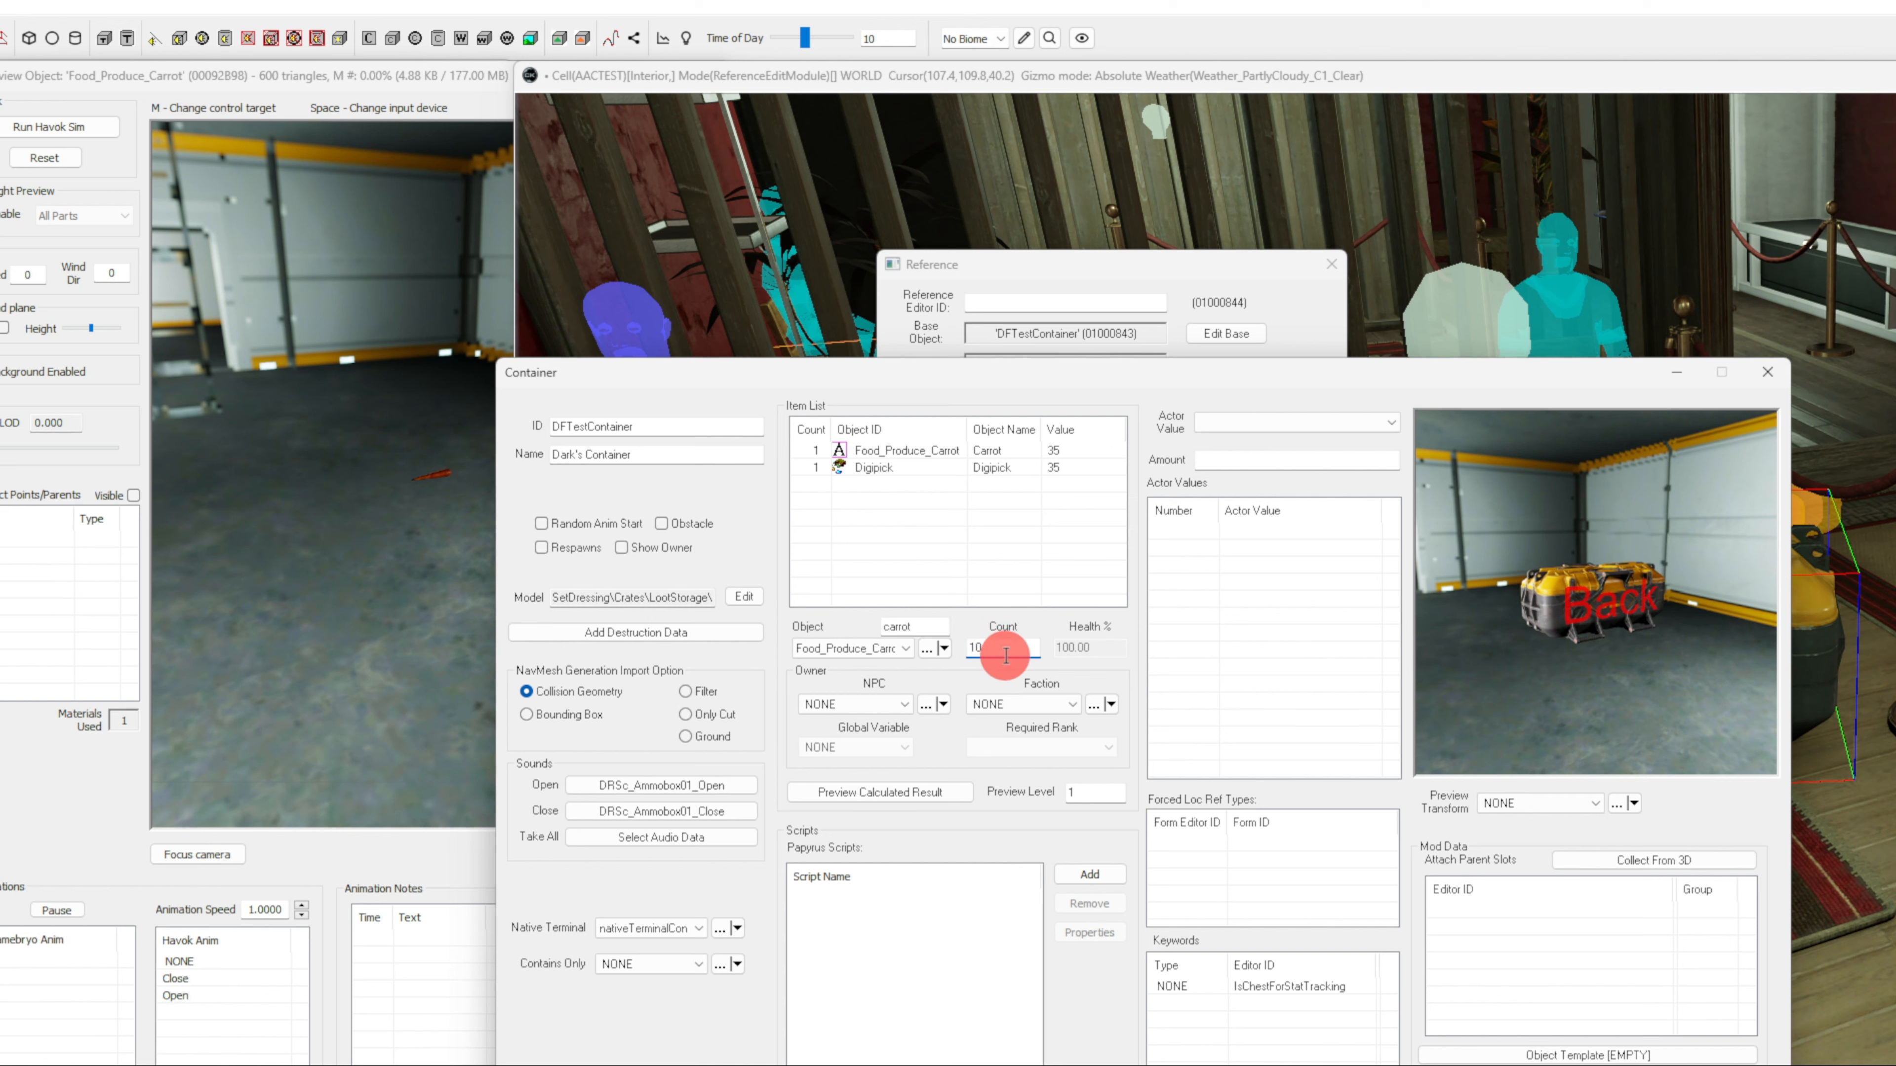
left_click_drag(933, 627, 844, 622)
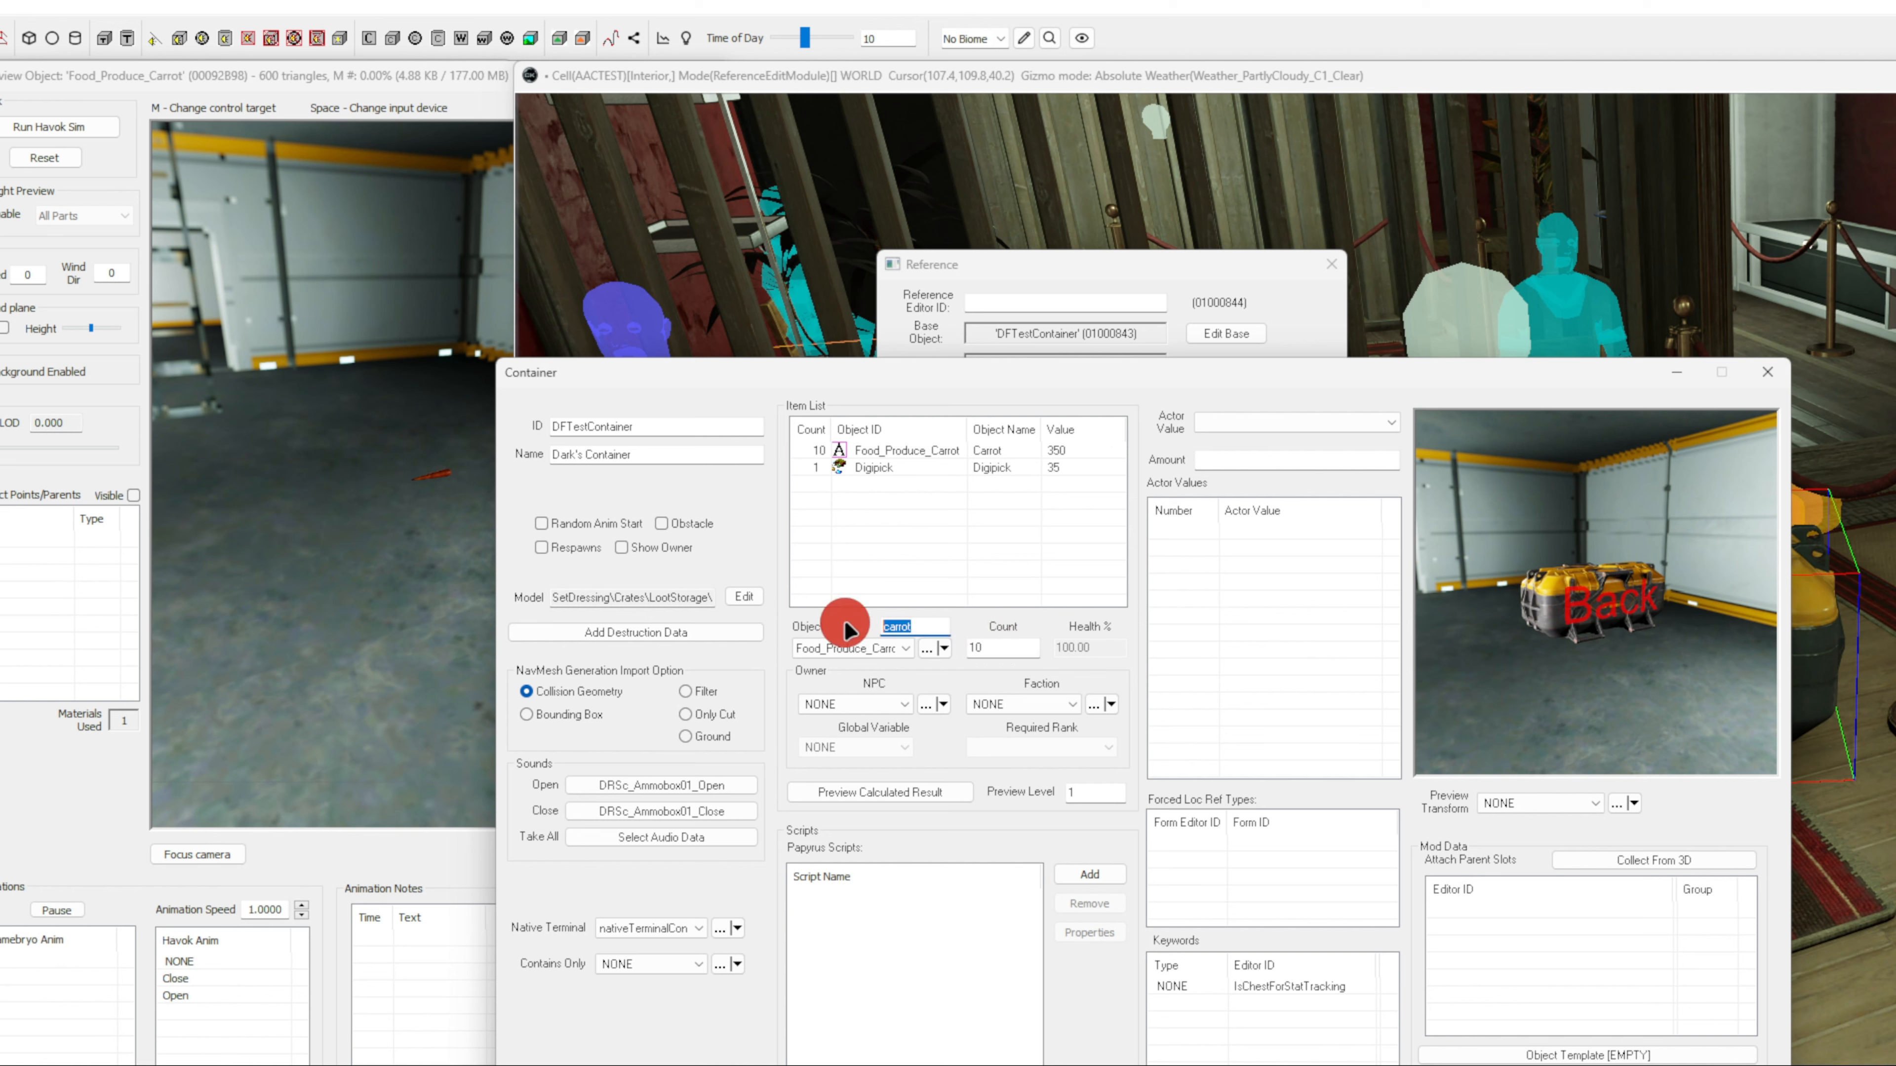
Clear the object filter and add another new entry to the container's item list
key("BackSpace")
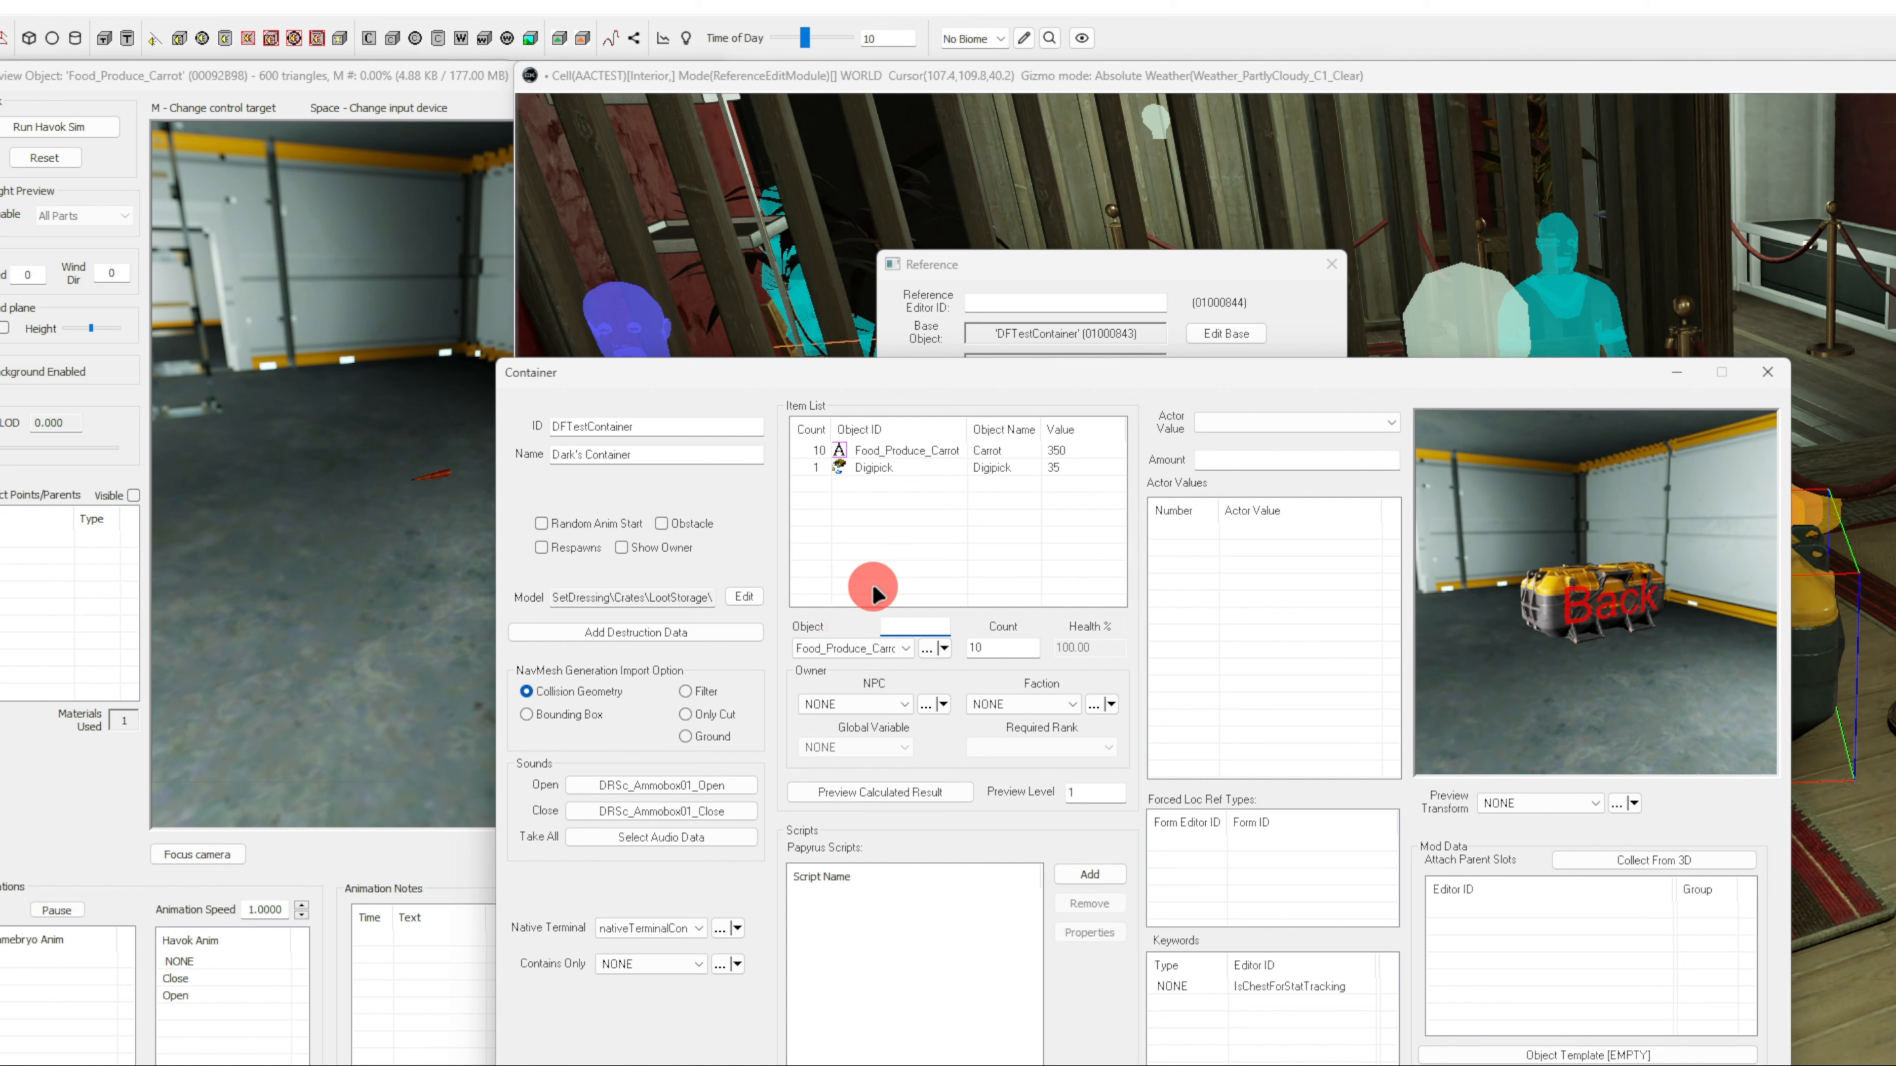
left_click(892, 520)
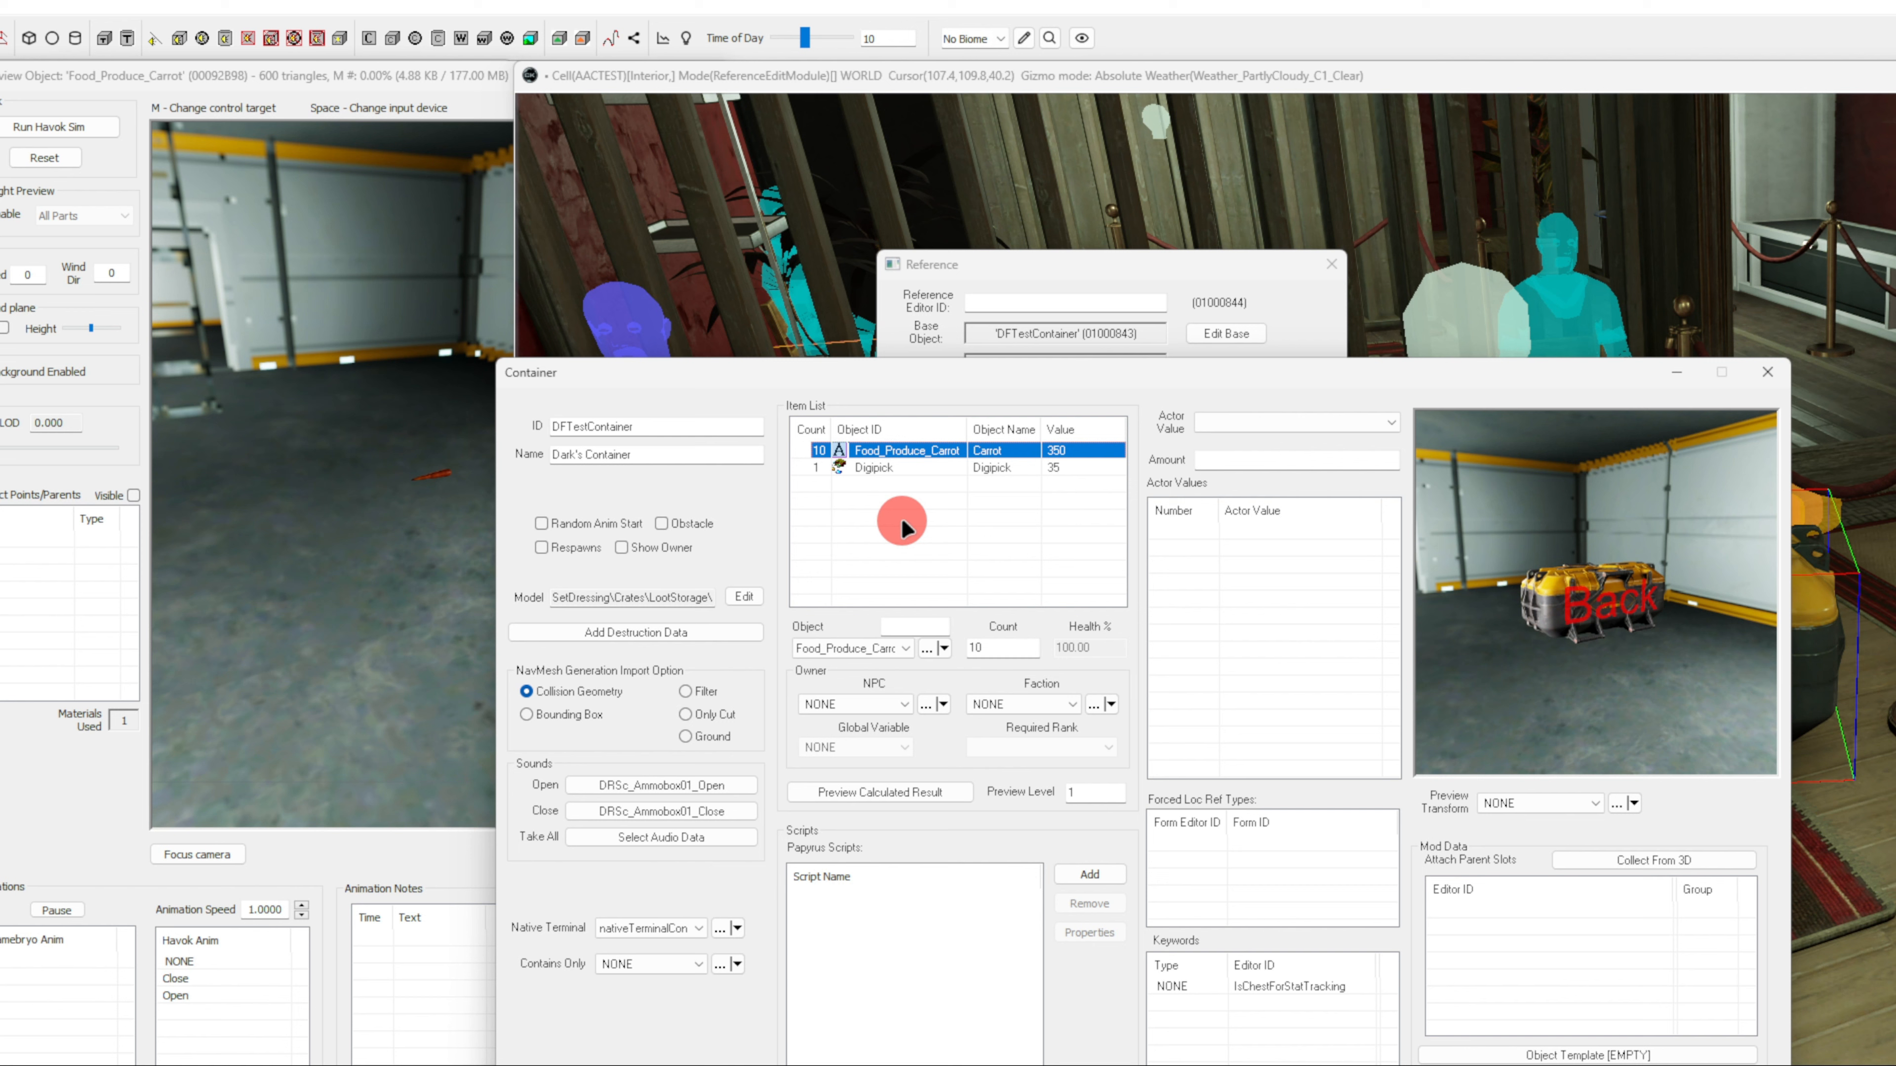
left_click(903, 528)
right_click(903, 529)
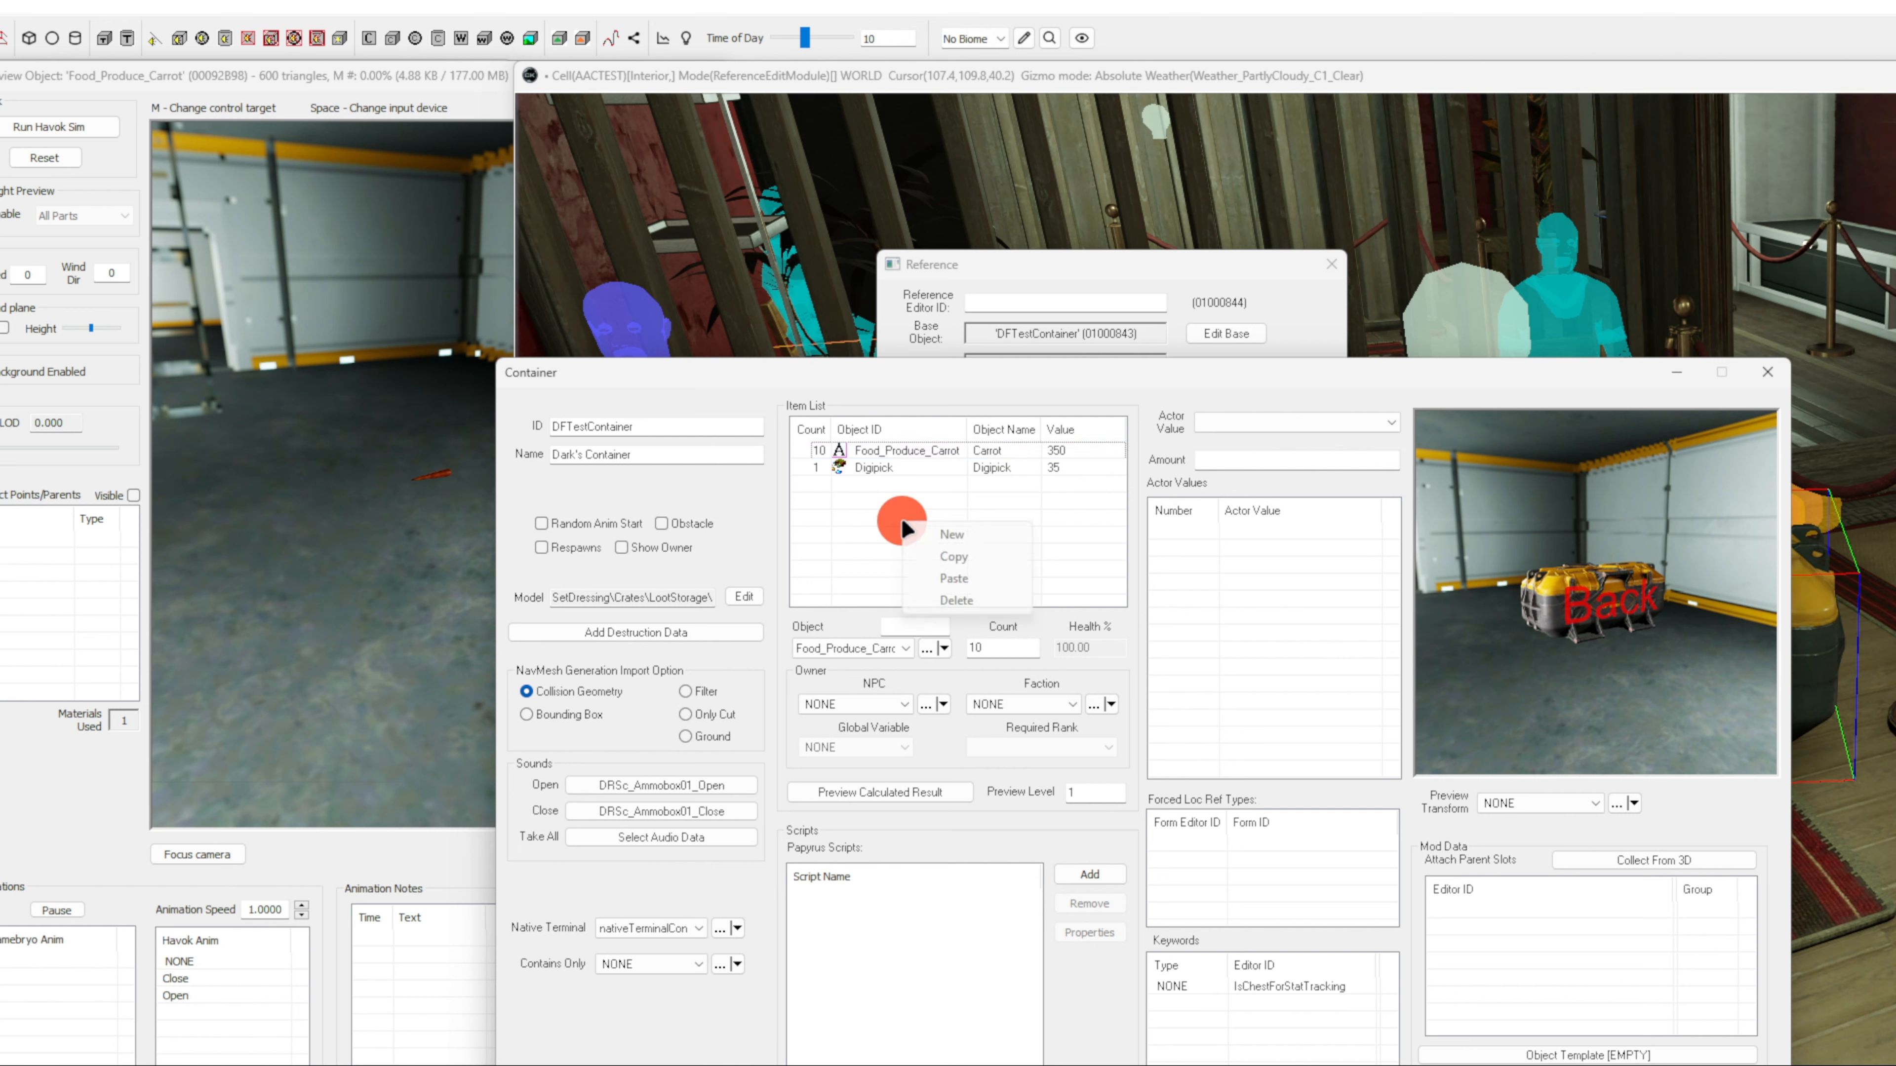
left_click(926, 535)
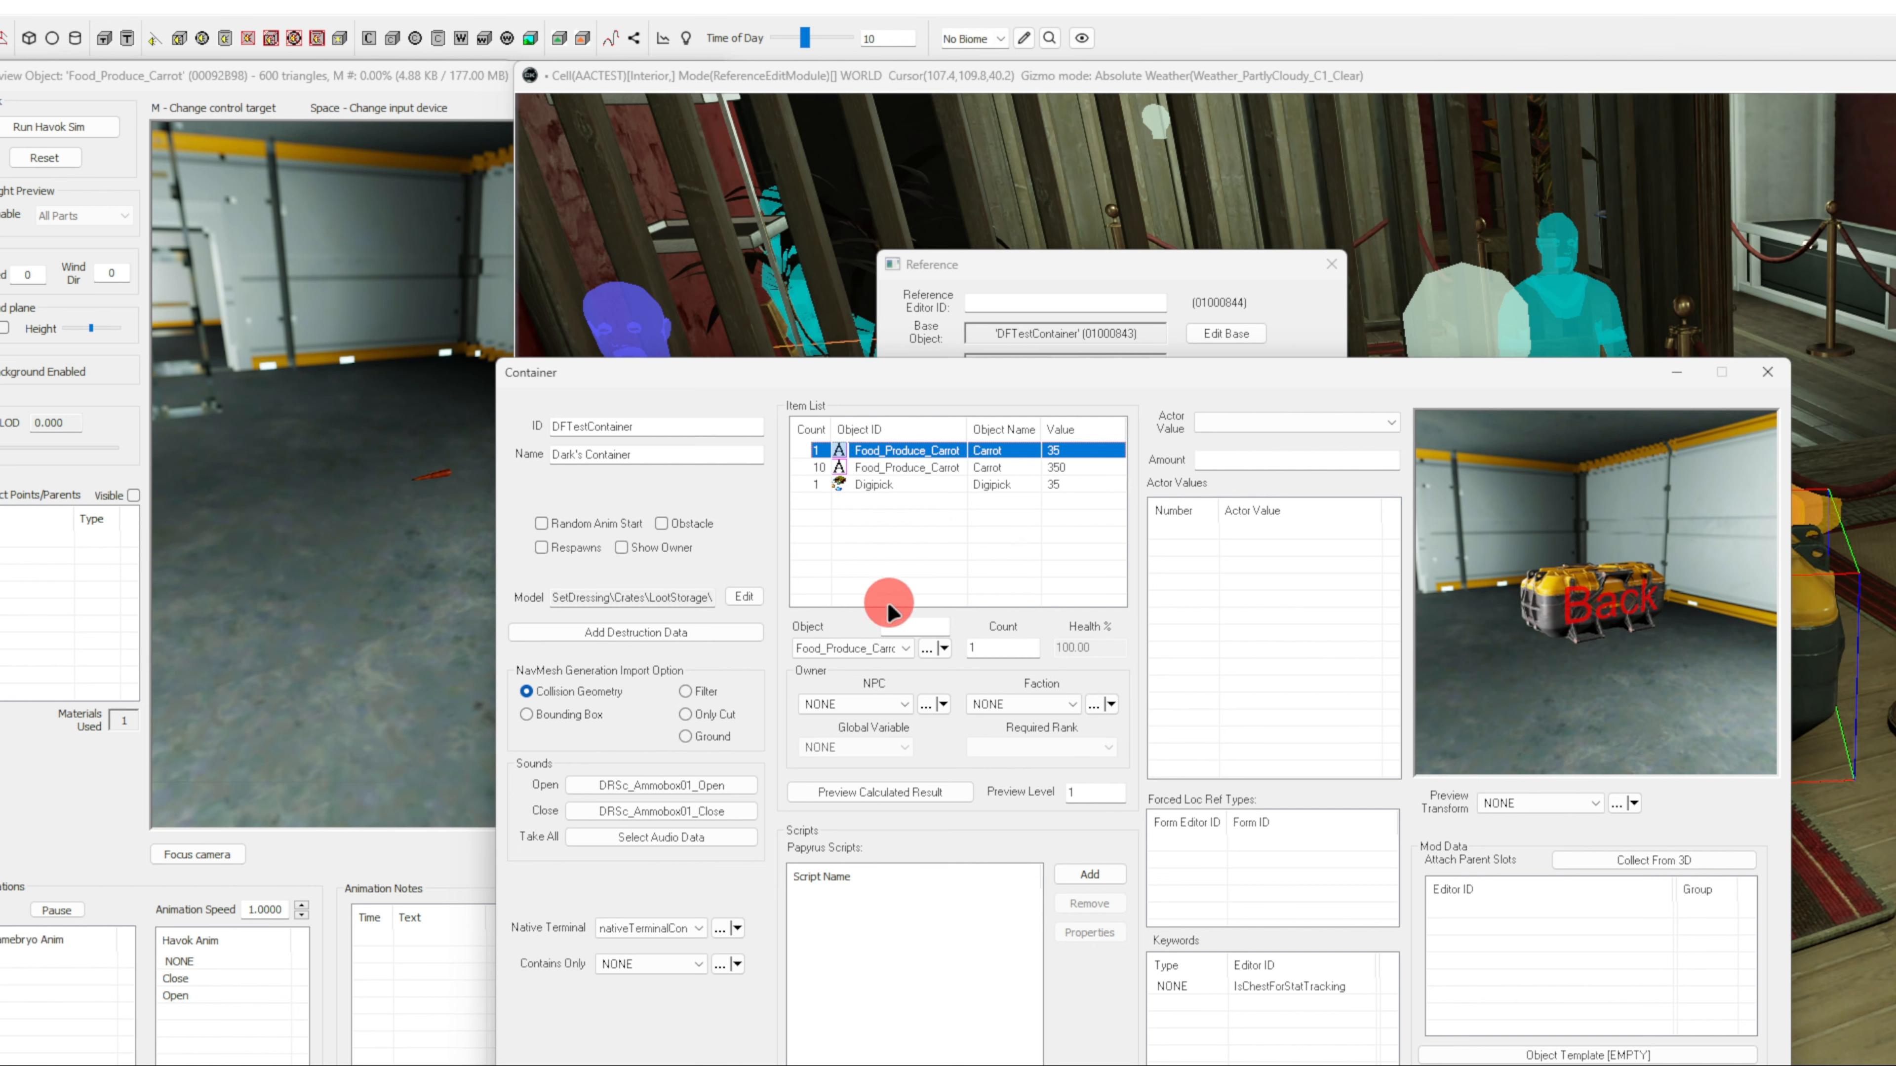
Browse the leveled lists starting with LL and set the new entry's object to LL_Aid_Affl_Basic_Leveled
left_click(860, 646)
type("ll")
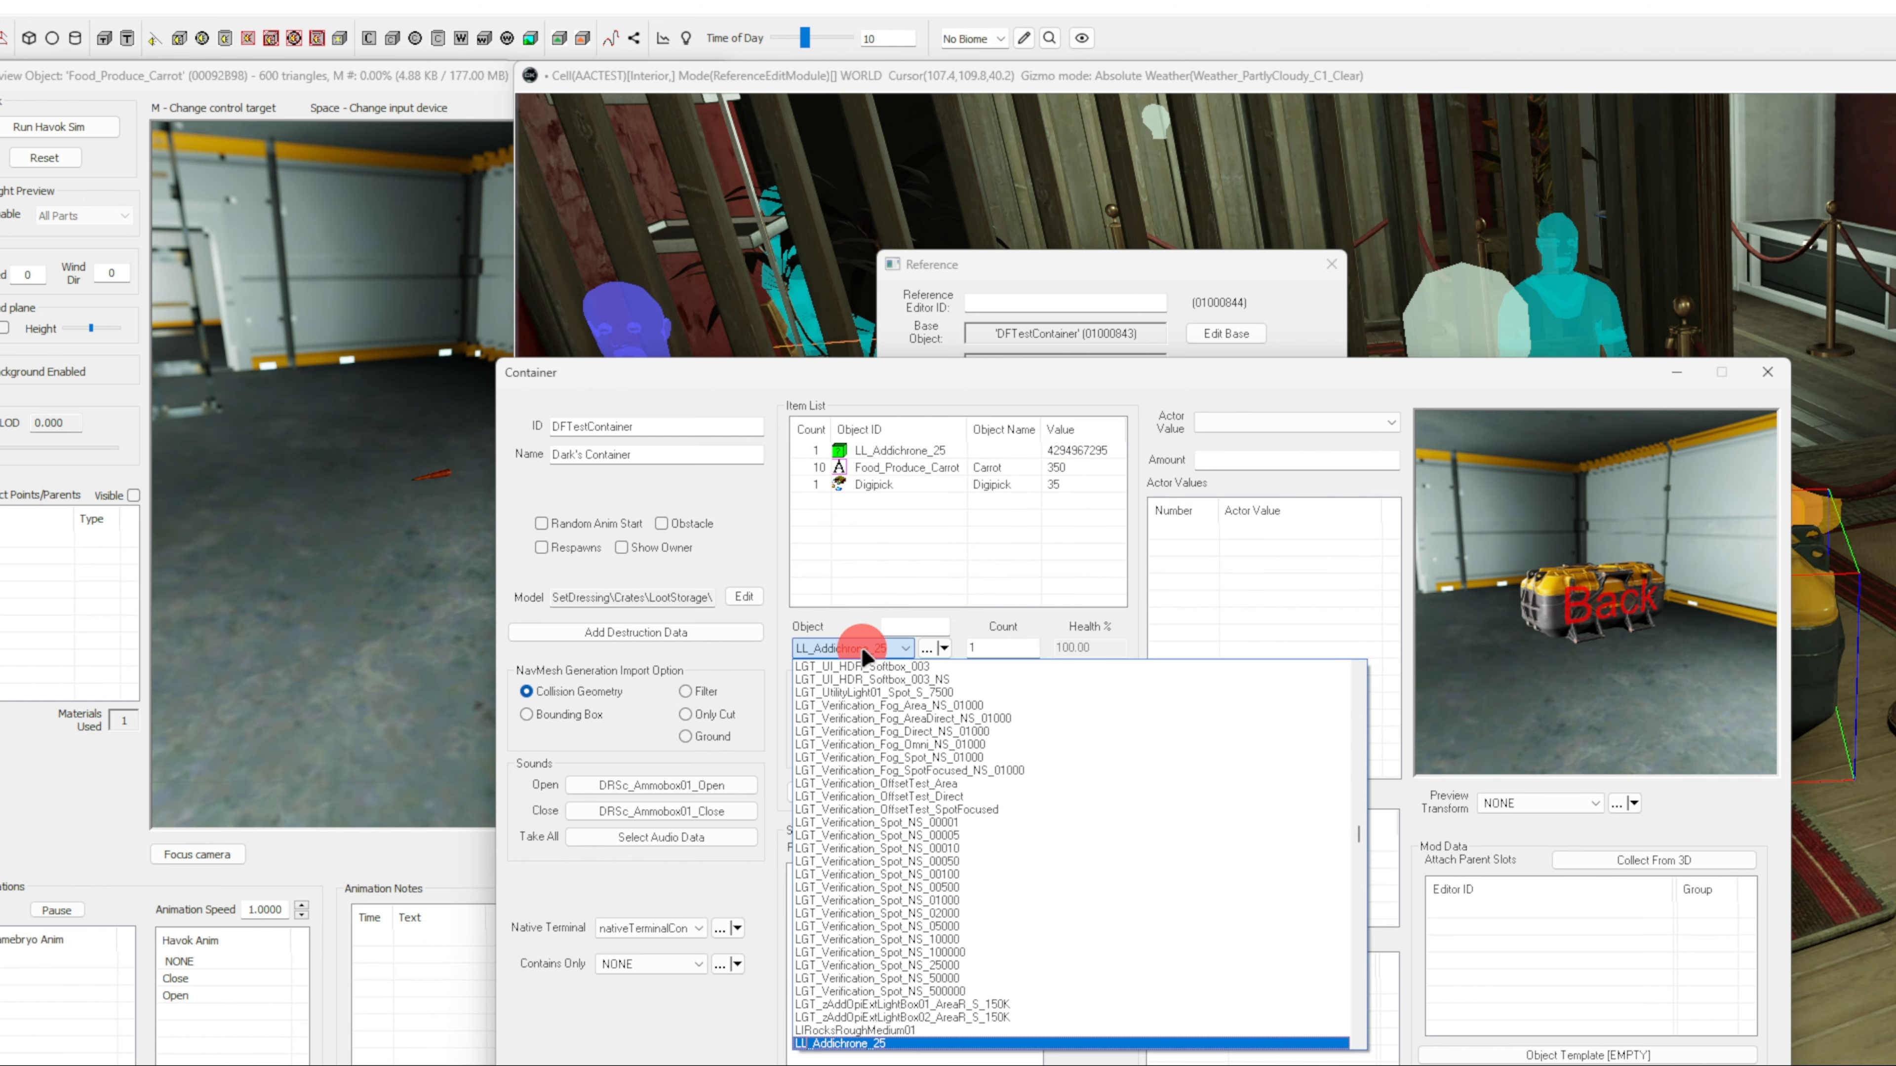
scroll(890, 734, "down", 7)
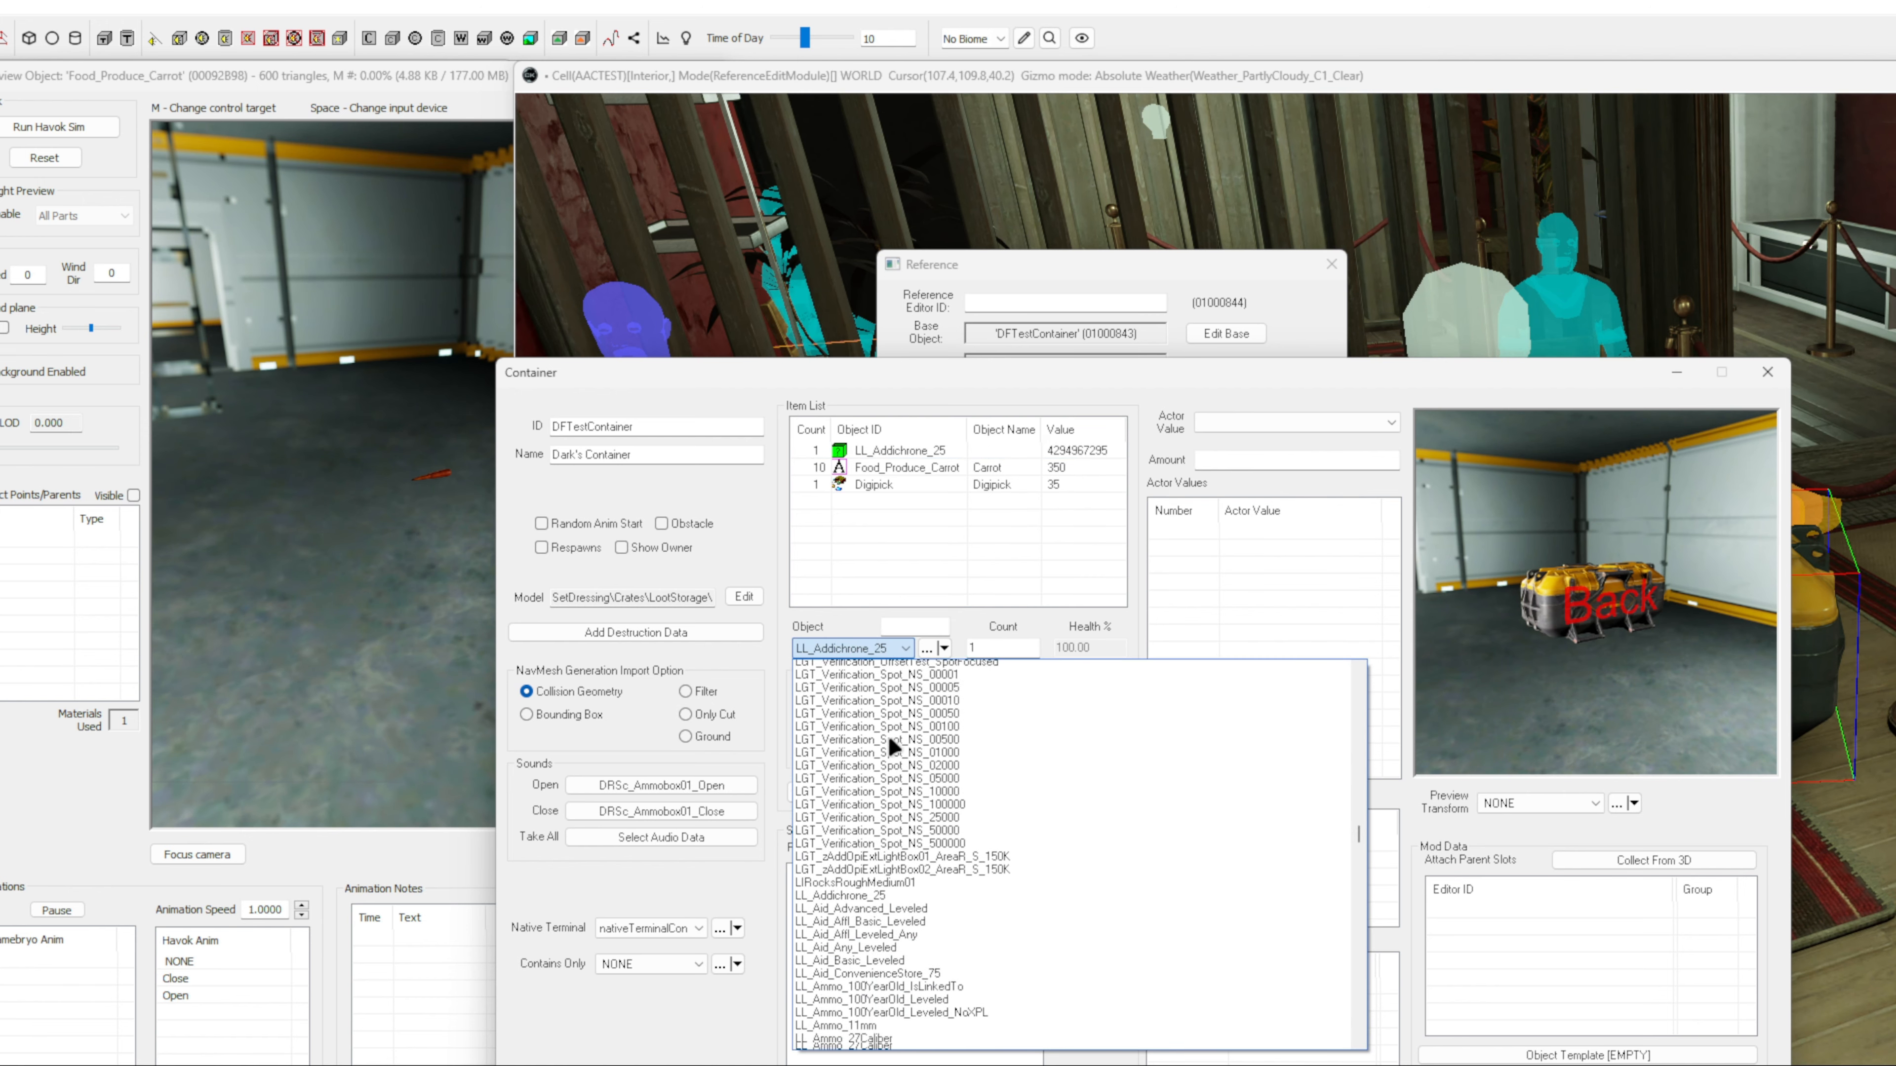
scroll(931, 774, "down", 1)
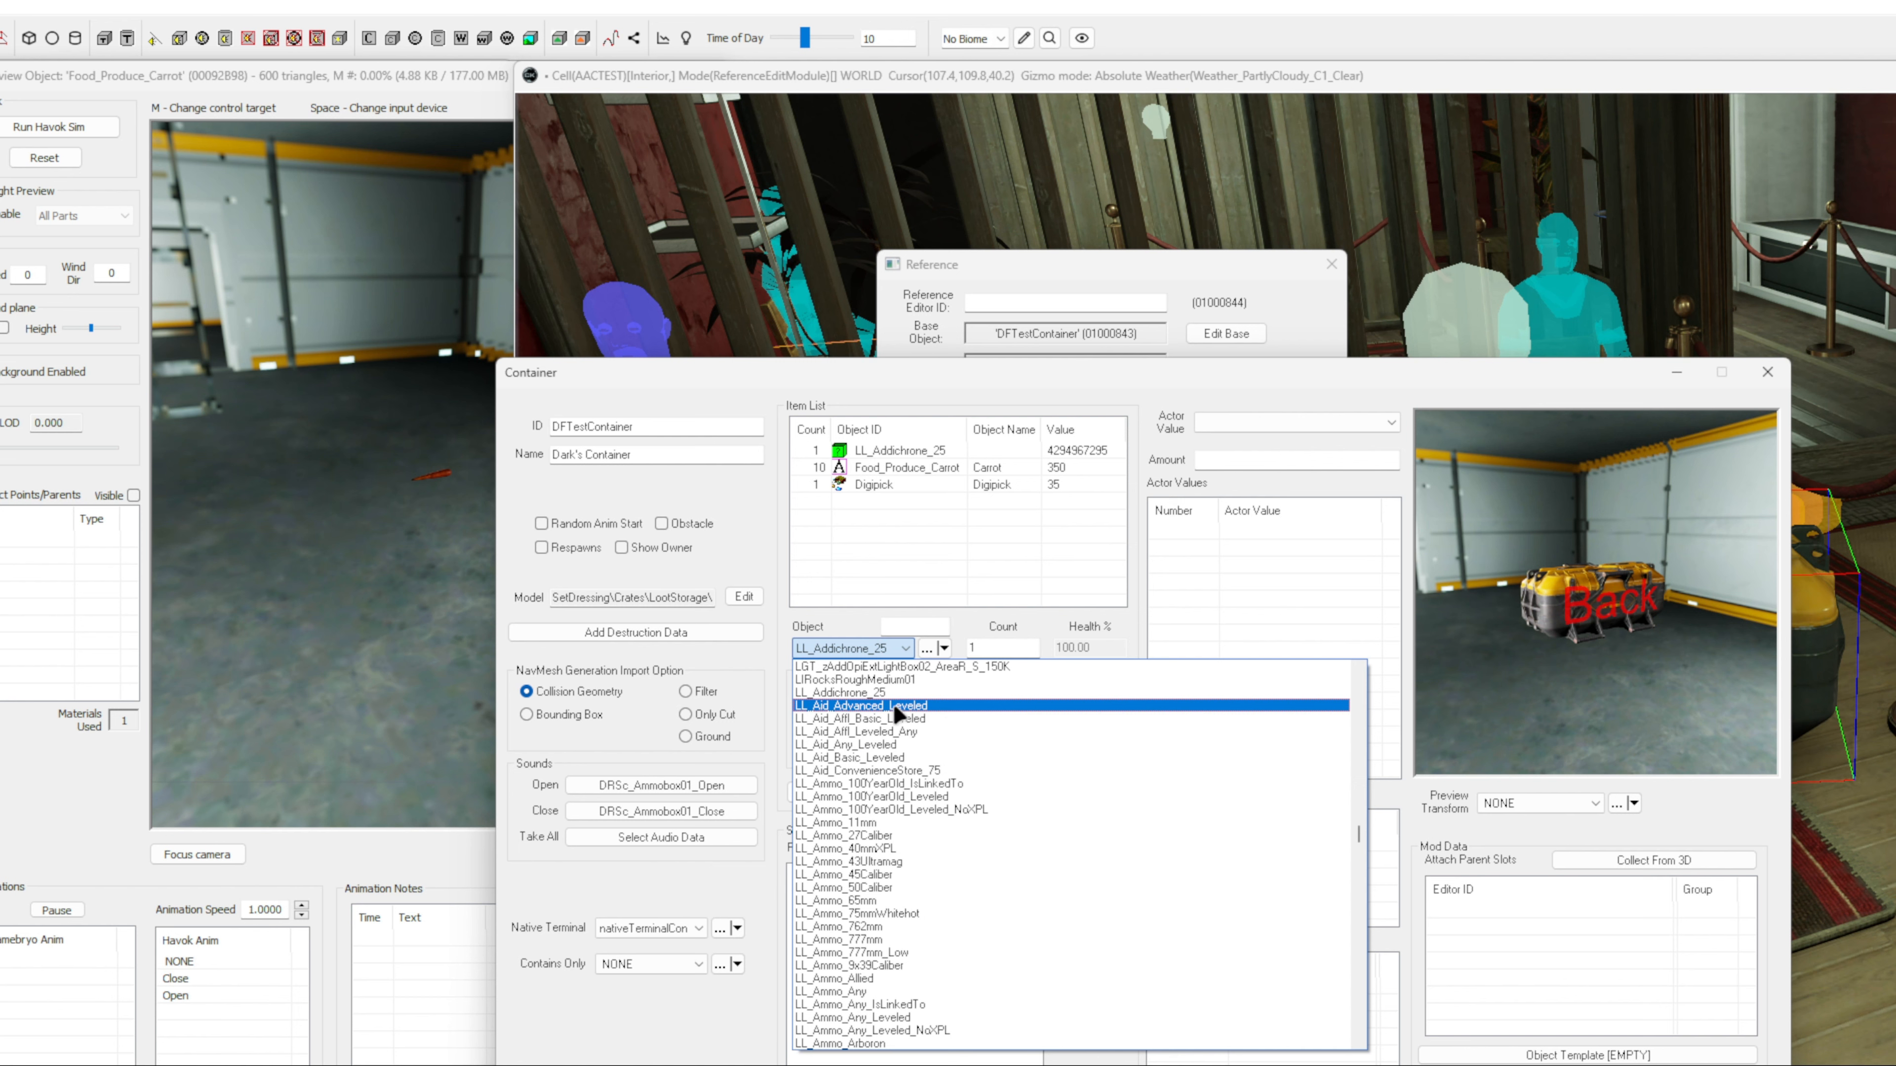
left_click(928, 717)
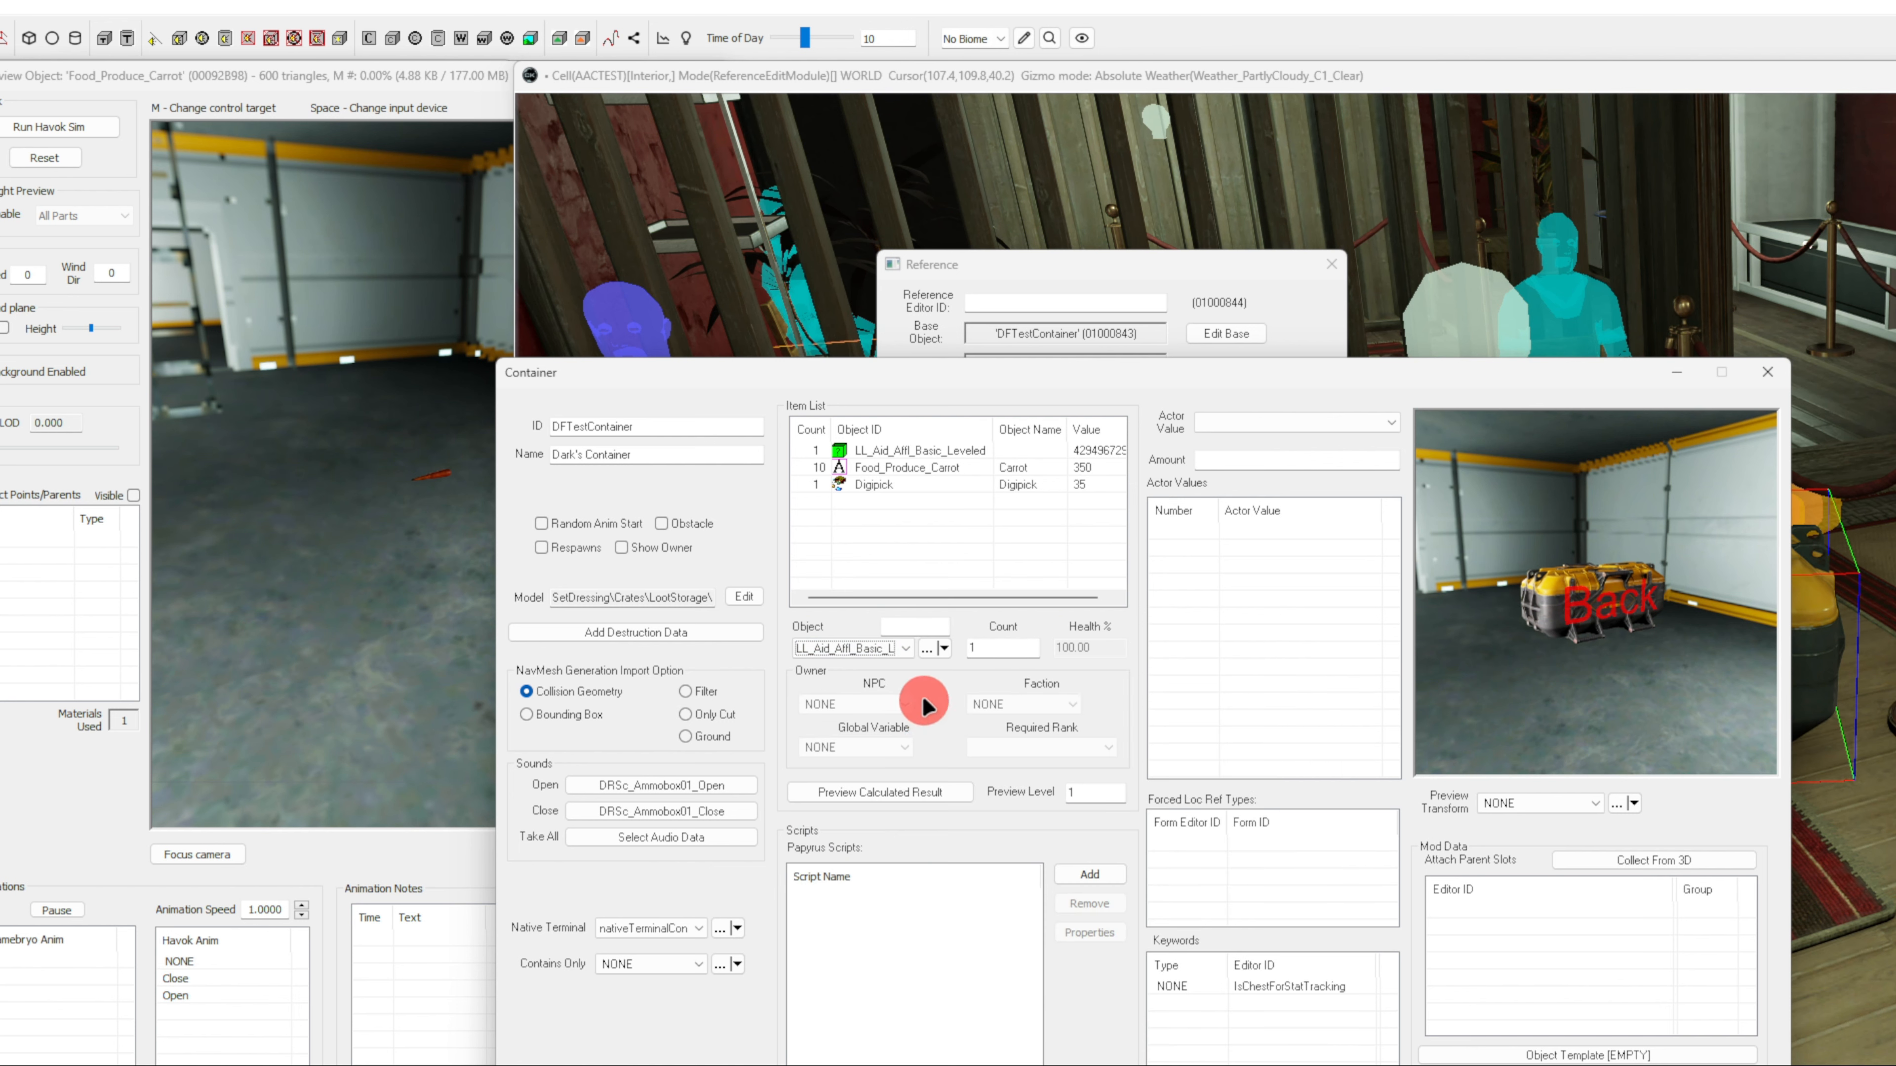
Open the LL_Aid_Affl_Basic_Leveled leveled item, examine its entries and their levels, and close it
left_click(926, 447)
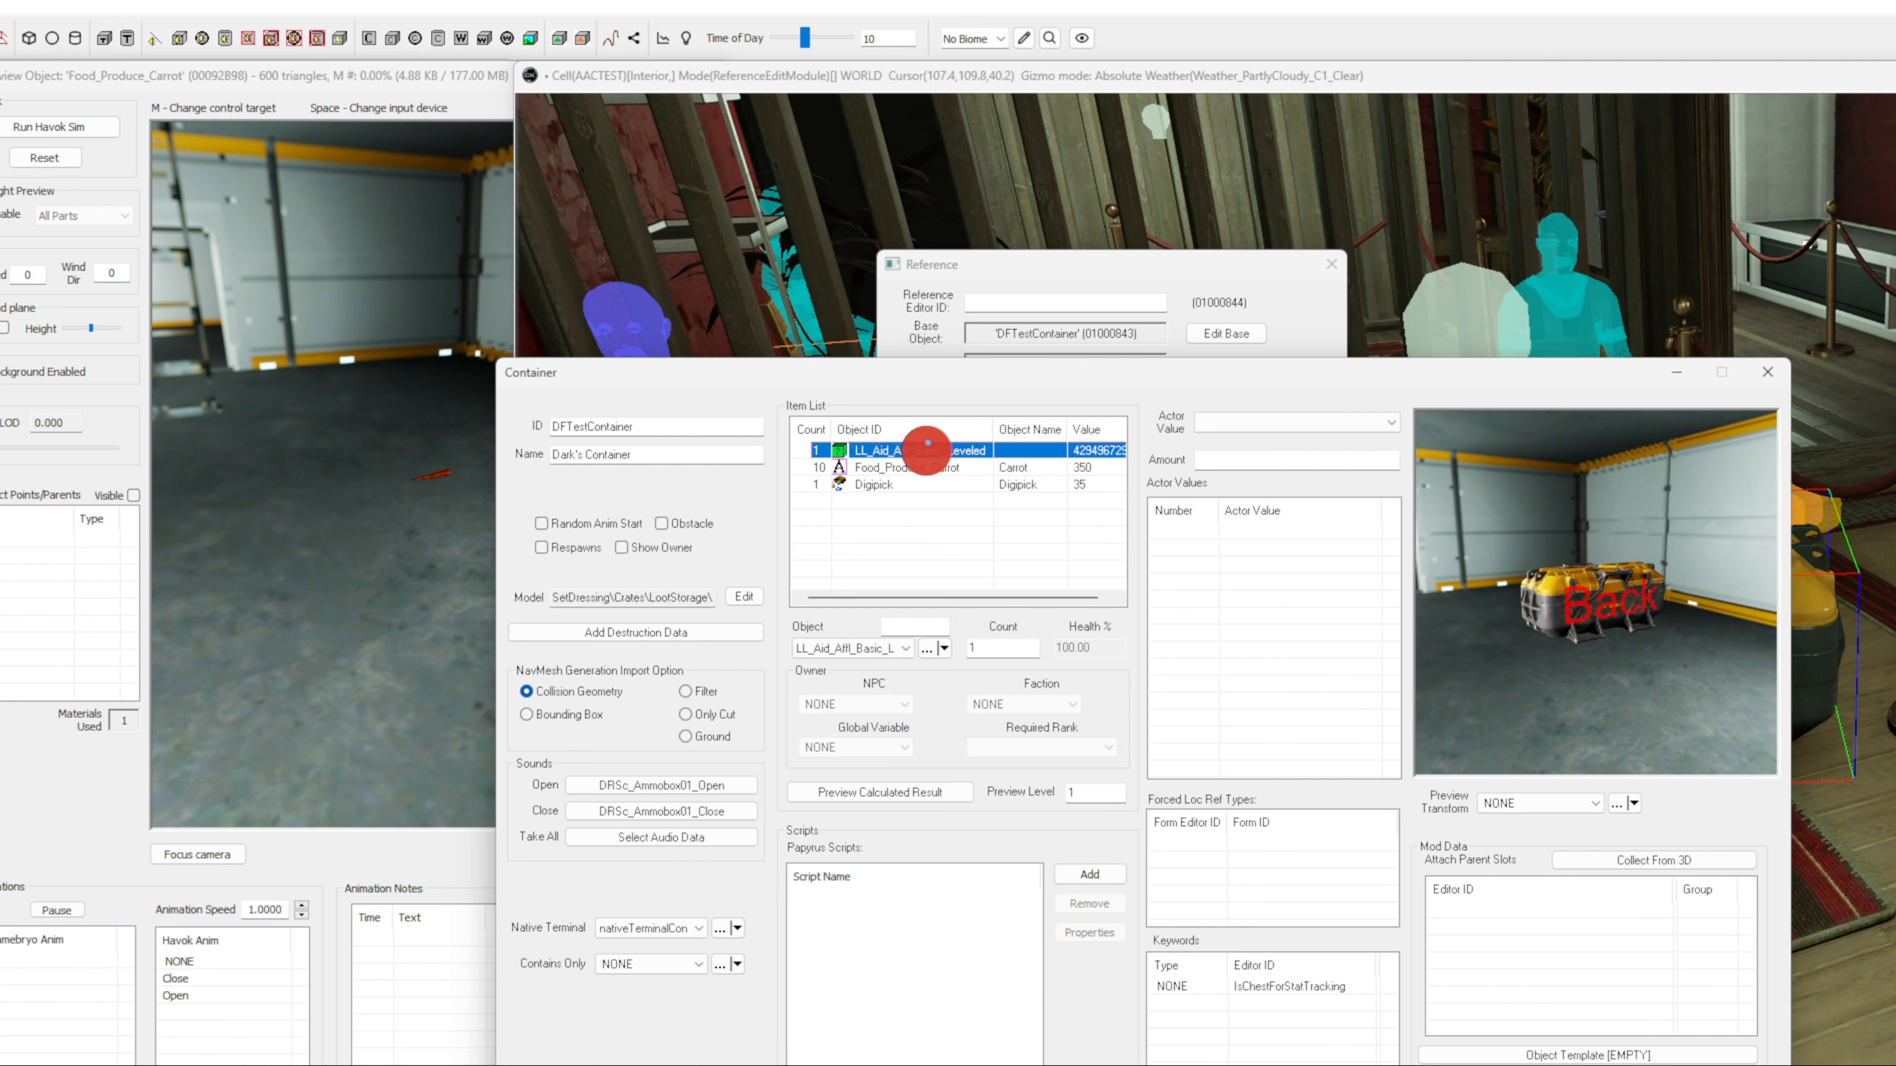
double_click(941, 514)
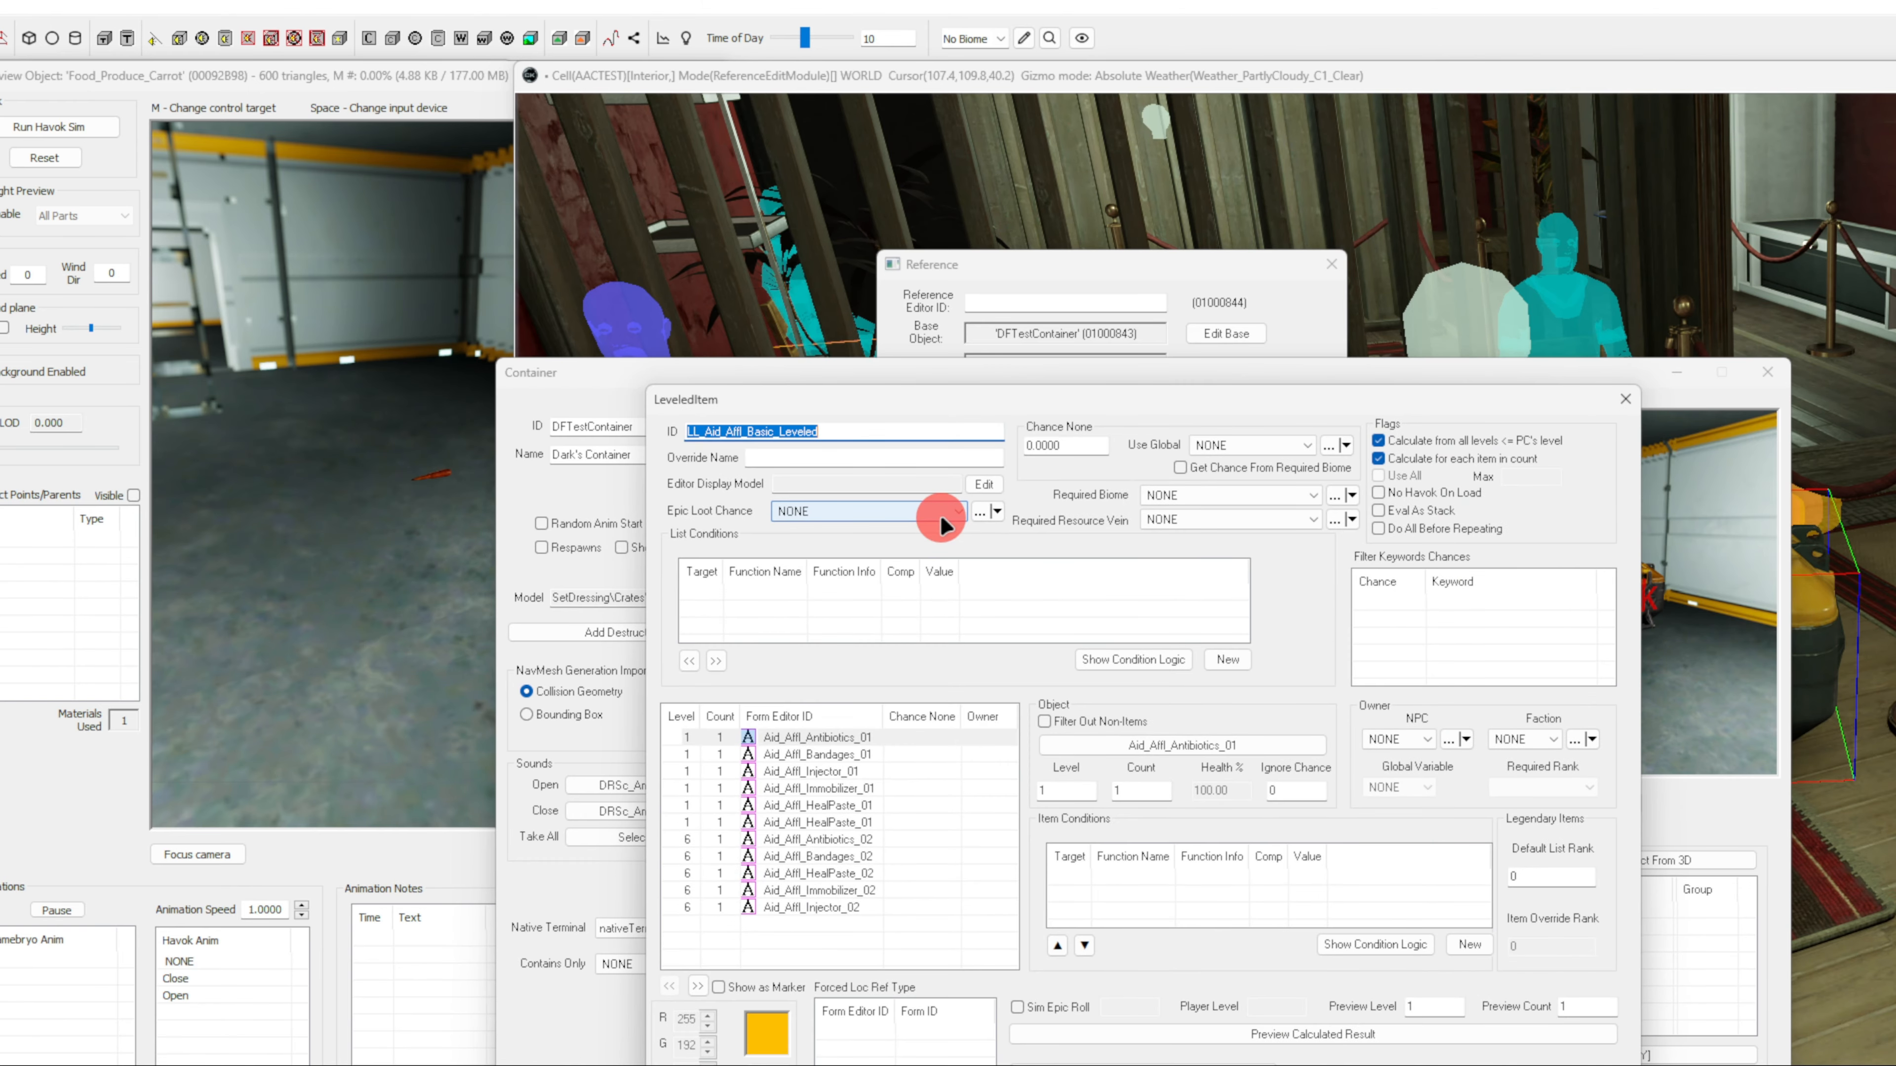
left_click(860, 739)
mouse_move(861, 741)
left_mouse_down()
mouse_move(827, 821)
mouse_move(834, 913)
left_mouse_up()
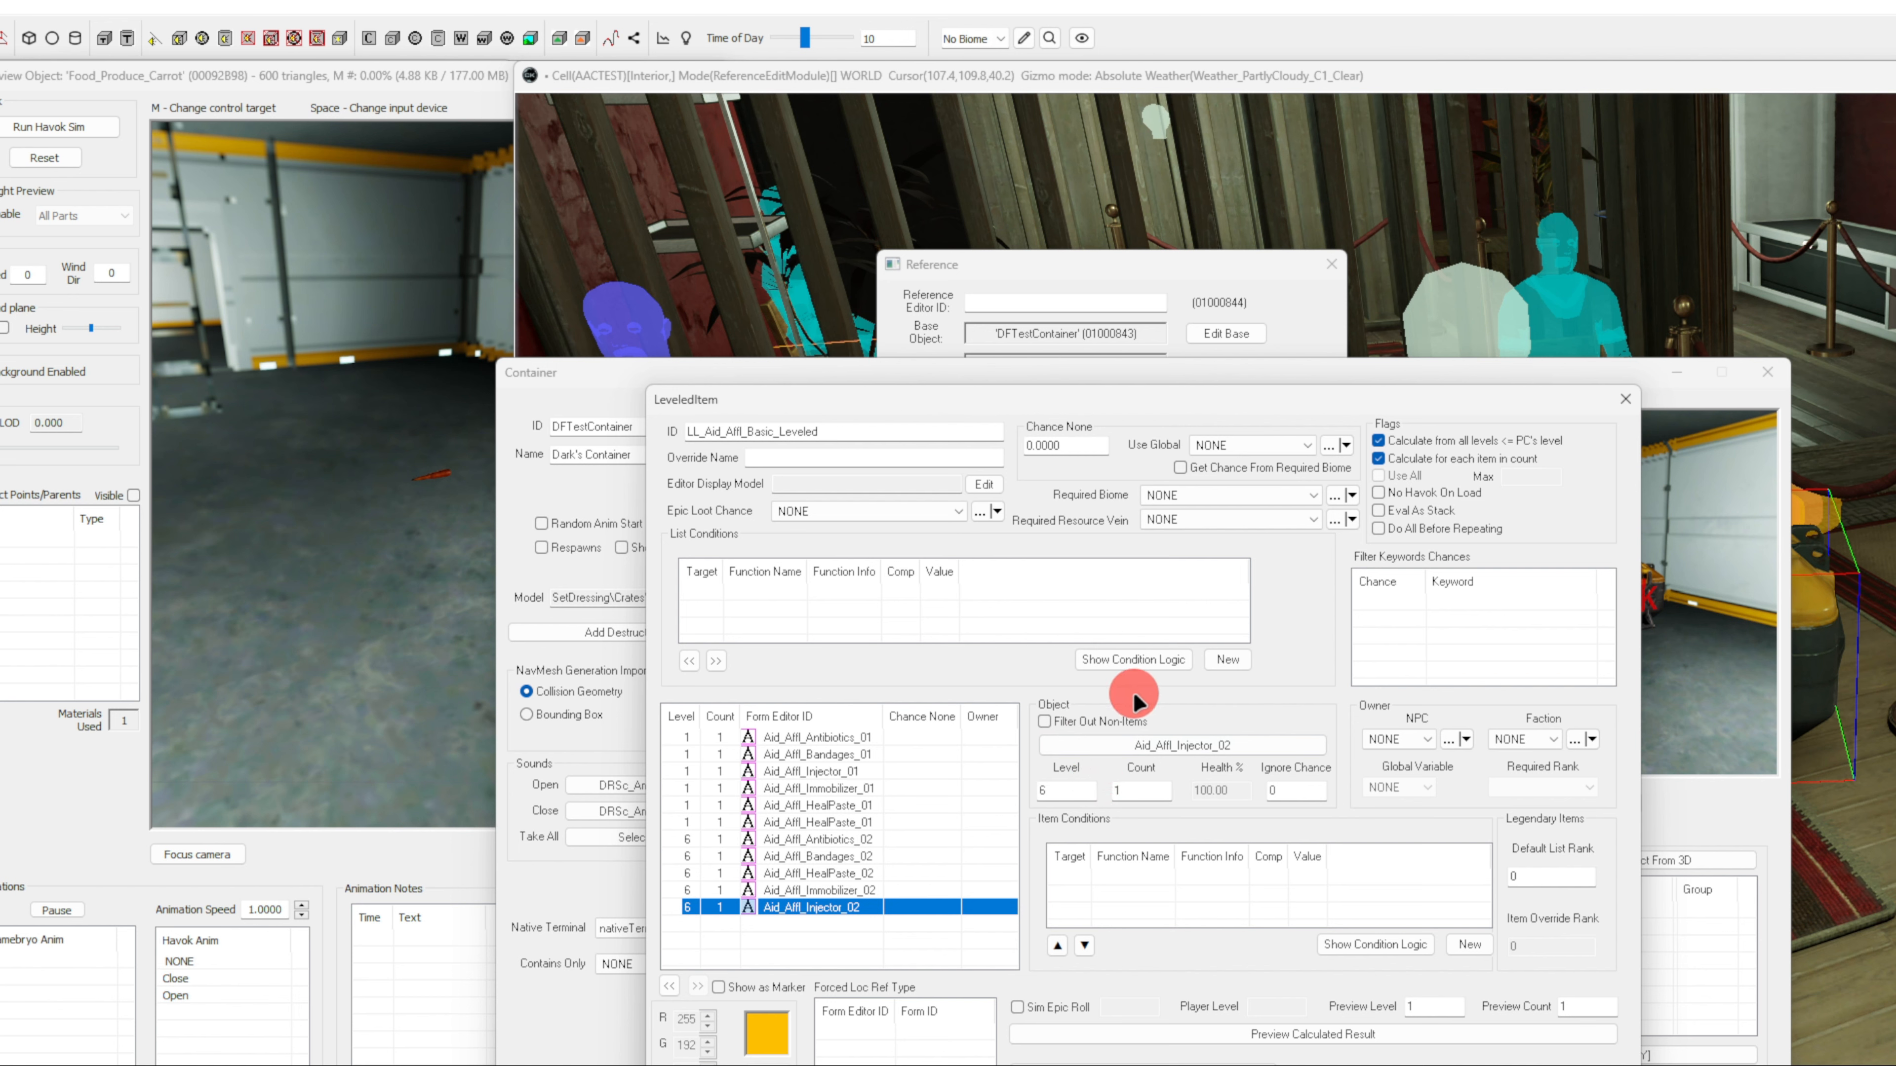
left_click(1621, 407)
Examine the NPC and faction owner options available for the Food_Produce_Carrot entry without choosing an owner
left_click(953, 475)
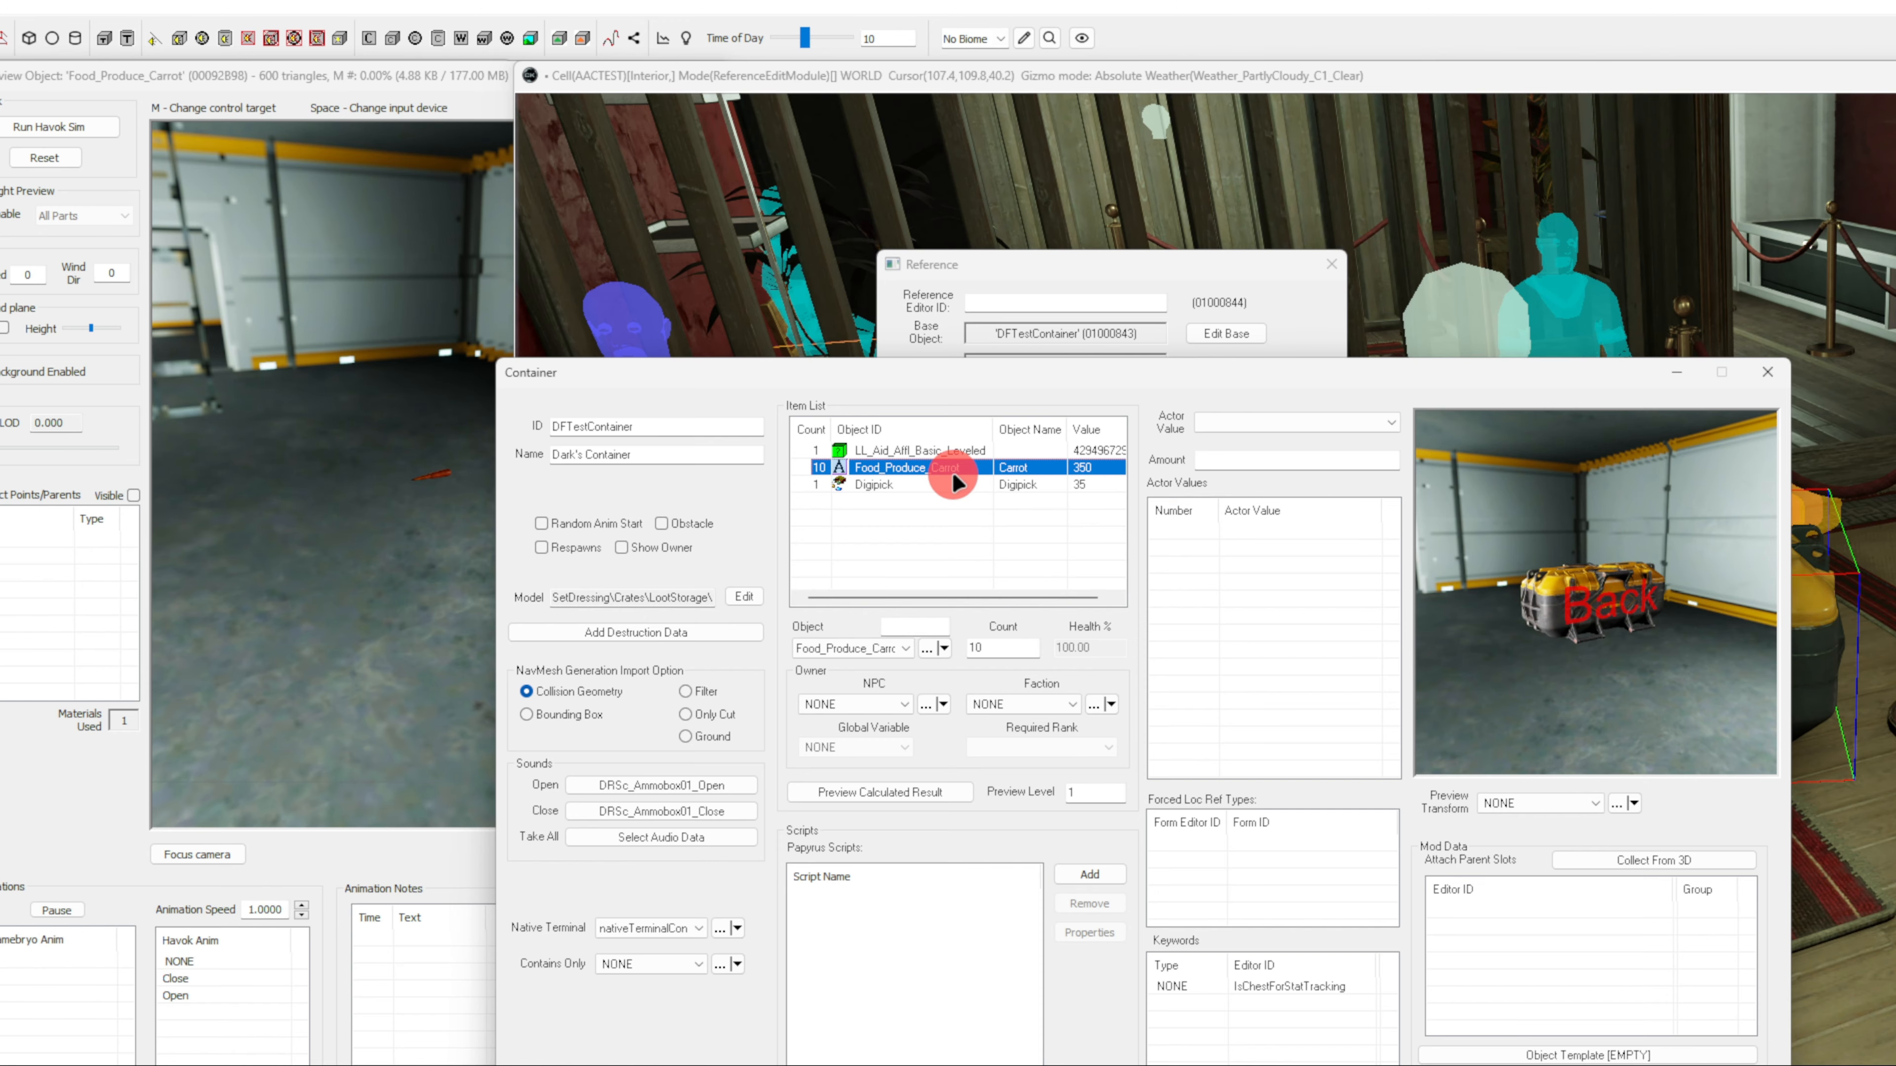
left_click(954, 511)
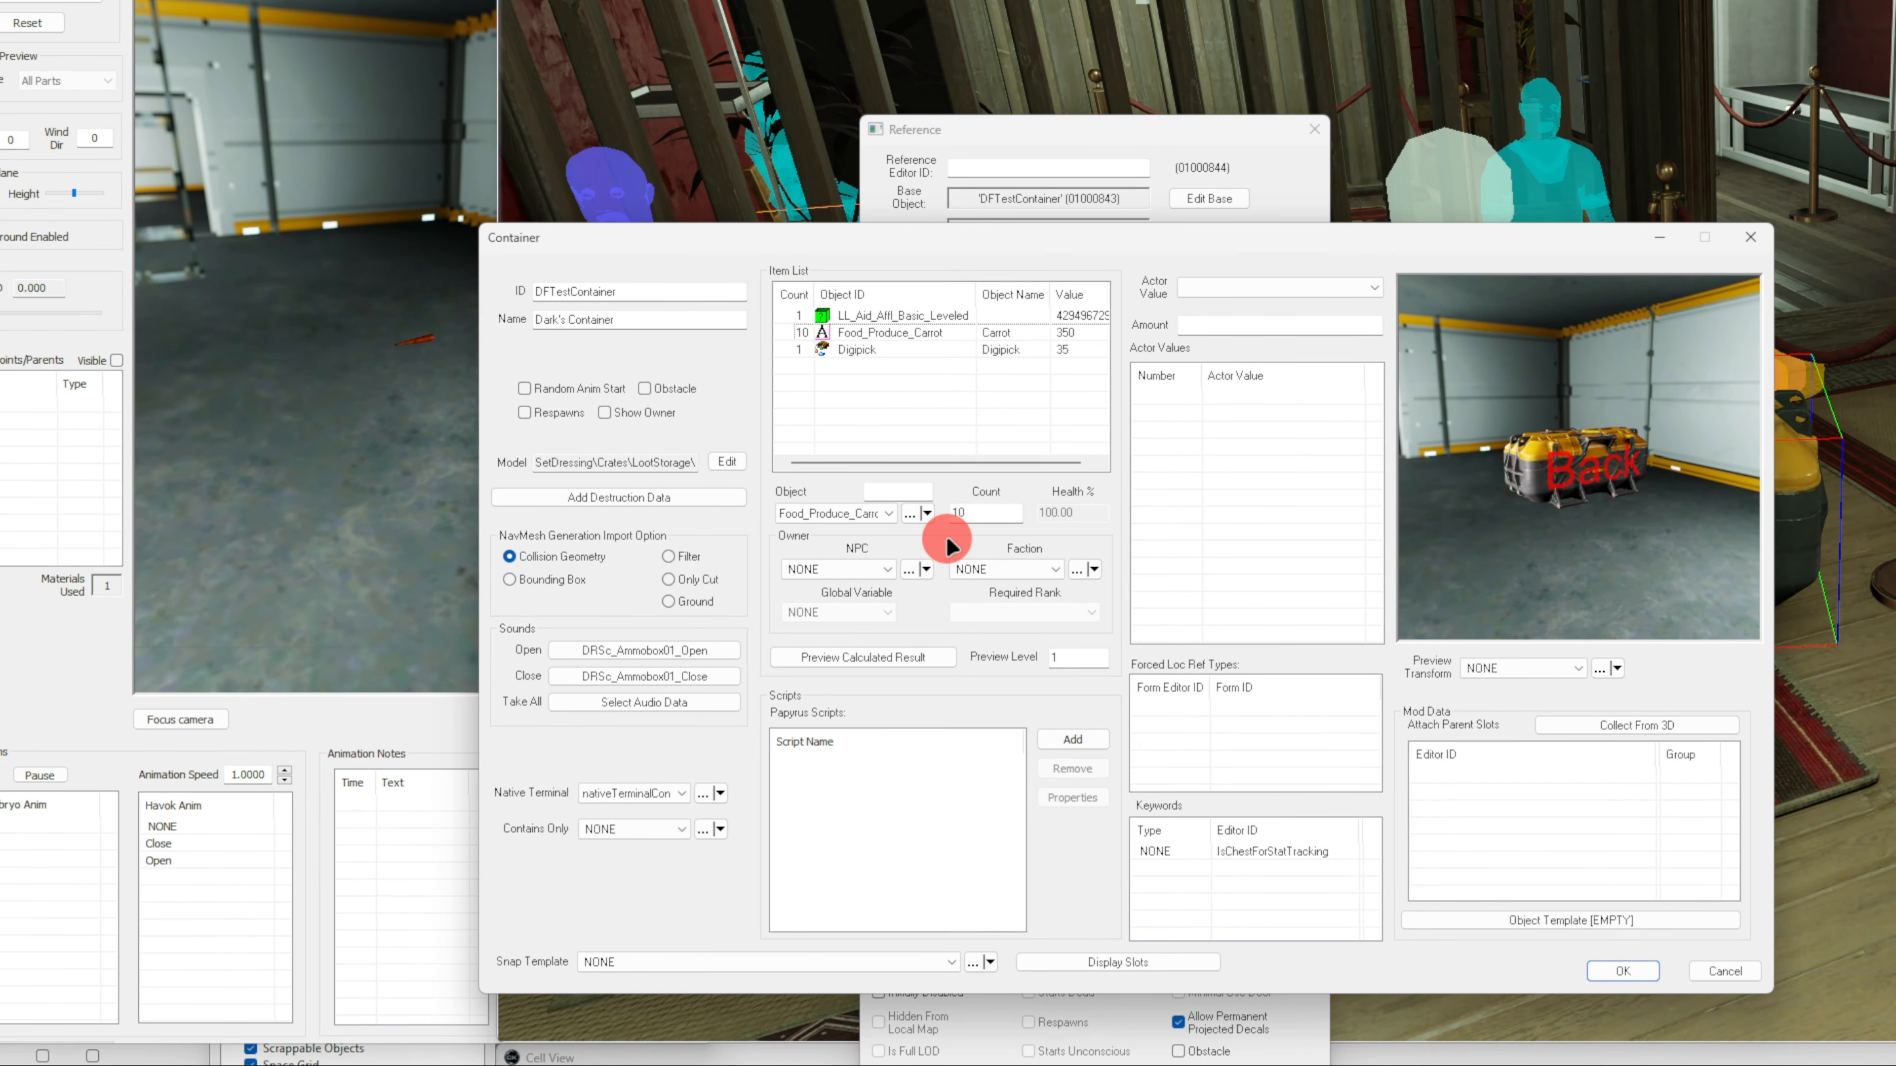
left_click(880, 572)
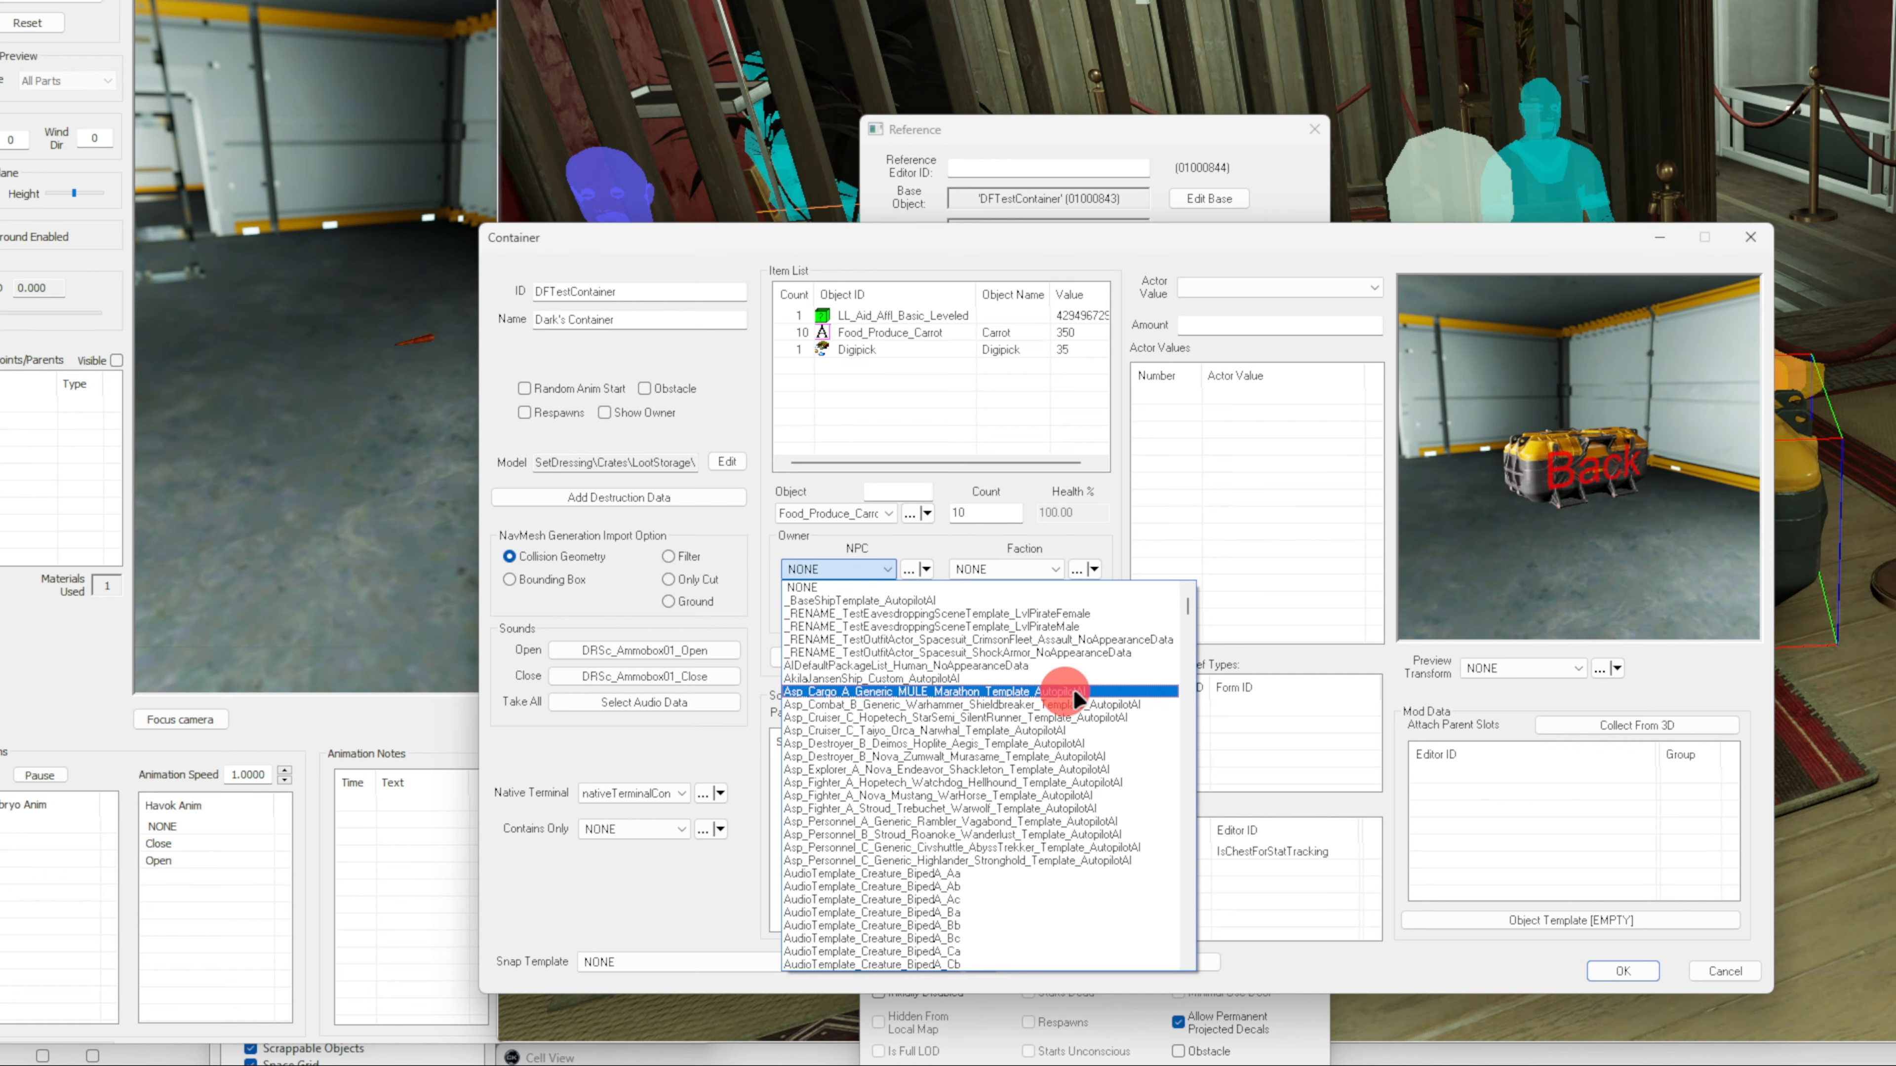
left_click_drag(1188, 605, 1183, 670)
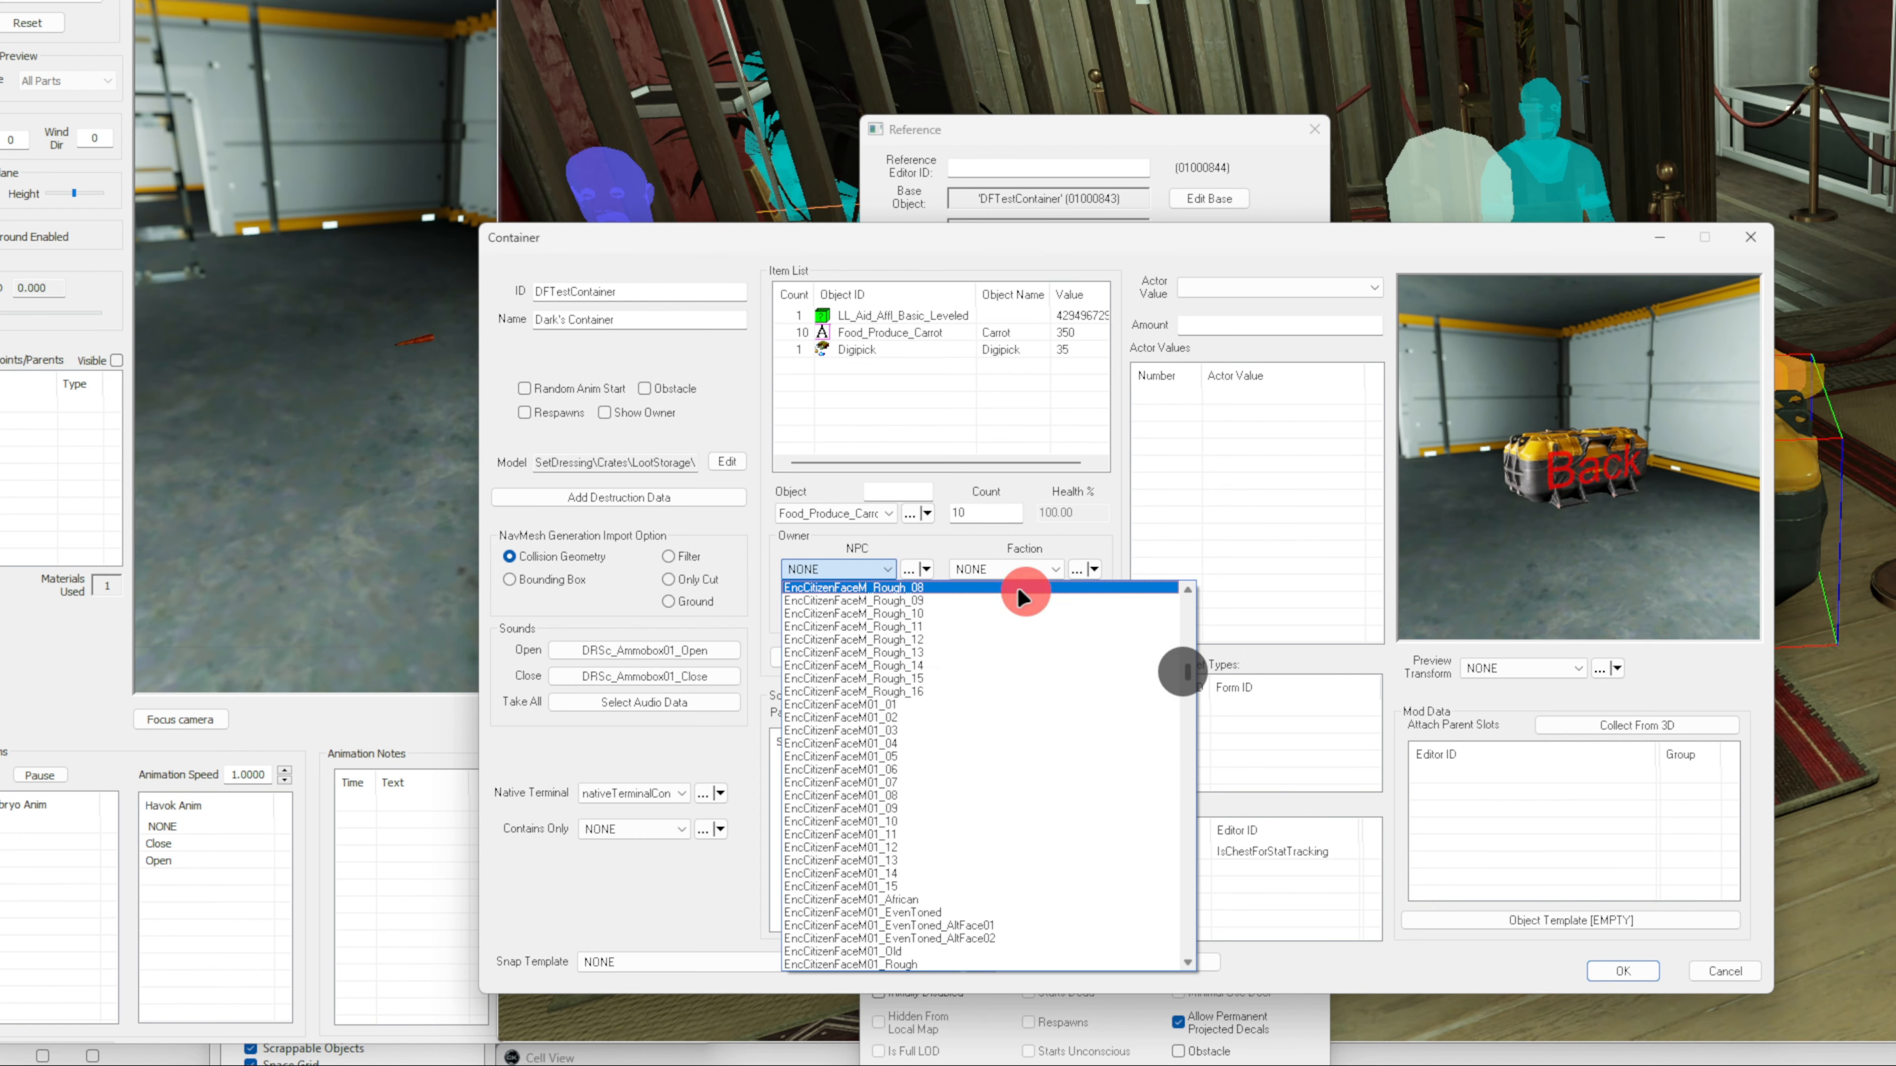
left_click(854, 570)
left_click(1042, 570)
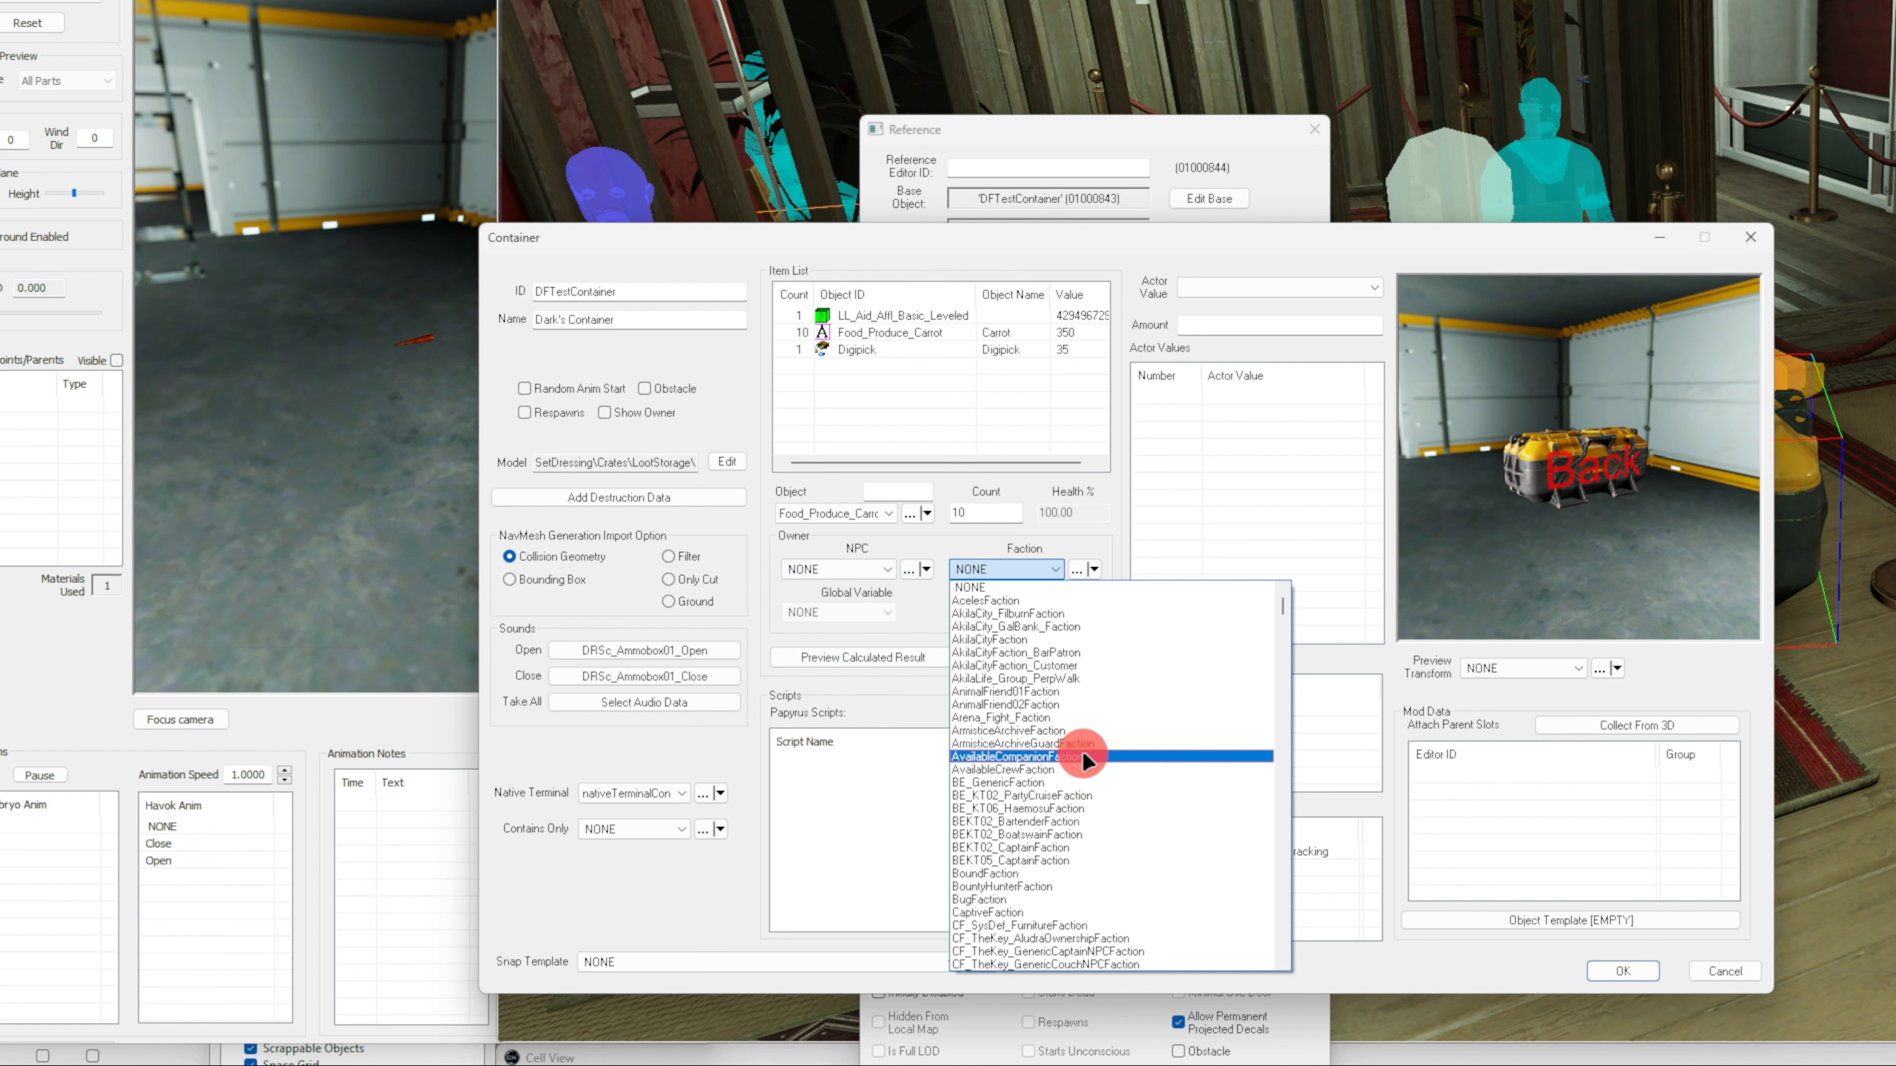
left_click(918, 597)
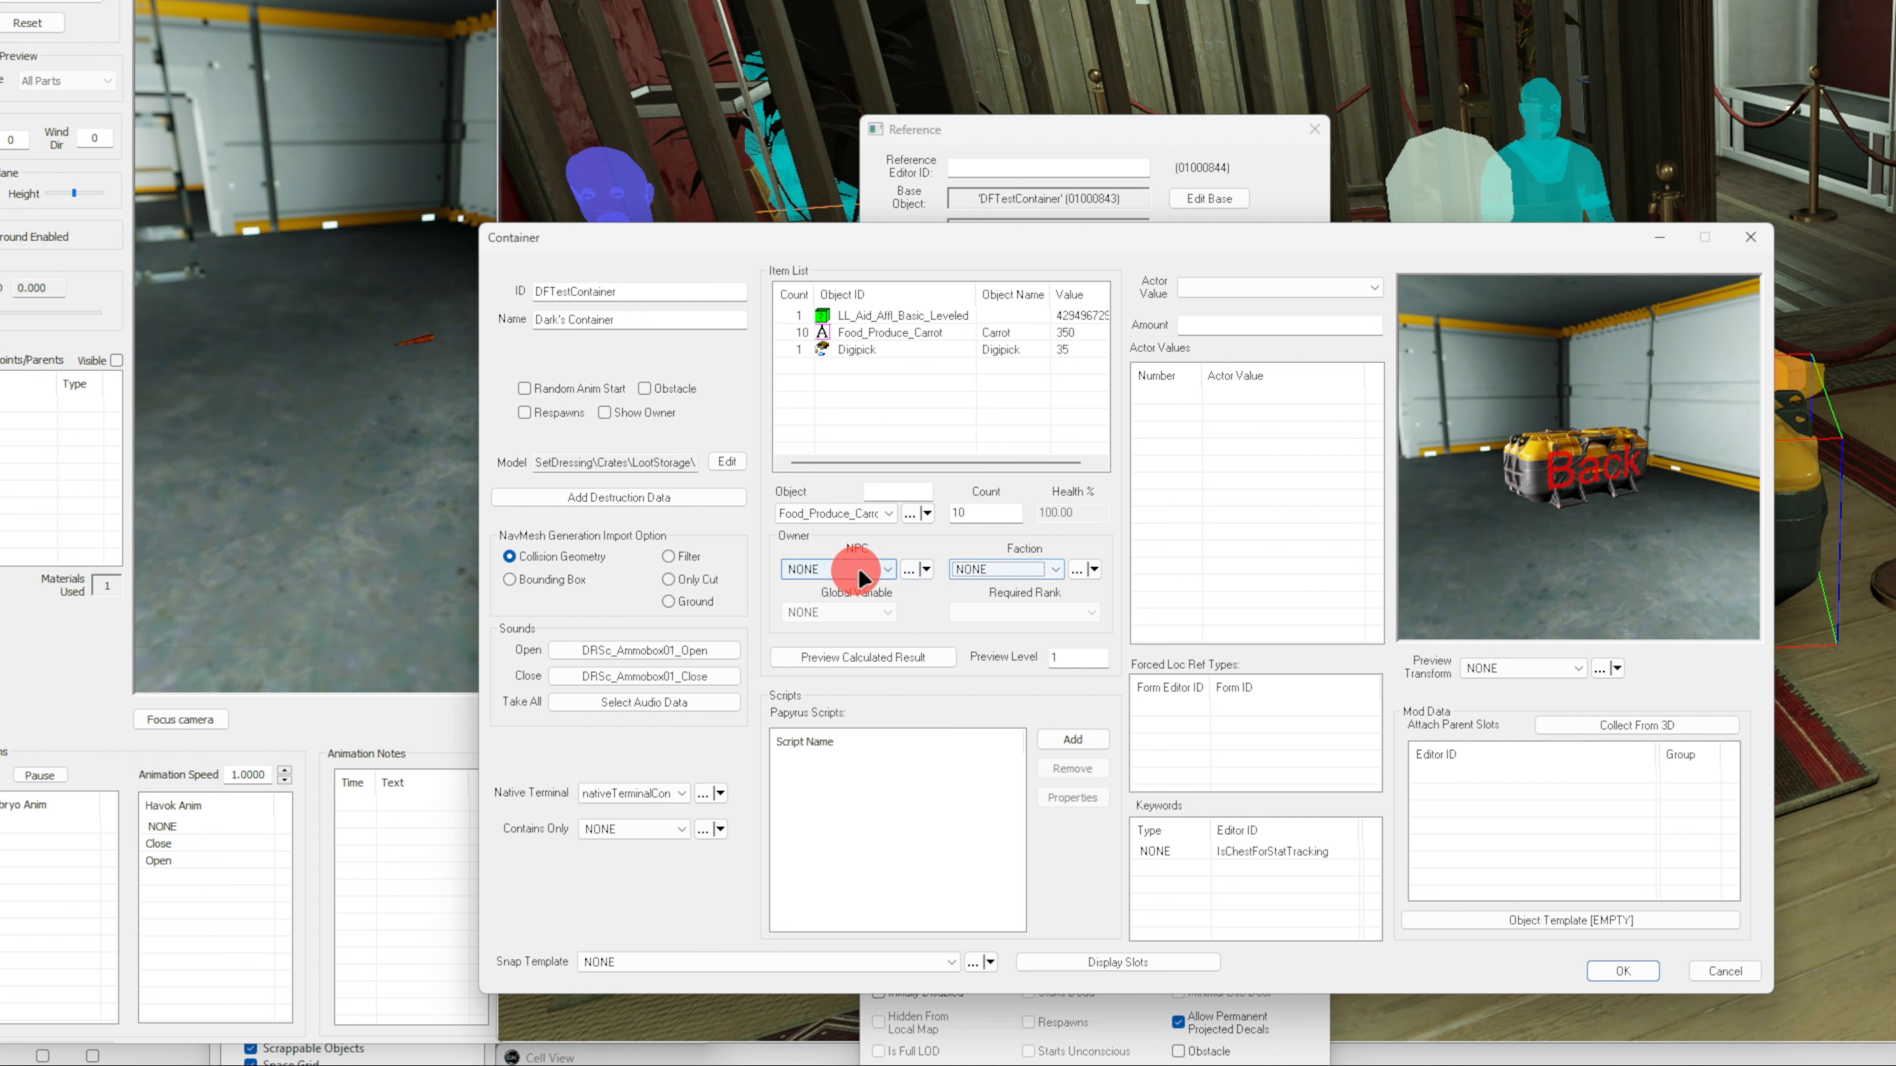
left_click(977, 571)
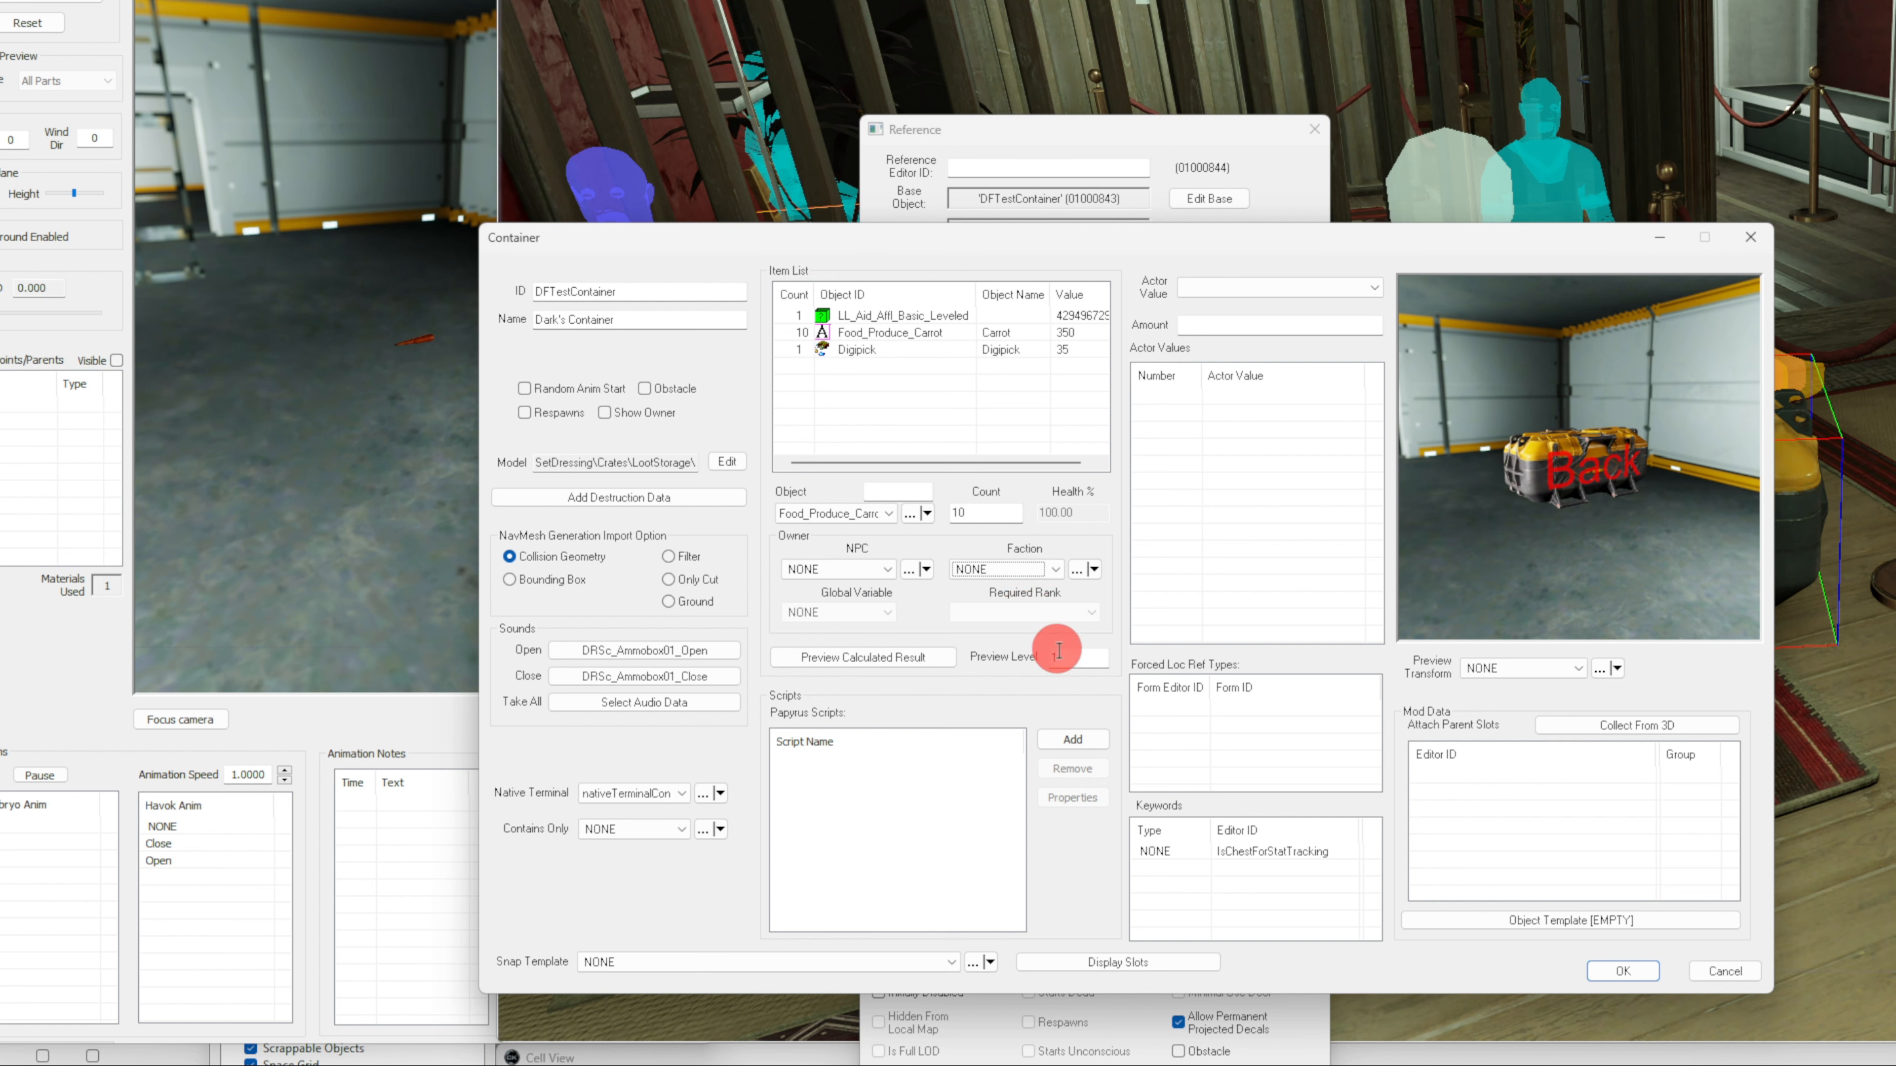
Set the container's preview level to 8 and generate the calculated result
left_click(1080, 650)
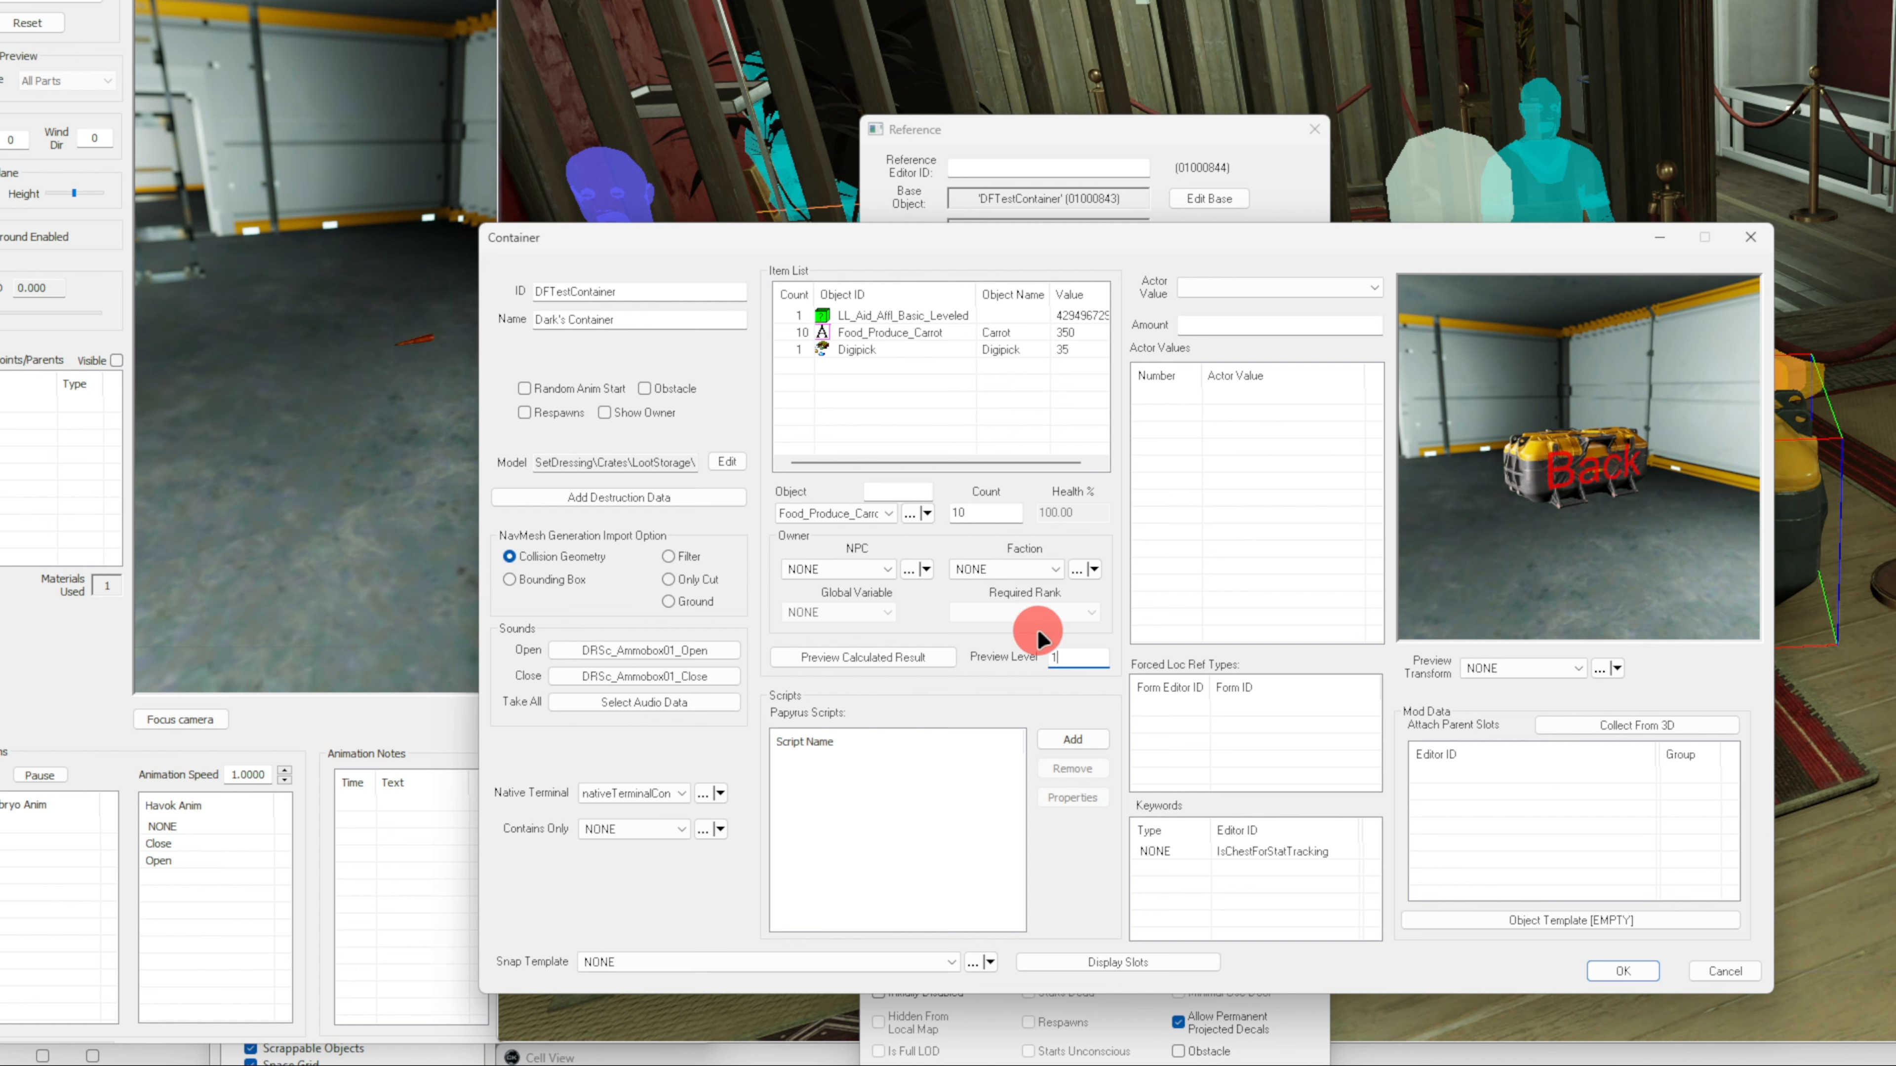
left_click_drag(1060, 657, 1042, 658)
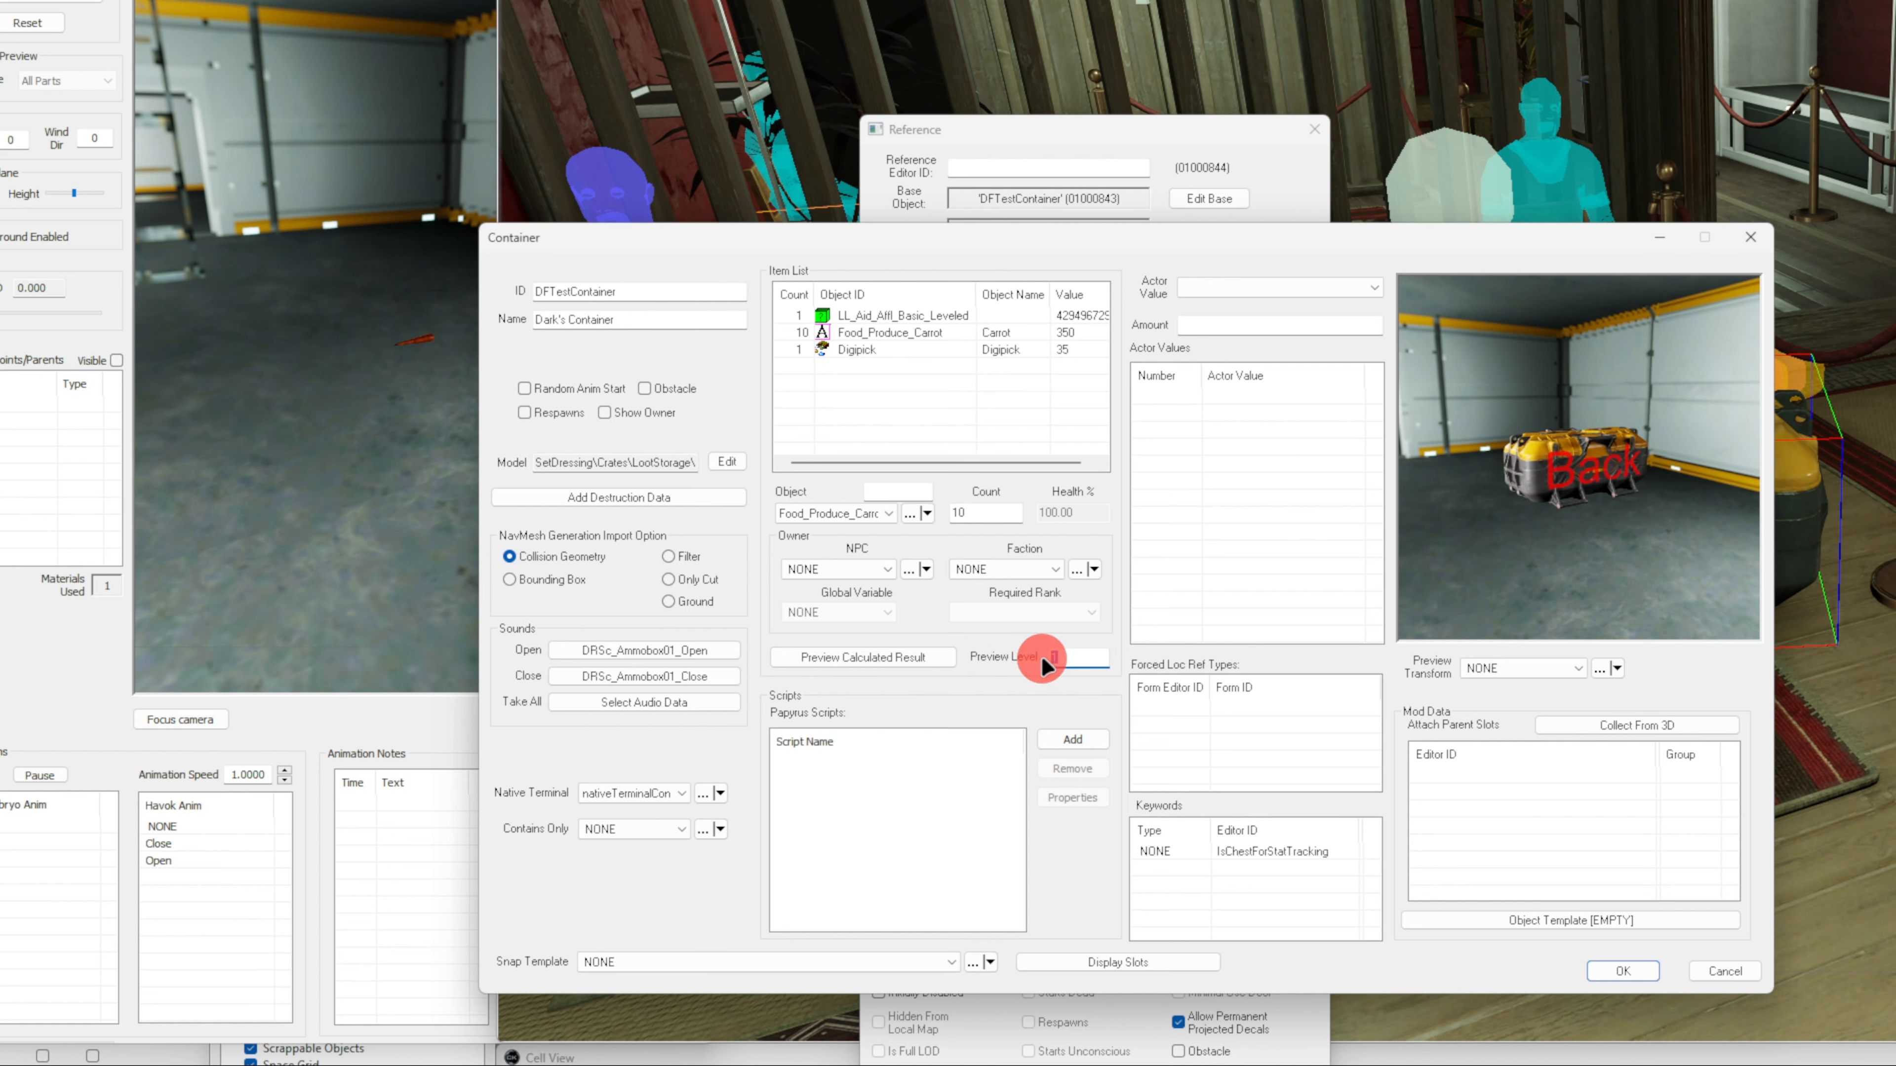
type("8")
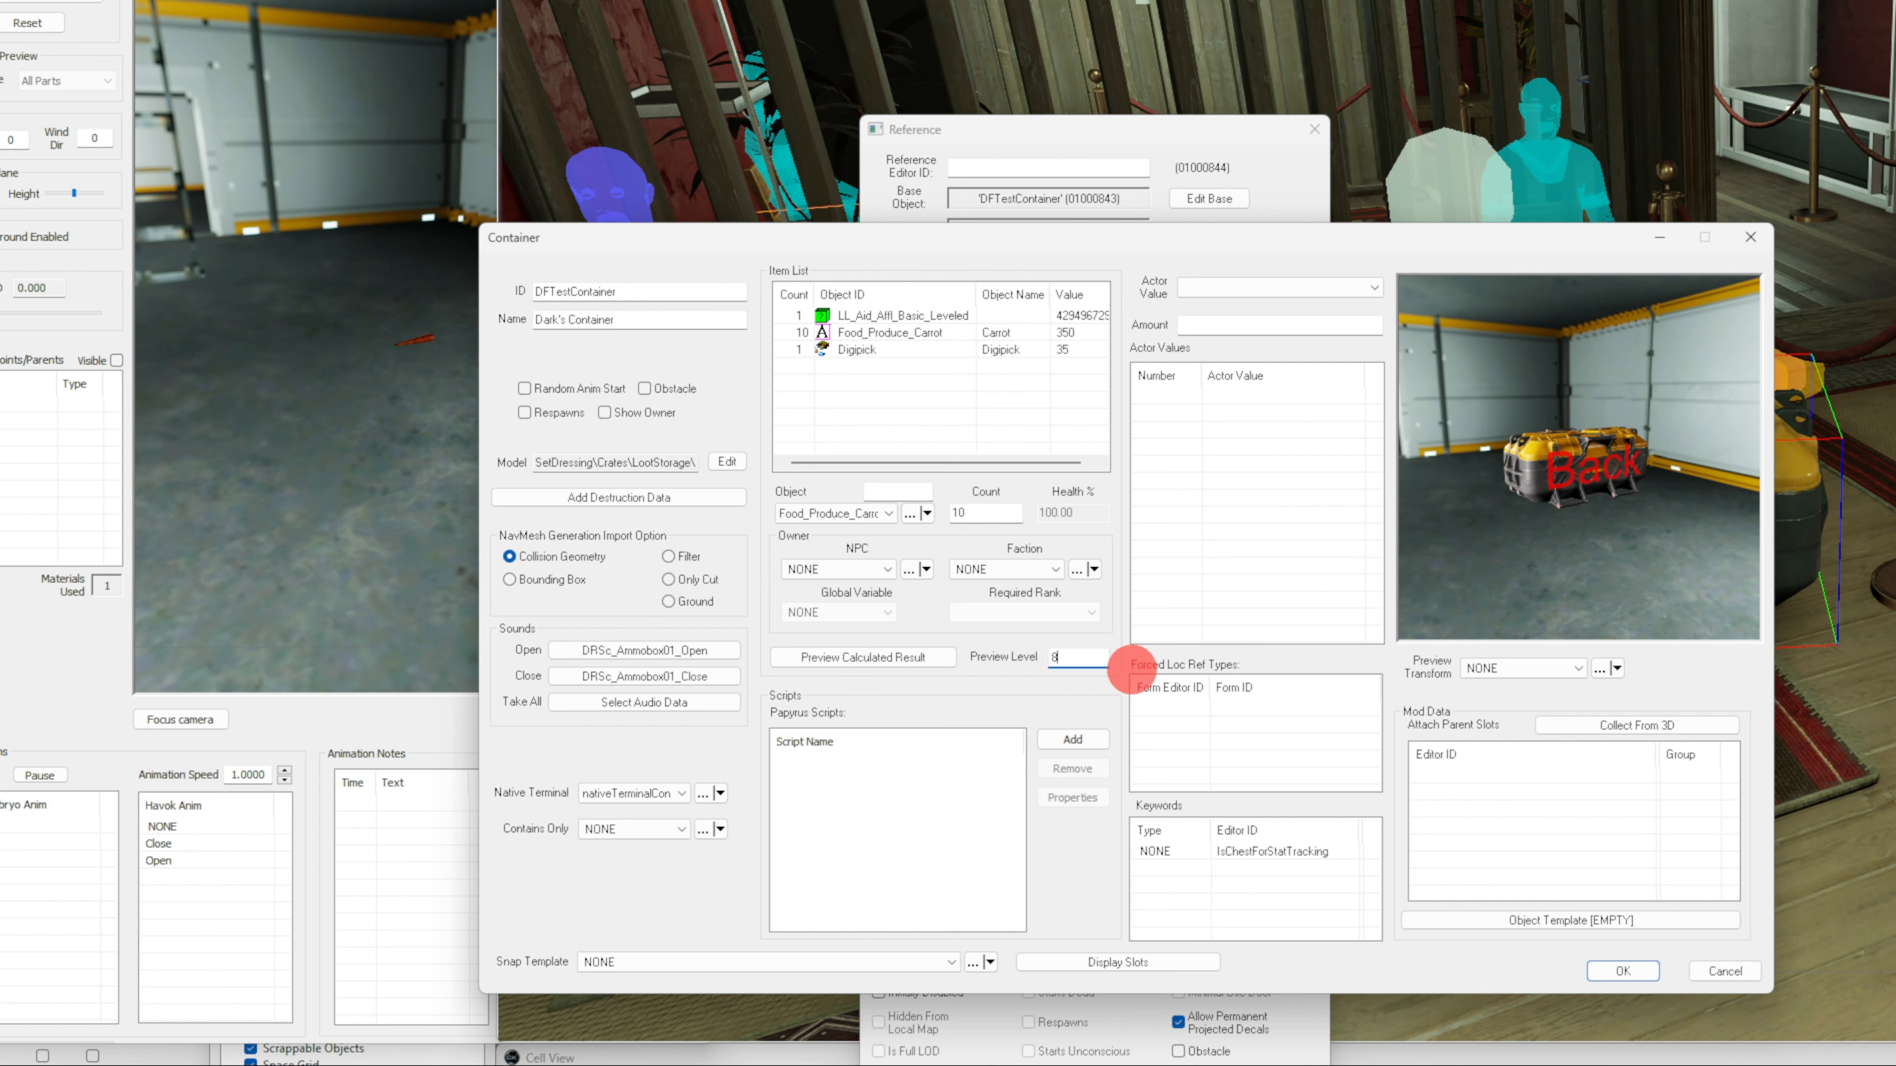
left_click(924, 657)
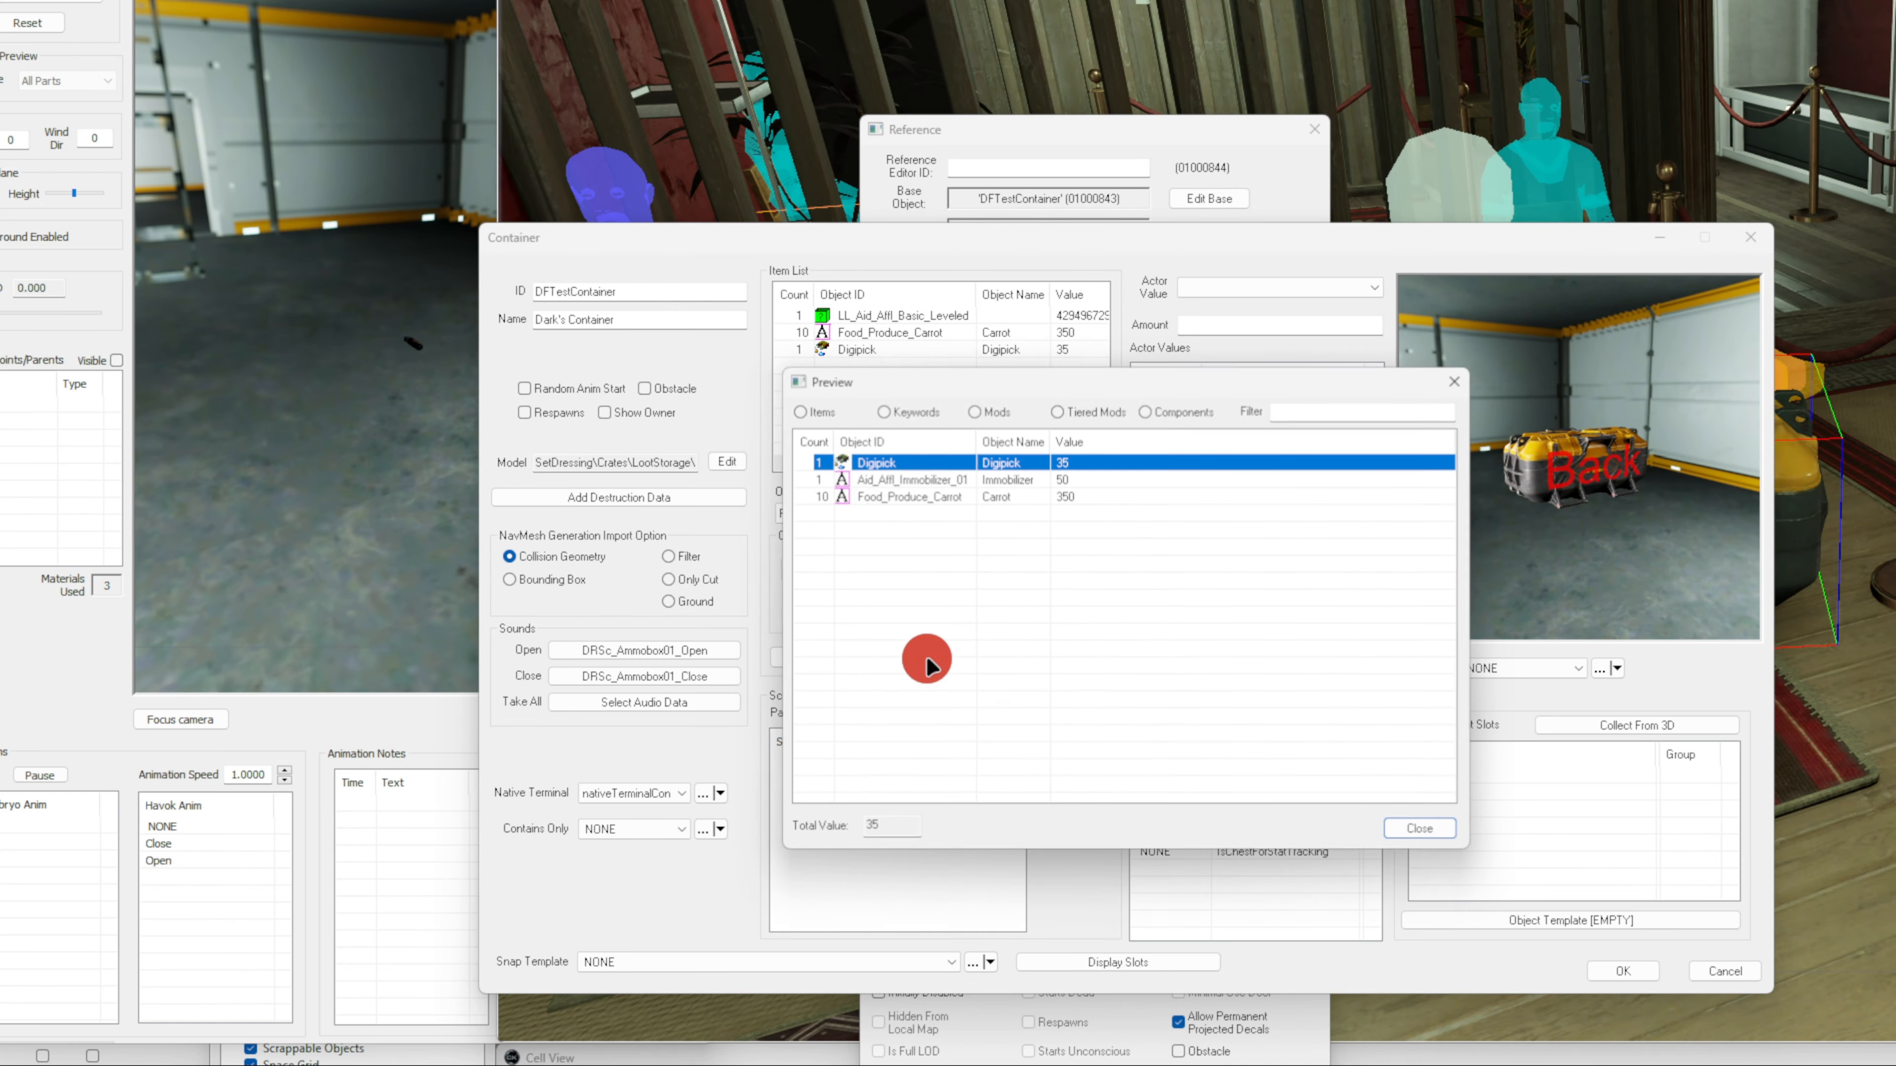
Inspect the individual items in the calculated result preview and close it
left_click(1033, 479)
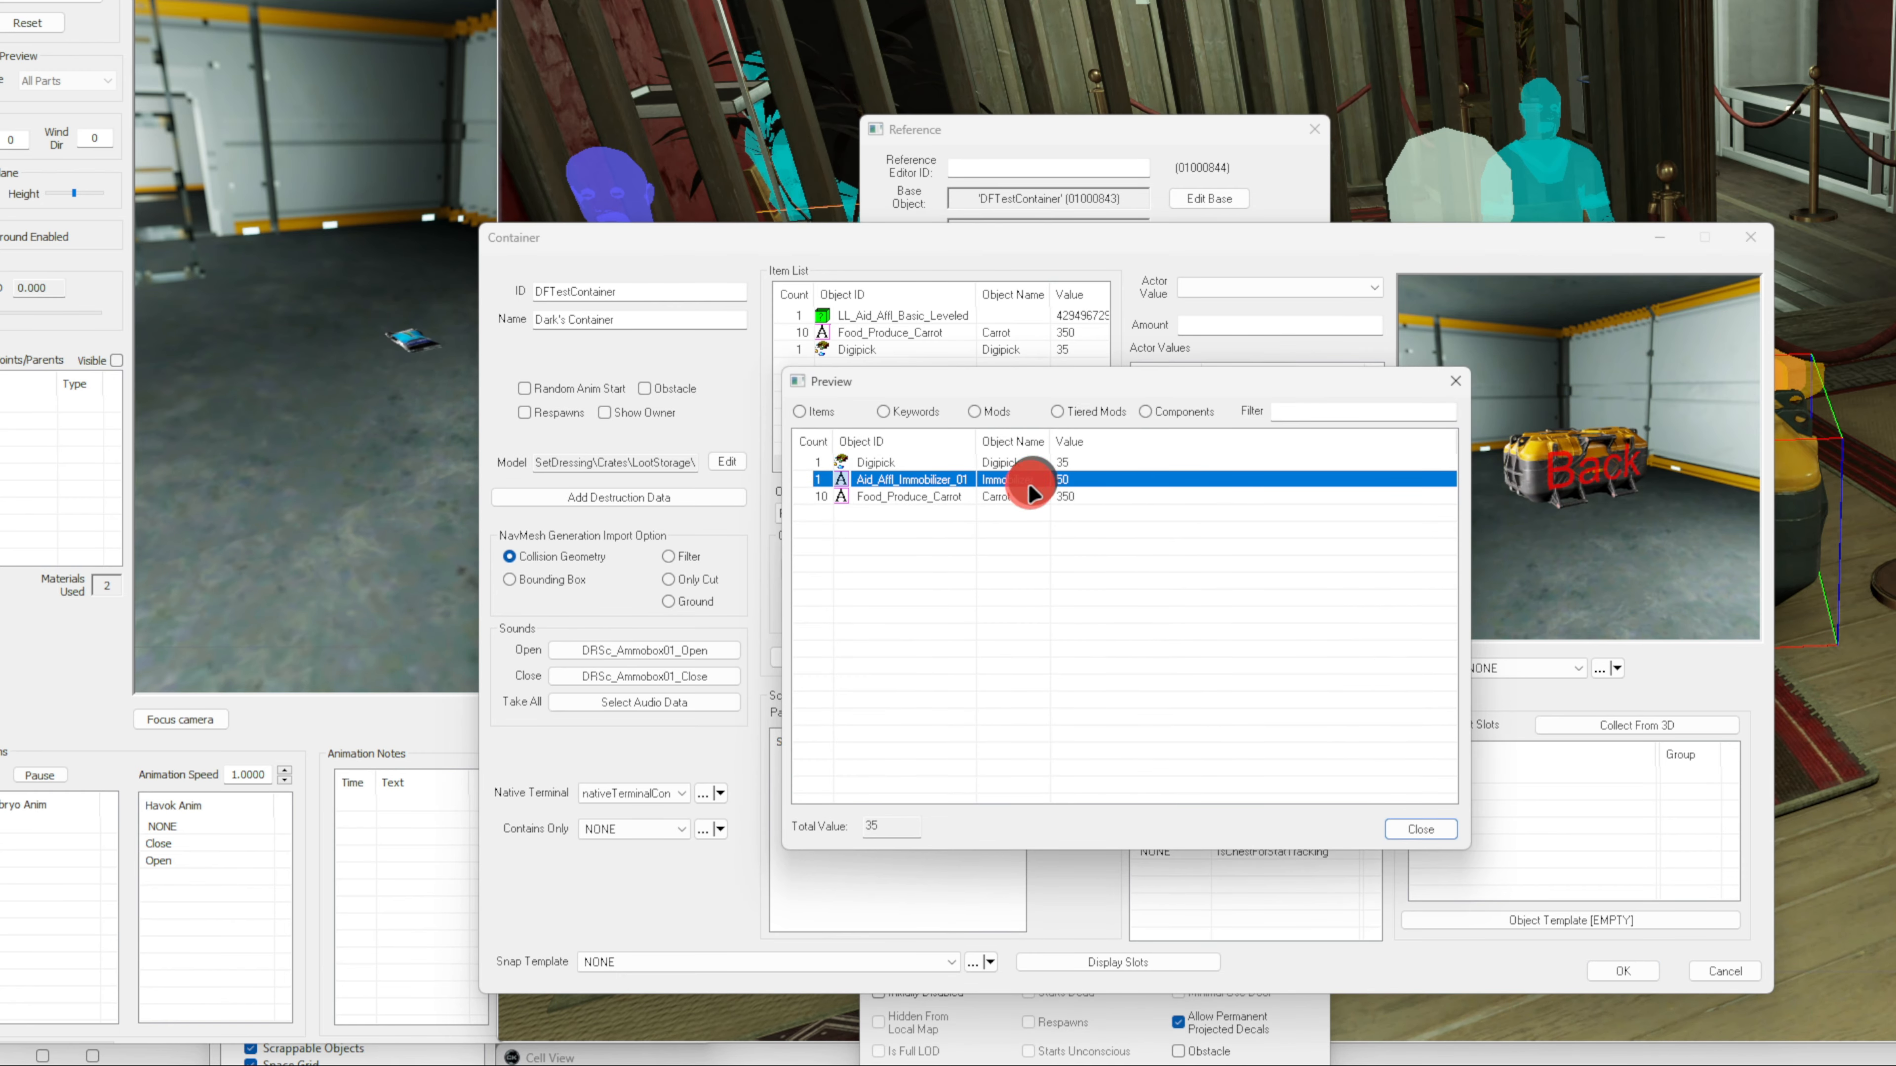
left_click(1024, 493)
left_click(1027, 457)
left_click(1013, 476)
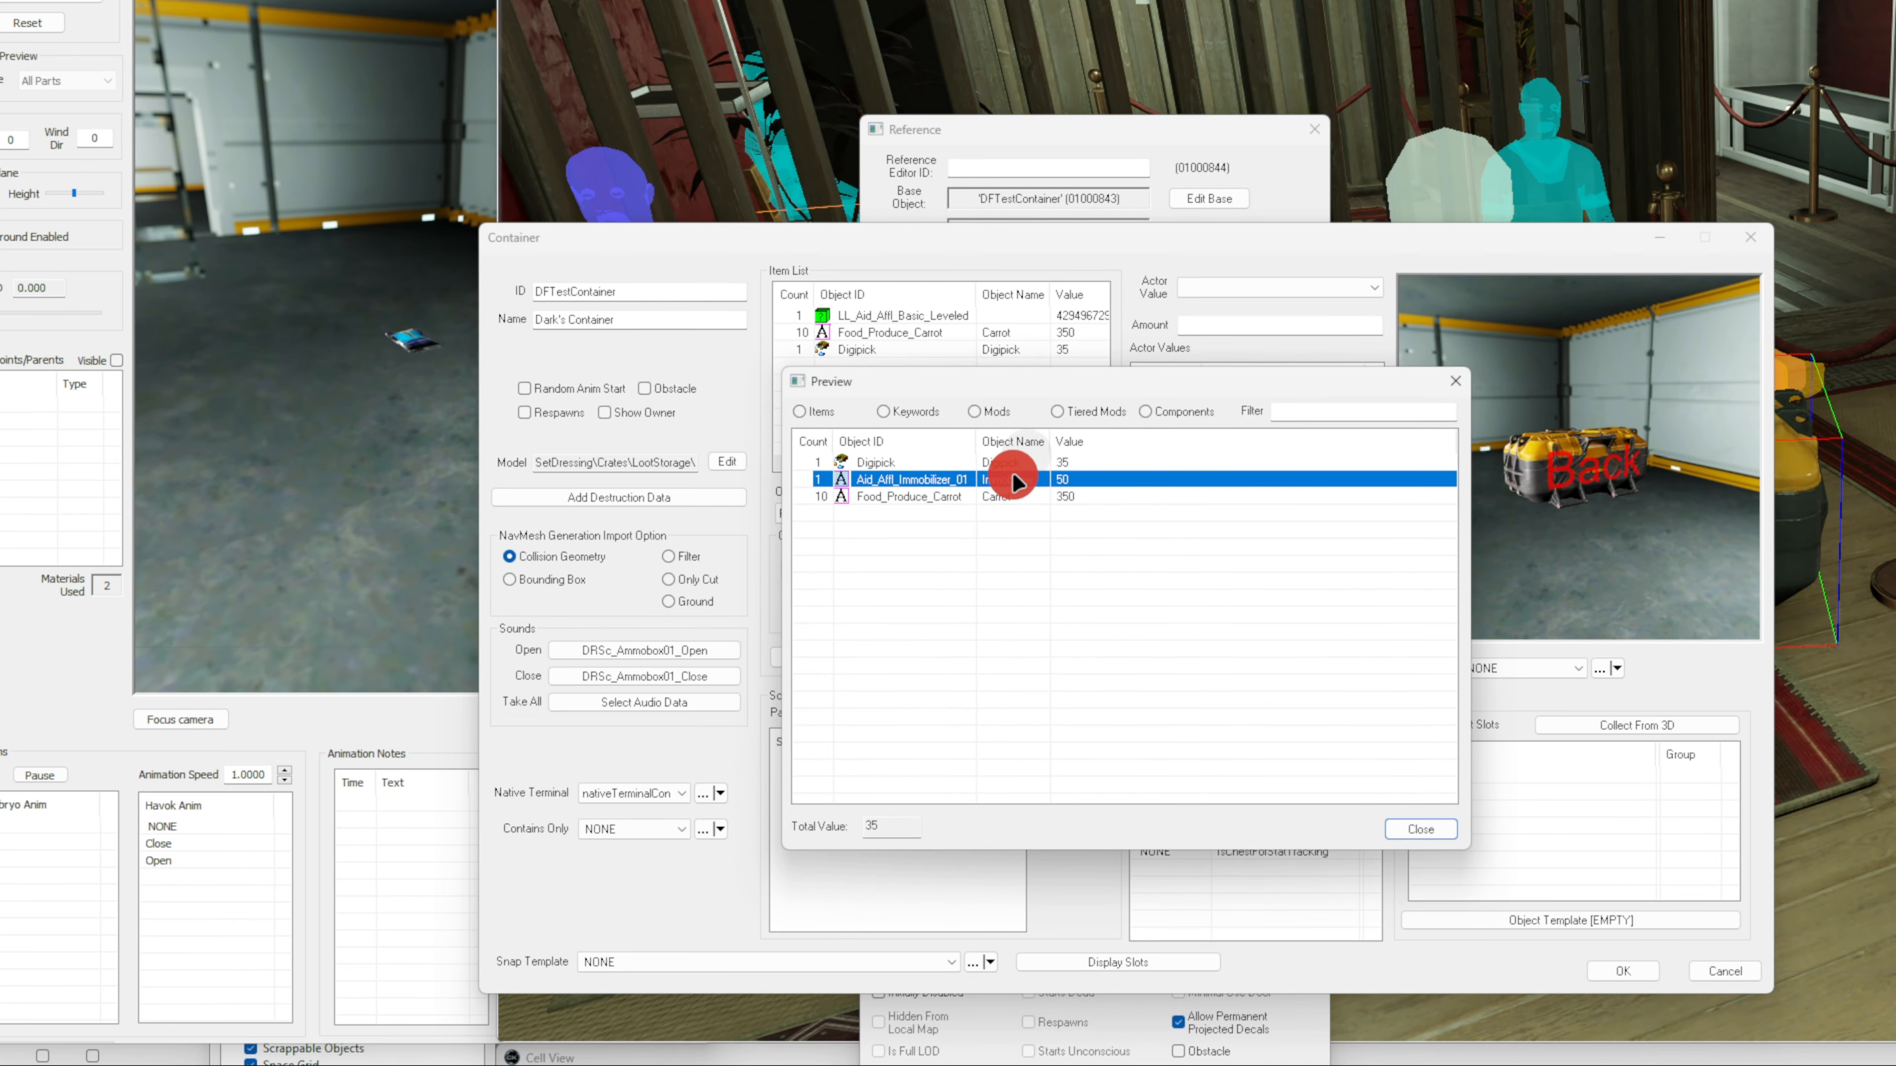
left_click(959, 493)
left_click(957, 479)
left_click(1451, 382)
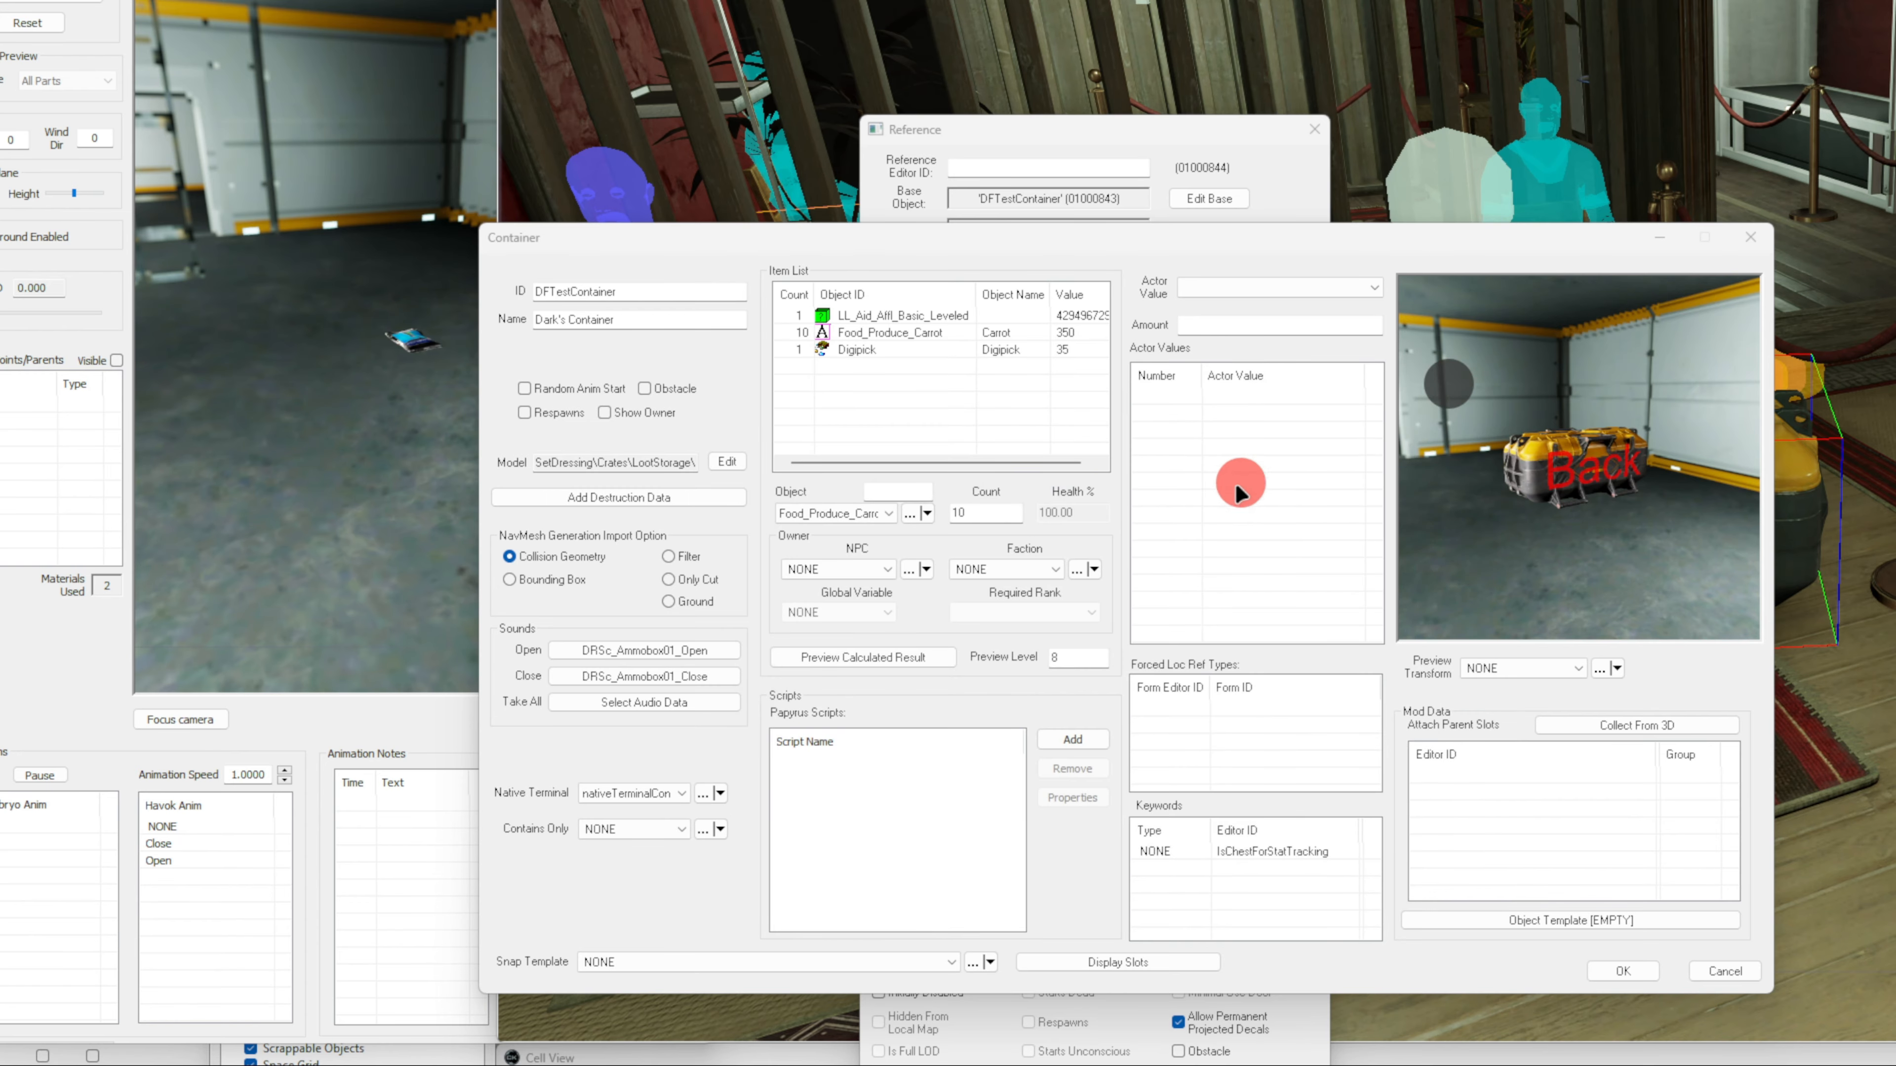
Generate the calculated result again, check which items it contains, and close the preview
left_click(913, 654)
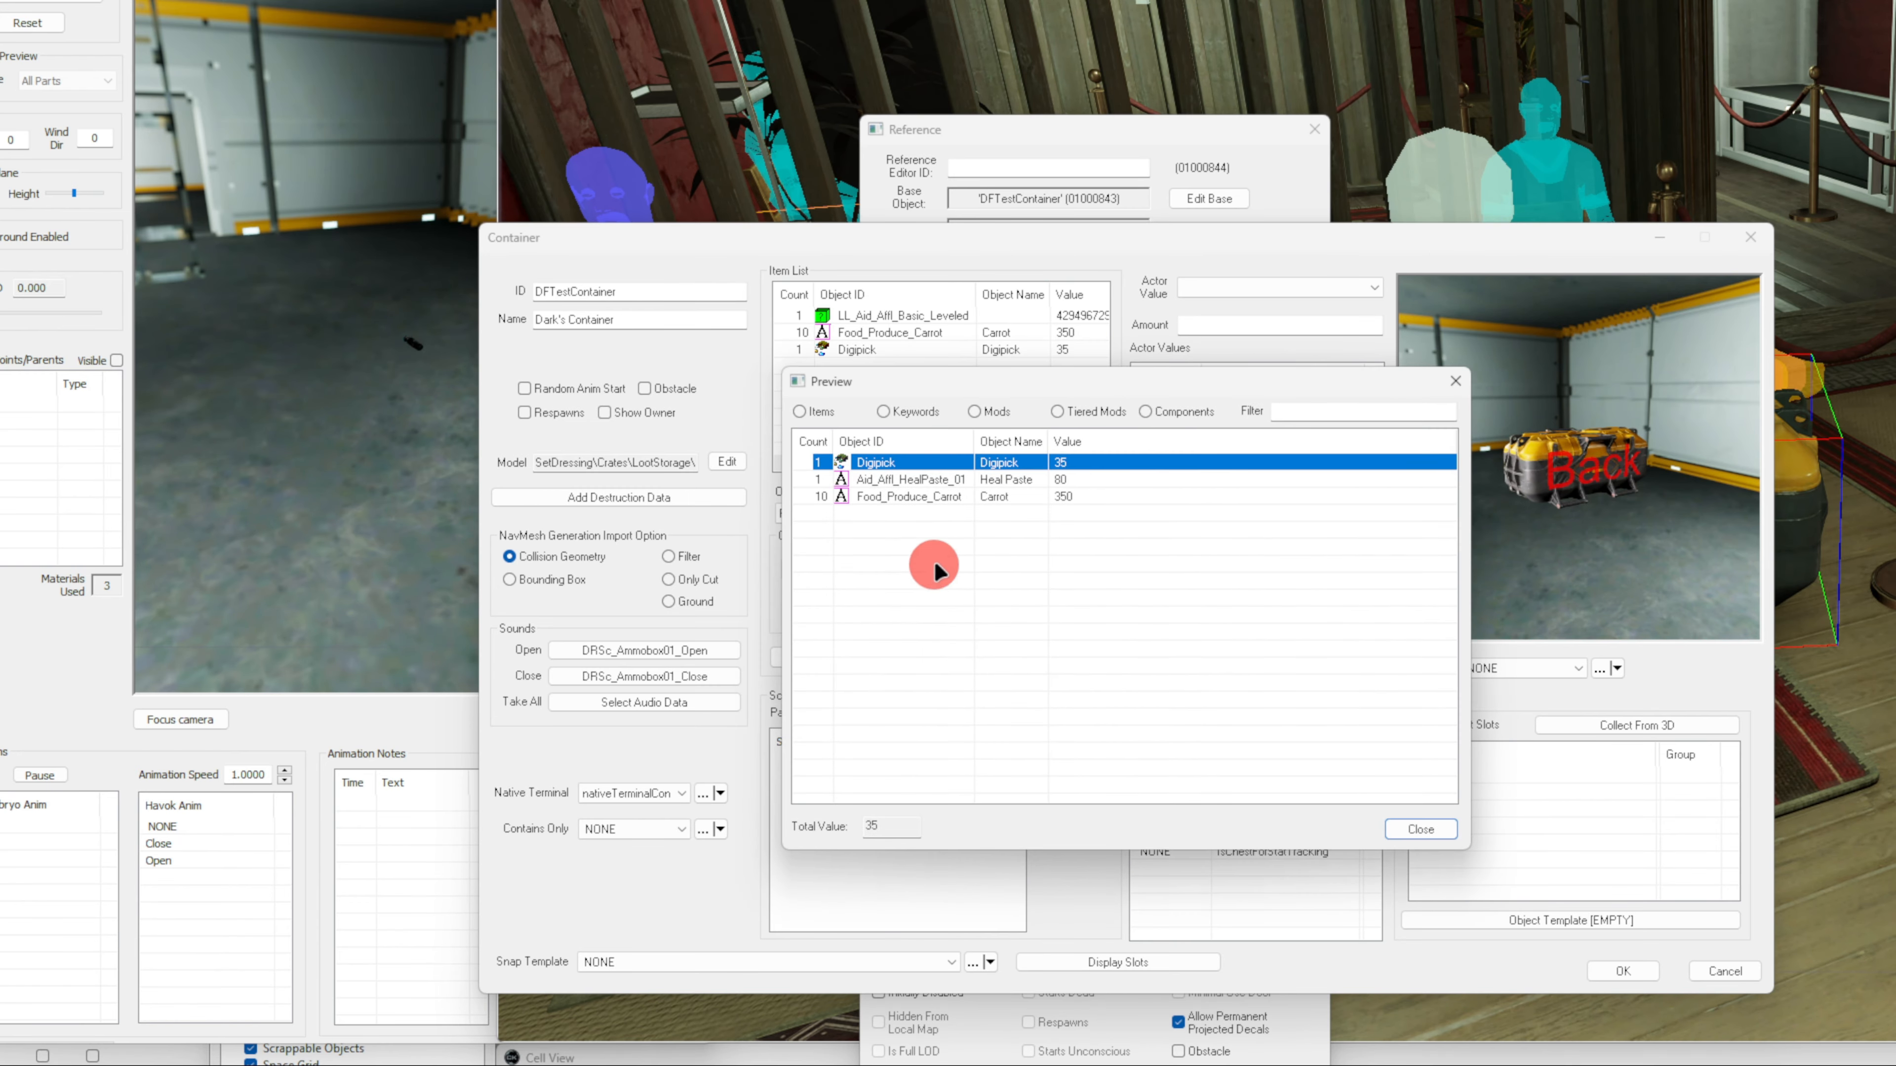
left_click(920, 479)
left_click(921, 497)
left_click(923, 462)
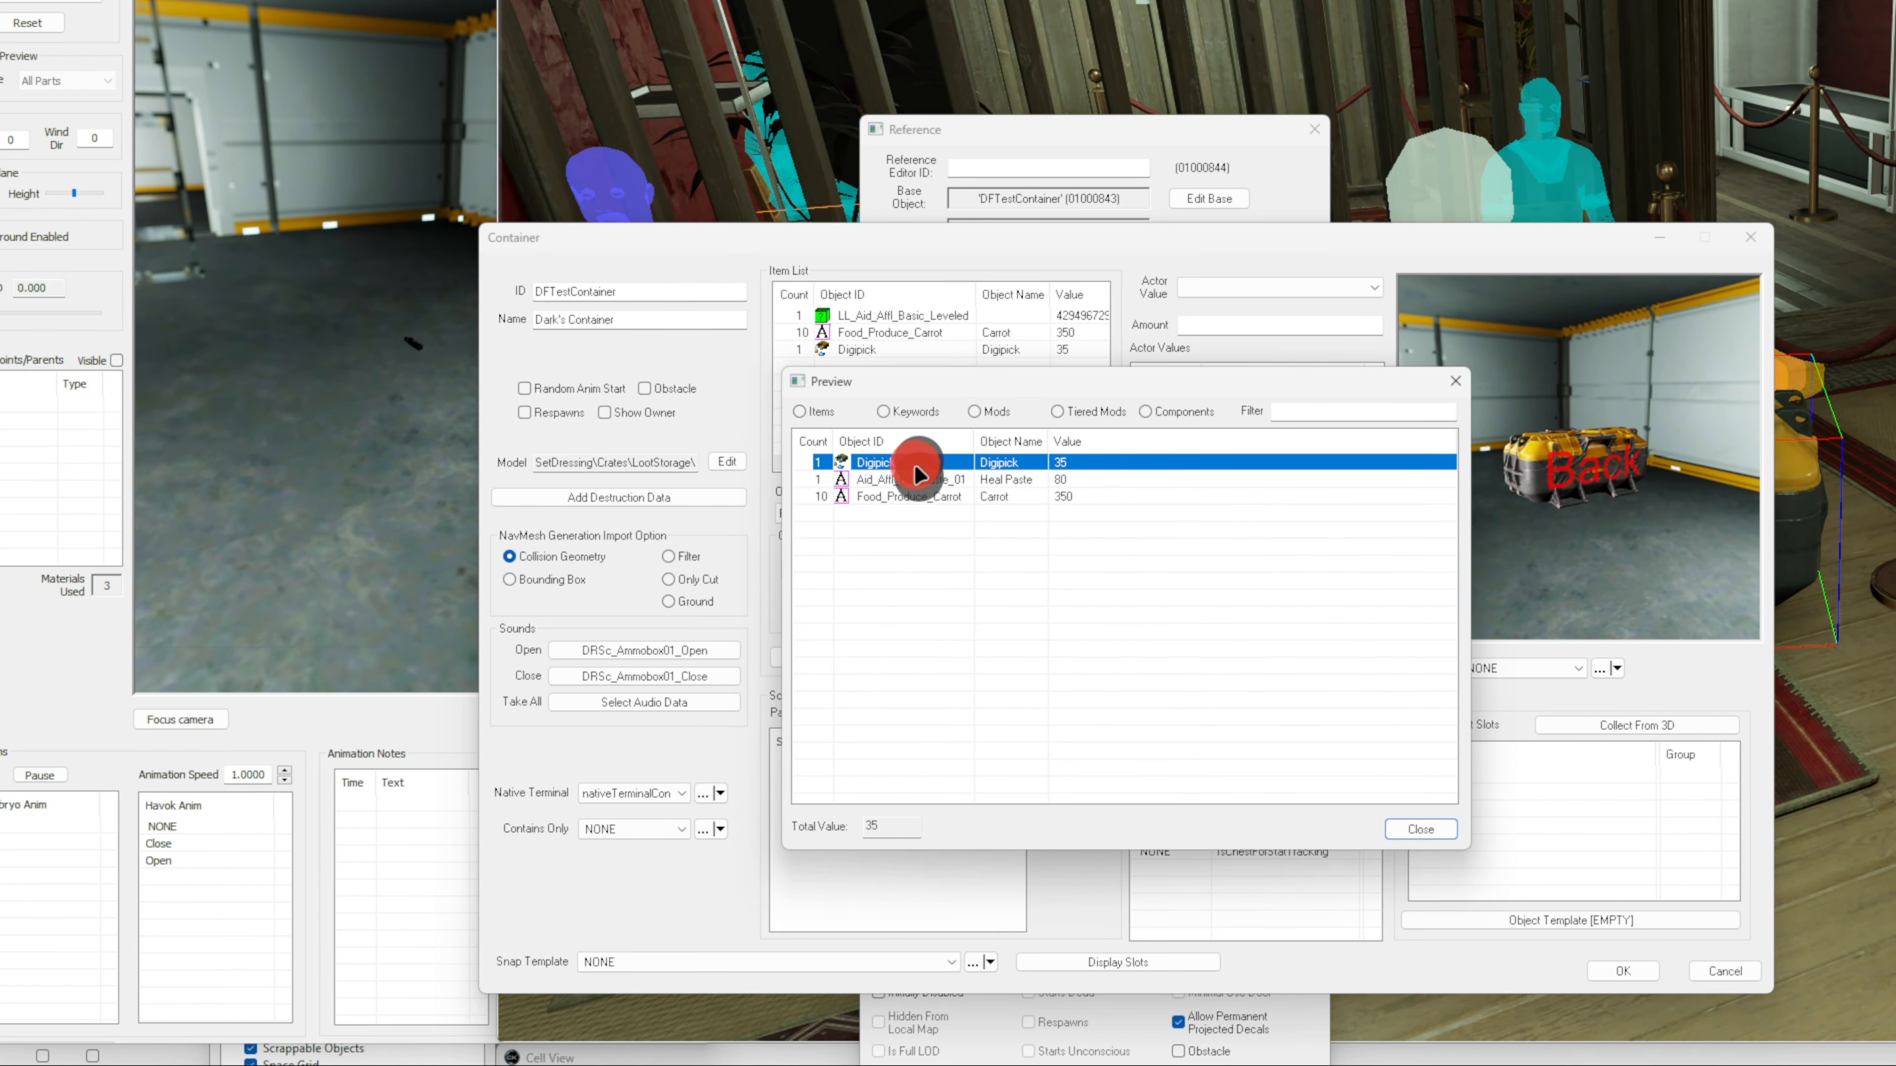
left_click(903, 479)
left_click(1404, 827)
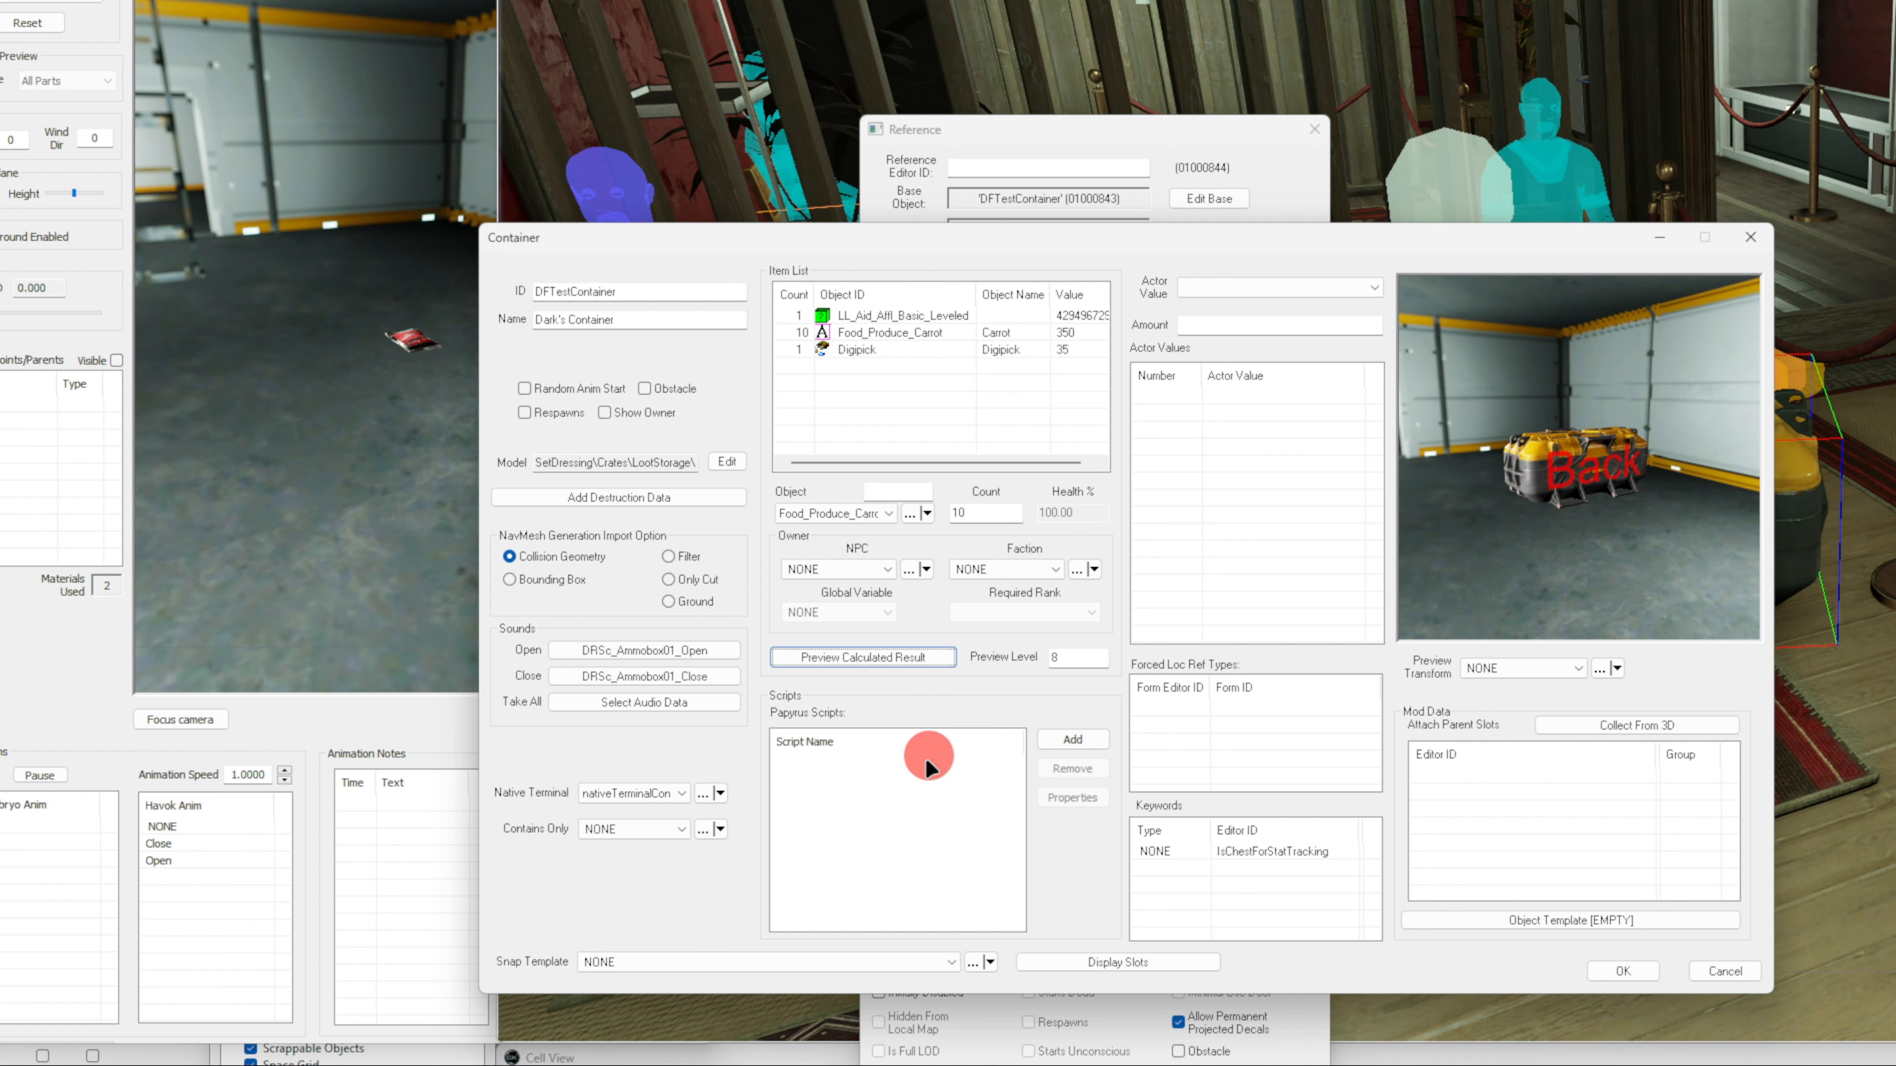
Review the container's scripts area, snap template options and display slot settings without changing anything
left_click(912, 784)
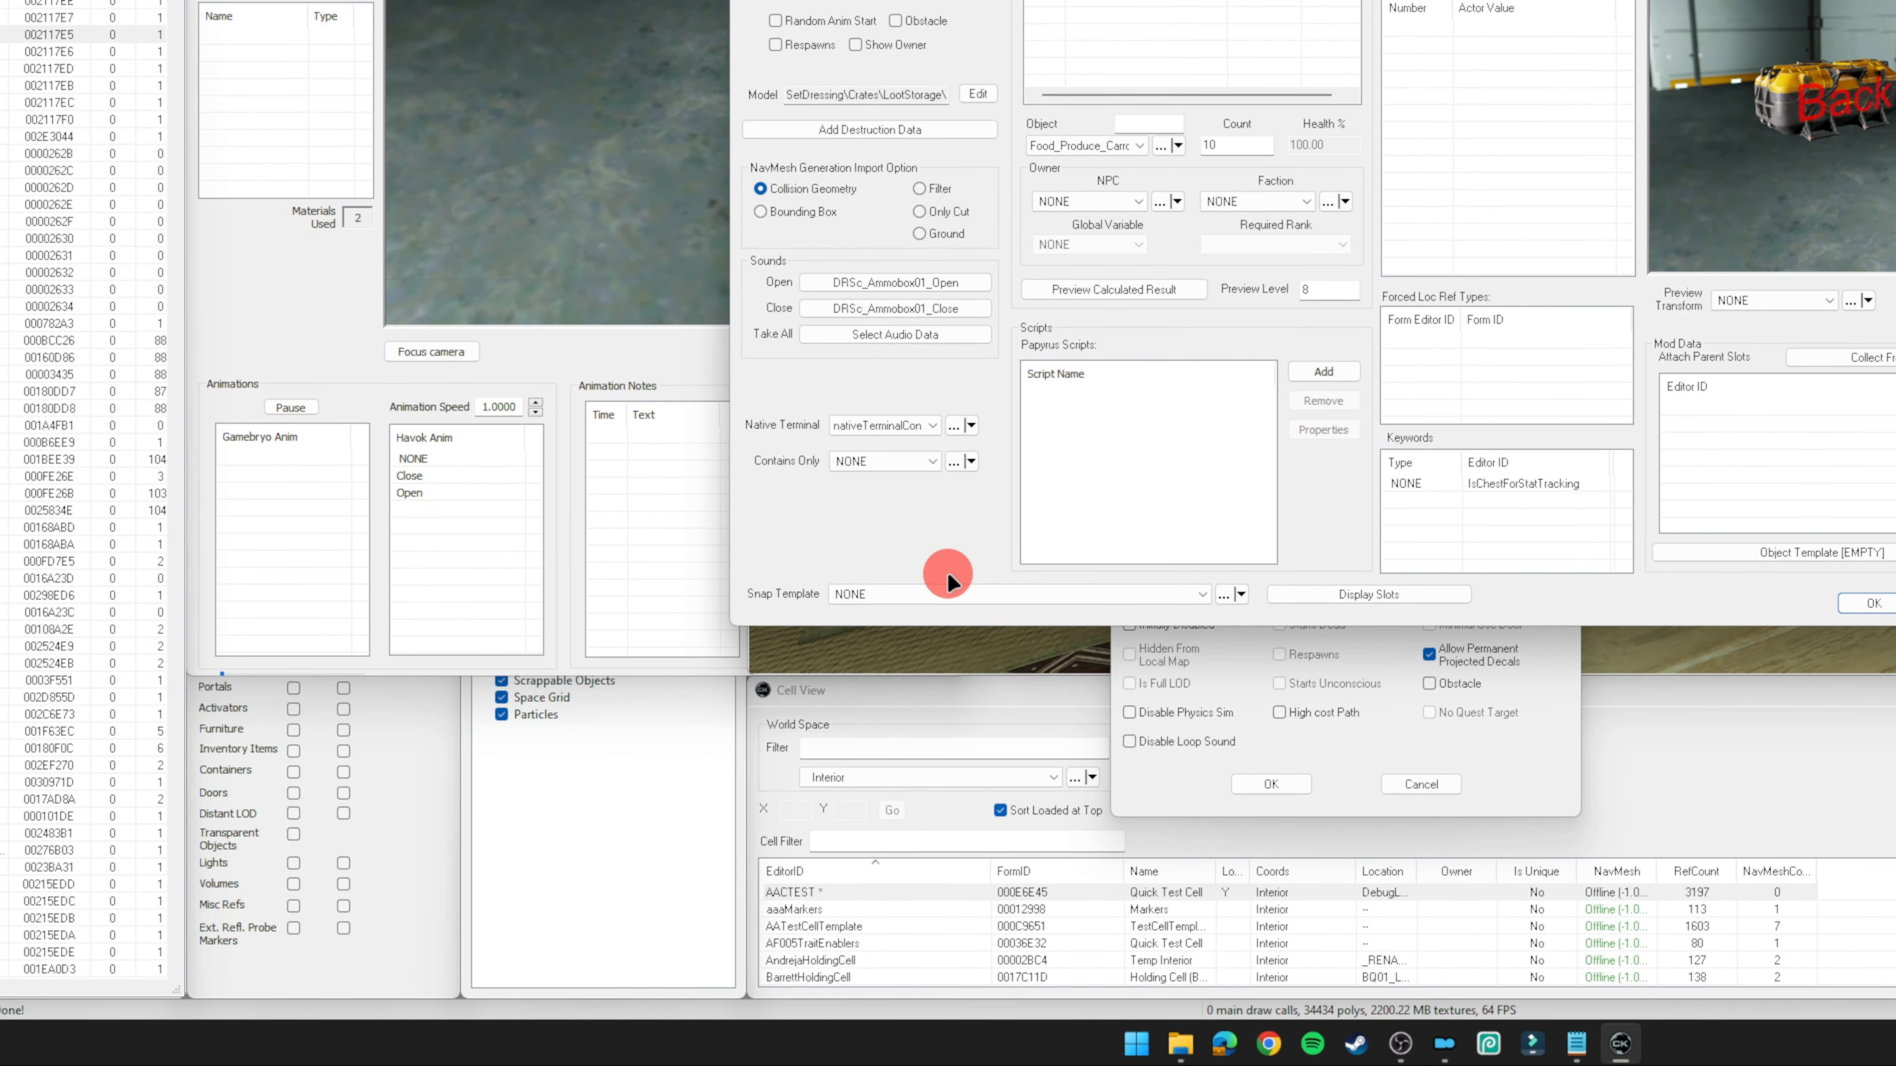
left_click(940, 592)
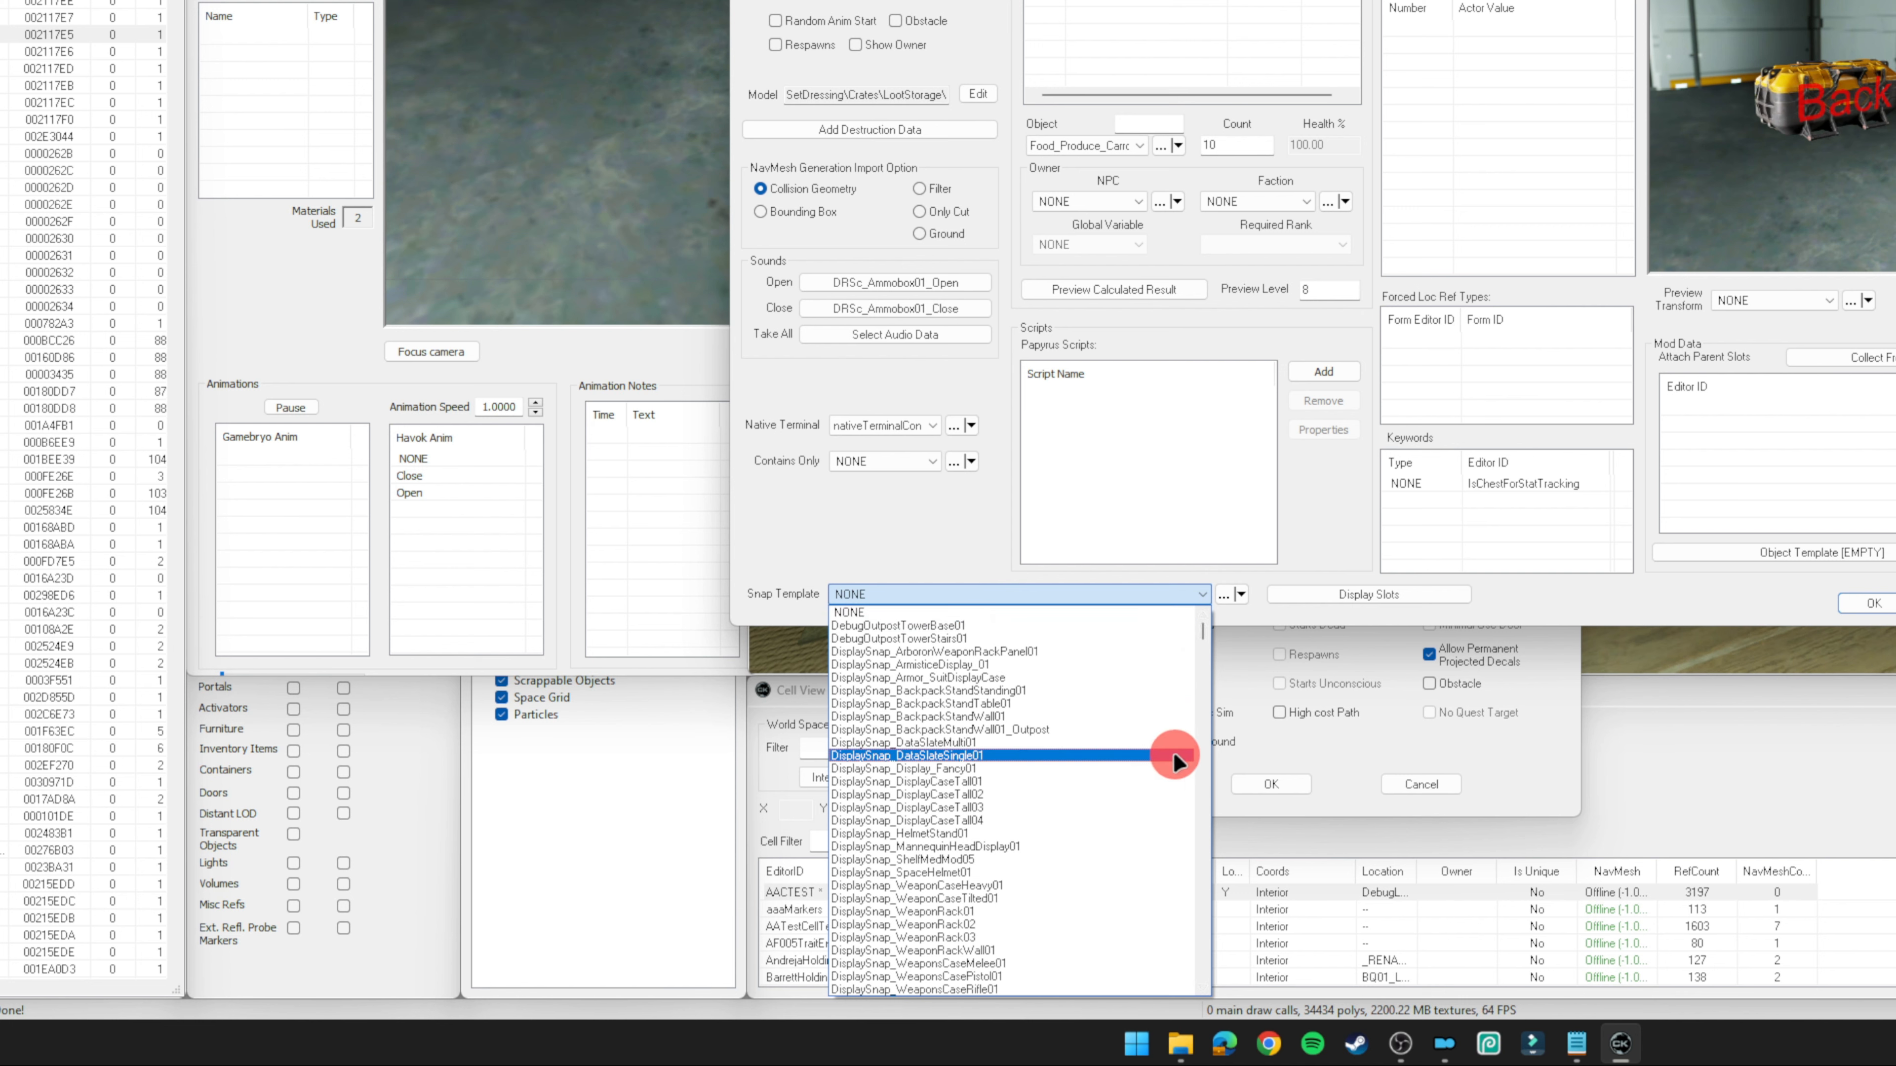
left_click(1171, 592)
left_click(1353, 596)
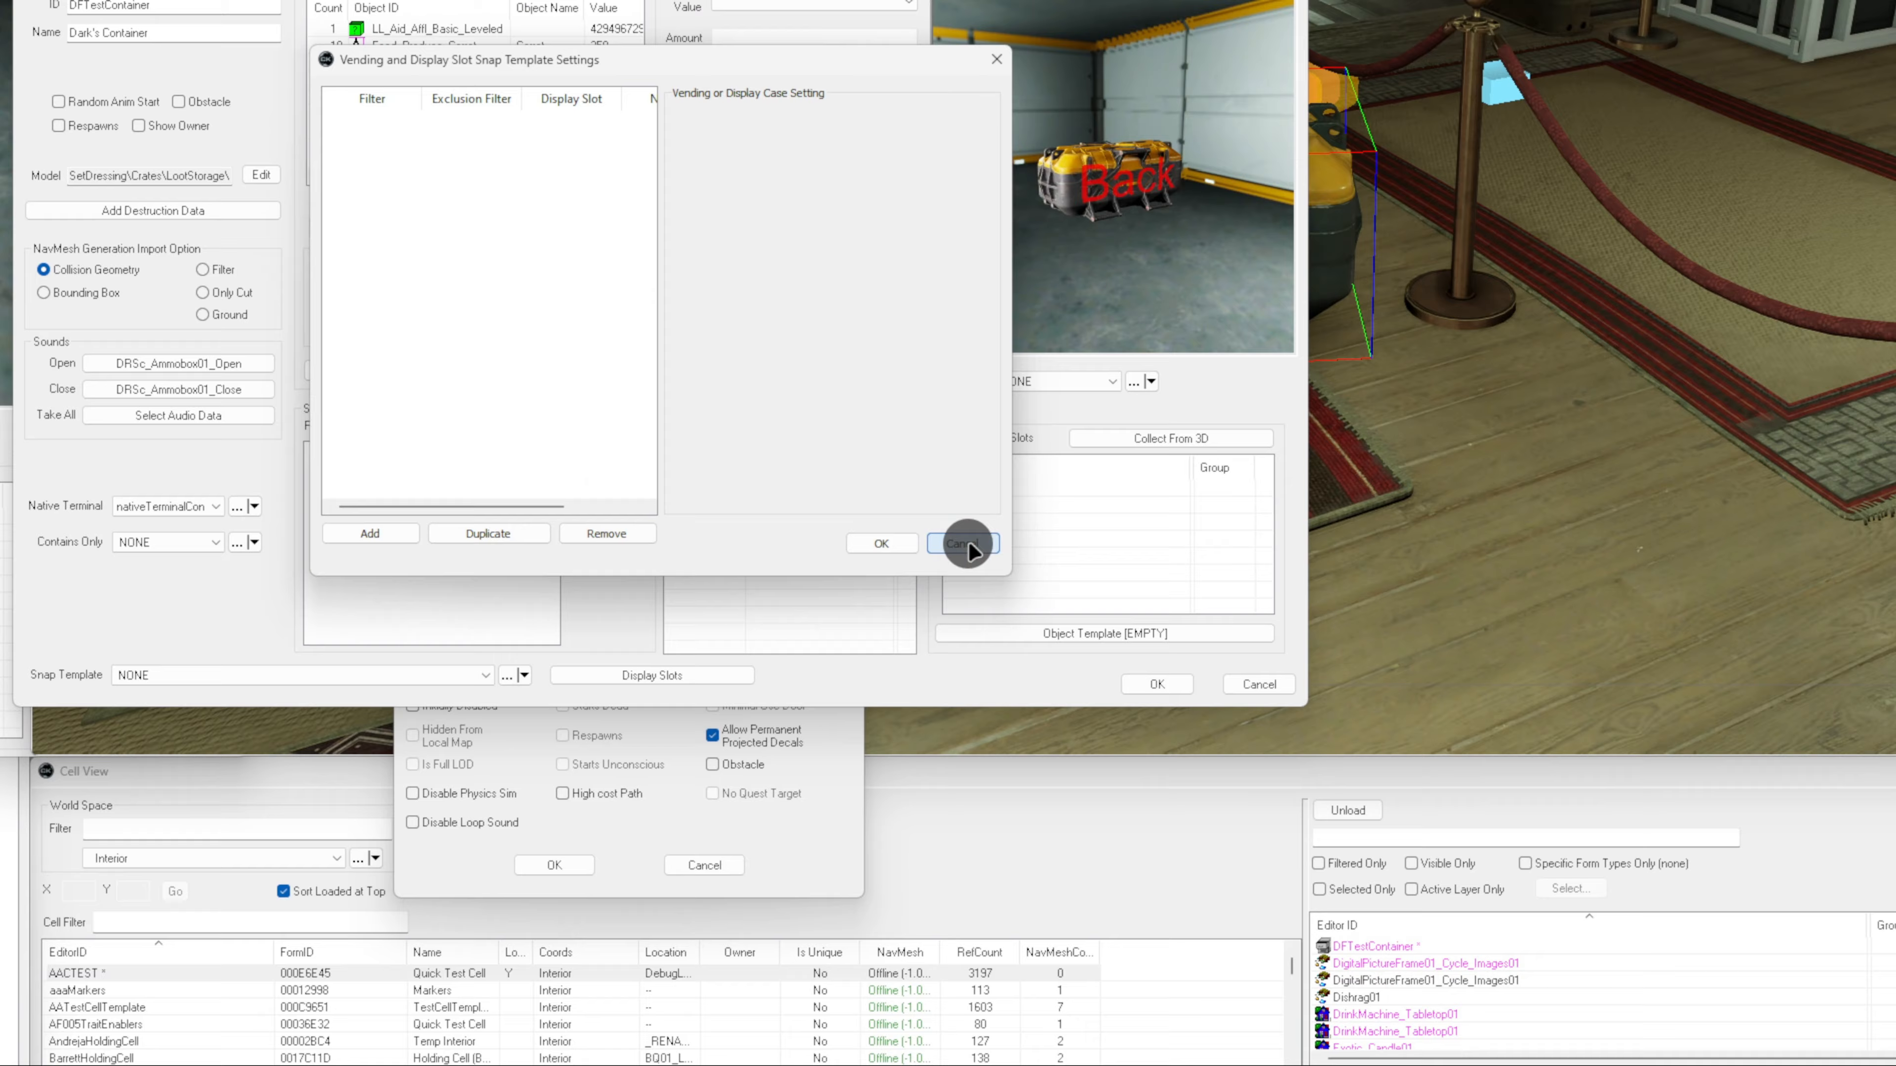
left_click(1685, 463)
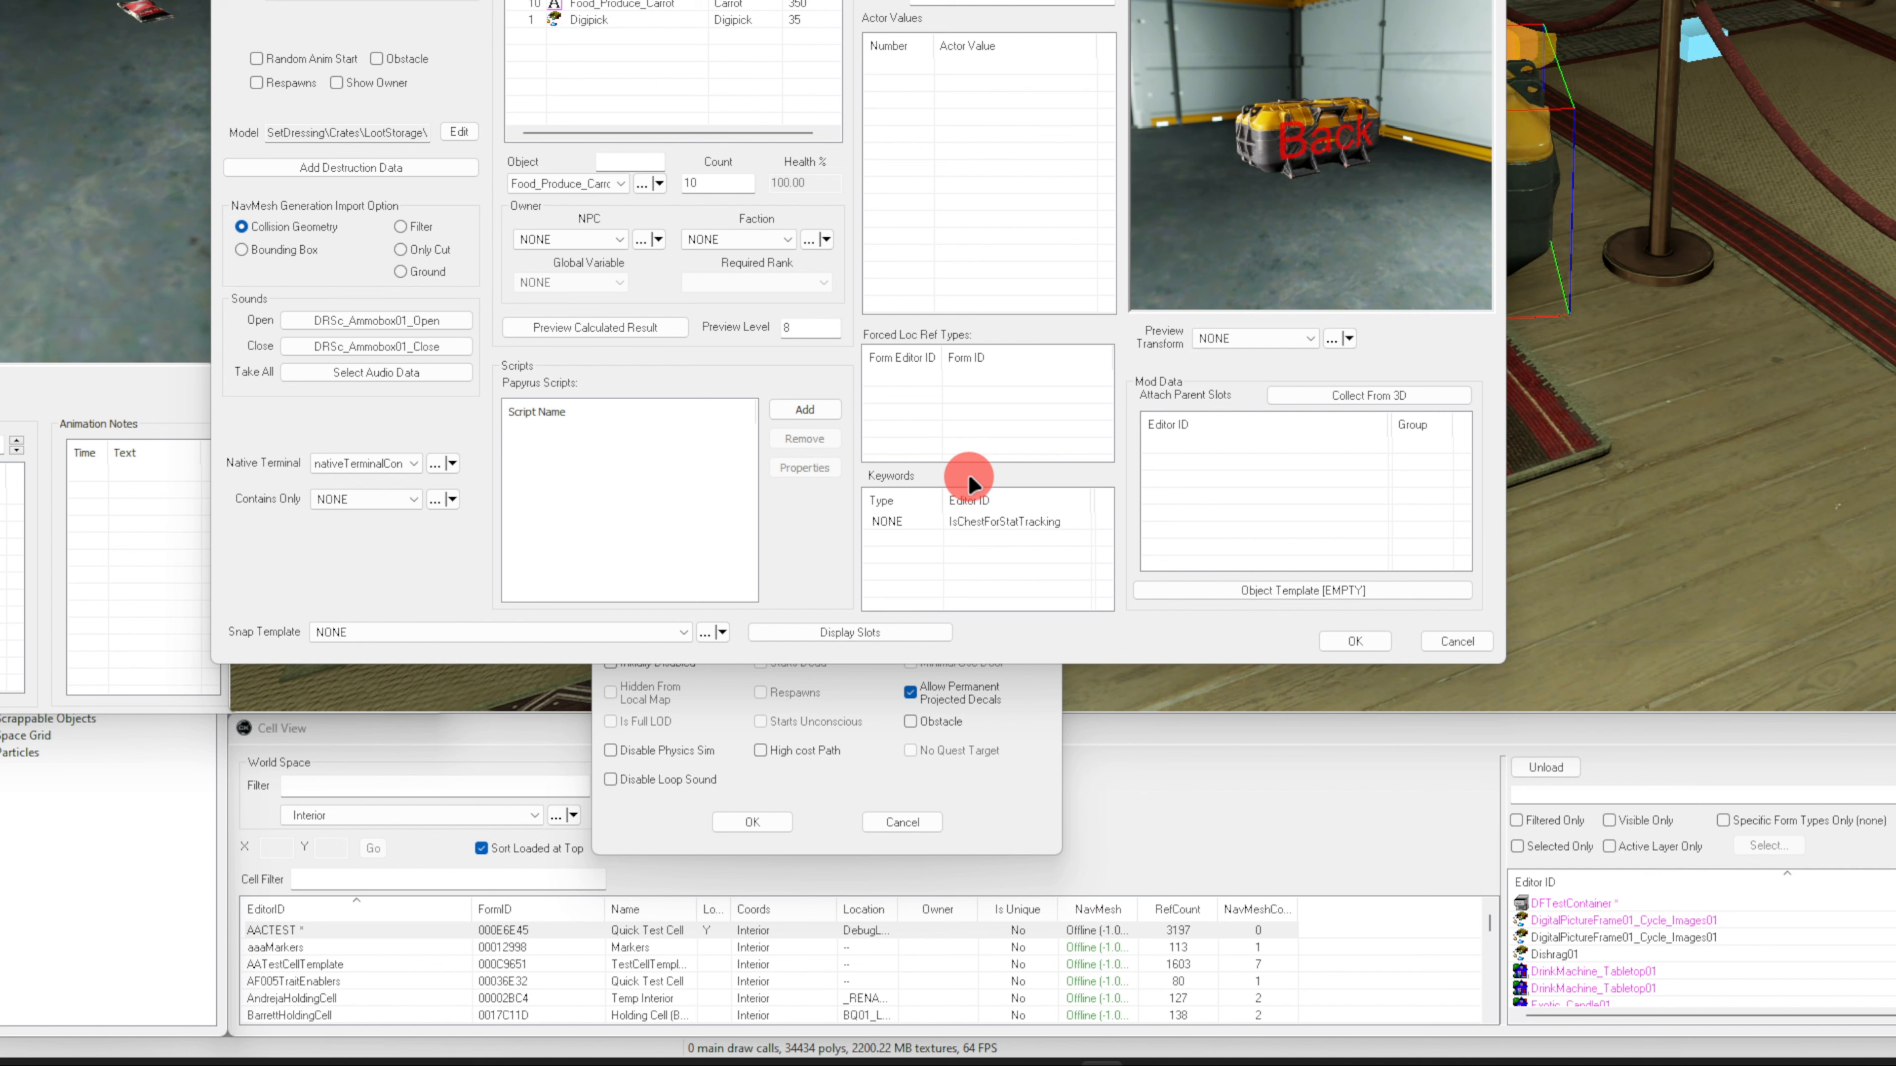
Accept the changes to DFTestContainer and close its placed reference's settings
left_click(1353, 641)
left_click(755, 822)
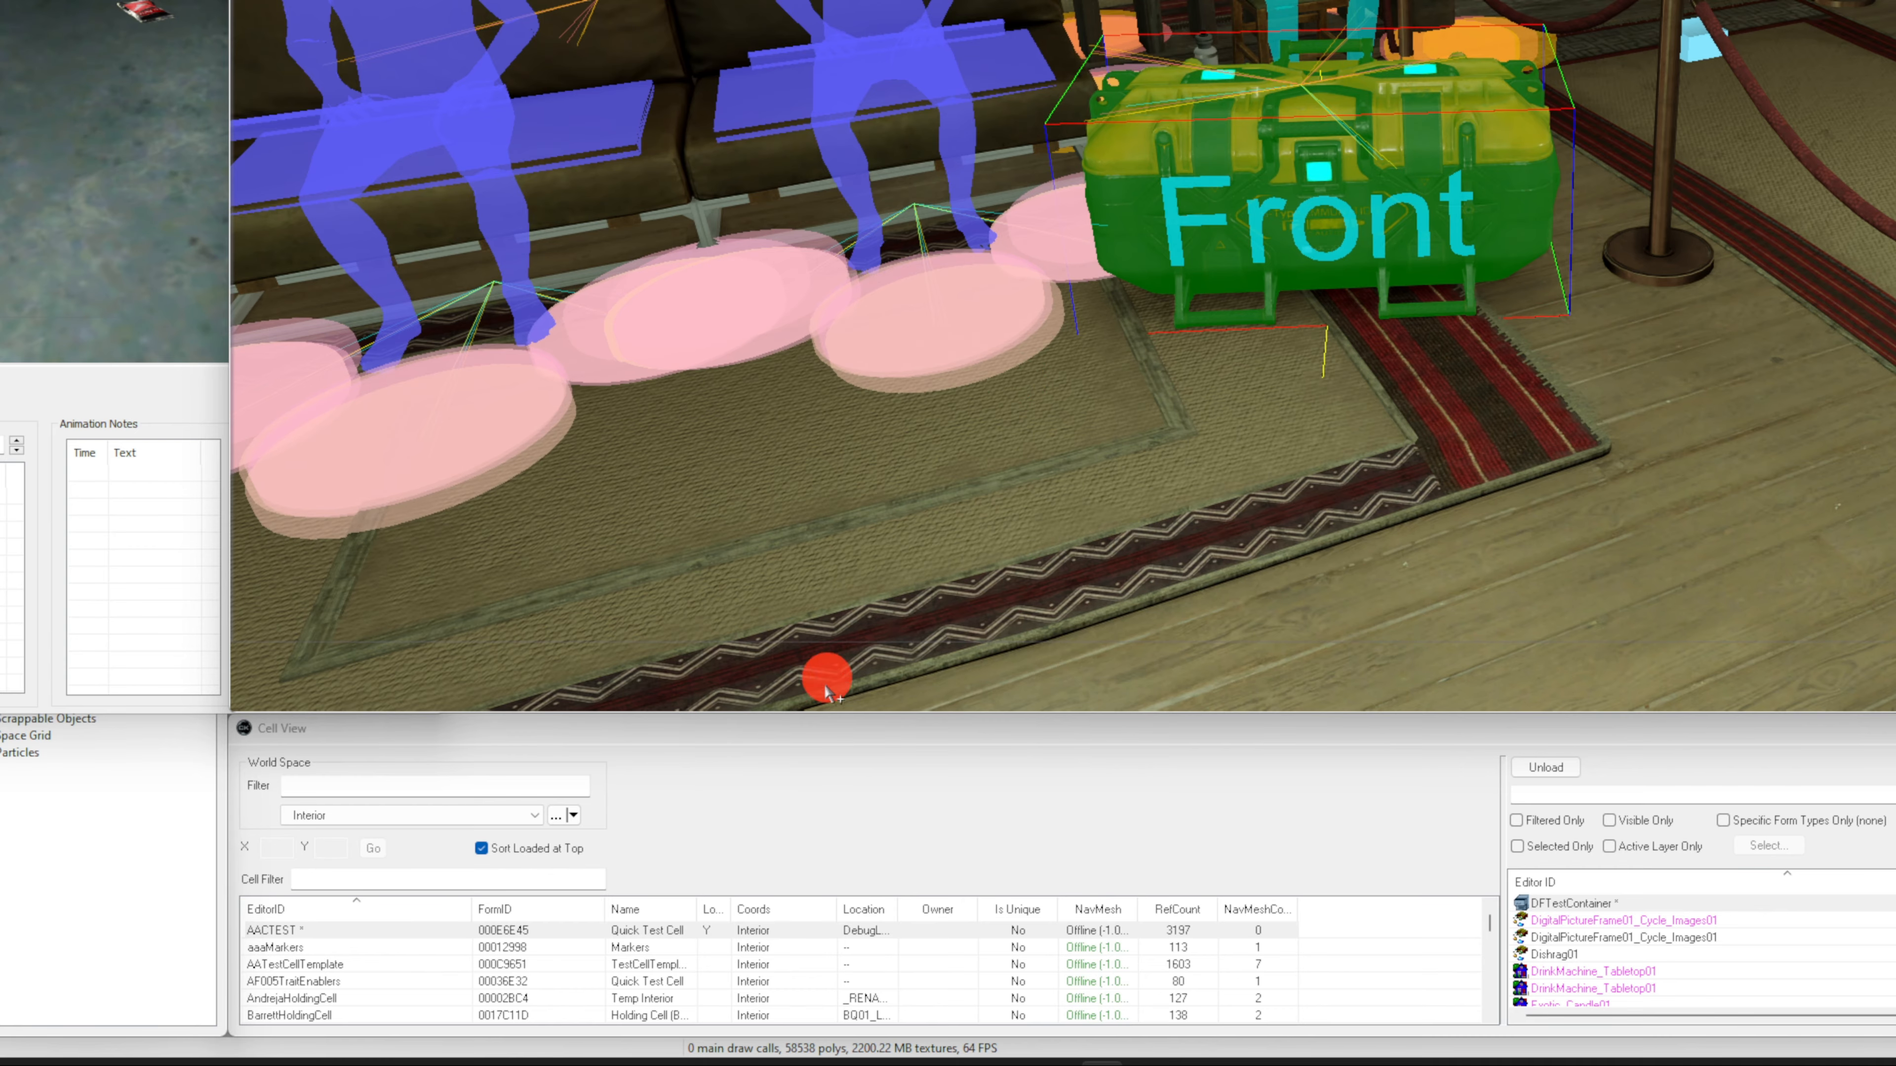
left_click(803, 763)
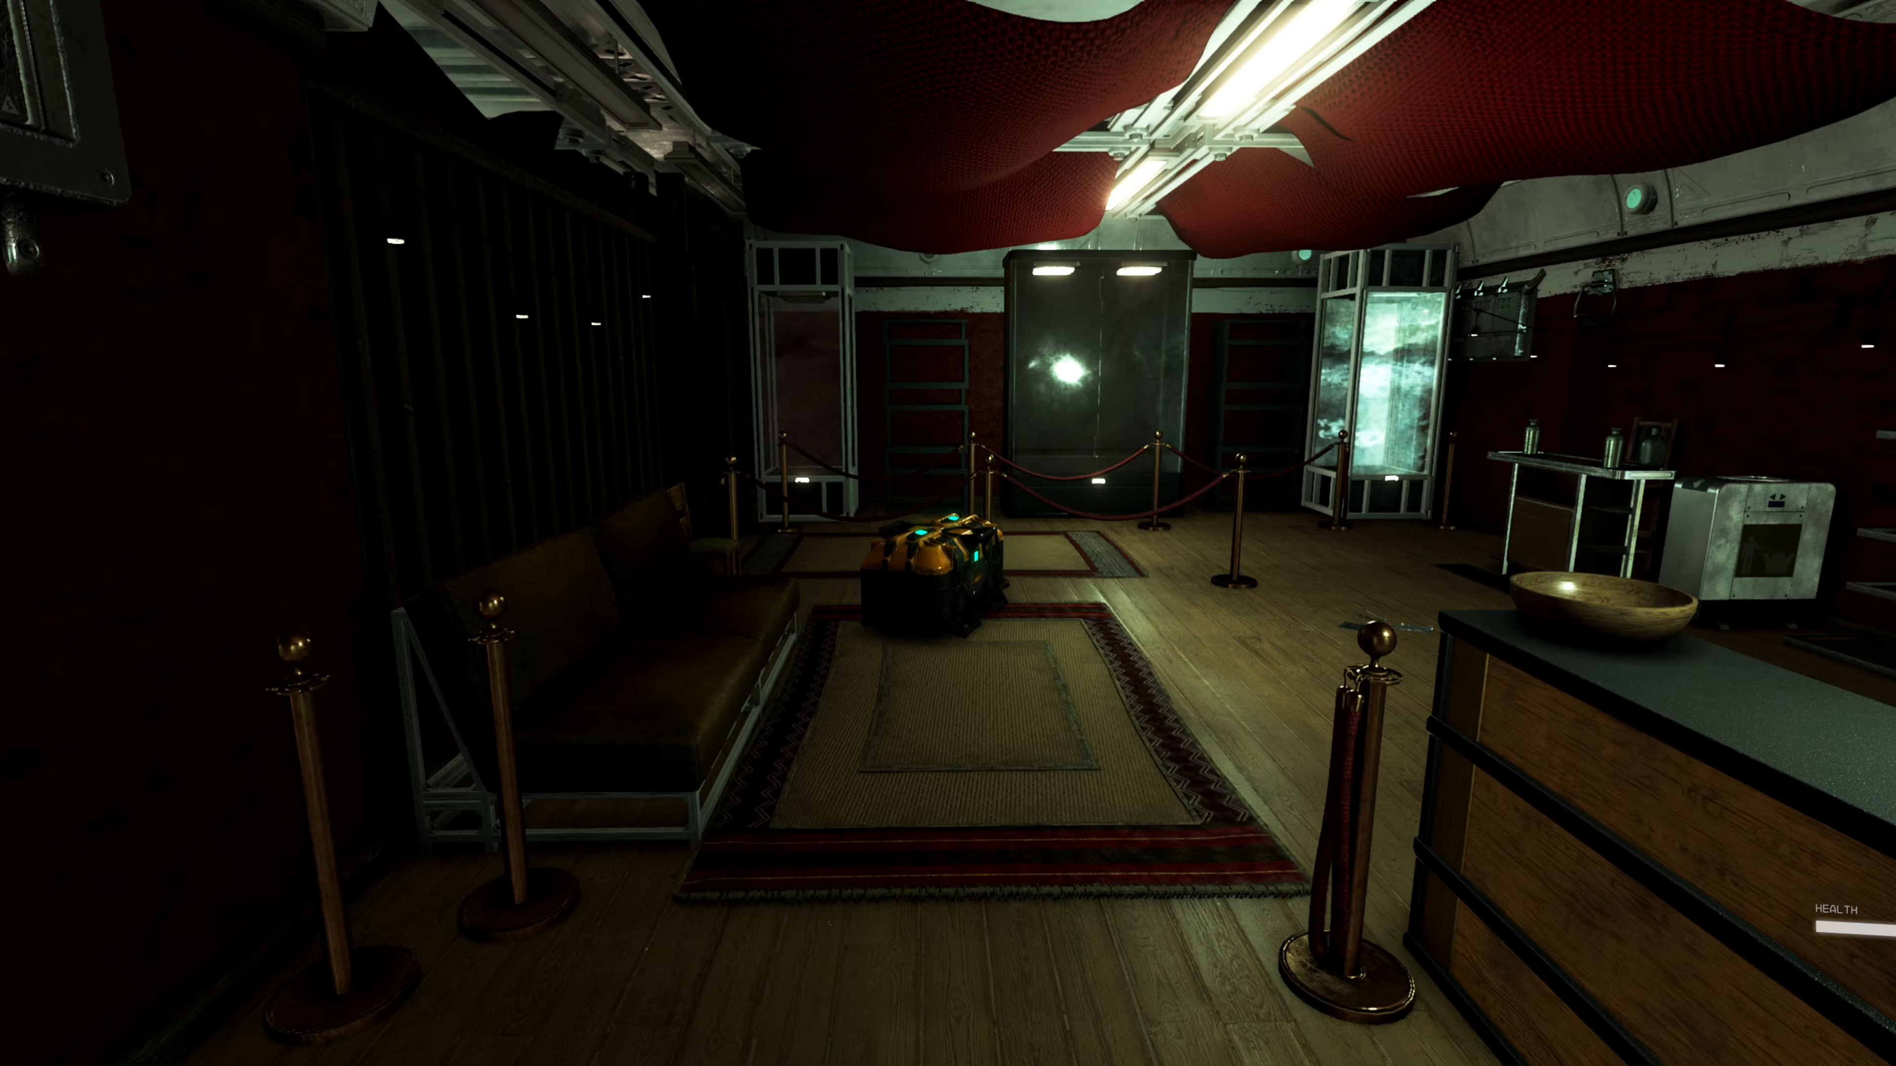
In the running game, walk to the placed container, look through its contents, open its transfer view, and back out
key("w")
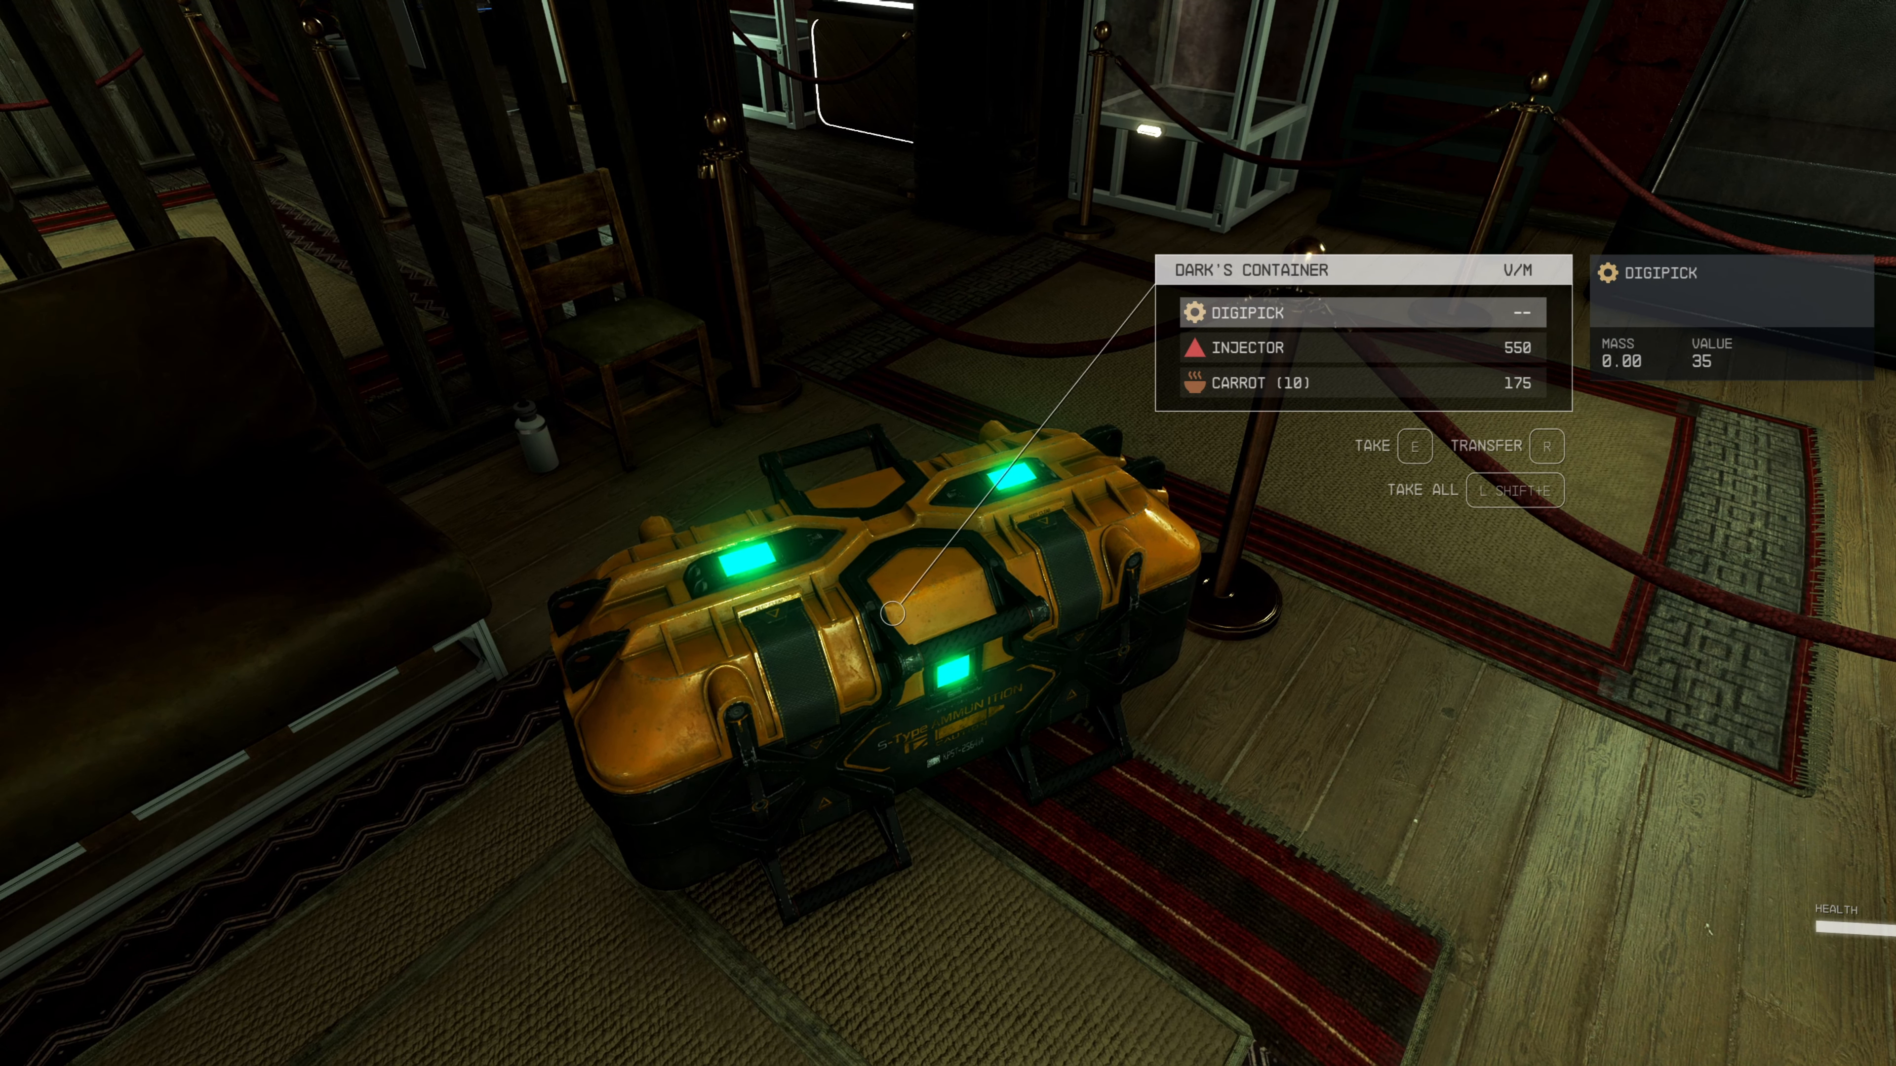
scroll(1363, 348, "down", 1)
scroll(1363, 348, "down", 1)
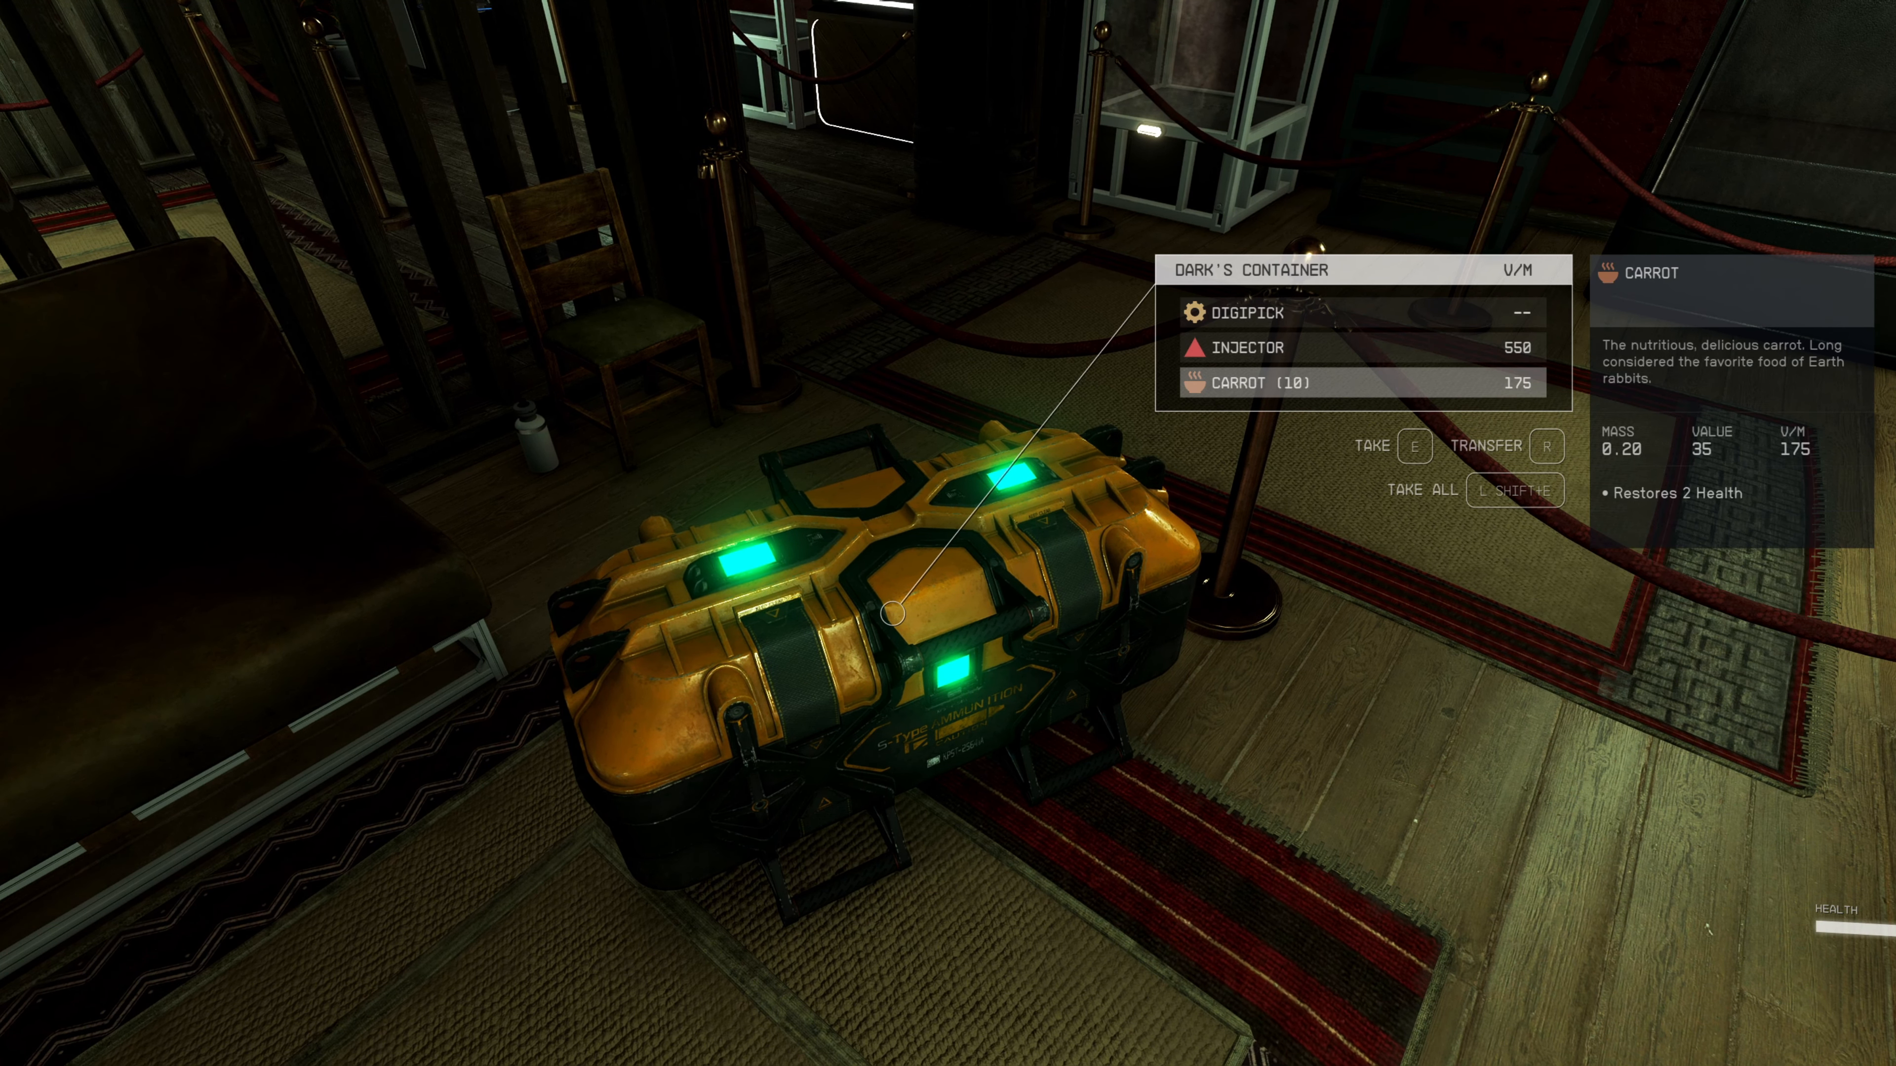
scroll(1363, 348, "up", 2)
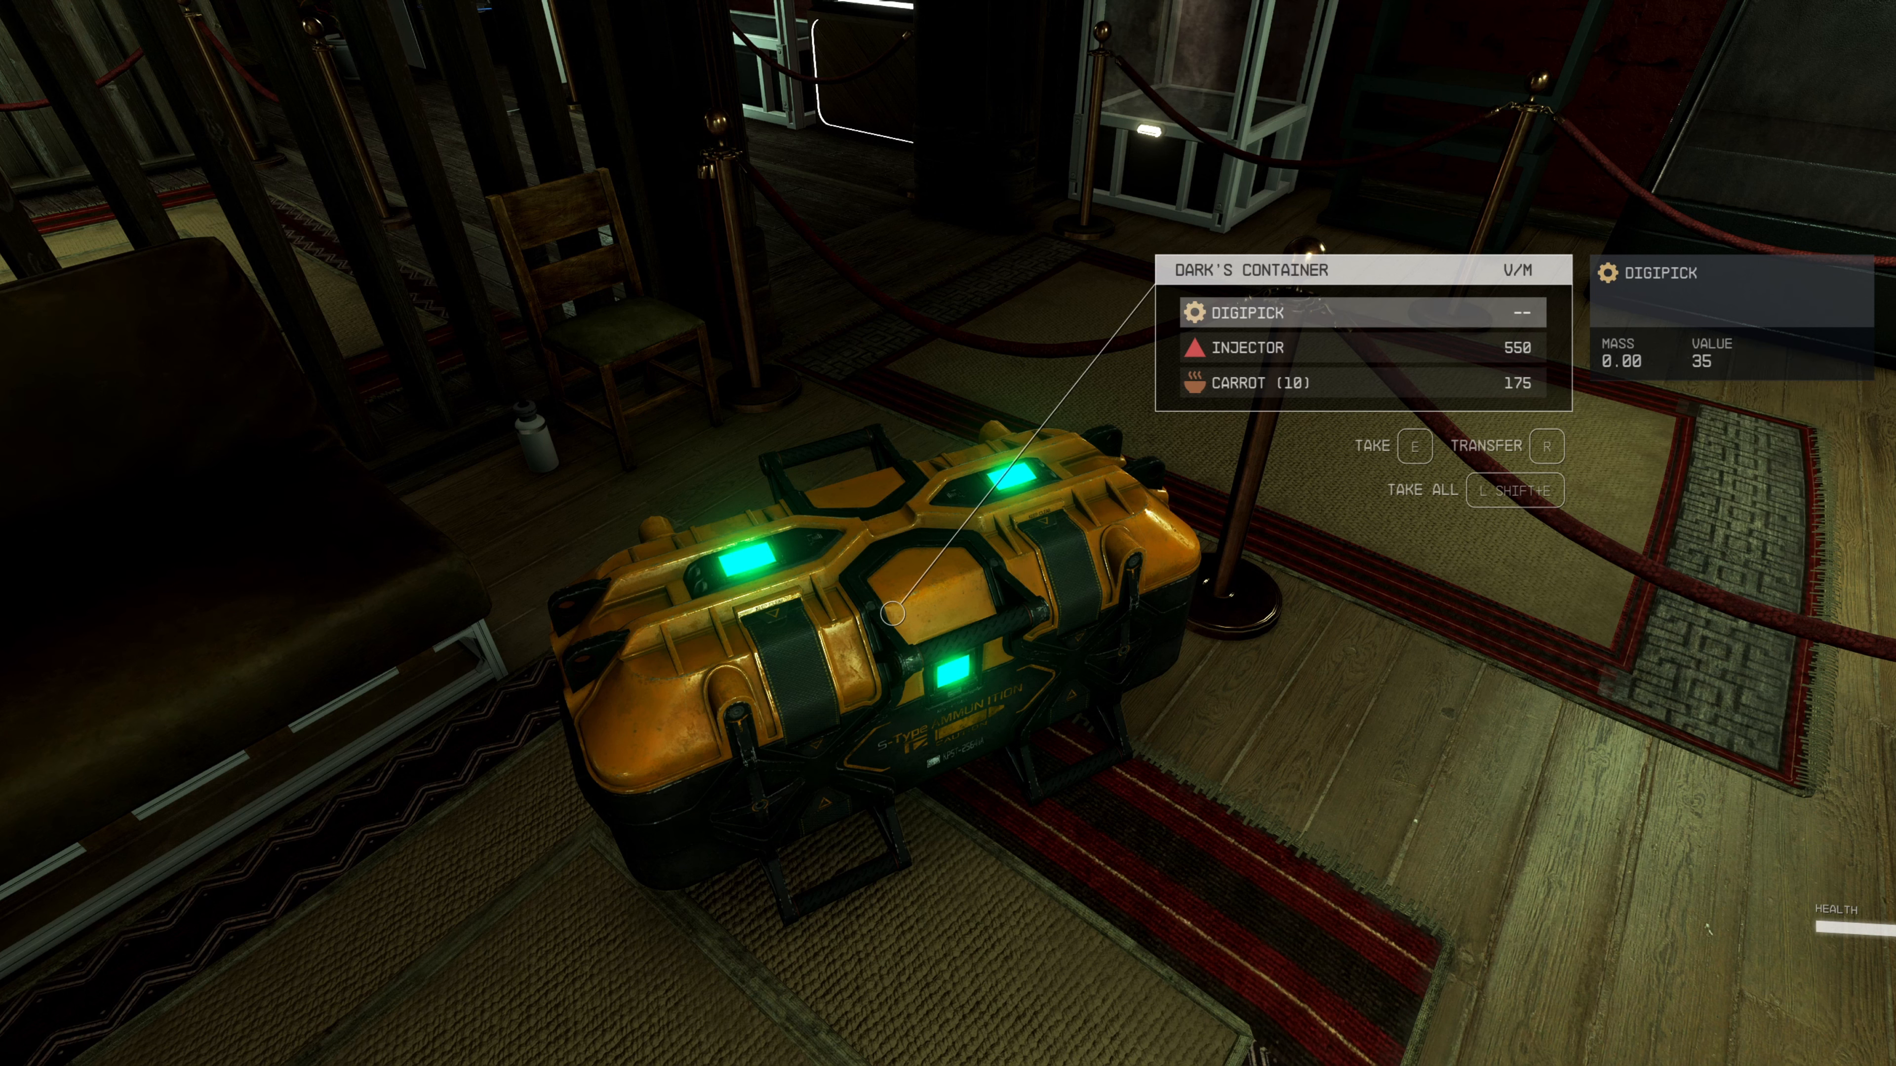
key("r")
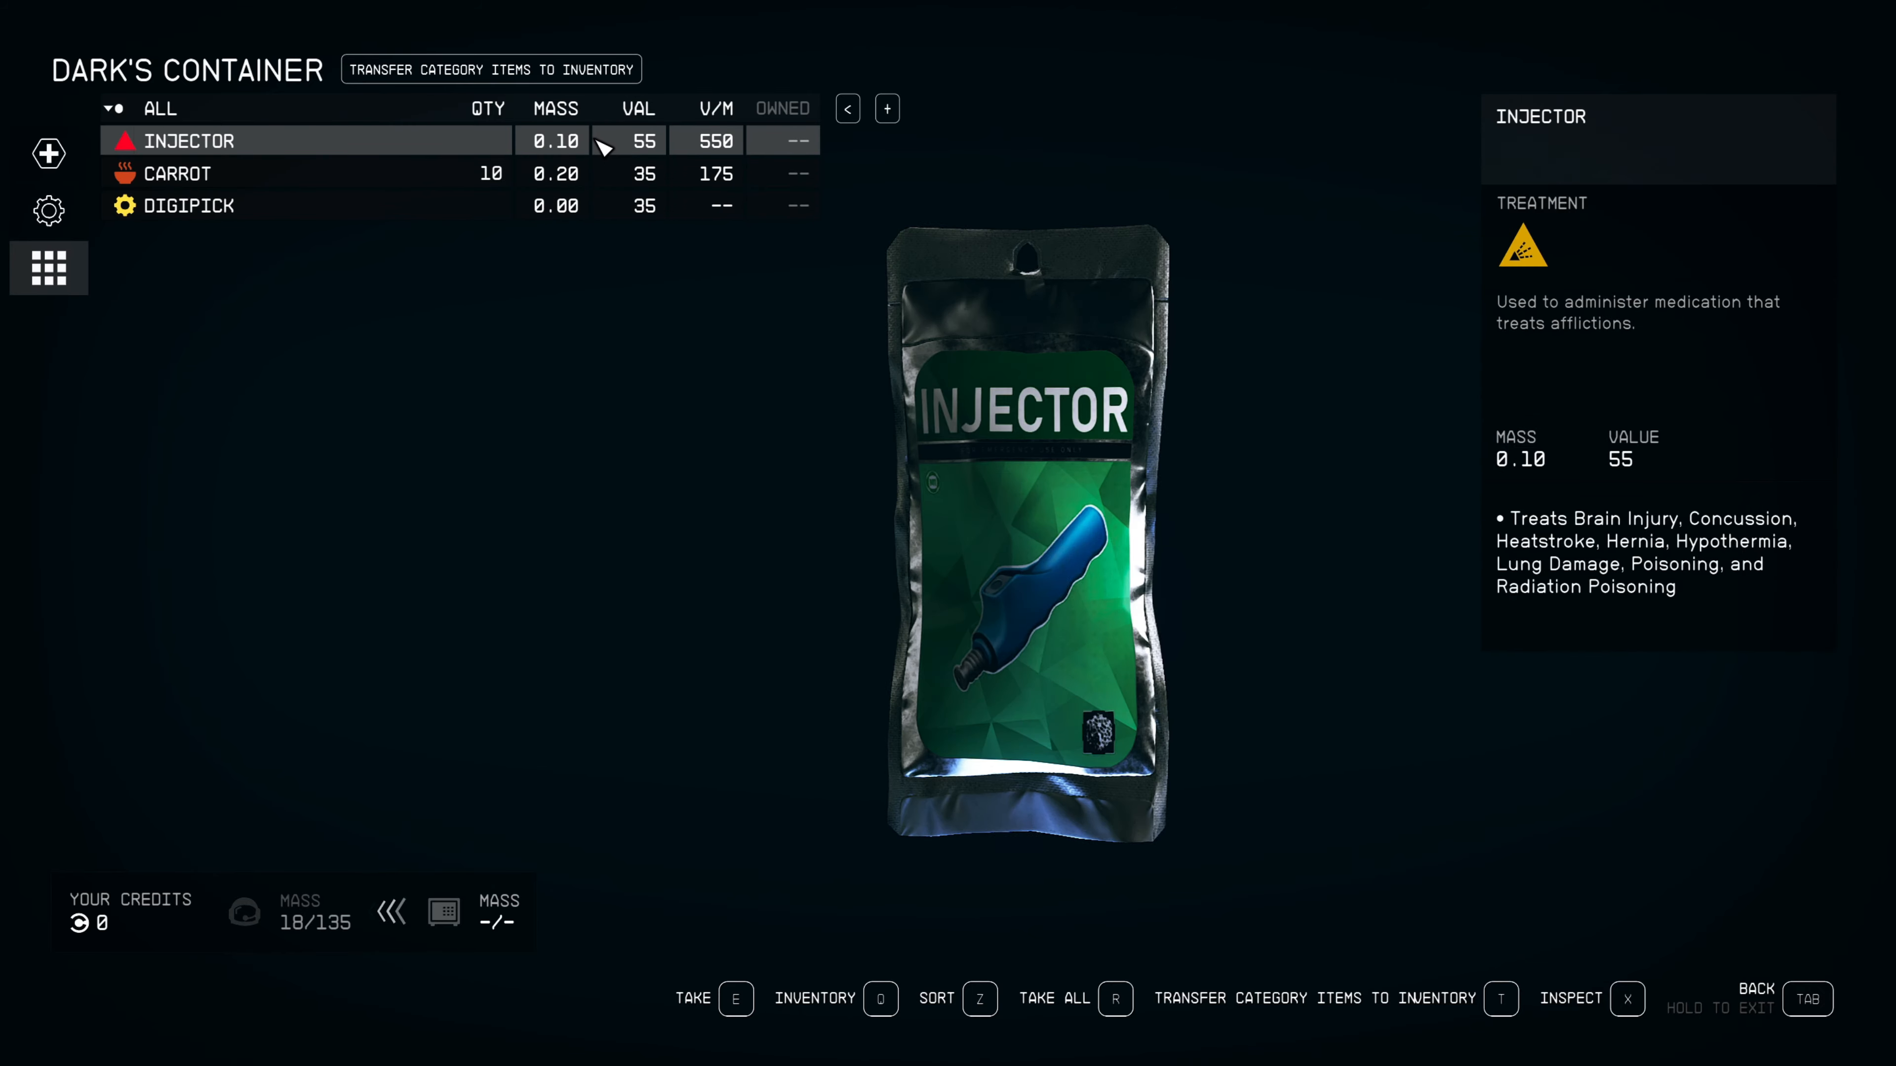
key("Tab")
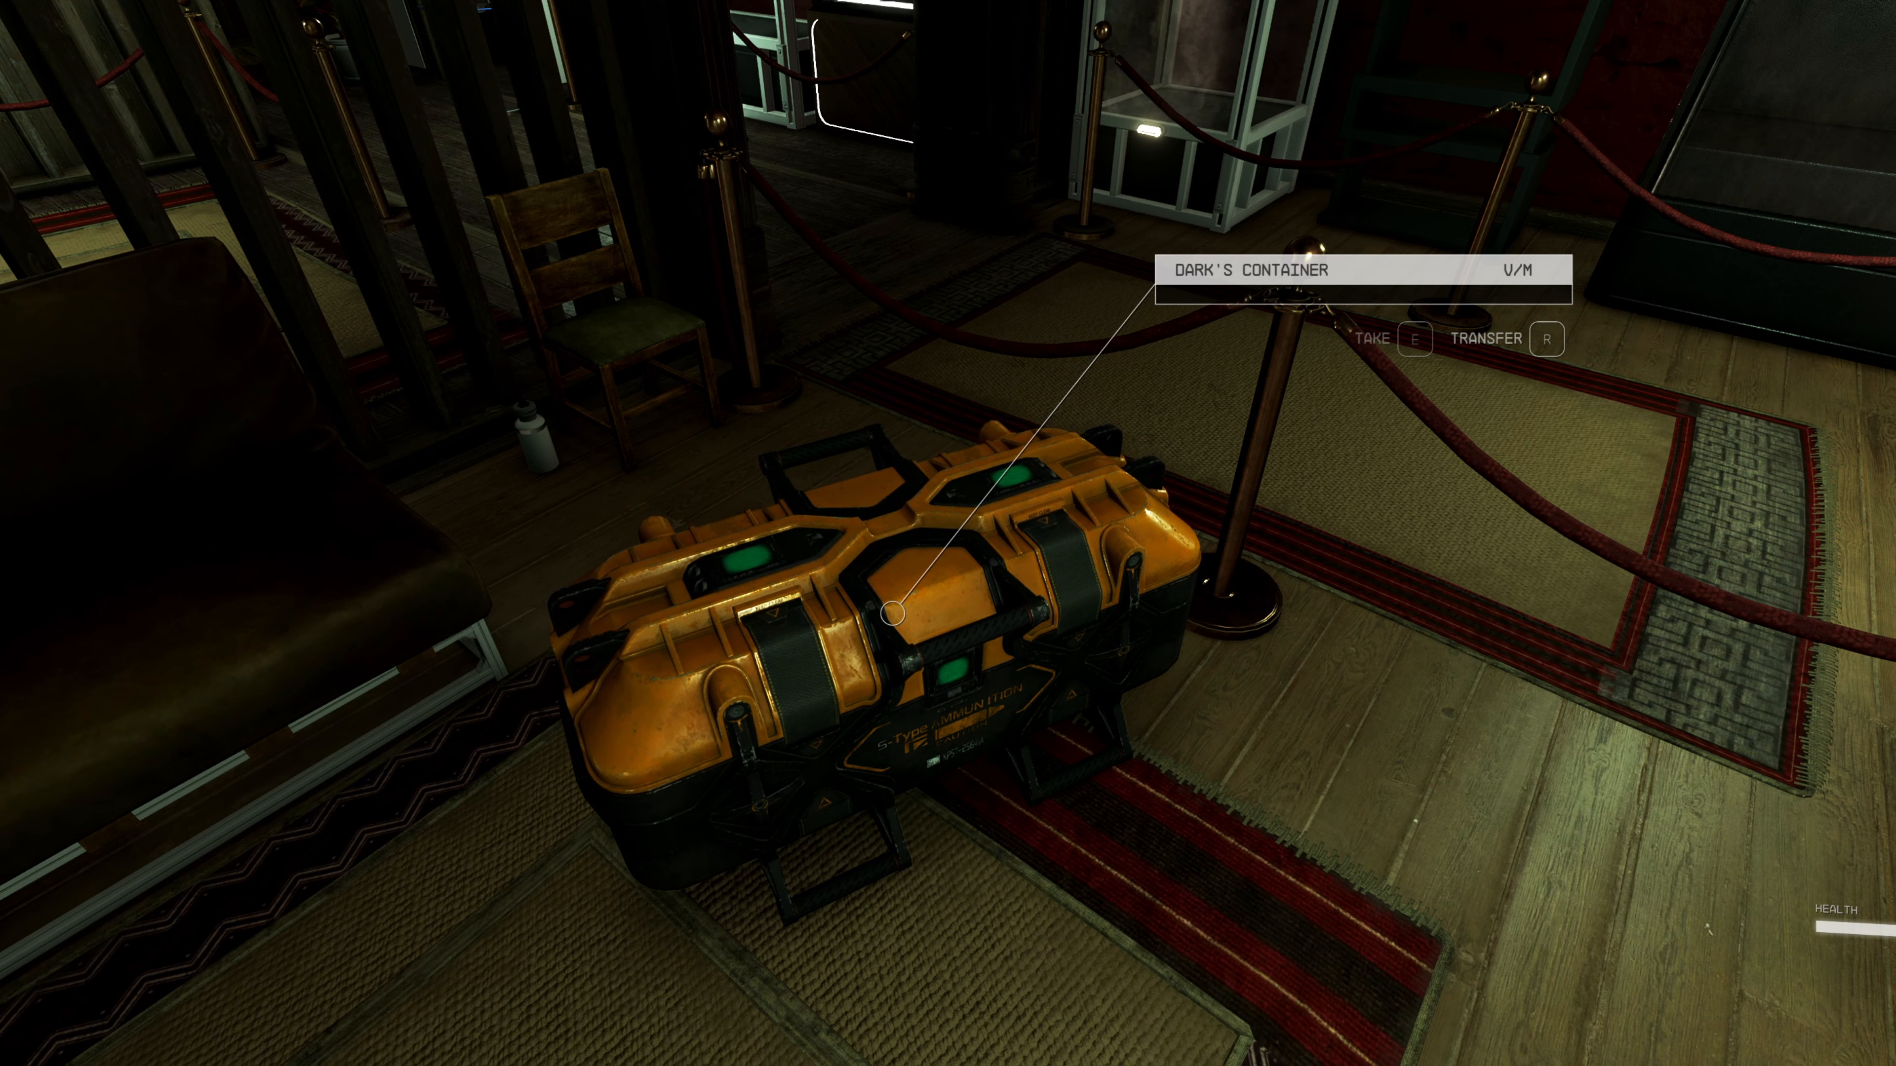
key("s")
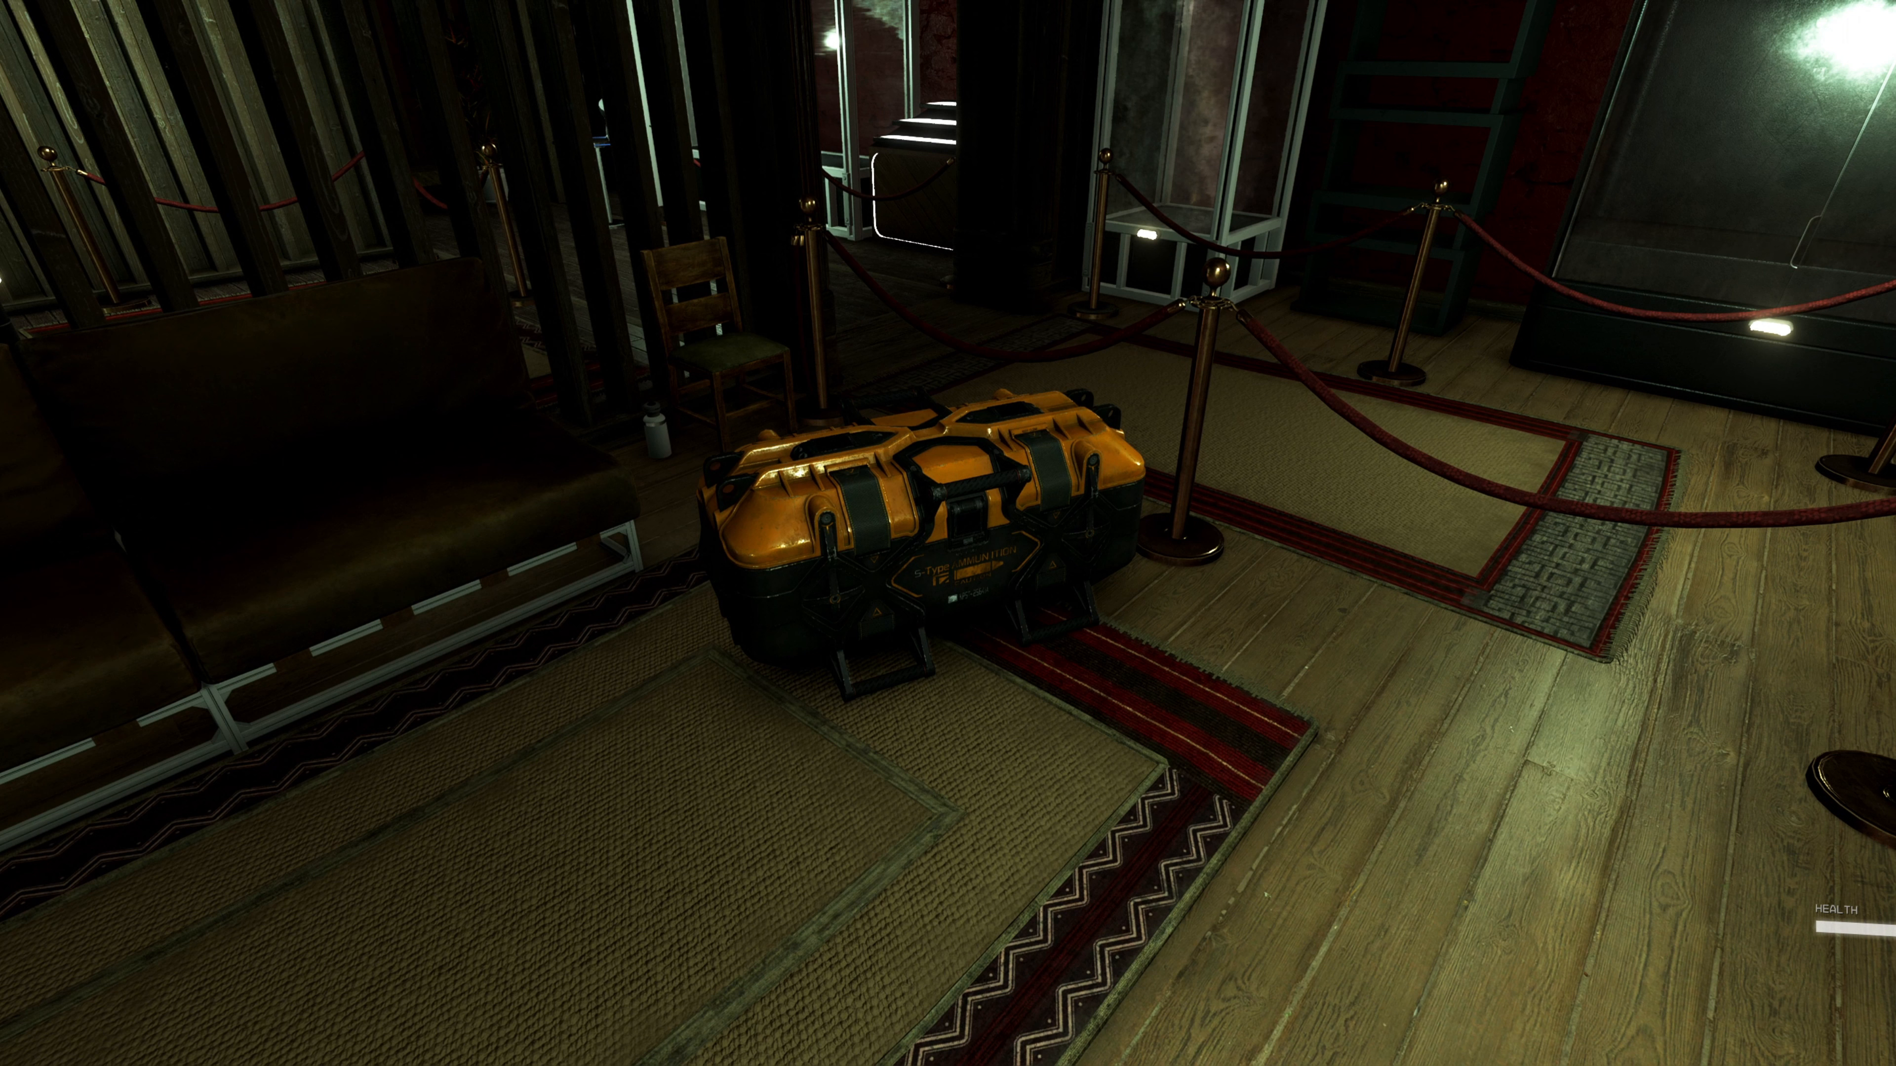